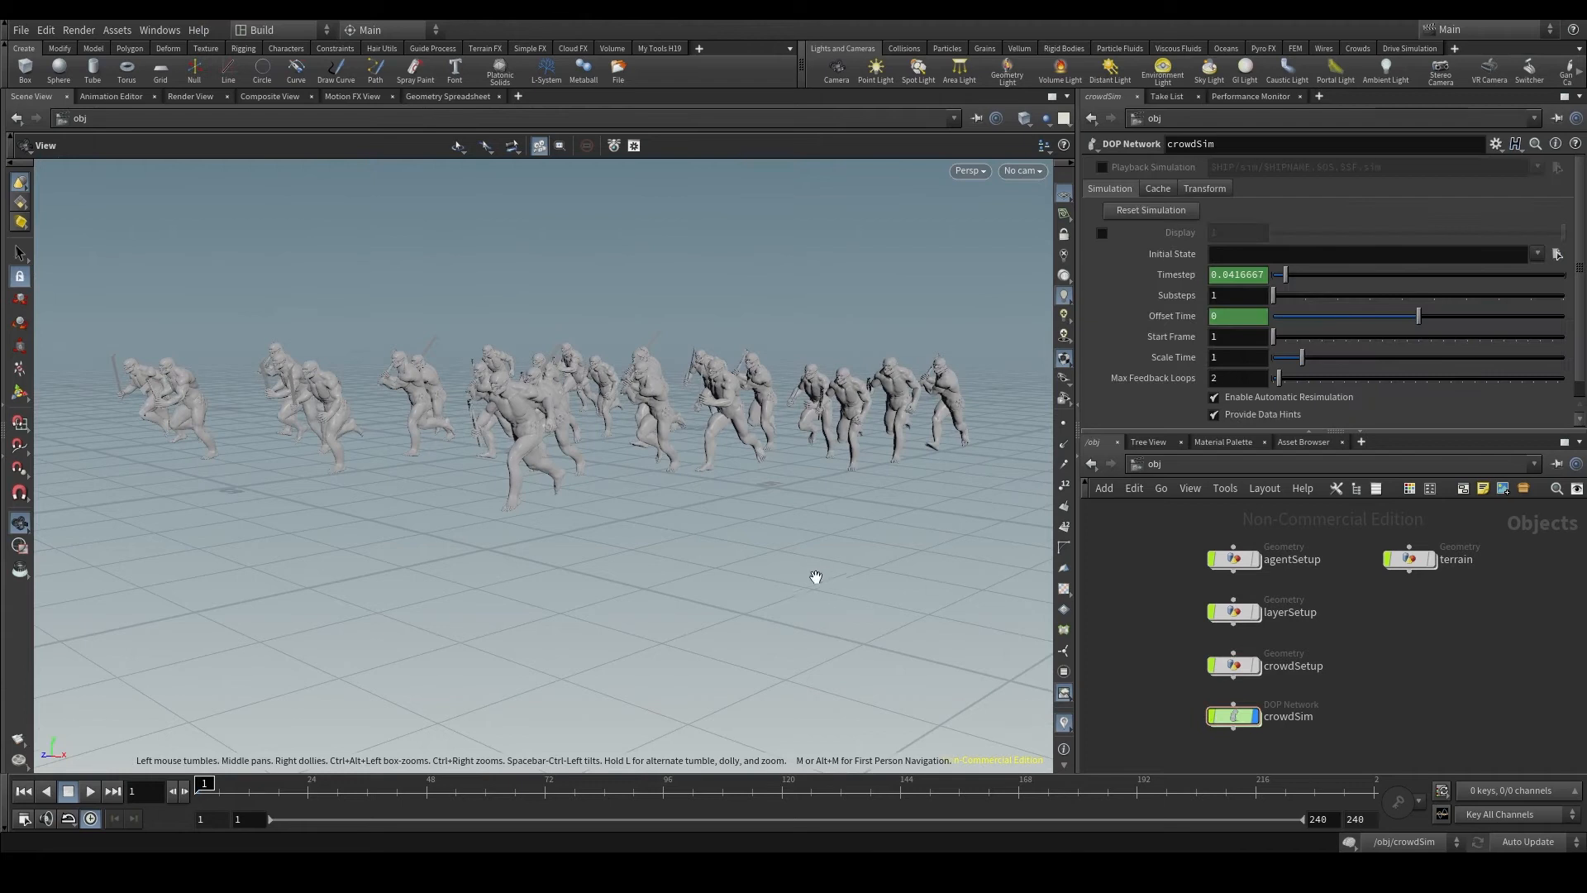
Return from the crowdSim network to object level and turn on the display of the terrain object
{"action": "double_click", "coordinate": [1245, 716]}
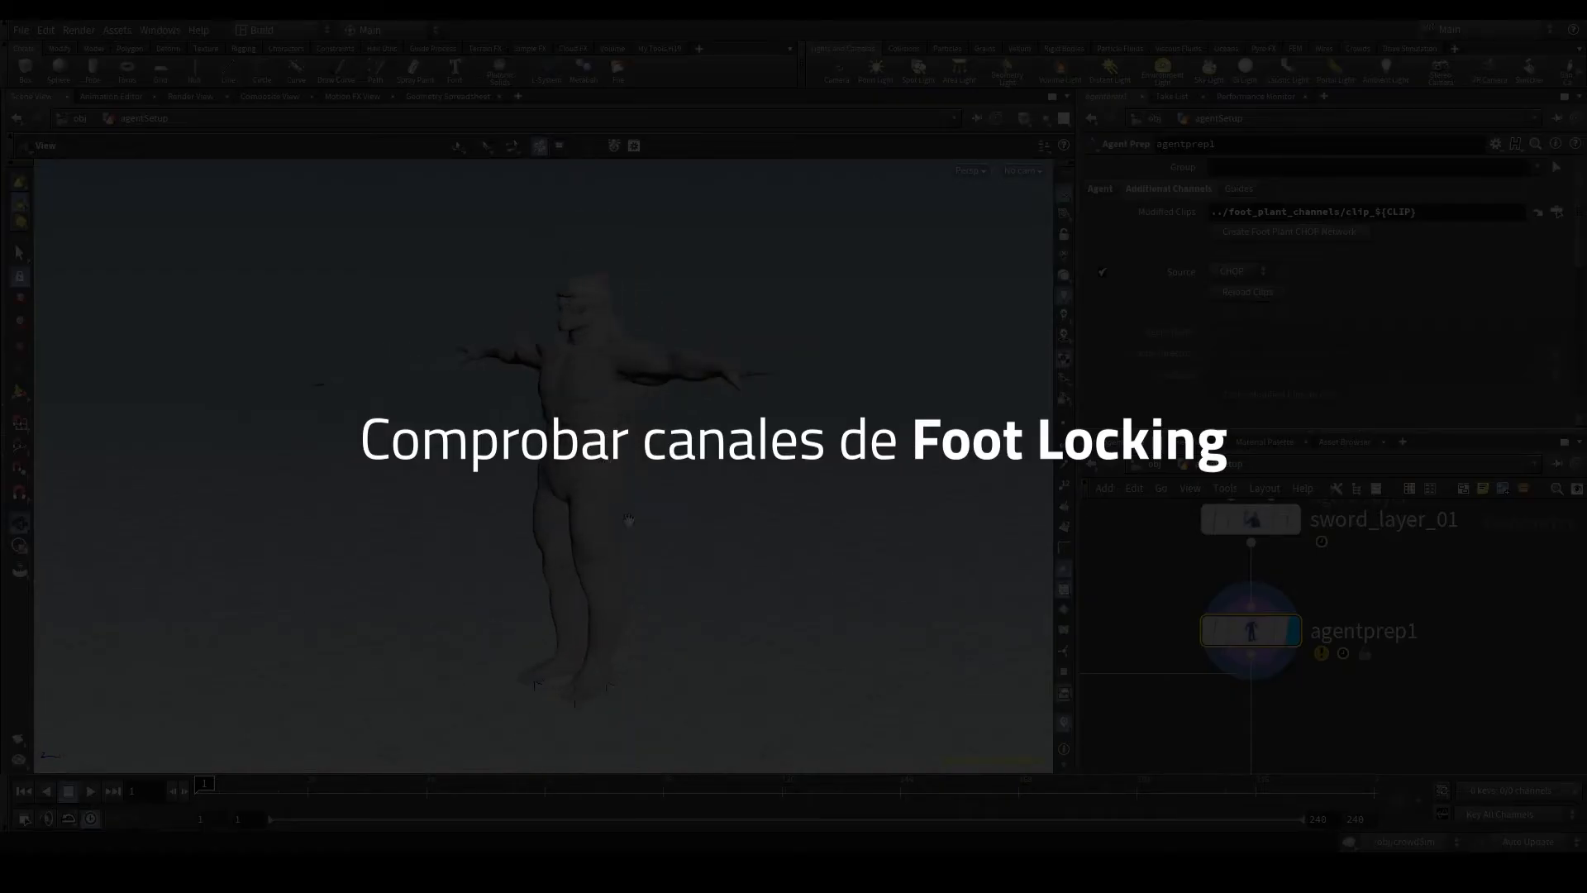
{"action": "key", "text": "w"}
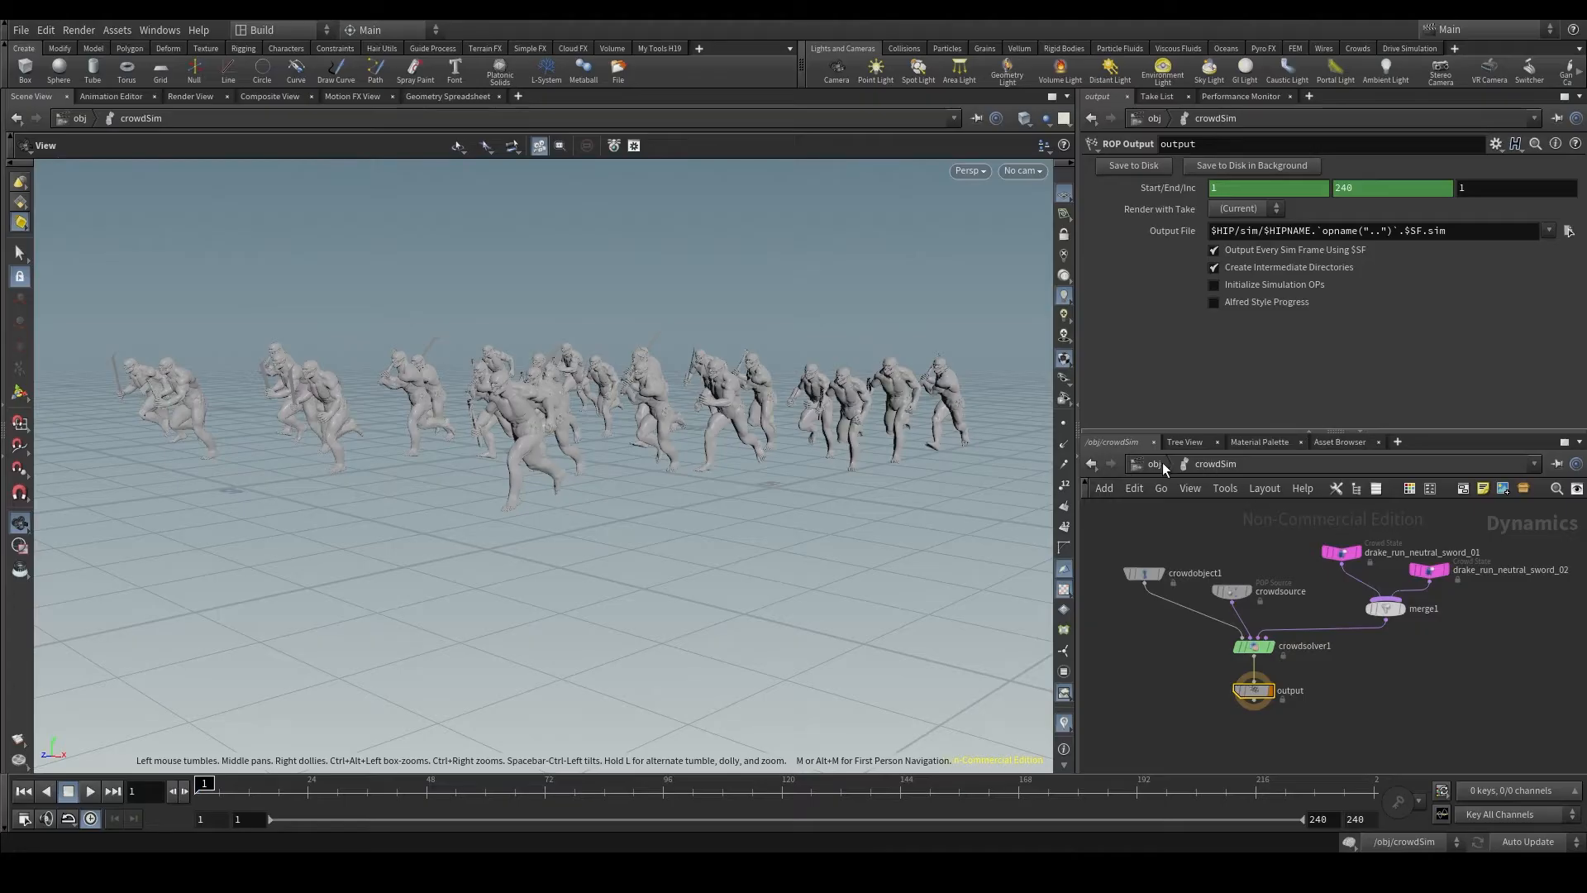
{"action": "left_click", "coordinate": [1161, 465]}
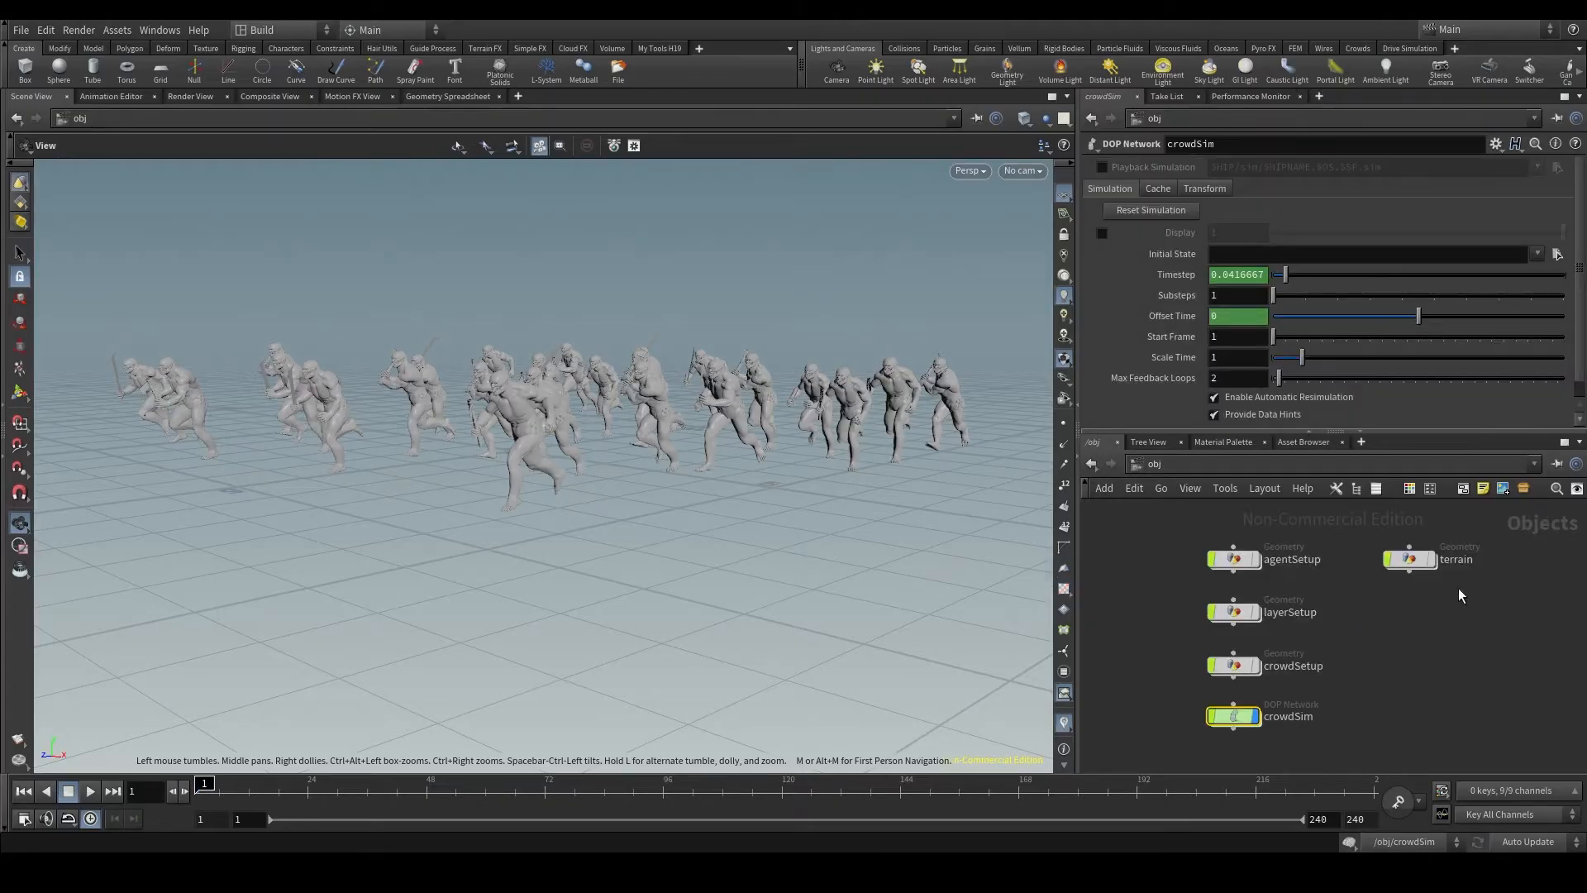
{"action": "left_click", "coordinate": [1434, 562]}
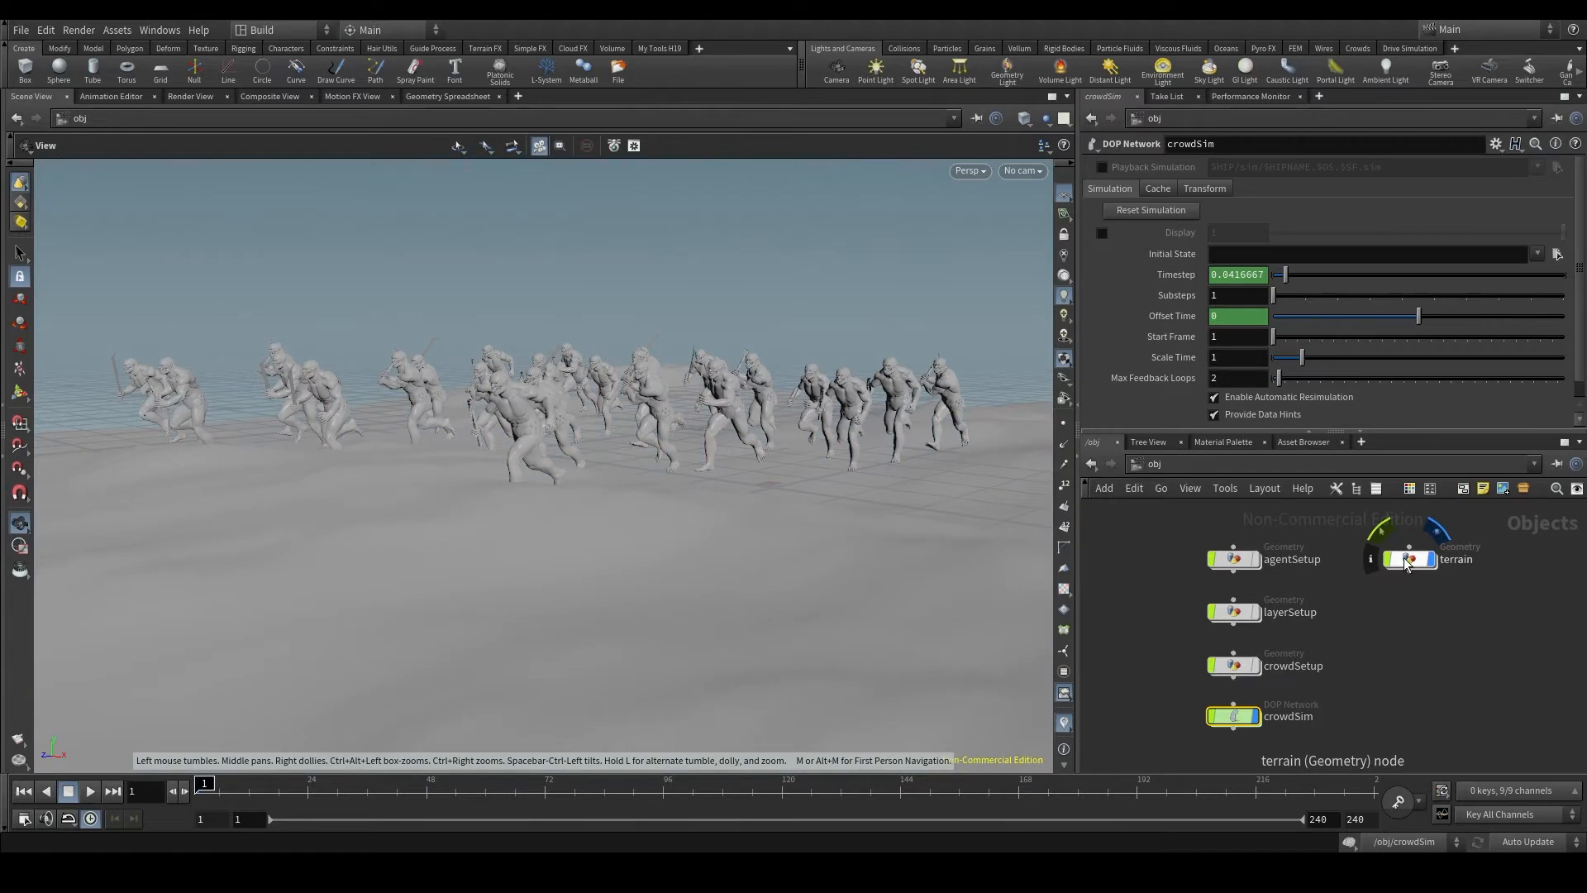
Inspect the terrain network by displaying grid1, mountain1 and OUT_terrain in turn, and return to object level
{"action": "double_click", "coordinate": [1408, 562]}
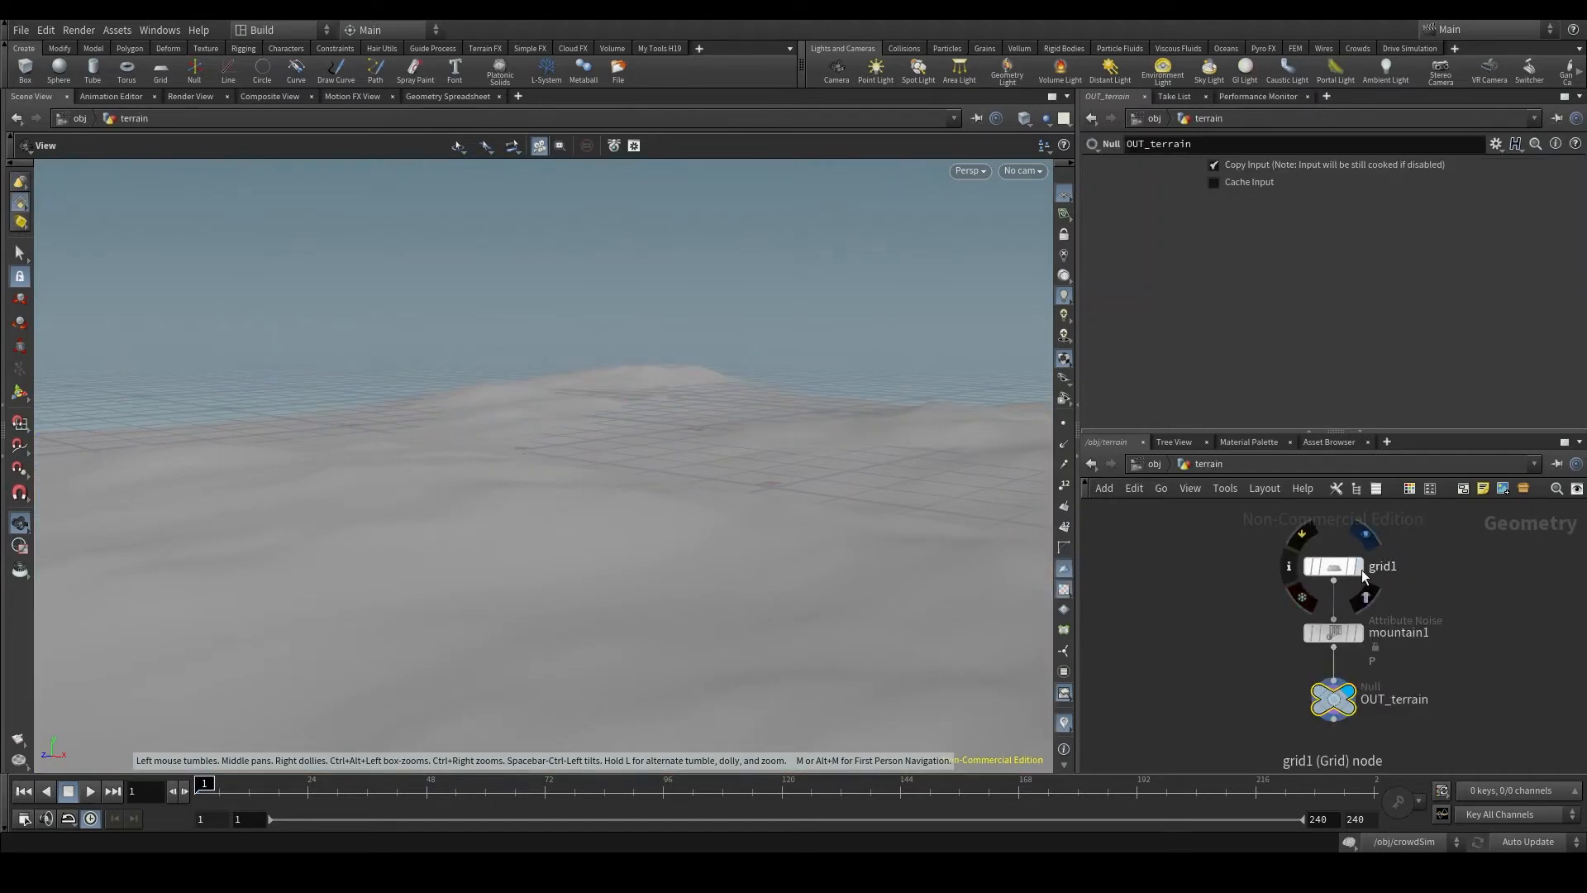
{"action": "left_click", "coordinate": [1323, 565]}
{"action": "key", "text": "space+g"}
{"action": "mouse_move", "coordinate": [446, 476]}
{"action": "left_mouse_down"}
{"action": "mouse_move", "coordinate": [560, 471]}
{"action": "mouse_move", "coordinate": [436, 468]}
{"action": "left_mouse_up"}
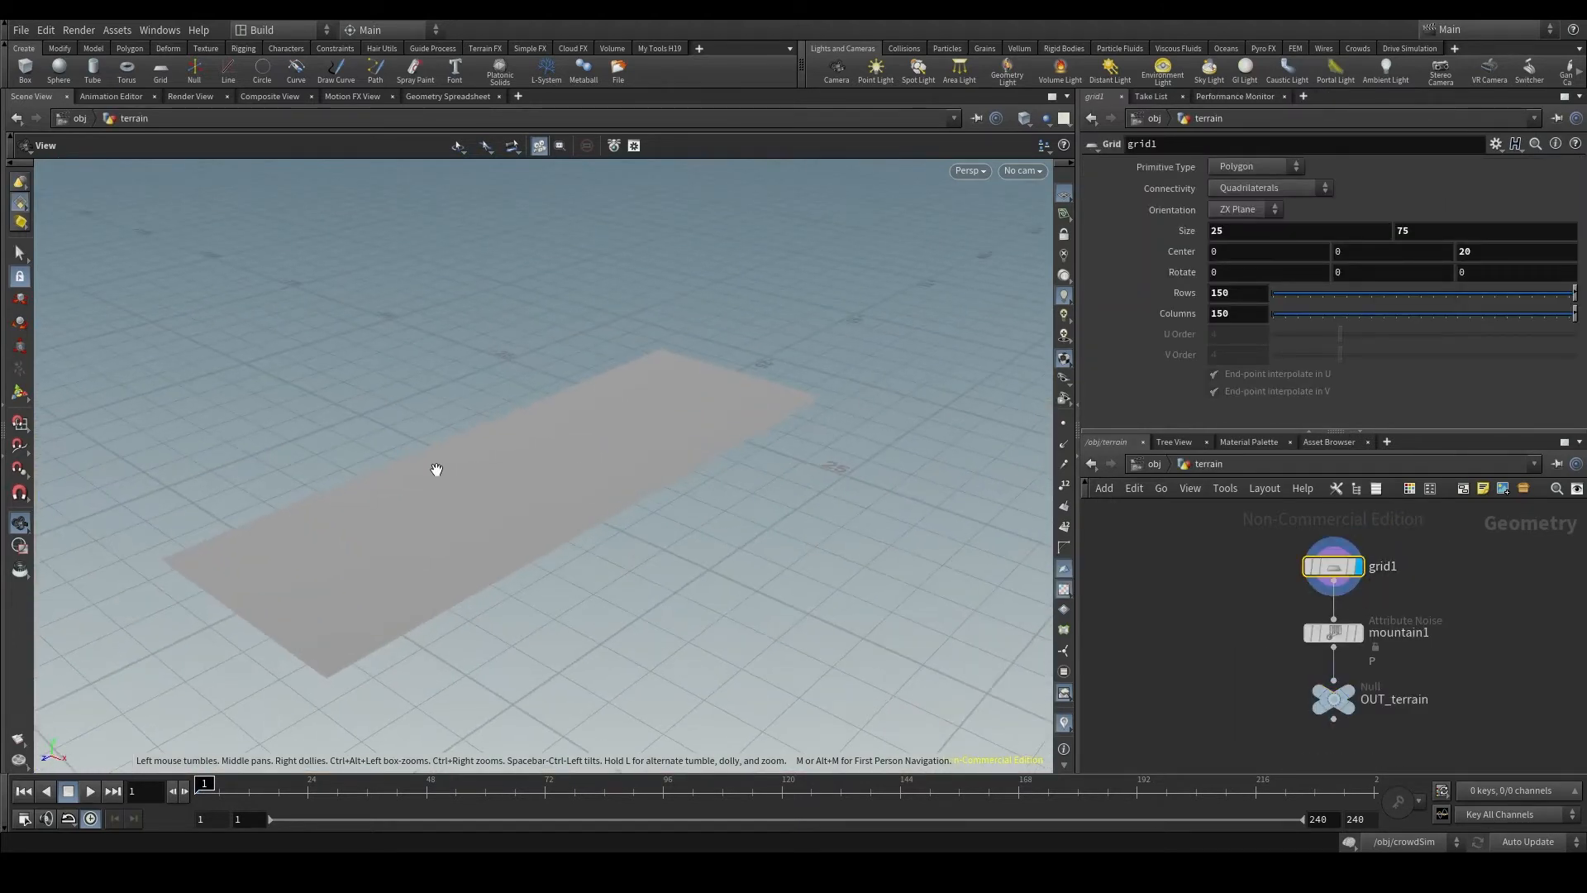
{"action": "scroll", "coordinate": [579, 521], "scroll_direction": "up", "scroll_amount": 5}
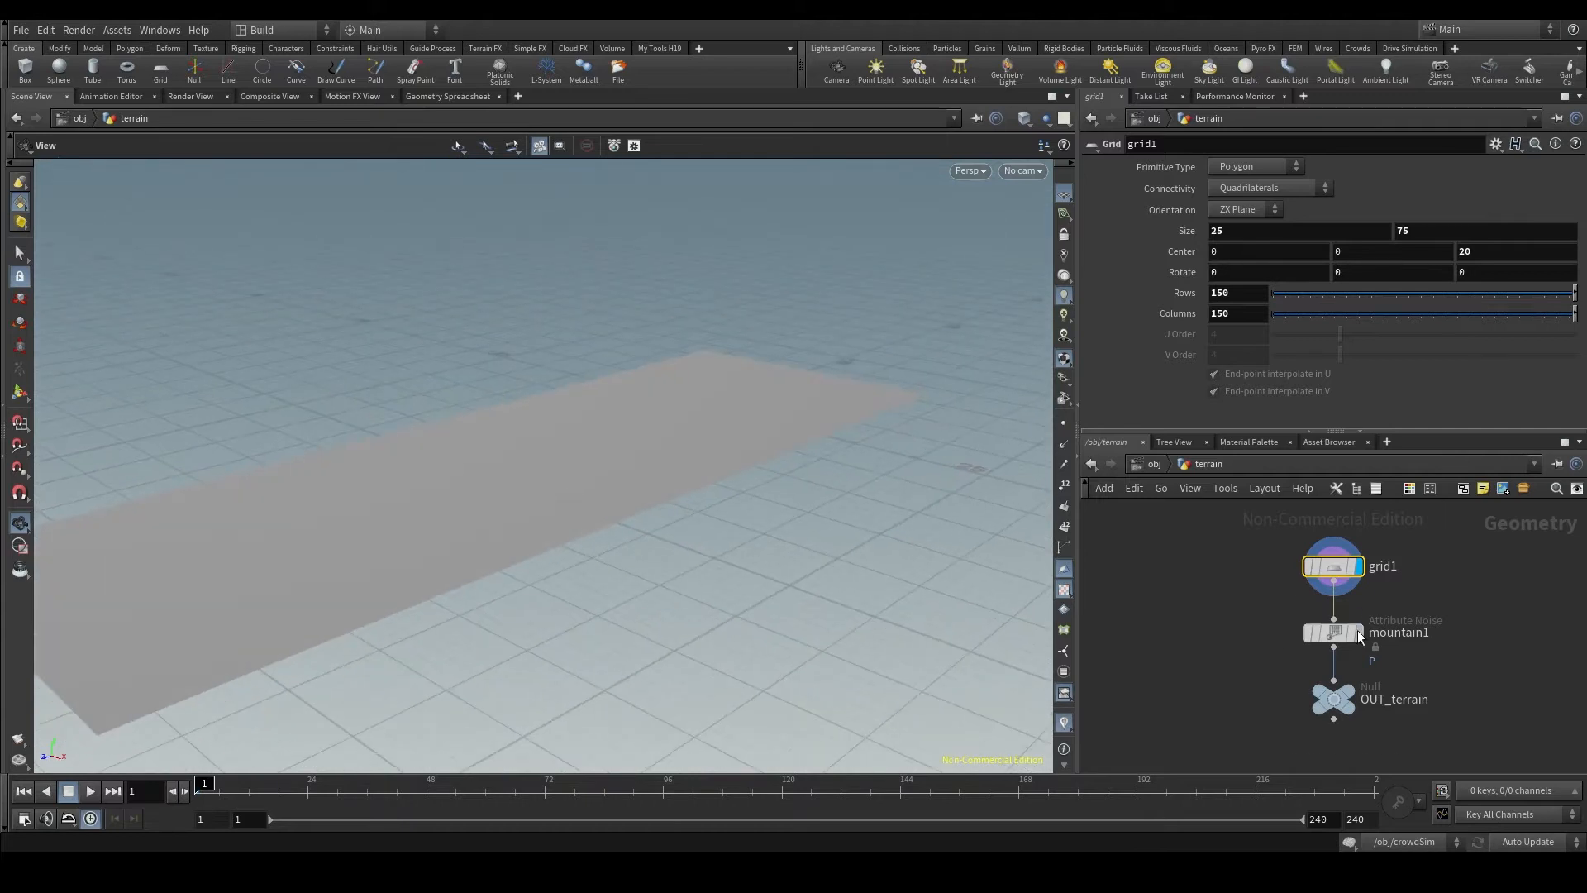
{"action": "left_click", "coordinate": [1362, 638]}
{"action": "left_click", "coordinate": [1333, 634]}
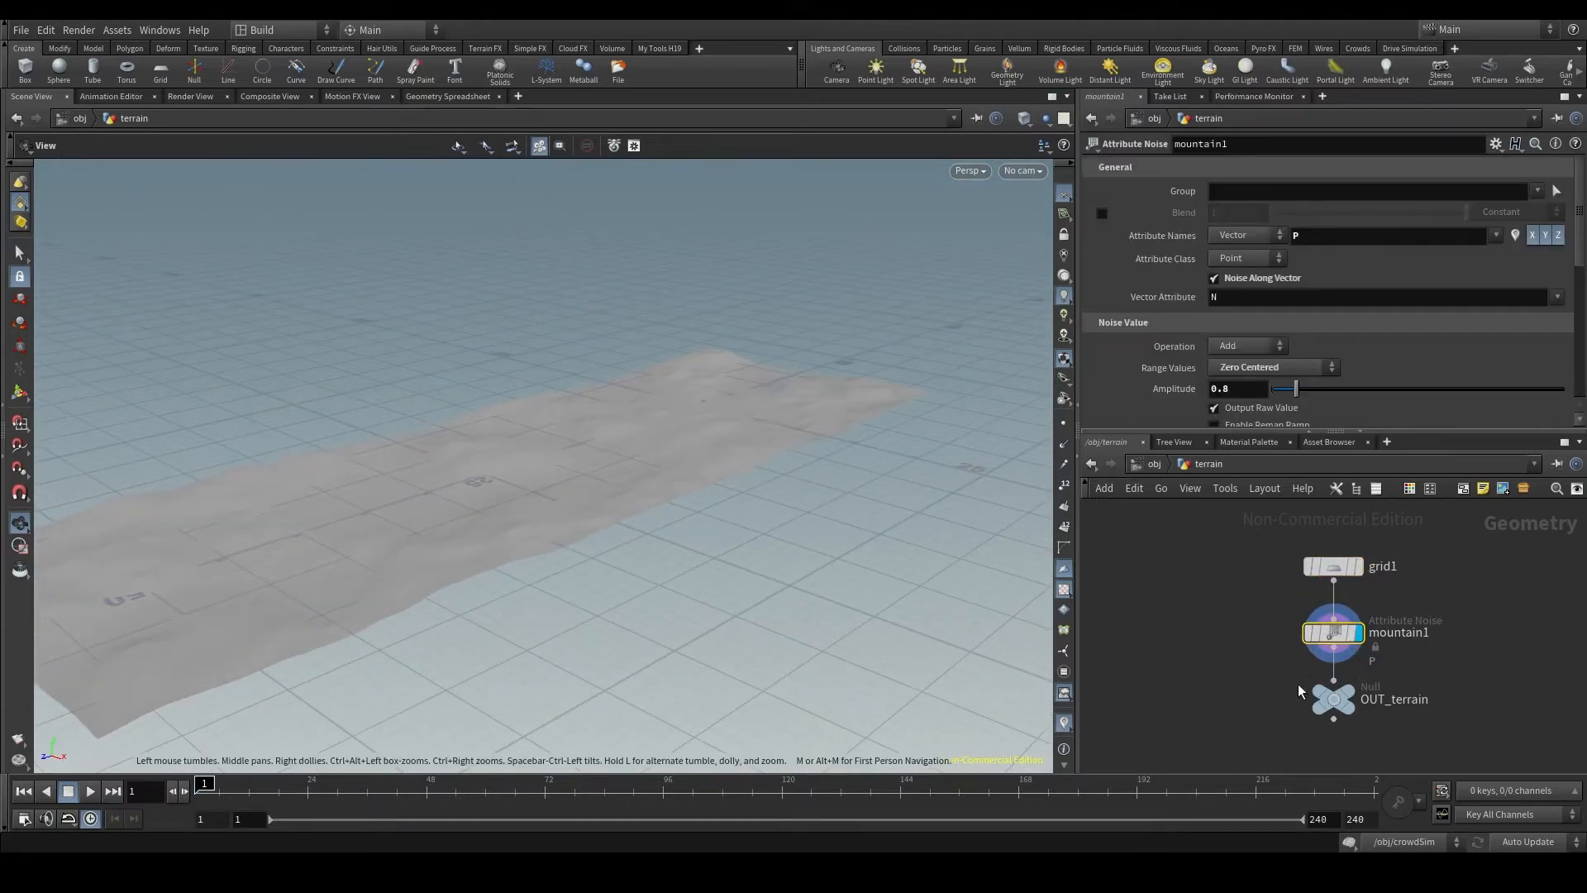
{"action": "left_click", "coordinate": [1351, 699]}
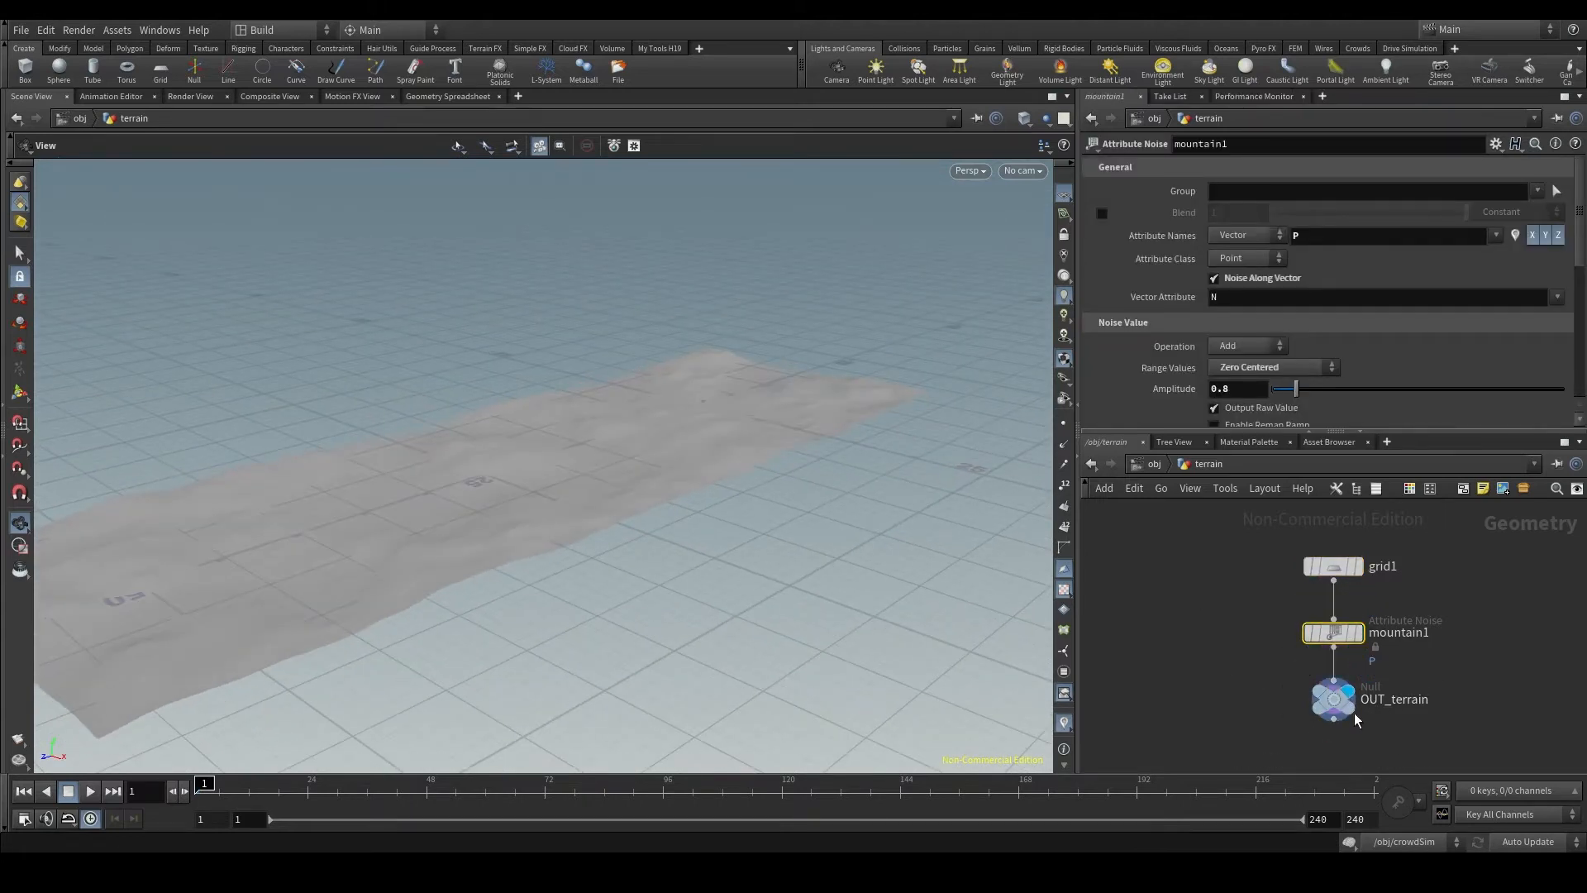
{"action": "left_click", "coordinate": [1153, 465]}
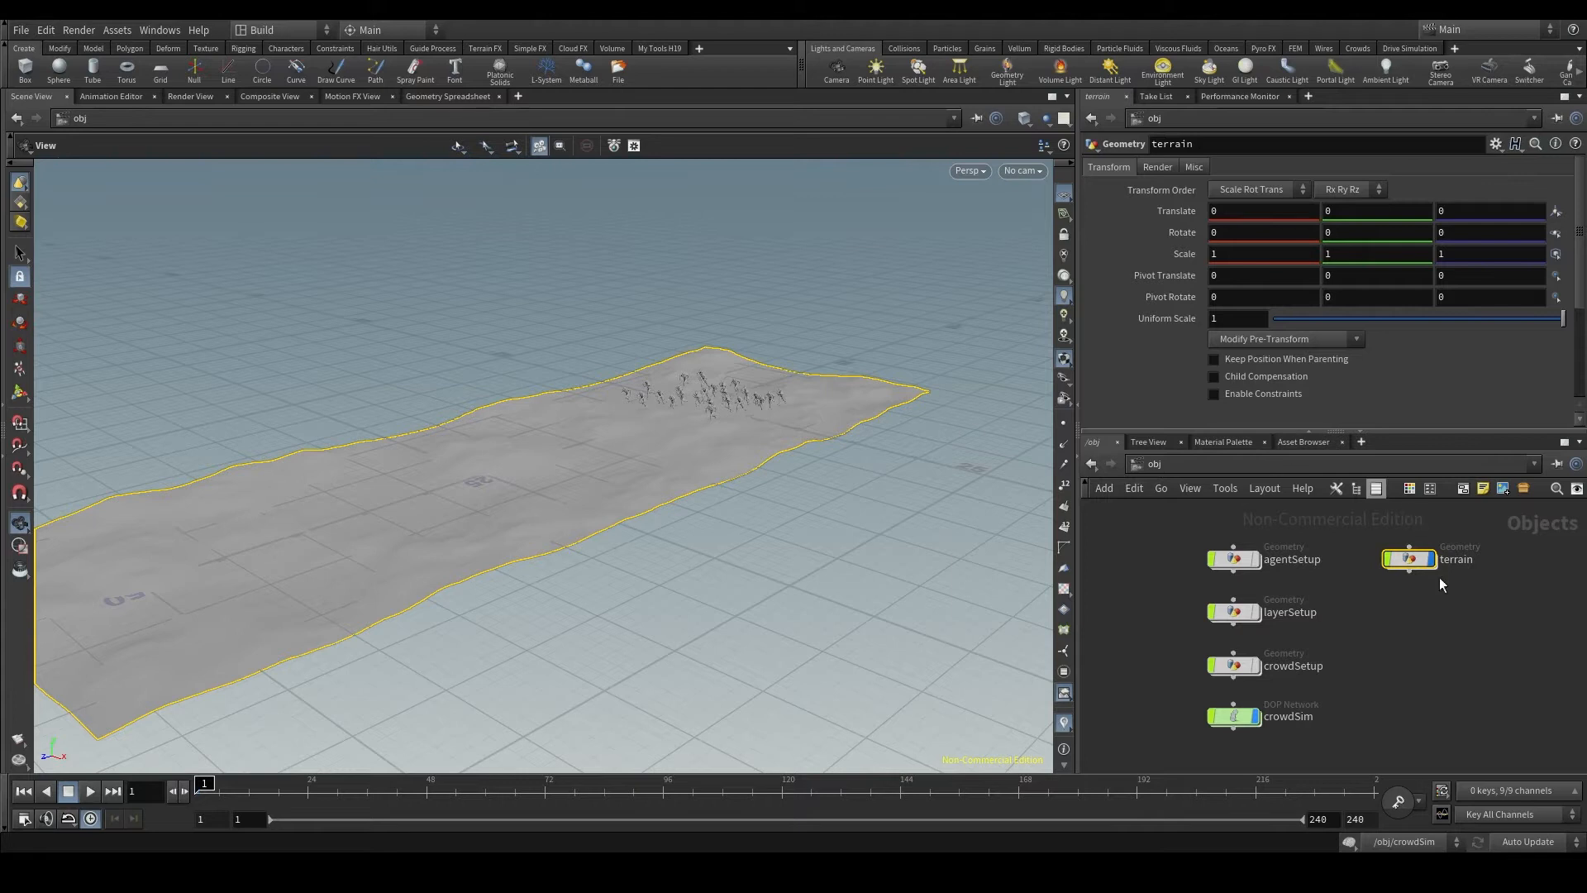
Inspect the crowd agents up close inside the crowdSim network, and return to object level
{"action": "double_click", "coordinate": [1235, 715]}
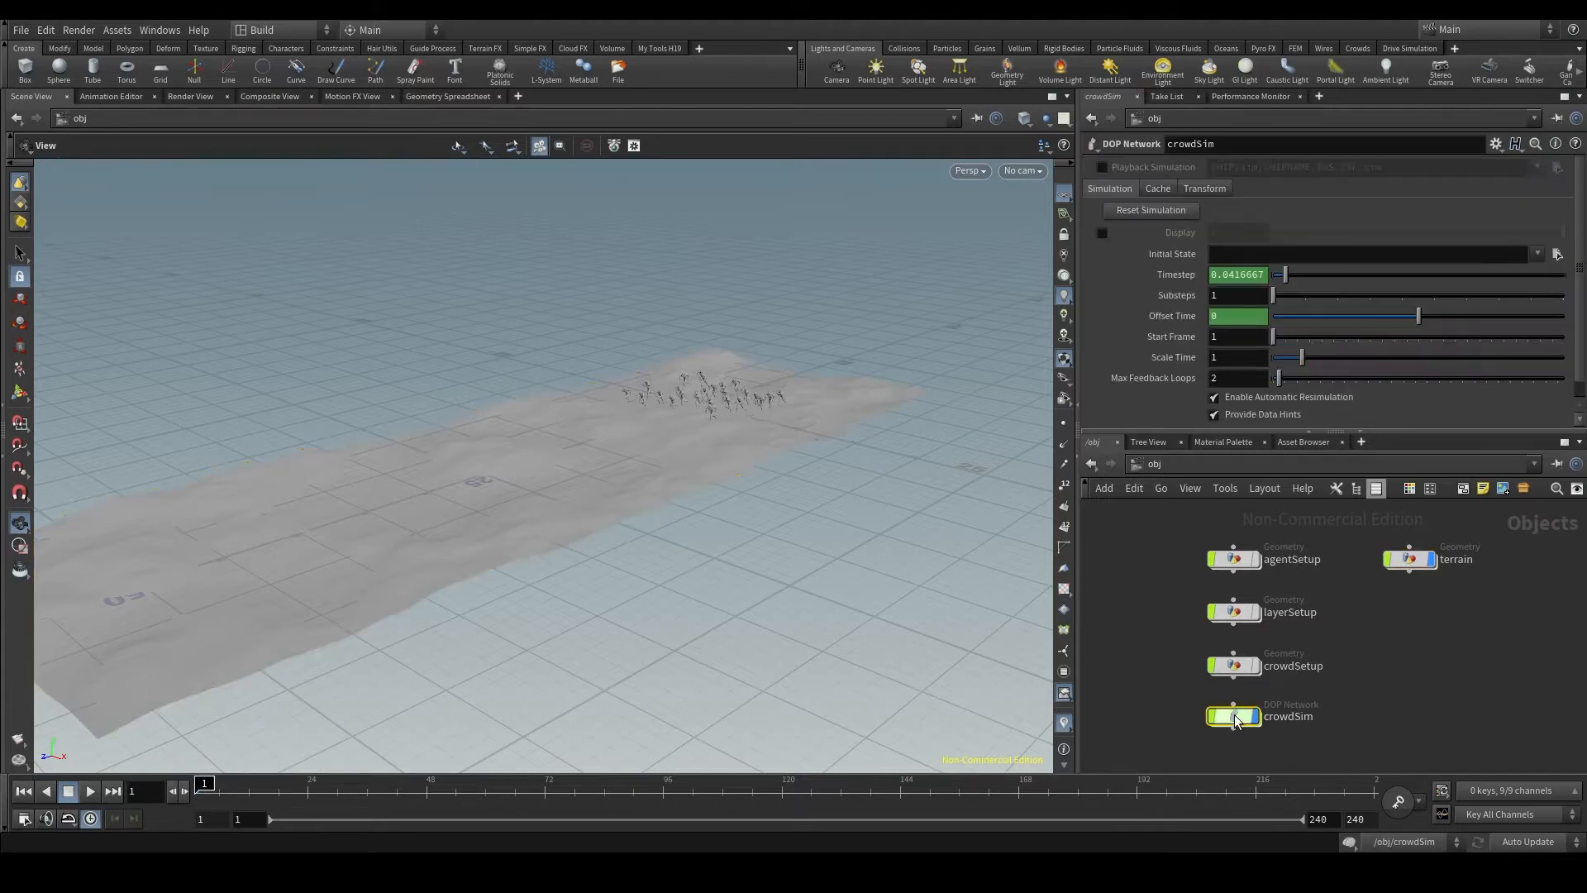
{"action": "scroll", "coordinate": [748, 397], "scroll_direction": "up", "scroll_amount": 10}
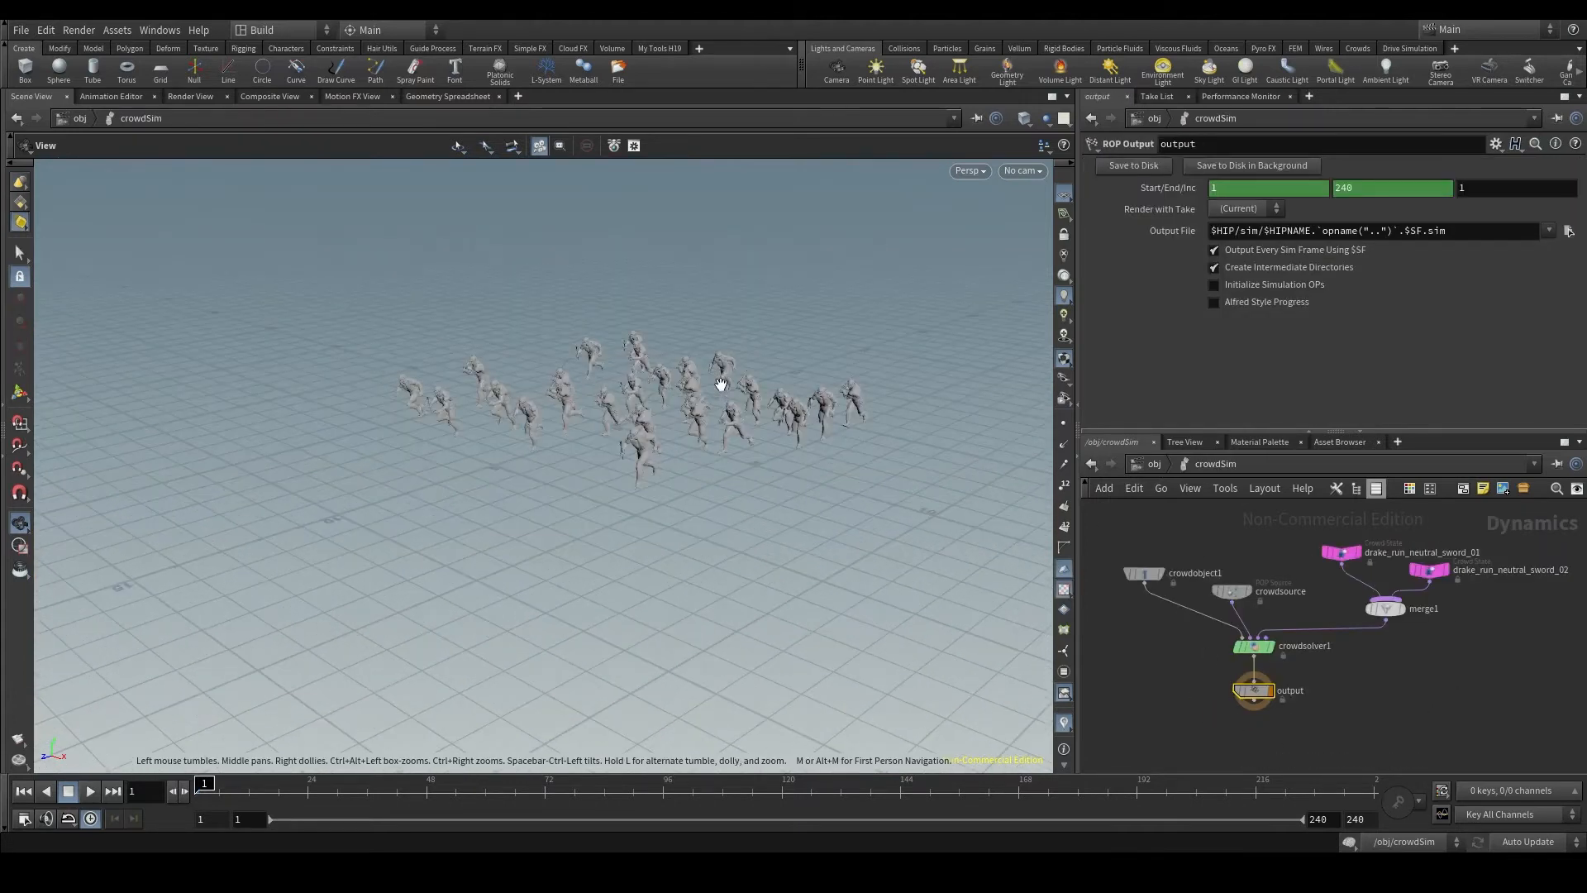
{"action": "left_click_drag", "start_coordinate": [724, 430], "coordinate": [665, 402]}
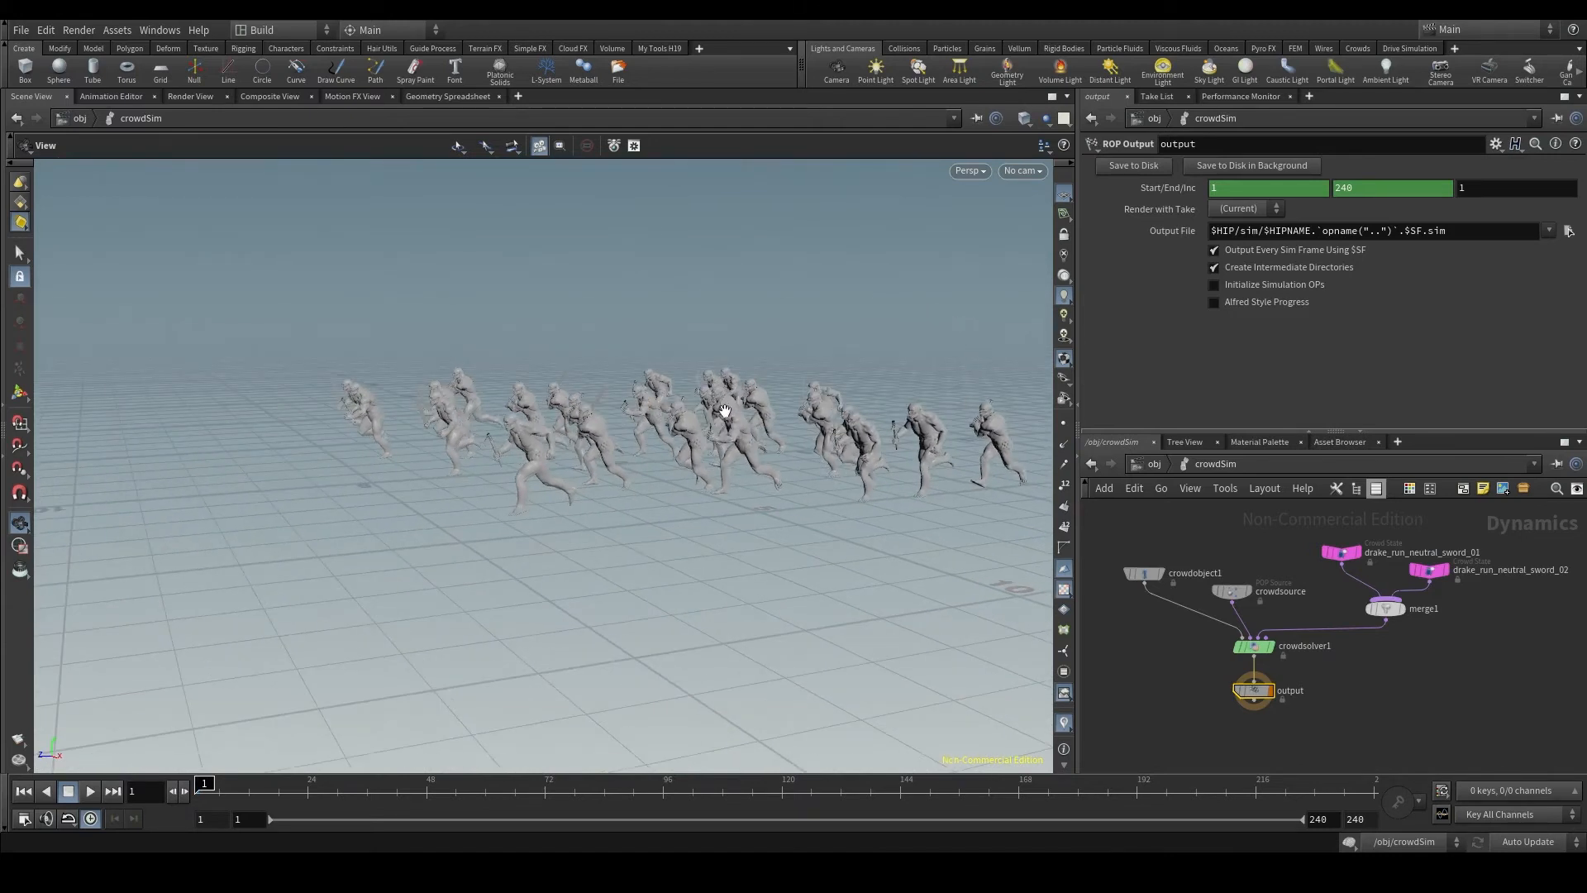
{"action": "left_click", "coordinate": [1149, 466]}
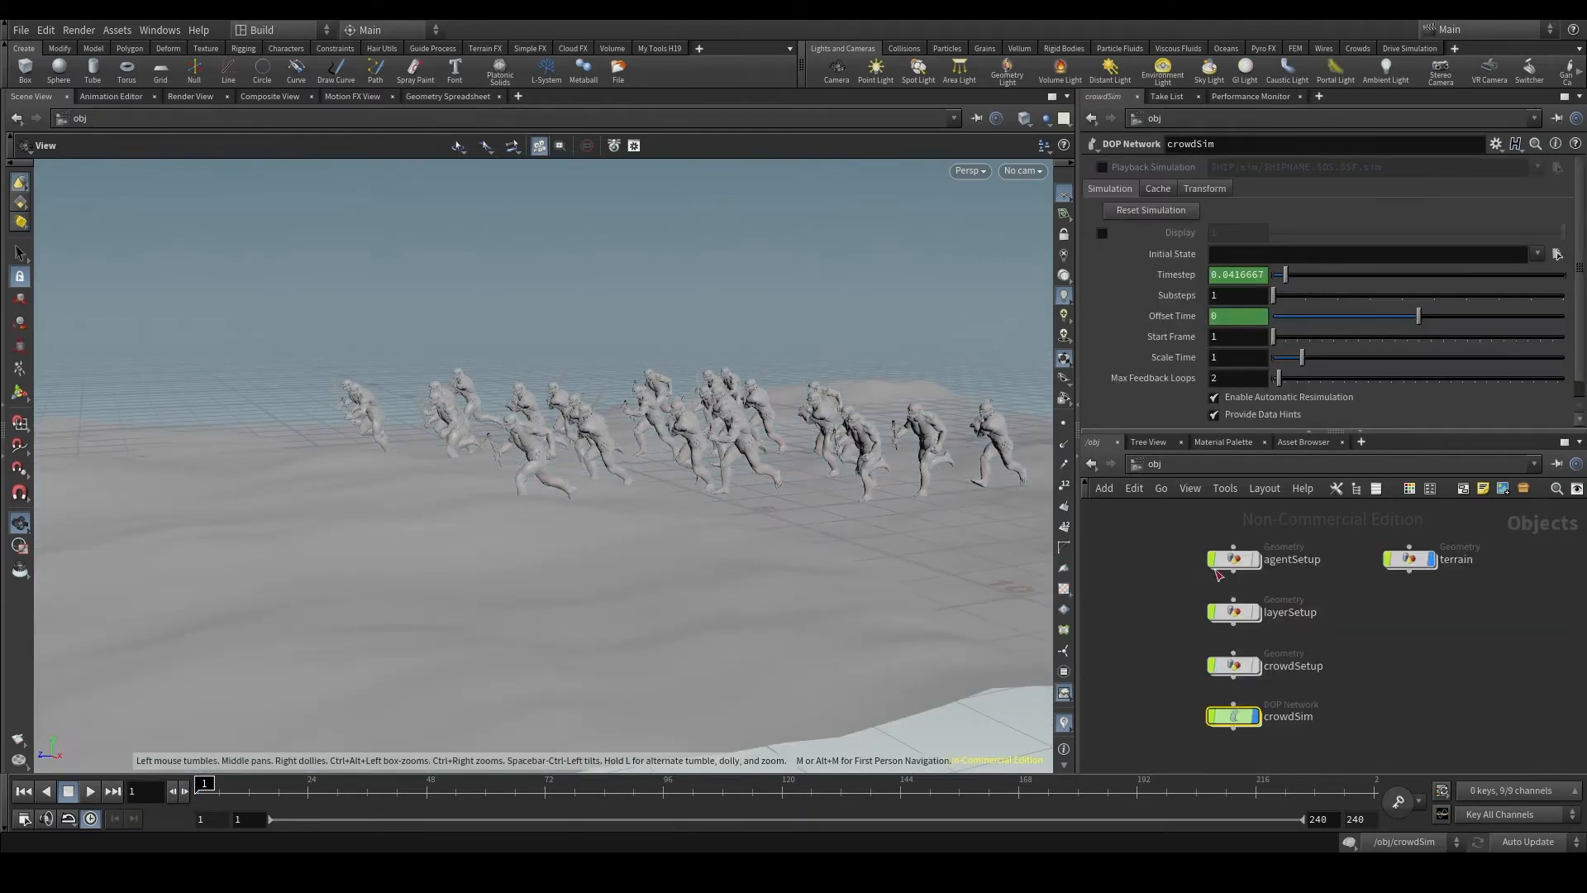
Open agentSetup, display the agentprep1 node and review its lower limb joints, plant channels and offsets
{"action": "double_click", "coordinate": [1231, 561]}
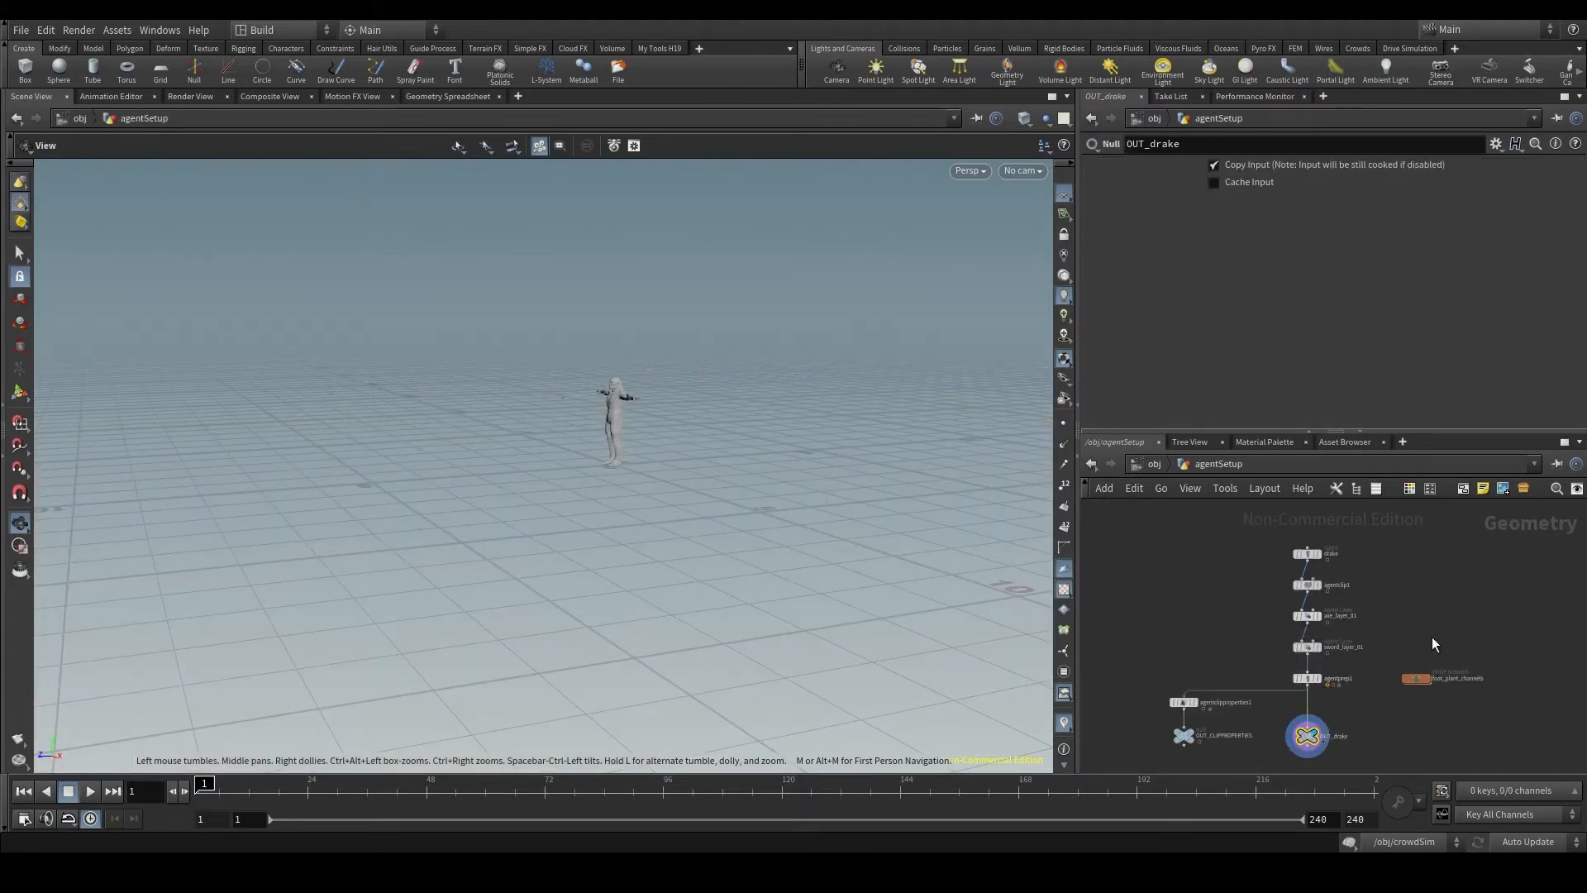
{"action": "scroll", "coordinate": [1332, 701], "scroll_direction": "up", "scroll_amount": 5}
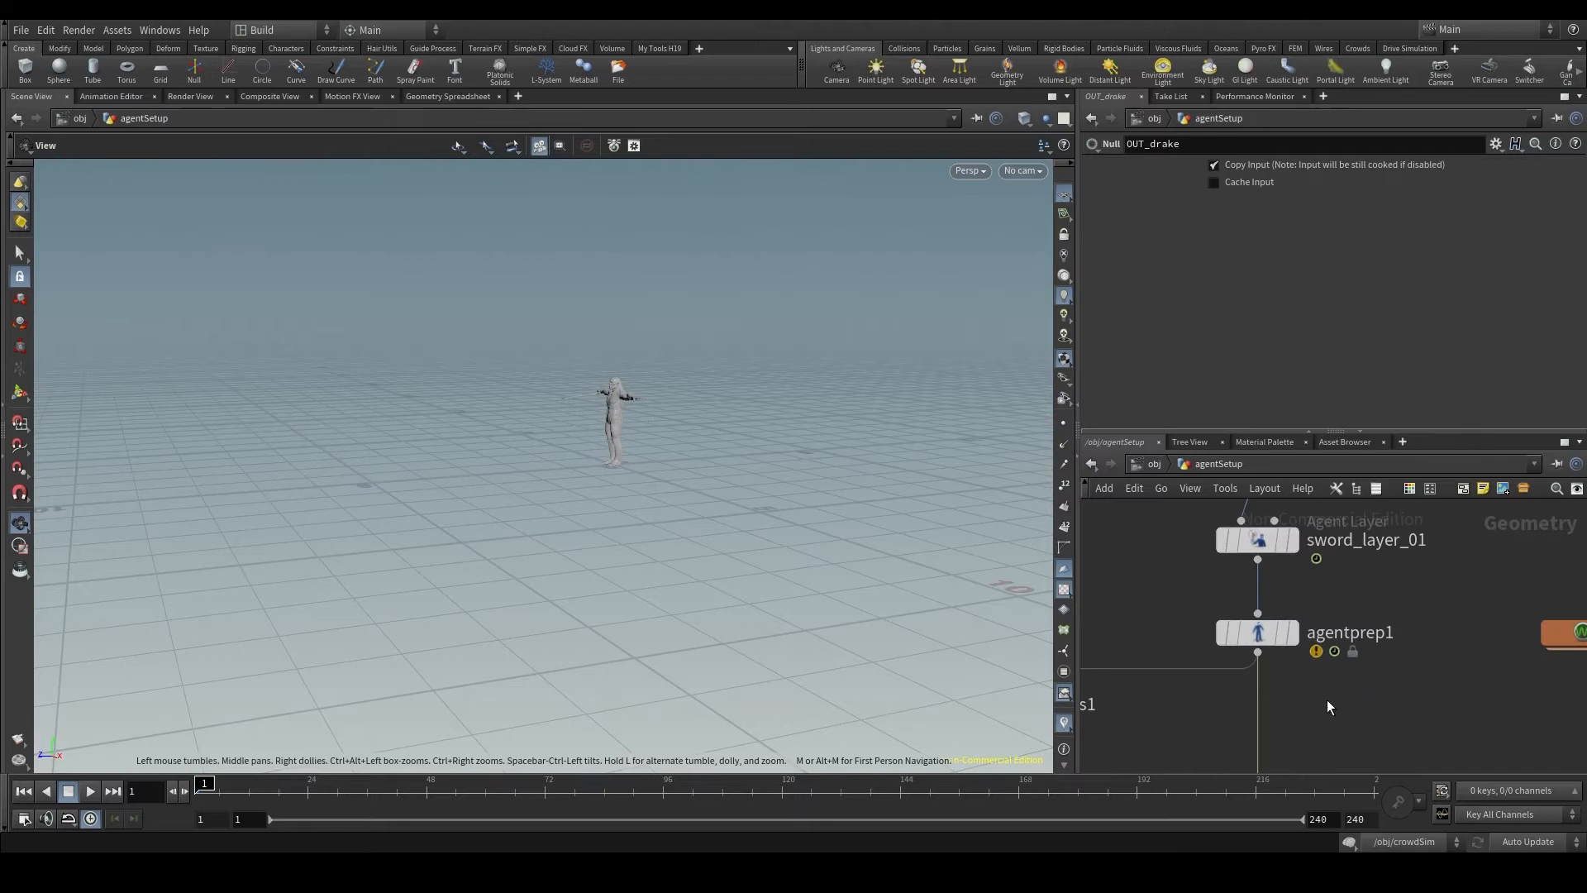
{"action": "scroll", "coordinate": [1291, 644], "scroll_direction": "up", "scroll_amount": 2}
{"action": "left_click", "coordinate": [1298, 645]}
{"action": "left_click", "coordinate": [1297, 642]}
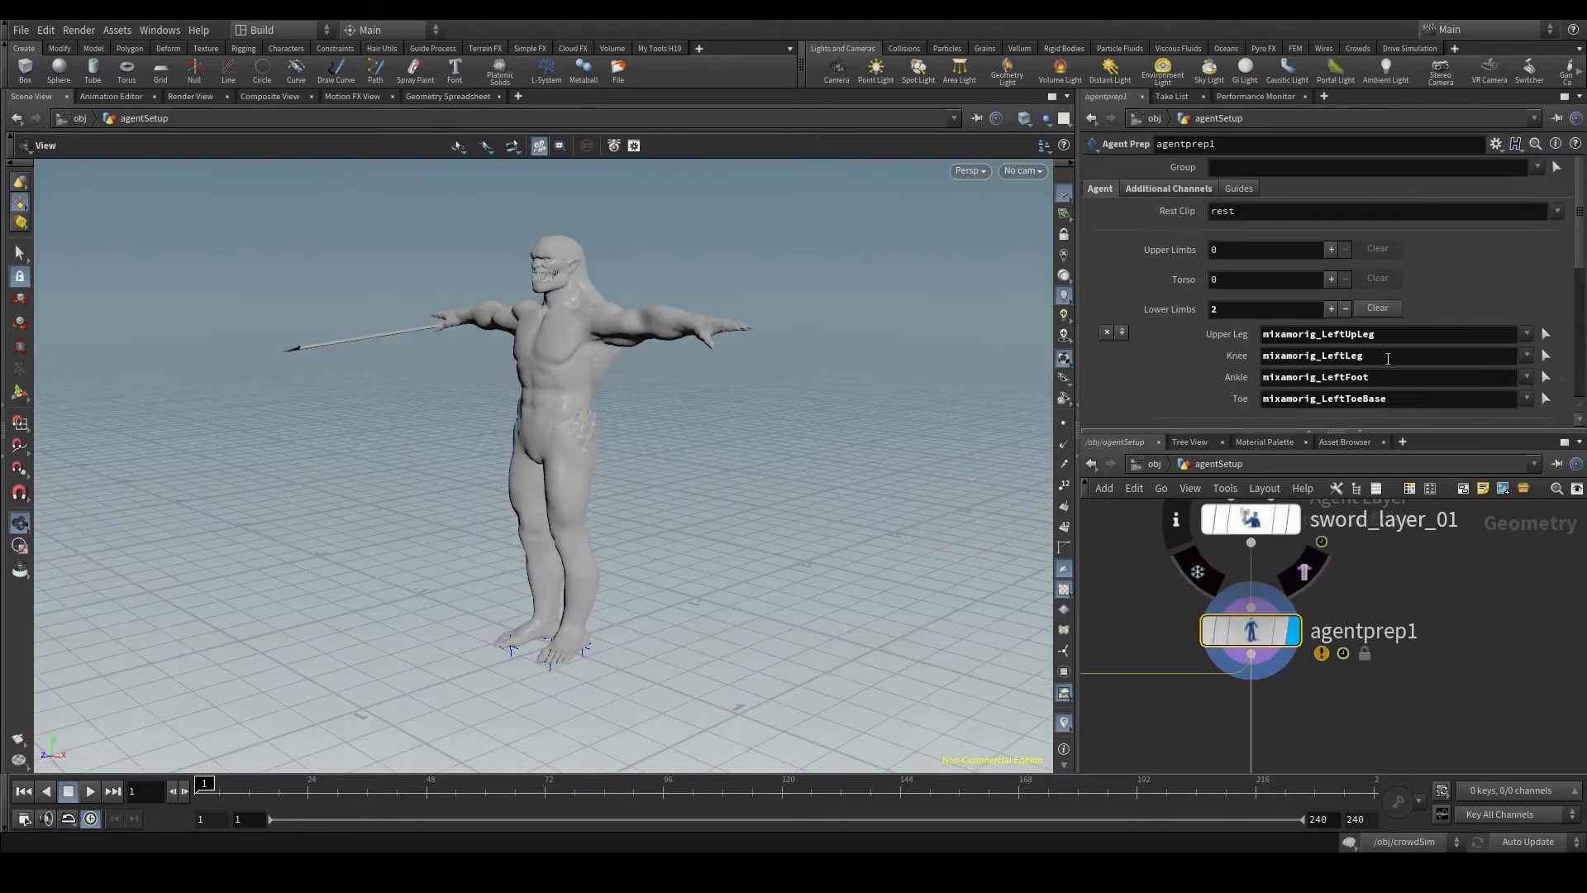
{"action": "scroll", "coordinate": [1359, 266], "scroll_direction": "down", "scroll_amount": 5}
{"action": "scroll", "coordinate": [1292, 305], "scroll_direction": "down", "scroll_amount": 2}
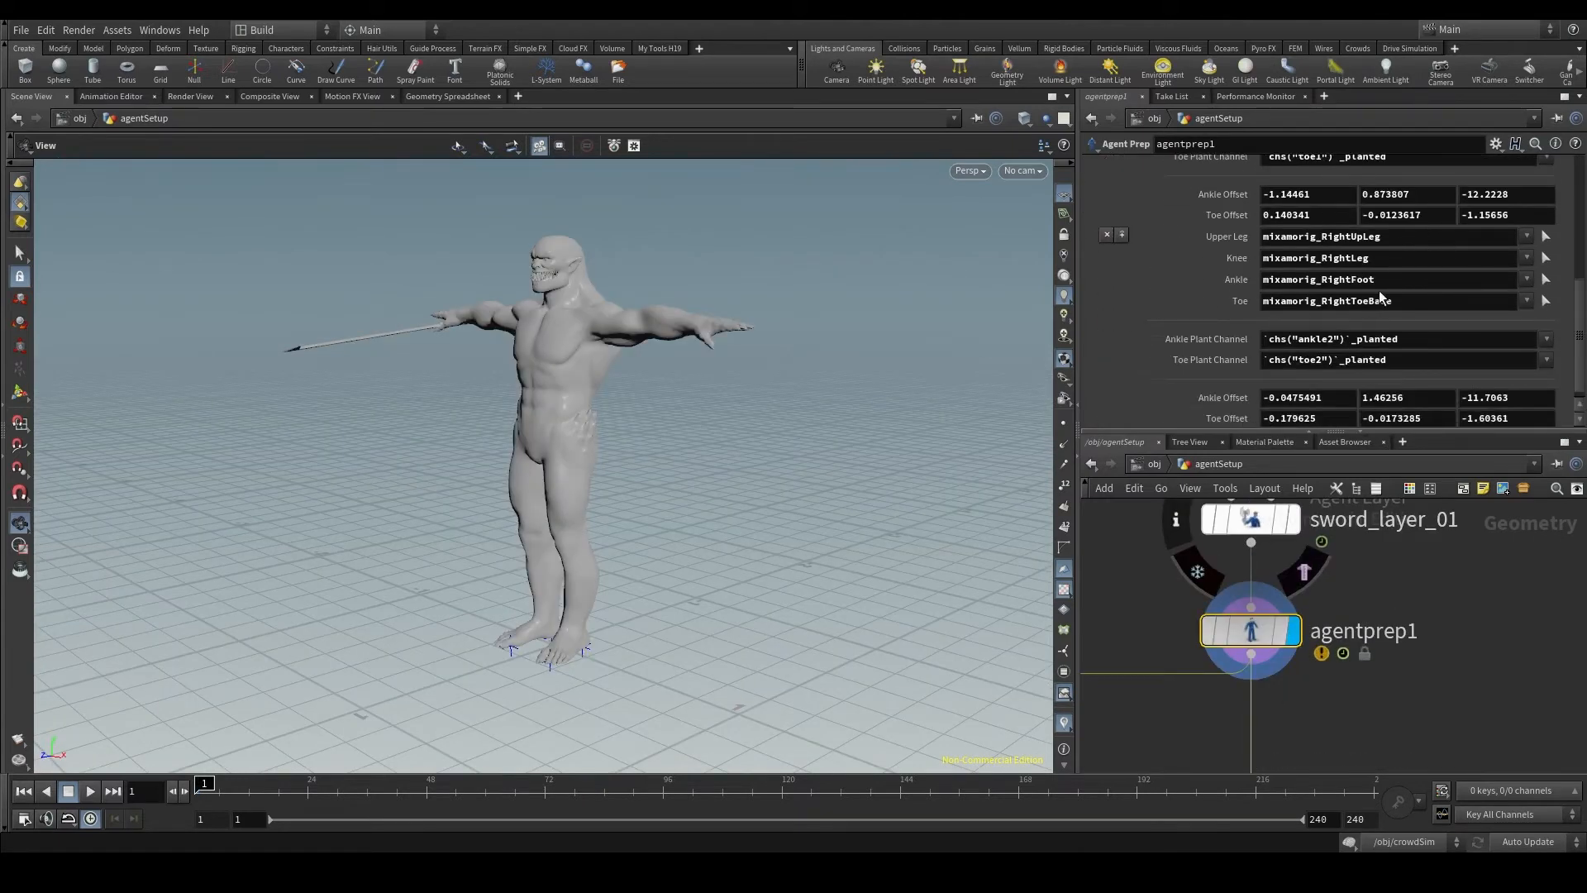
{"action": "scroll", "coordinate": [1378, 303], "scroll_direction": "up", "scroll_amount": 10}
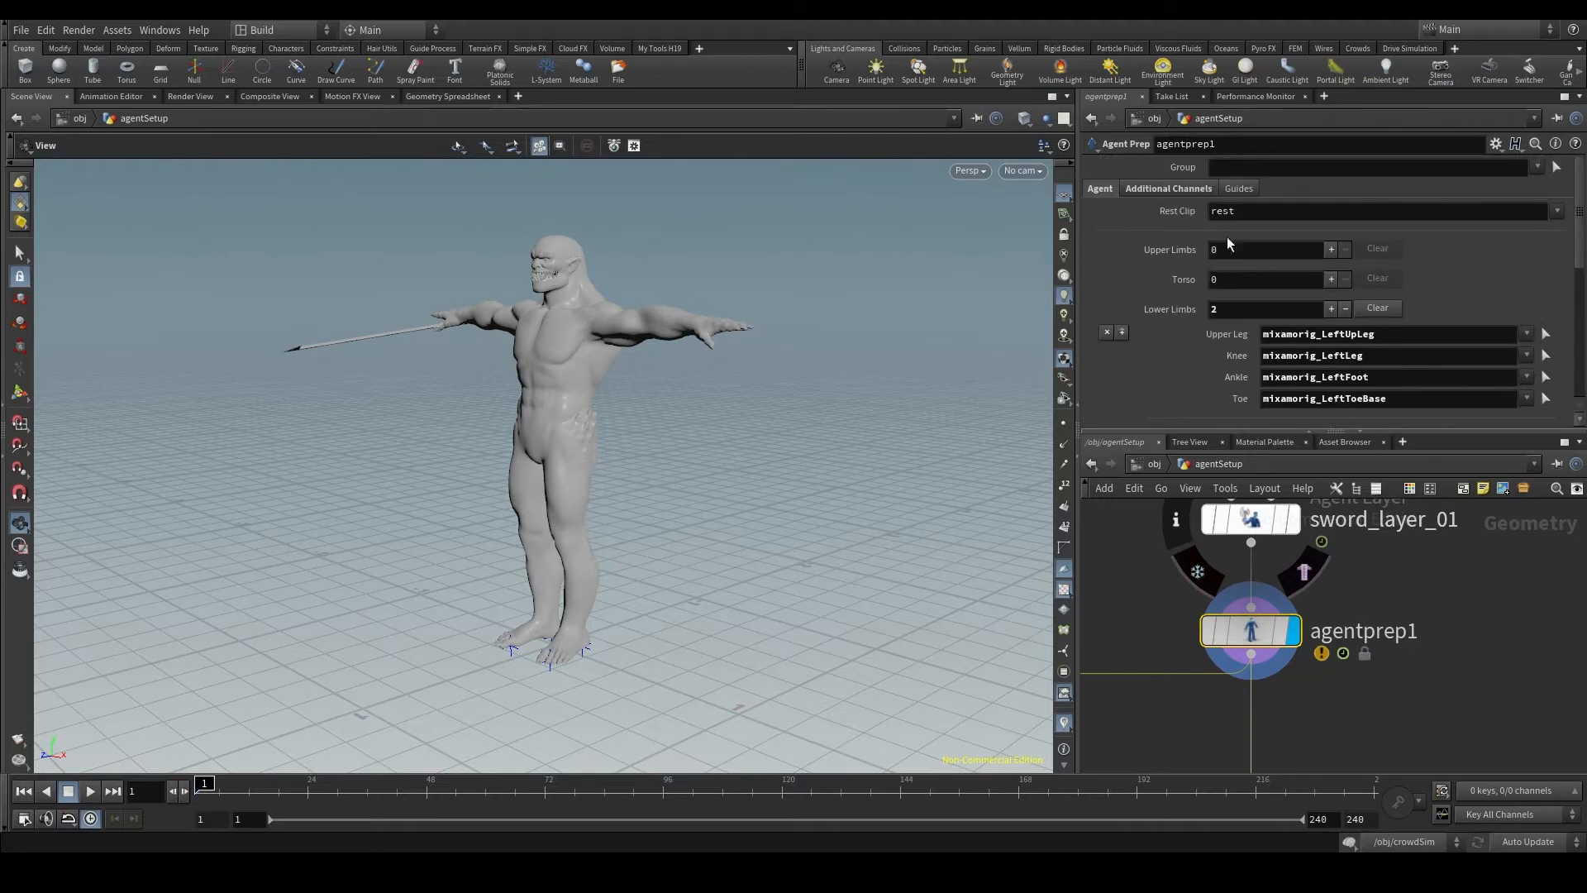
Review agentprep1's additional foot plant channel settings and the clip settings of agentclip1
{"action": "left_click", "coordinate": [1165, 189]}
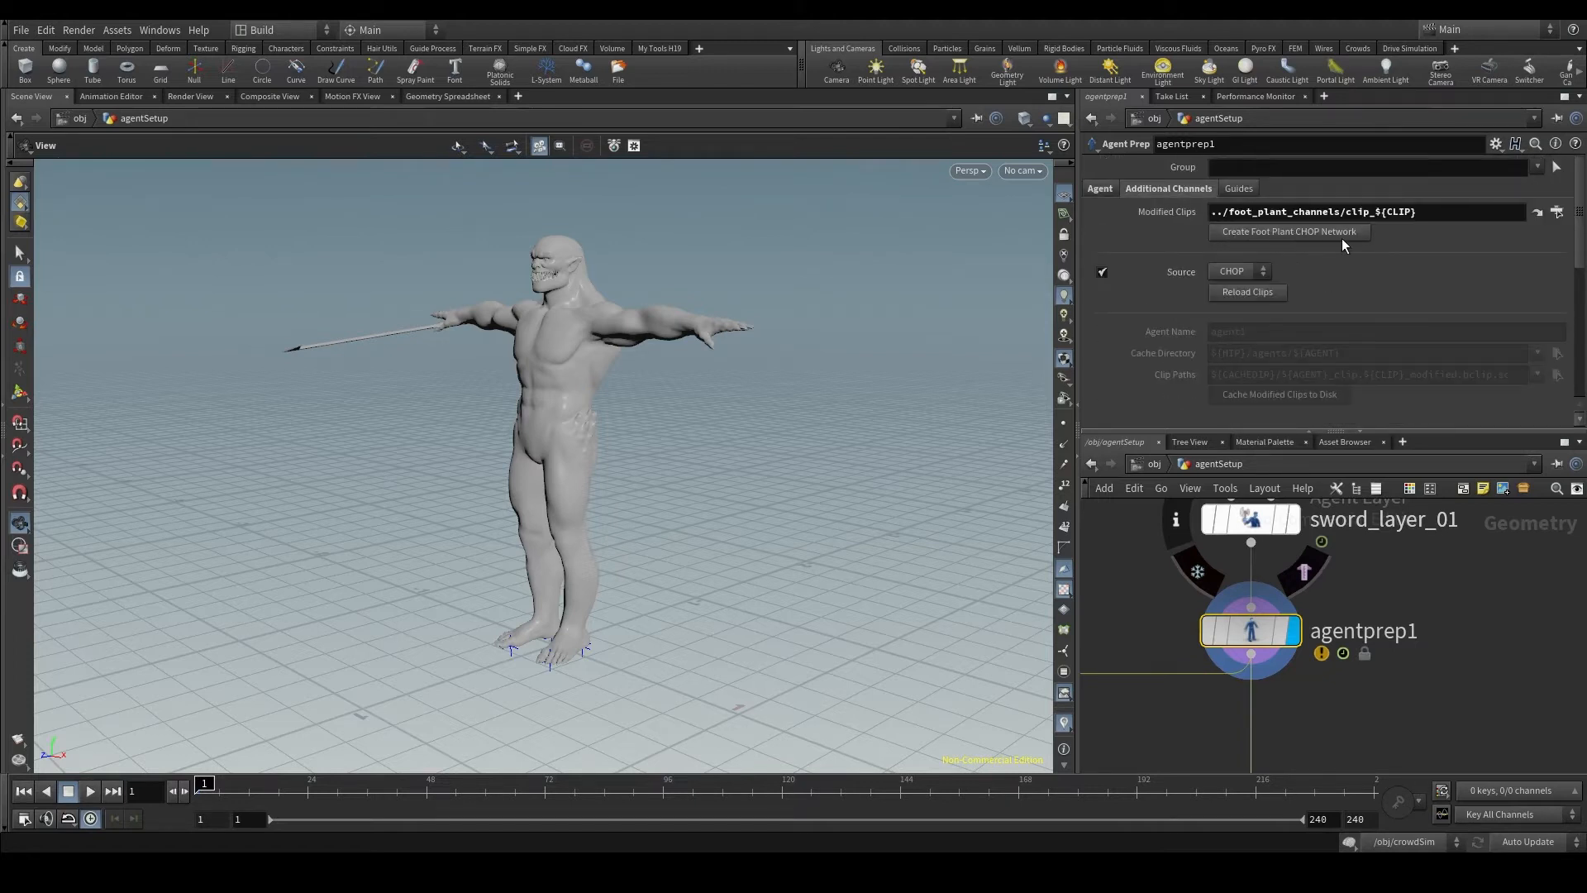
{"action": "left_click", "coordinate": [1361, 232]}
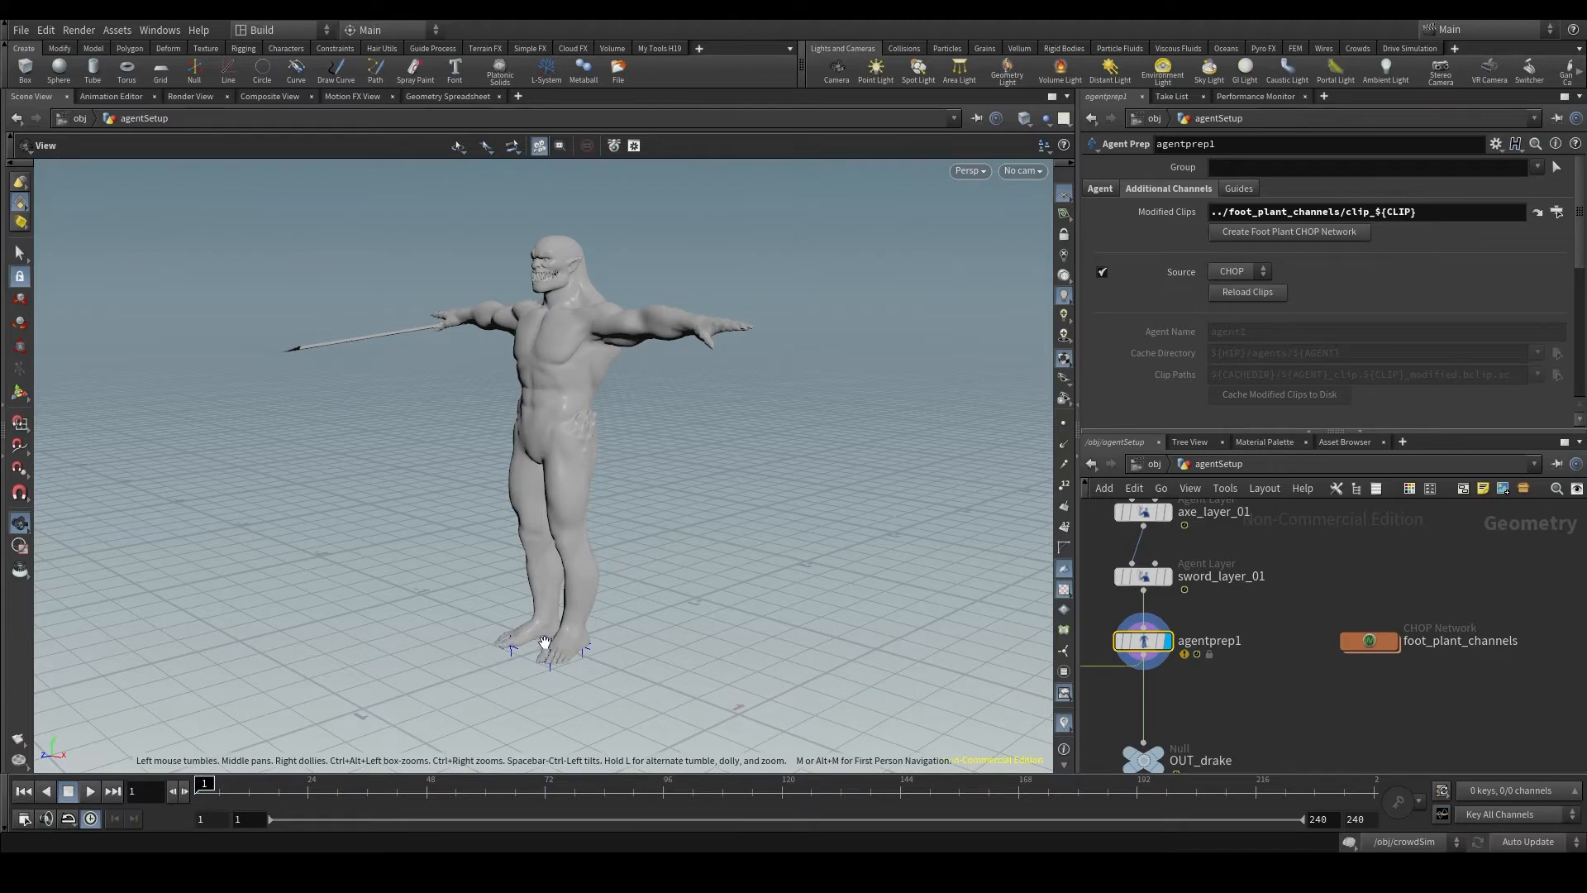
{"action": "middle_click_drag", "start_coordinate": [1290, 578], "coordinate": [1376, 700]}
{"action": "left_click", "coordinate": [1233, 576]}
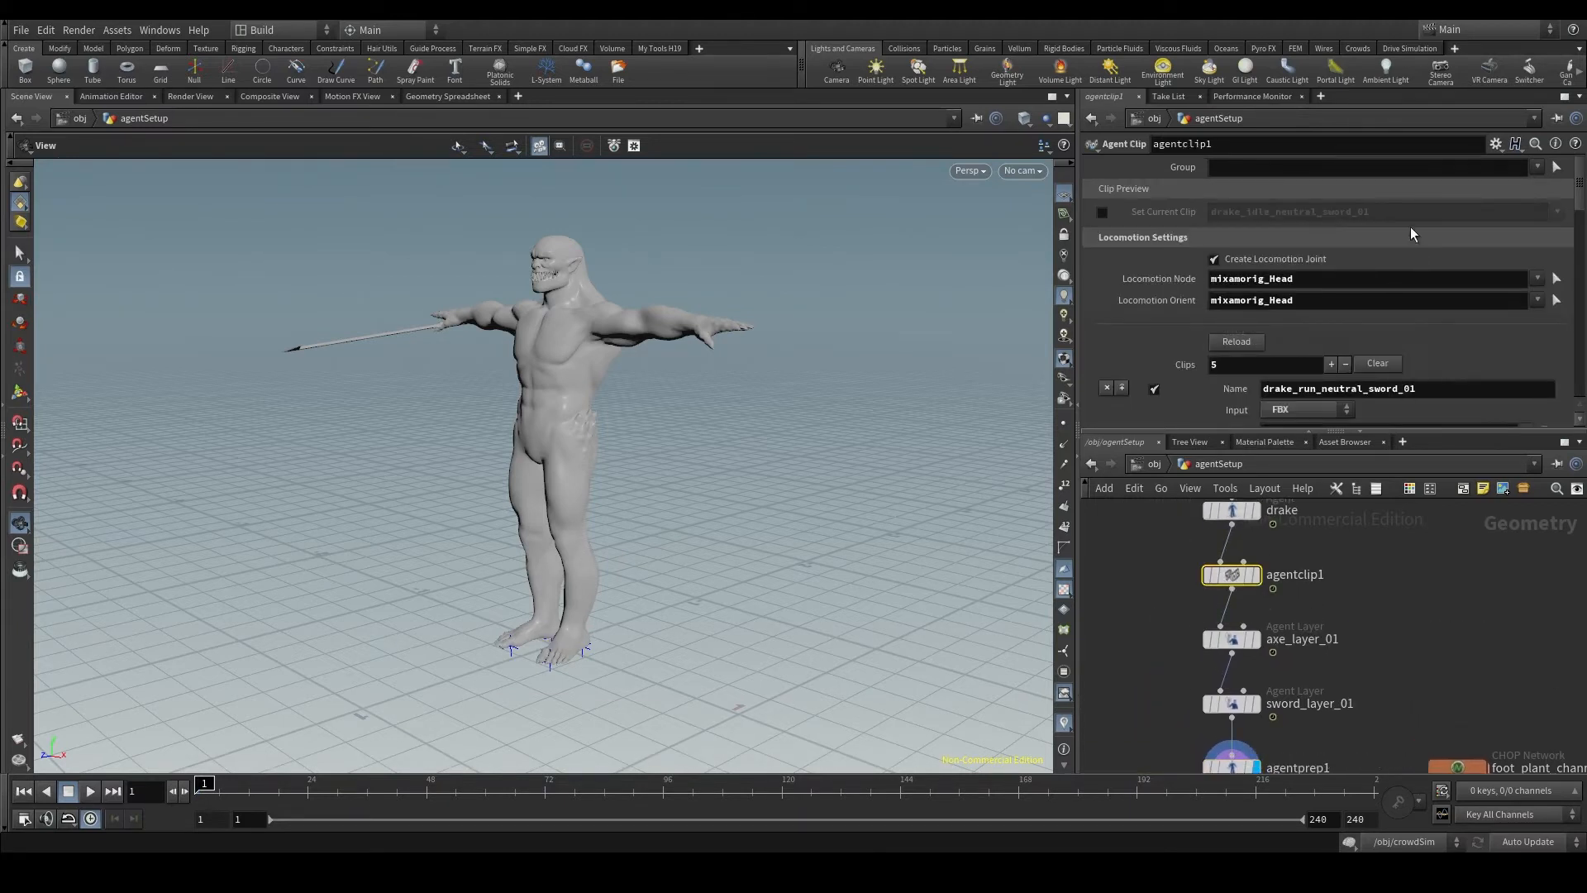
{"action": "middle_click_drag", "start_coordinate": [1388, 728], "coordinate": [1335, 602]}
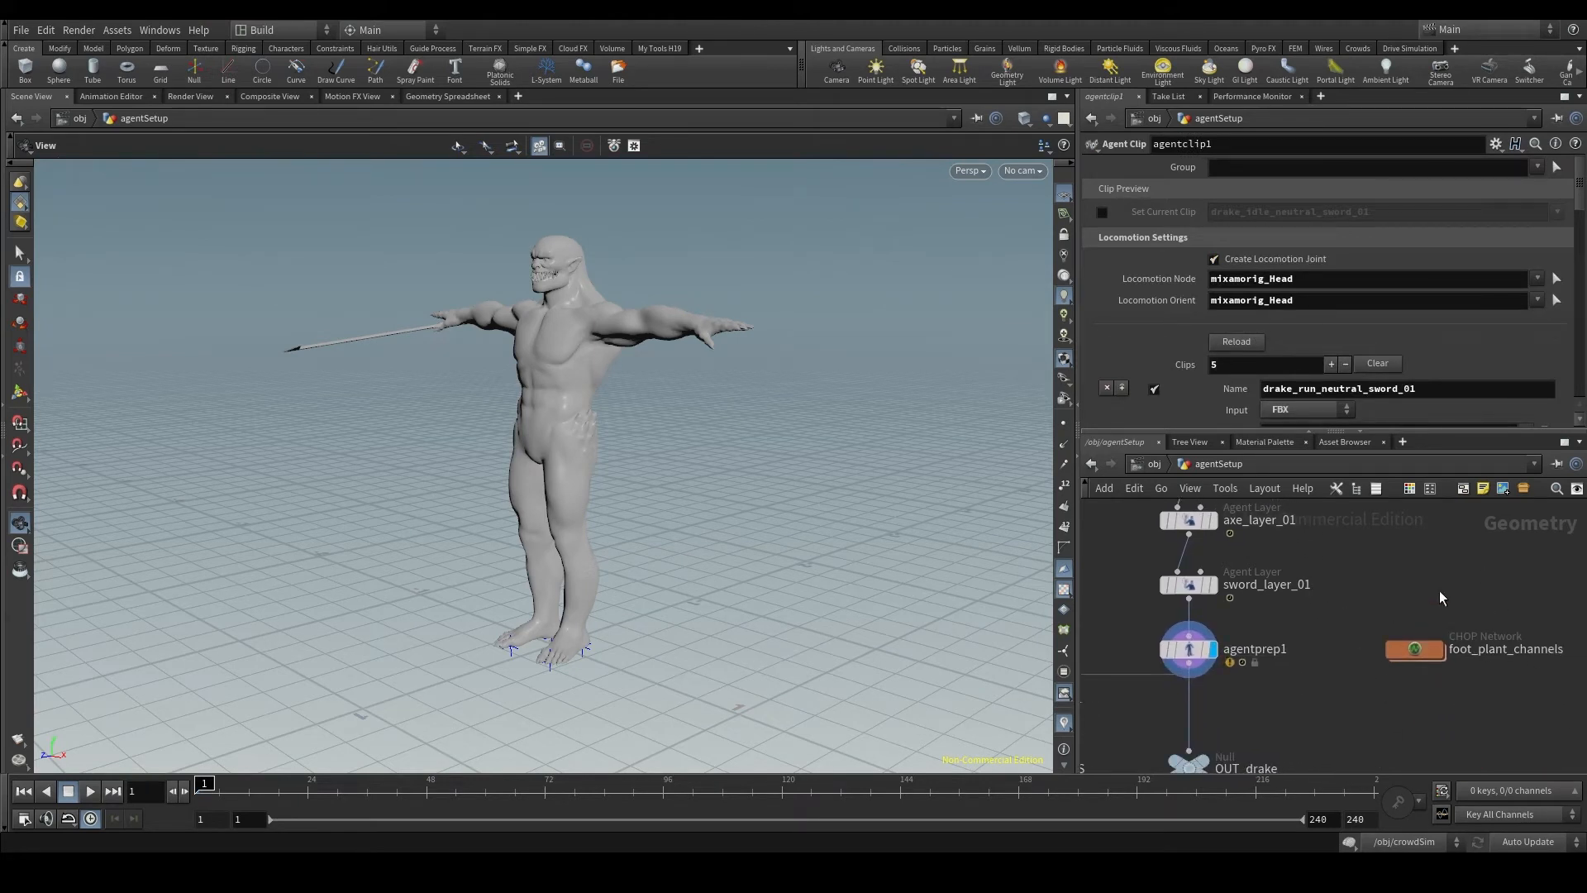
{"action": "middle_click_drag", "start_coordinate": [1258, 694], "coordinate": [1357, 689]}
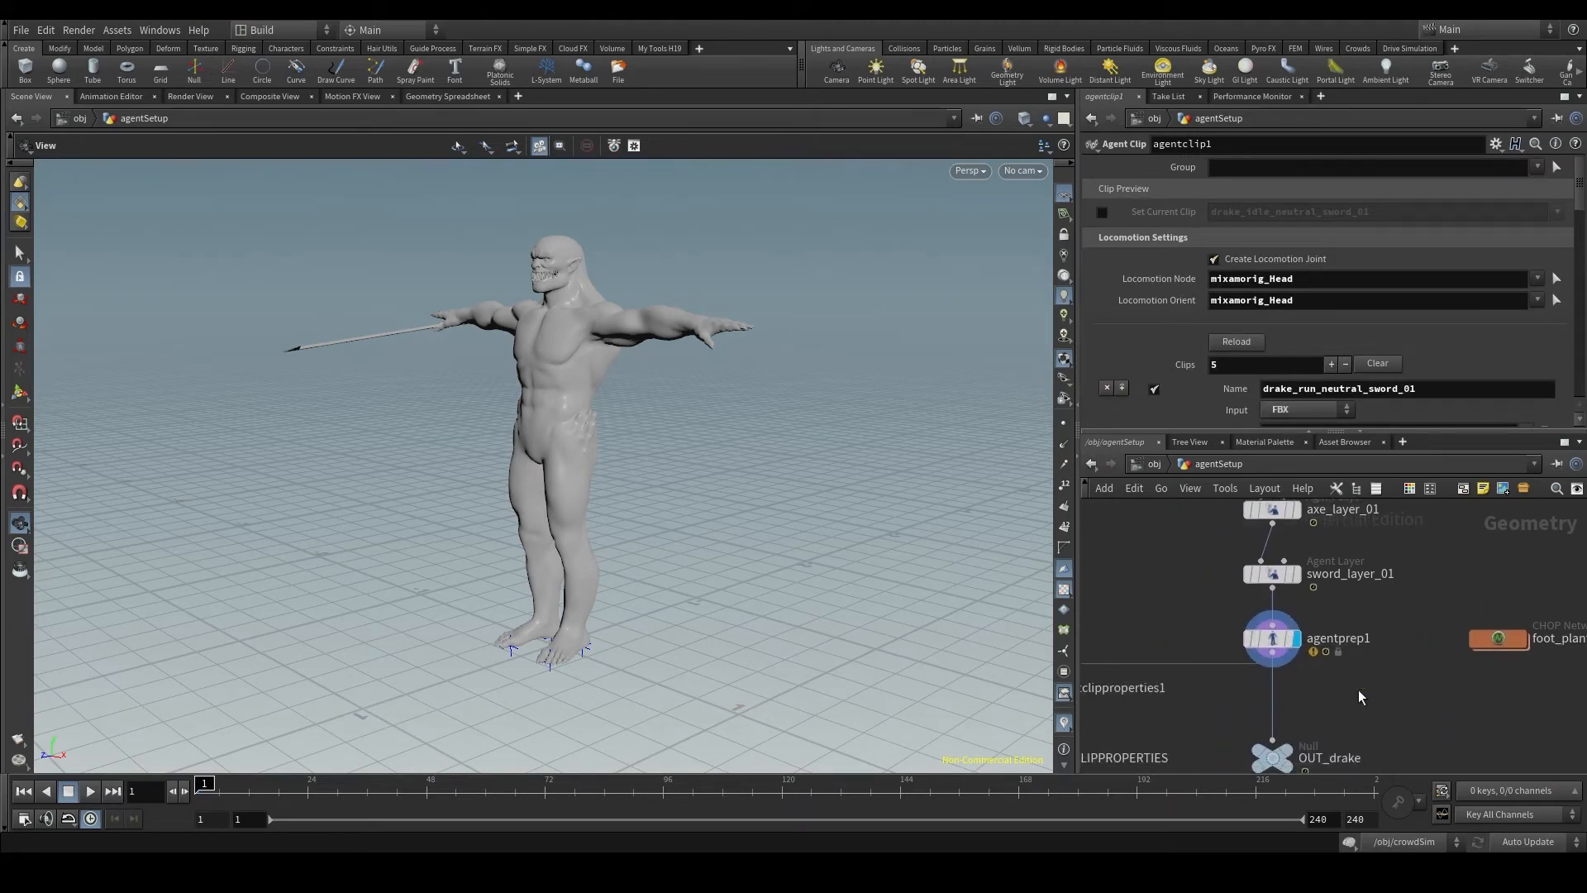
{"action": "left_click", "coordinate": [1229, 638]}
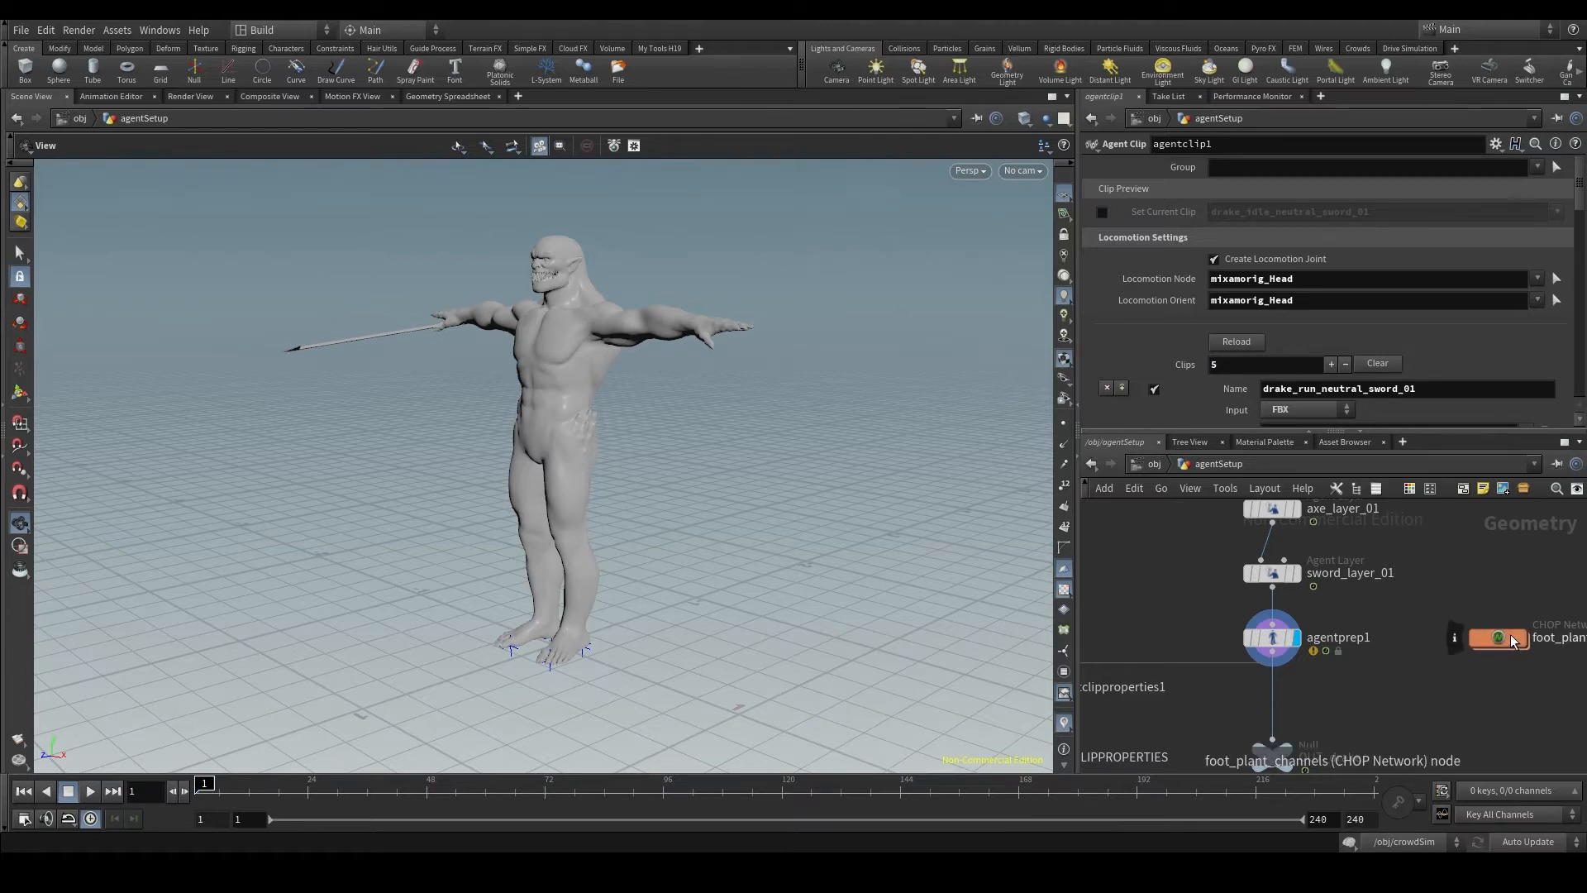
Open the foot_plant_channels network and examine the foot plant node groups for each animation clip
{"action": "middle_click_drag", "start_coordinate": [1491, 667], "coordinate": [1382, 670]}
{"action": "double_click", "coordinate": [1402, 643]}
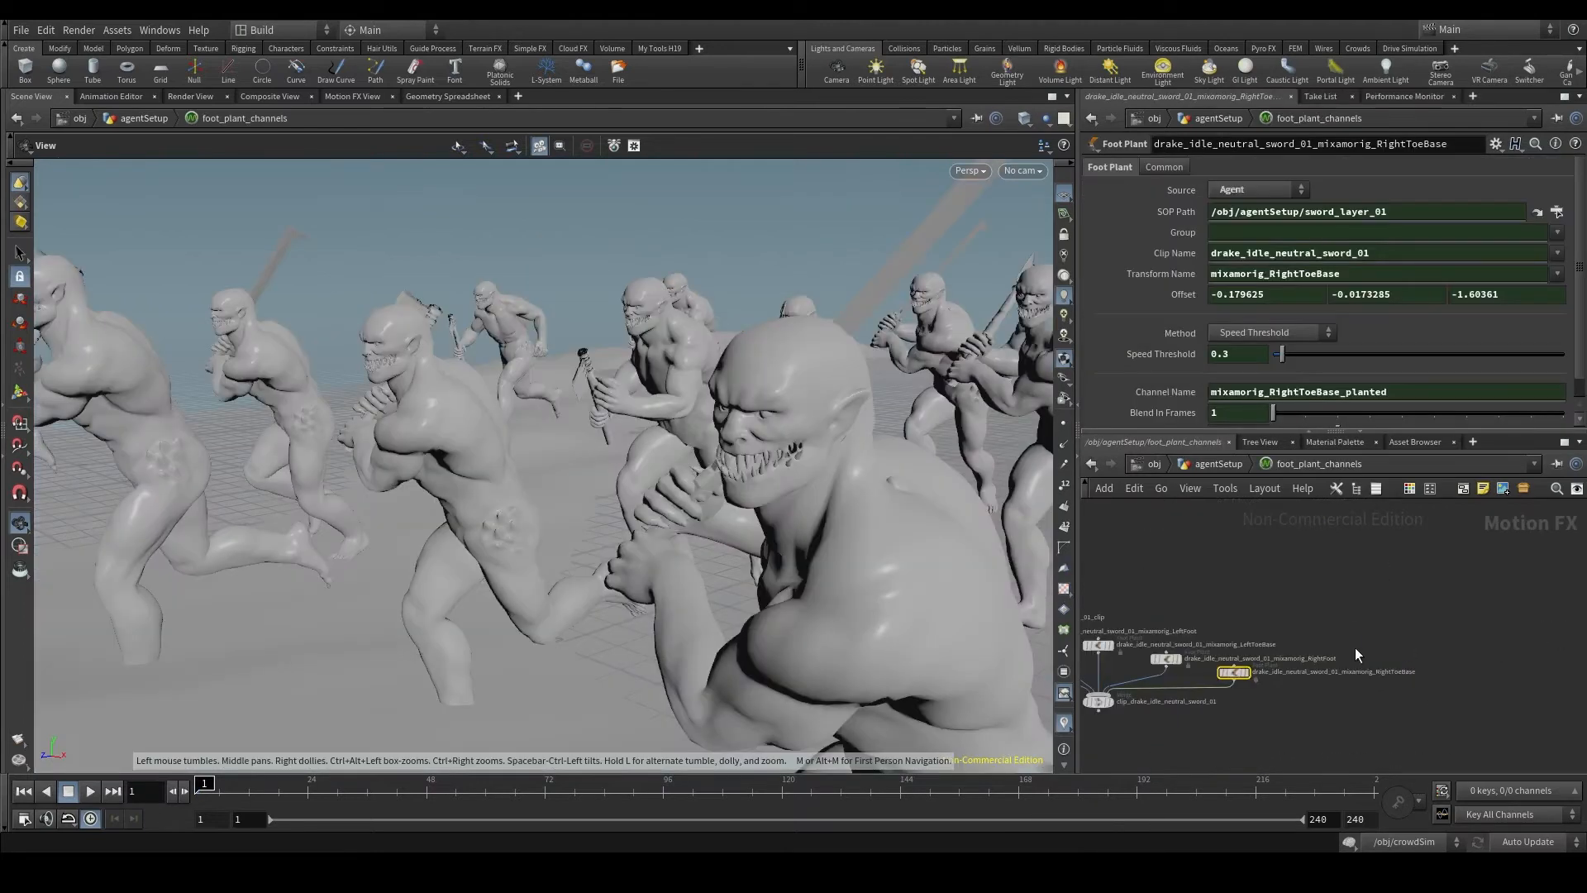
{"action": "key", "text": "h"}
{"action": "middle_click_drag", "start_coordinate": [1187, 674], "coordinate": [1387, 678]}
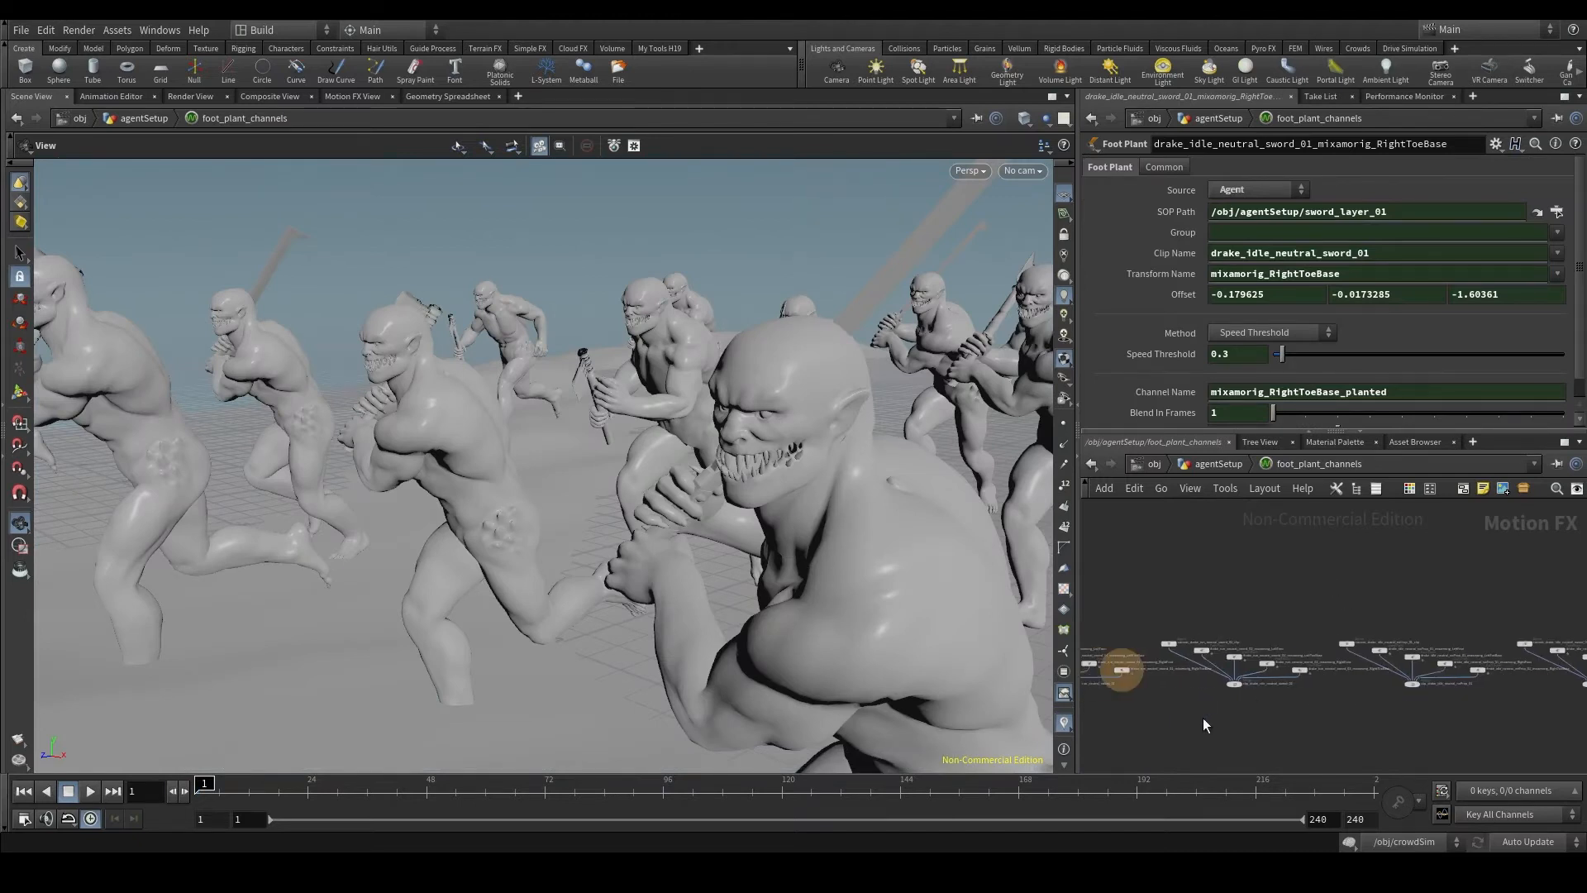
{"action": "middle_click_drag", "start_coordinate": [1203, 719], "coordinate": [1370, 711]}
{"action": "middle_click_drag", "start_coordinate": [1242, 722], "coordinate": [1469, 729]}
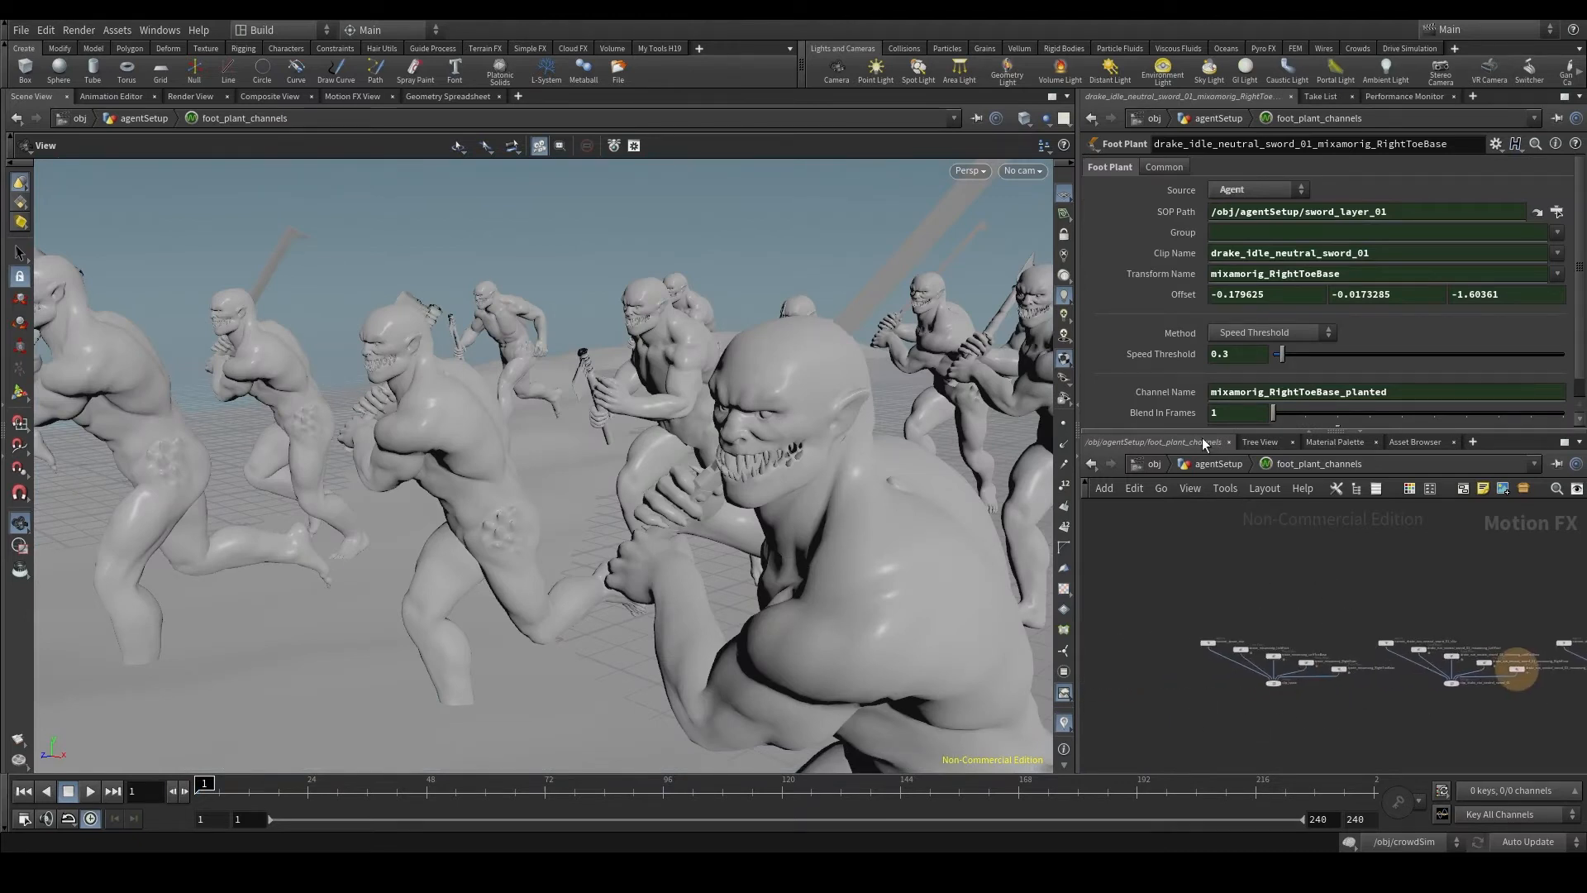
Return to agentSetup and regenerate the foot plant CHOP network from agentprep1's additional channels
{"action": "left_click", "coordinate": [1206, 463]}
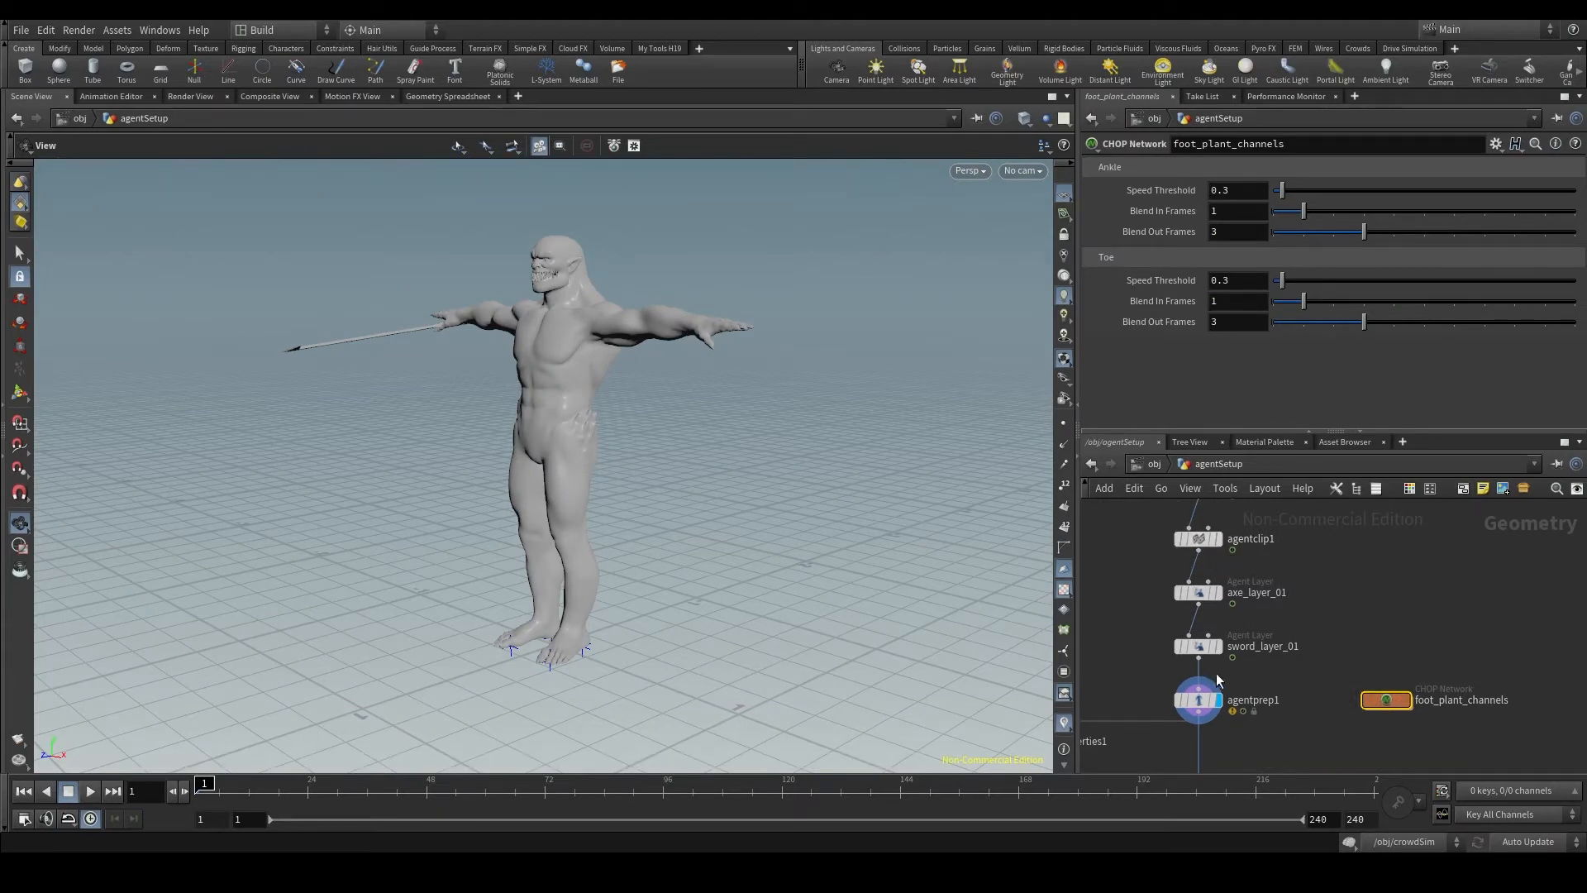
{"action": "left_click", "coordinate": [1201, 701]}
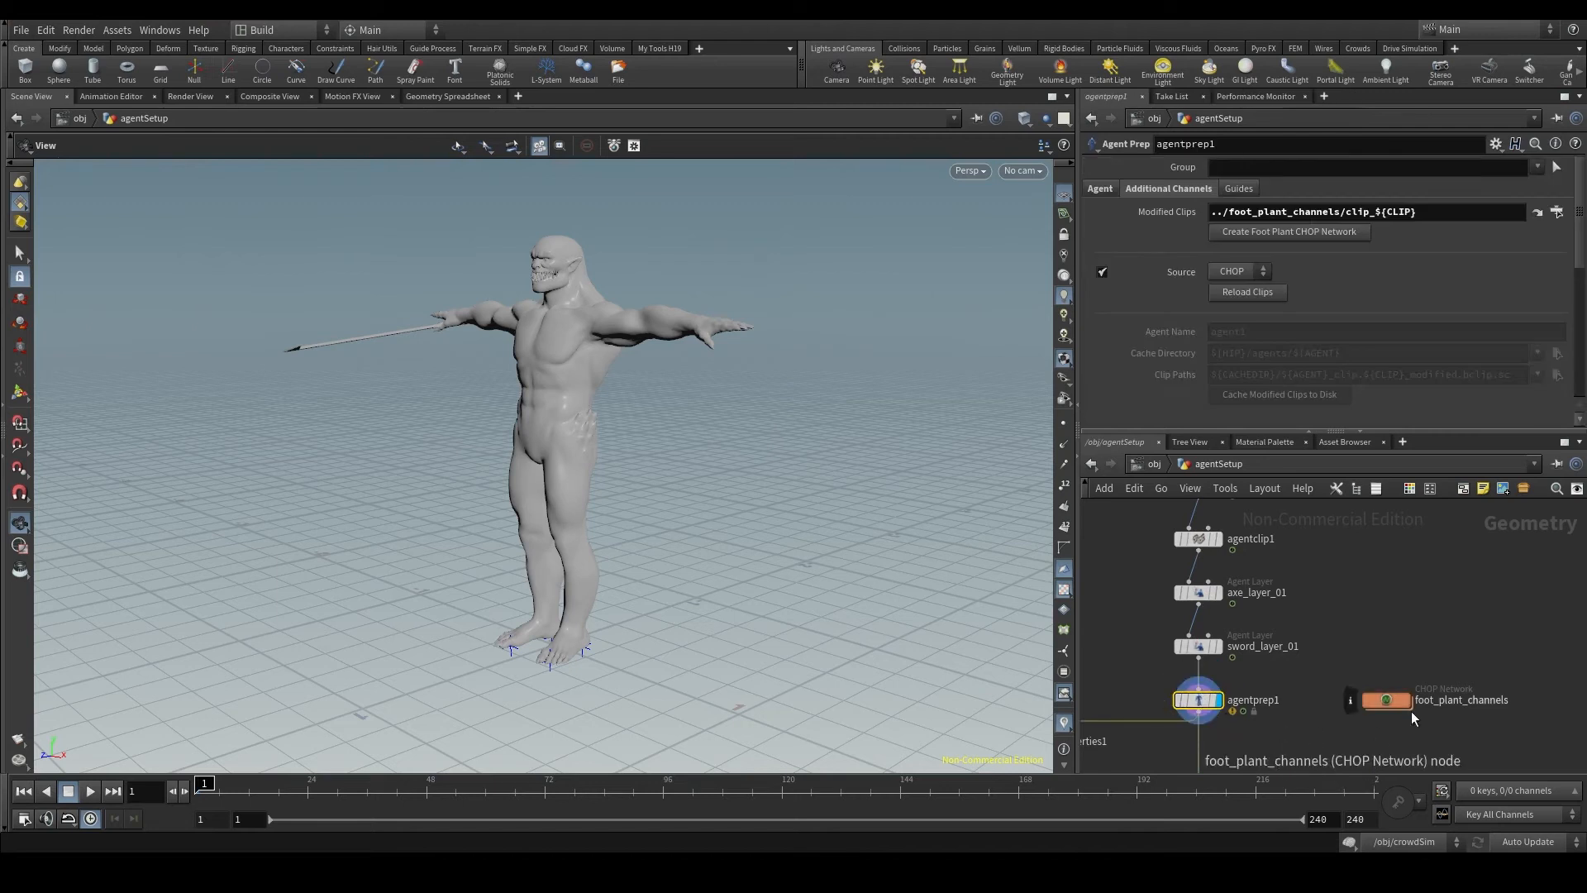
{"action": "left_click", "coordinate": [1309, 234]}
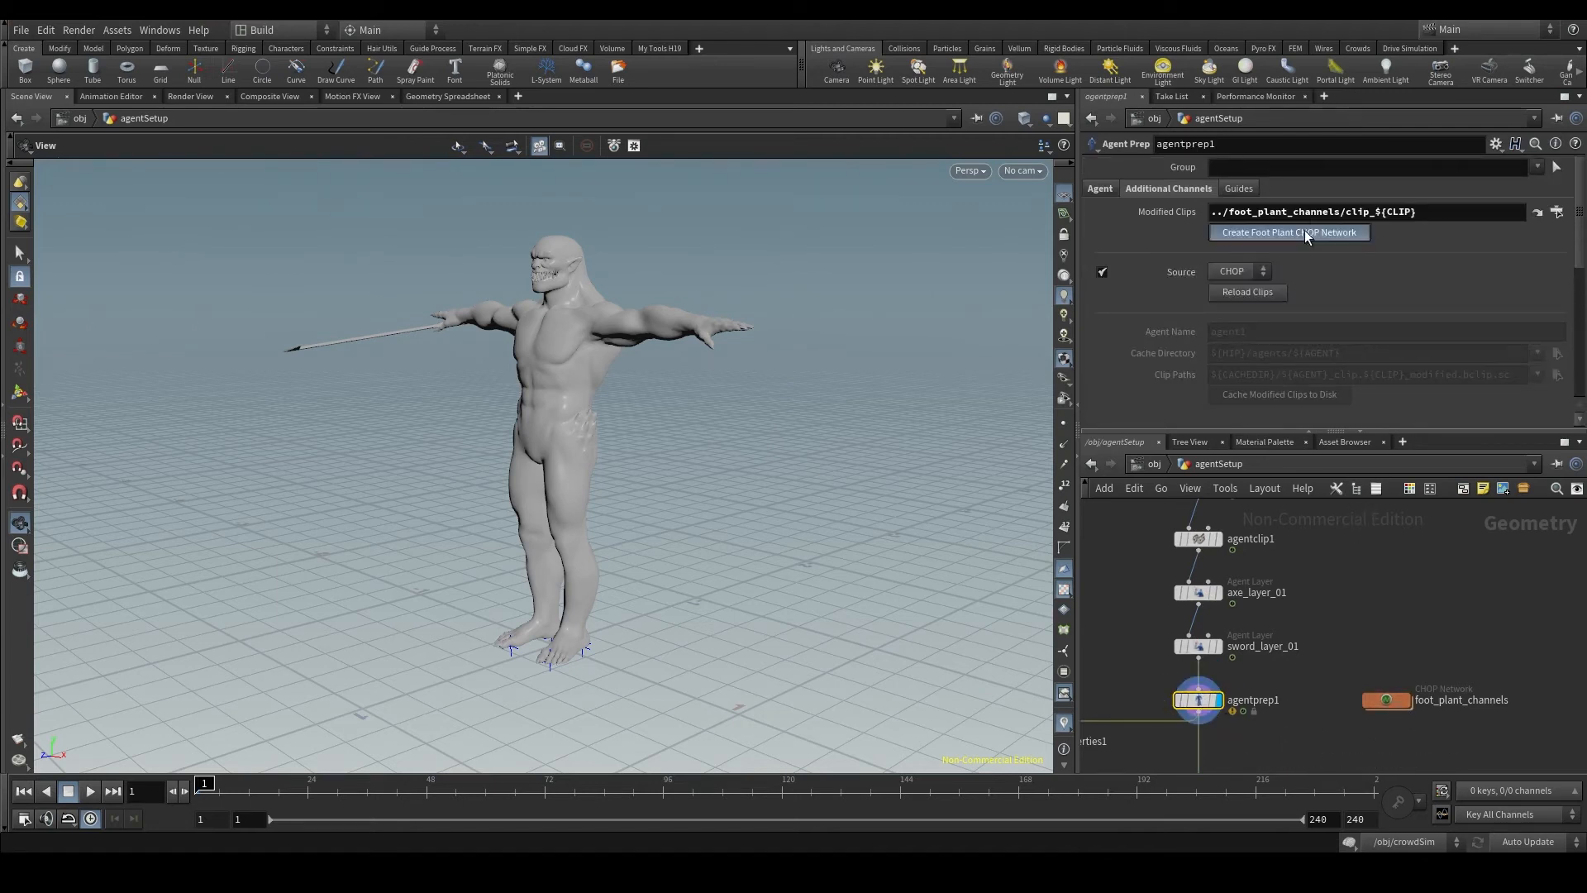
{"action": "mouse_move", "coordinate": [1222, 705]}
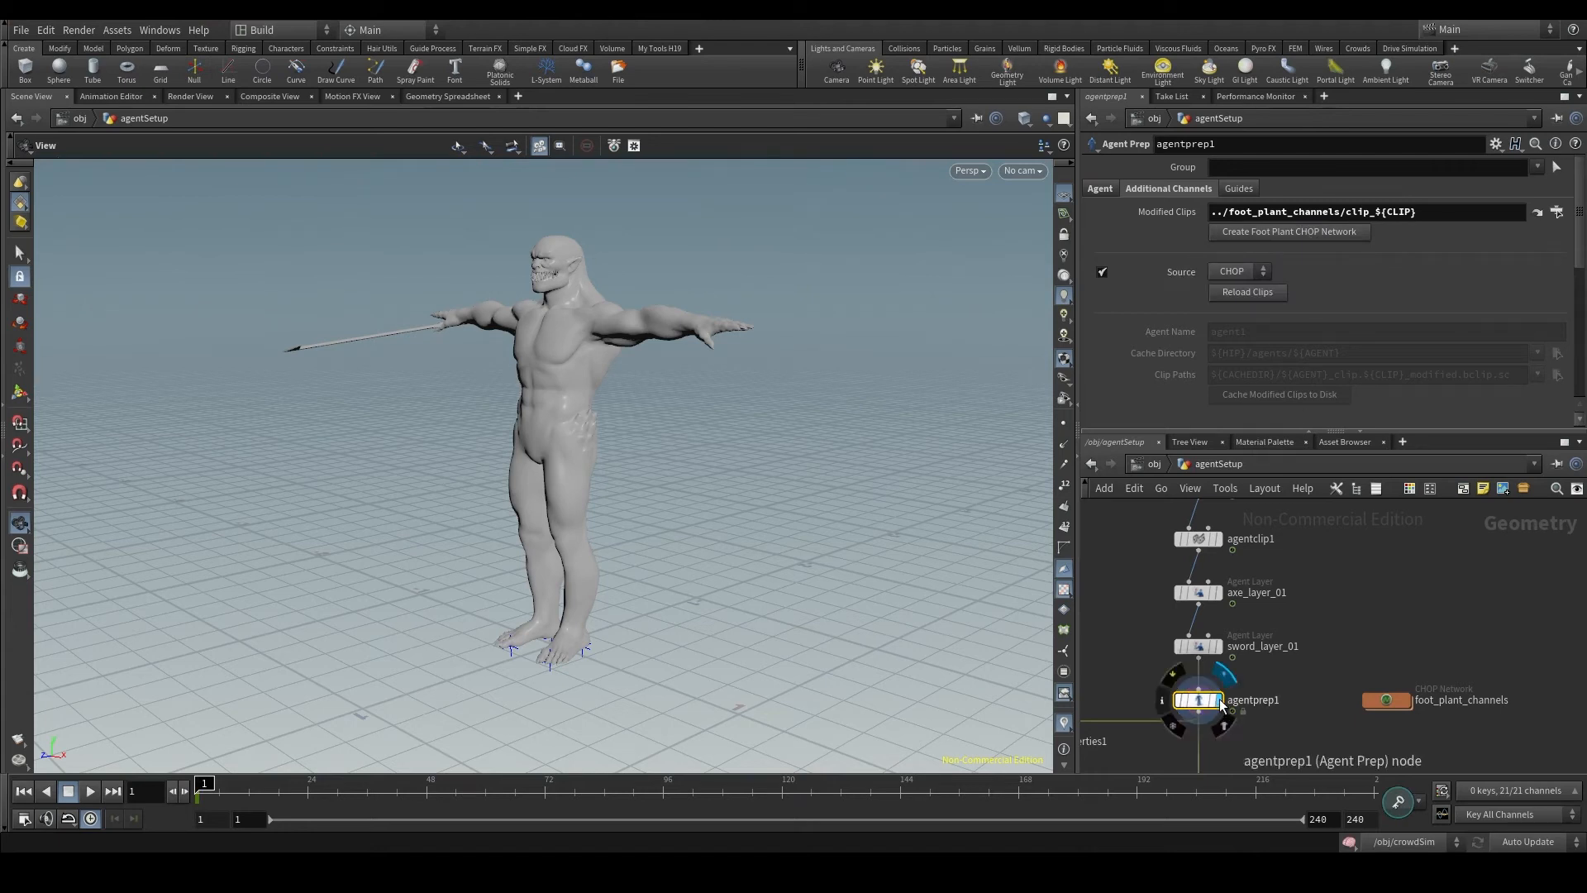
Check the foot_plant_channels network for the nodes of the drake_runToStop_neutral_noProp_01 clip
{"action": "double_click", "coordinate": [1387, 700]}
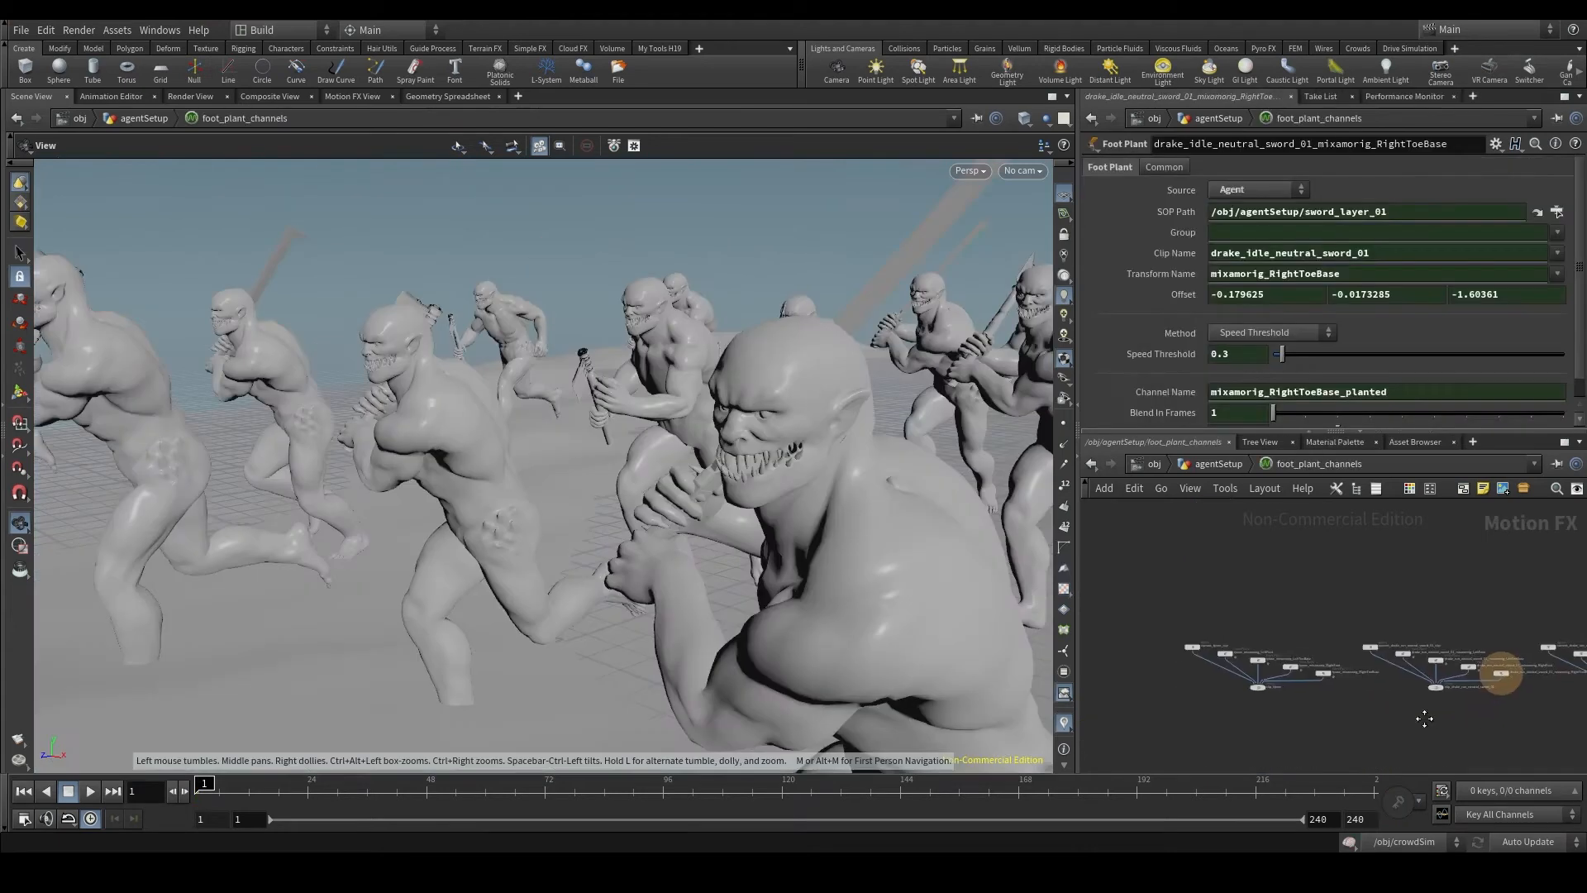
{"action": "middle_click_drag", "start_coordinate": [1424, 719], "coordinate": [1106, 725]}
{"action": "middle_click_drag", "start_coordinate": [1536, 721], "coordinate": [1040, 705]}
{"action": "scroll", "coordinate": [1360, 686], "scroll_direction": "up", "scroll_amount": 3}
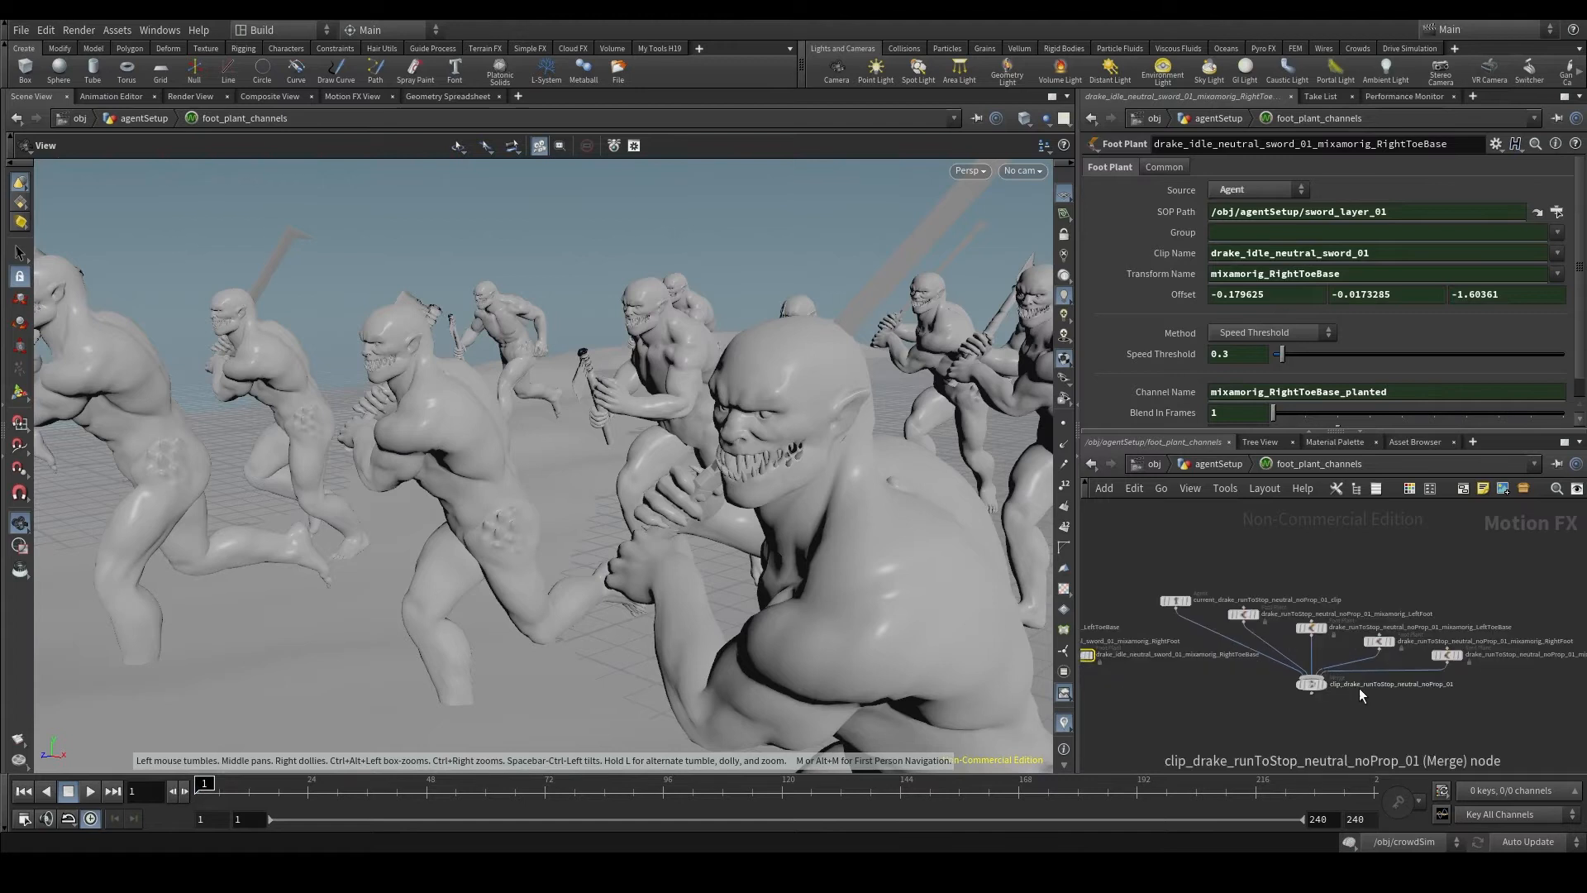
{"action": "scroll", "coordinate": [1362, 689], "scroll_direction": "up", "scroll_amount": 2}
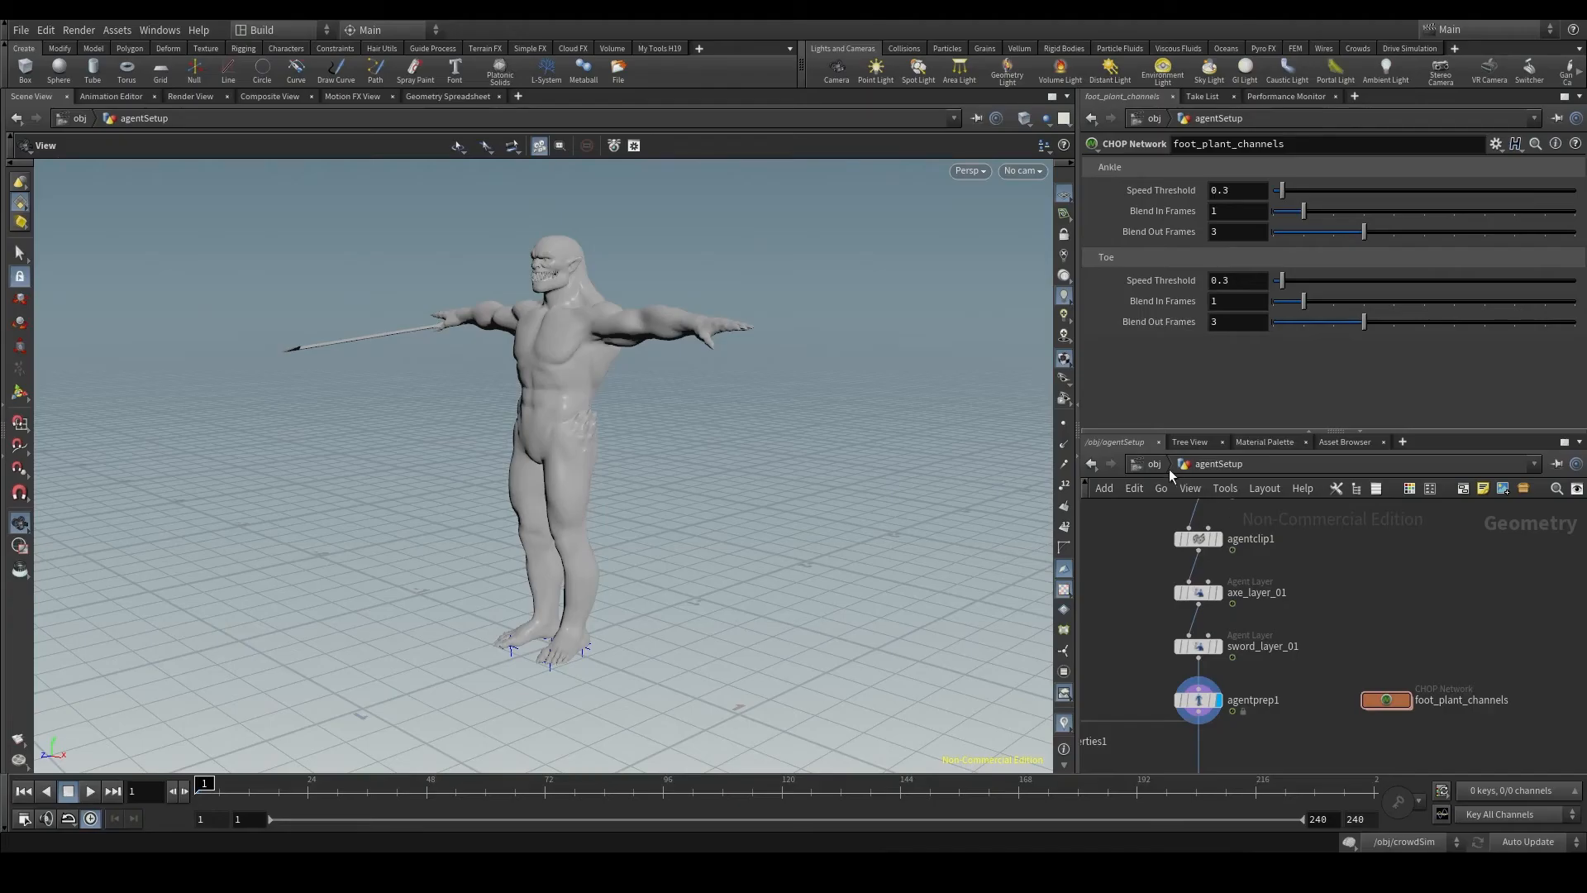
Open the crowdSim network and enable foot locking in crowdsolver1's terrain settings
{"action": "key", "text": "u"}
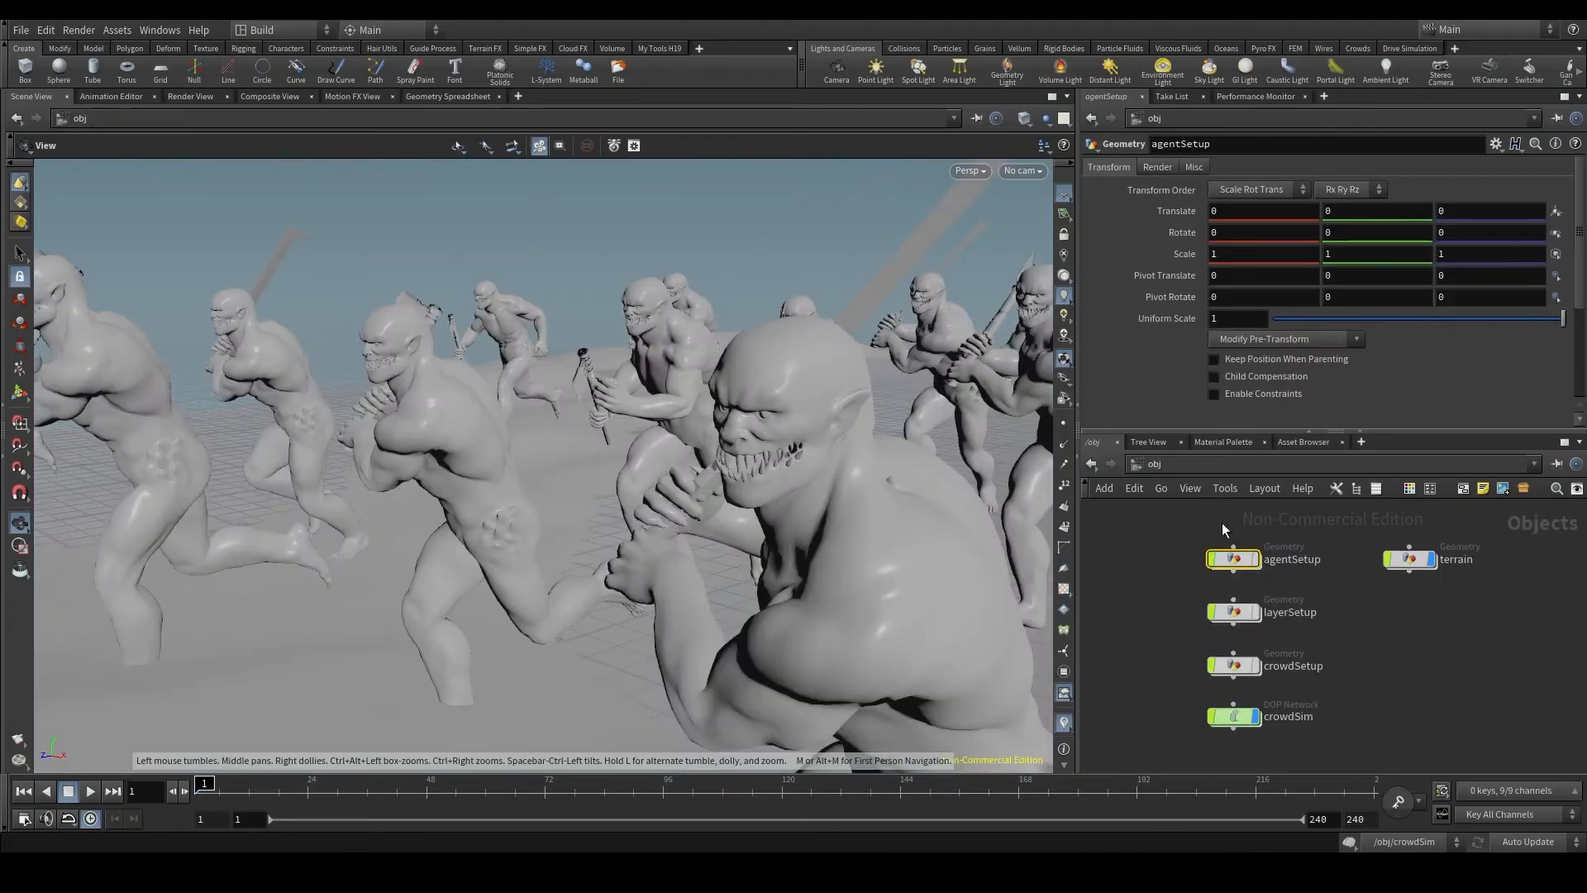
{"action": "double_click", "coordinate": [1242, 719]}
{"action": "left_click", "coordinate": [1252, 647]}
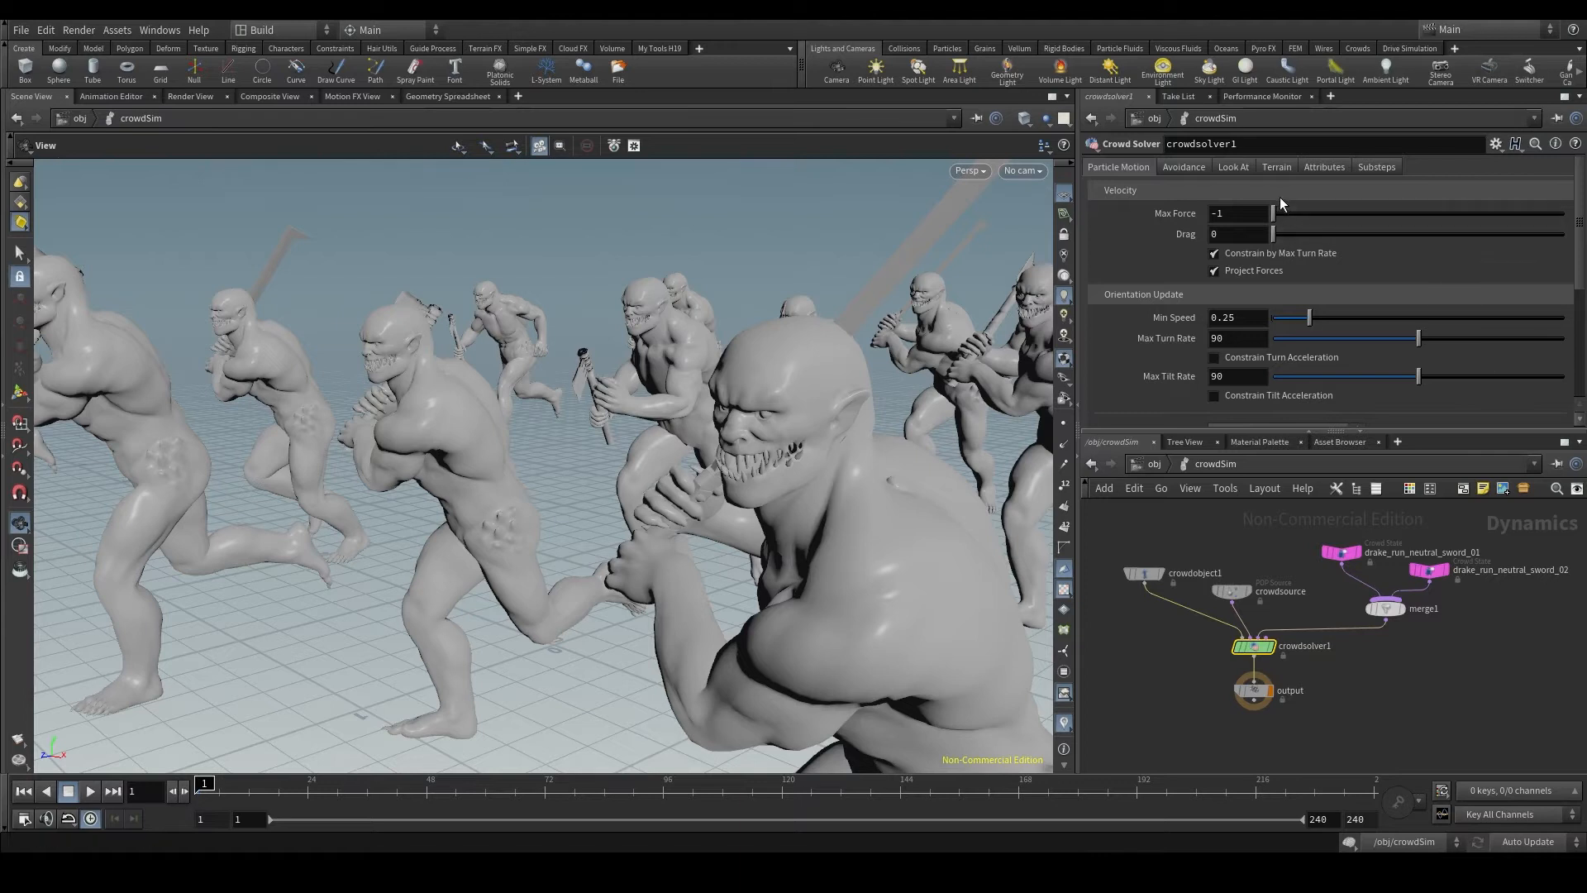
{"action": "left_click", "coordinate": [1273, 168]}
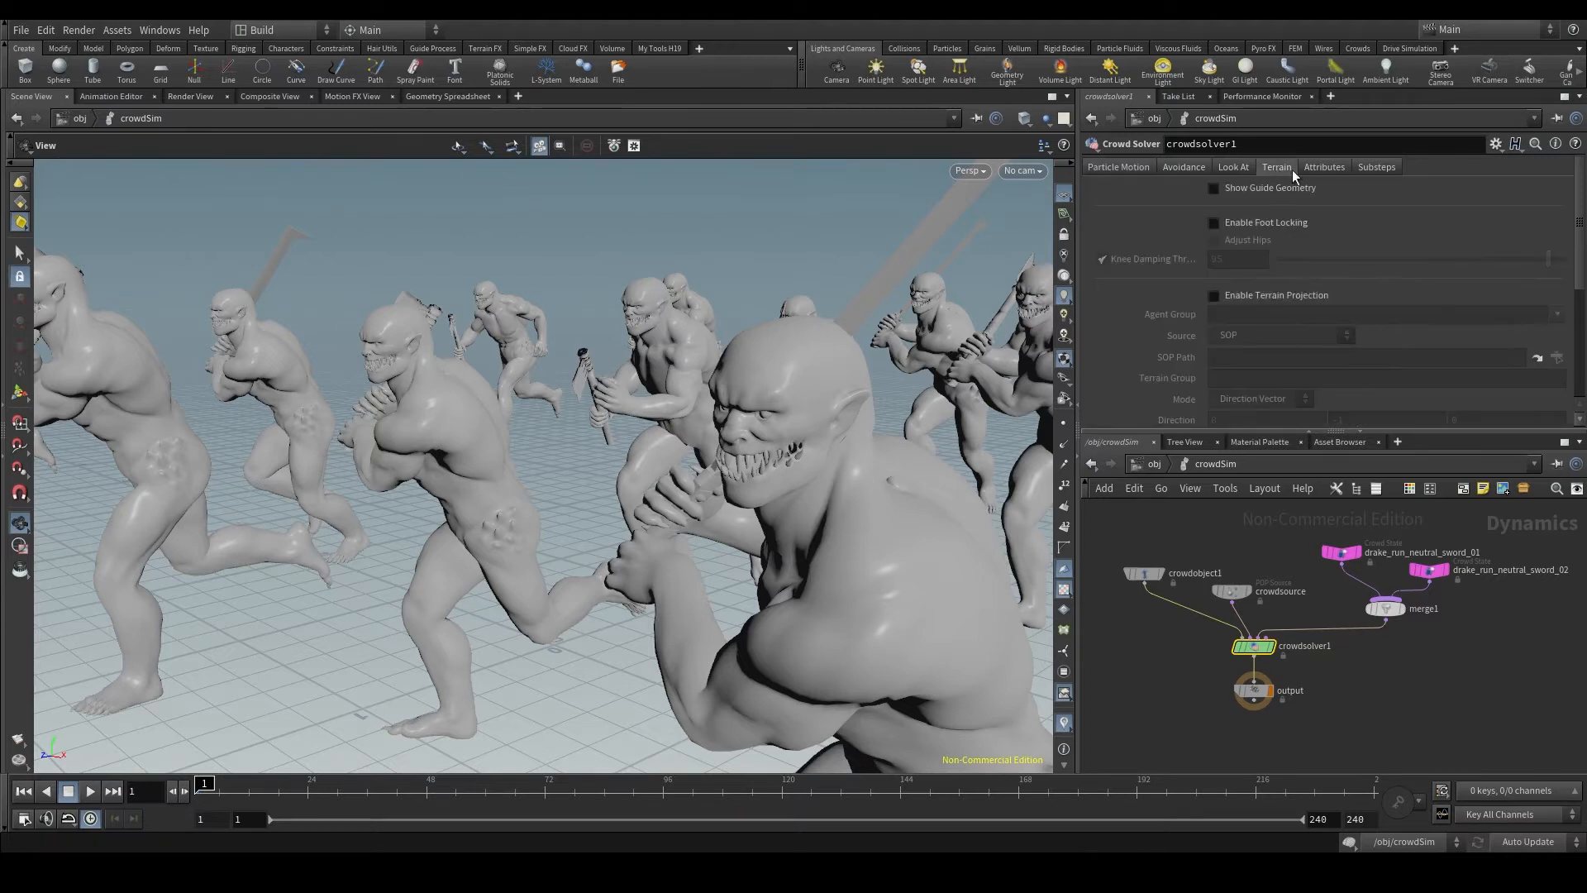
{"action": "left_click", "coordinate": [1285, 223]}
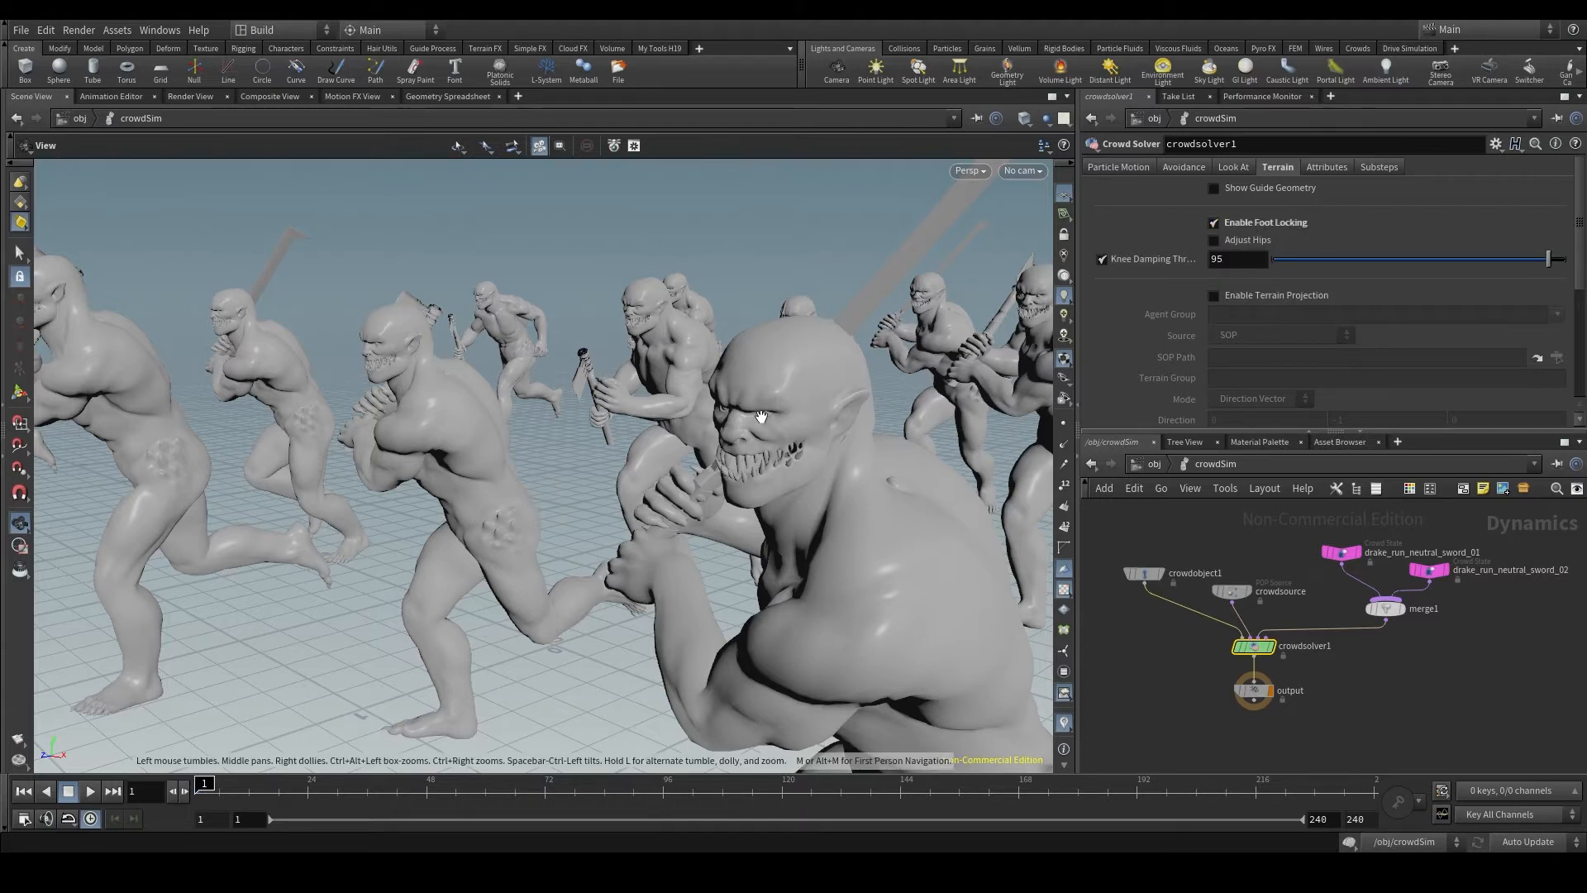
Show the terrain guide geometry of crowdsolver1 for the whole group of agents
{"action": "right_click_drag", "start_coordinate": [664, 427], "coordinate": [684, 480]}
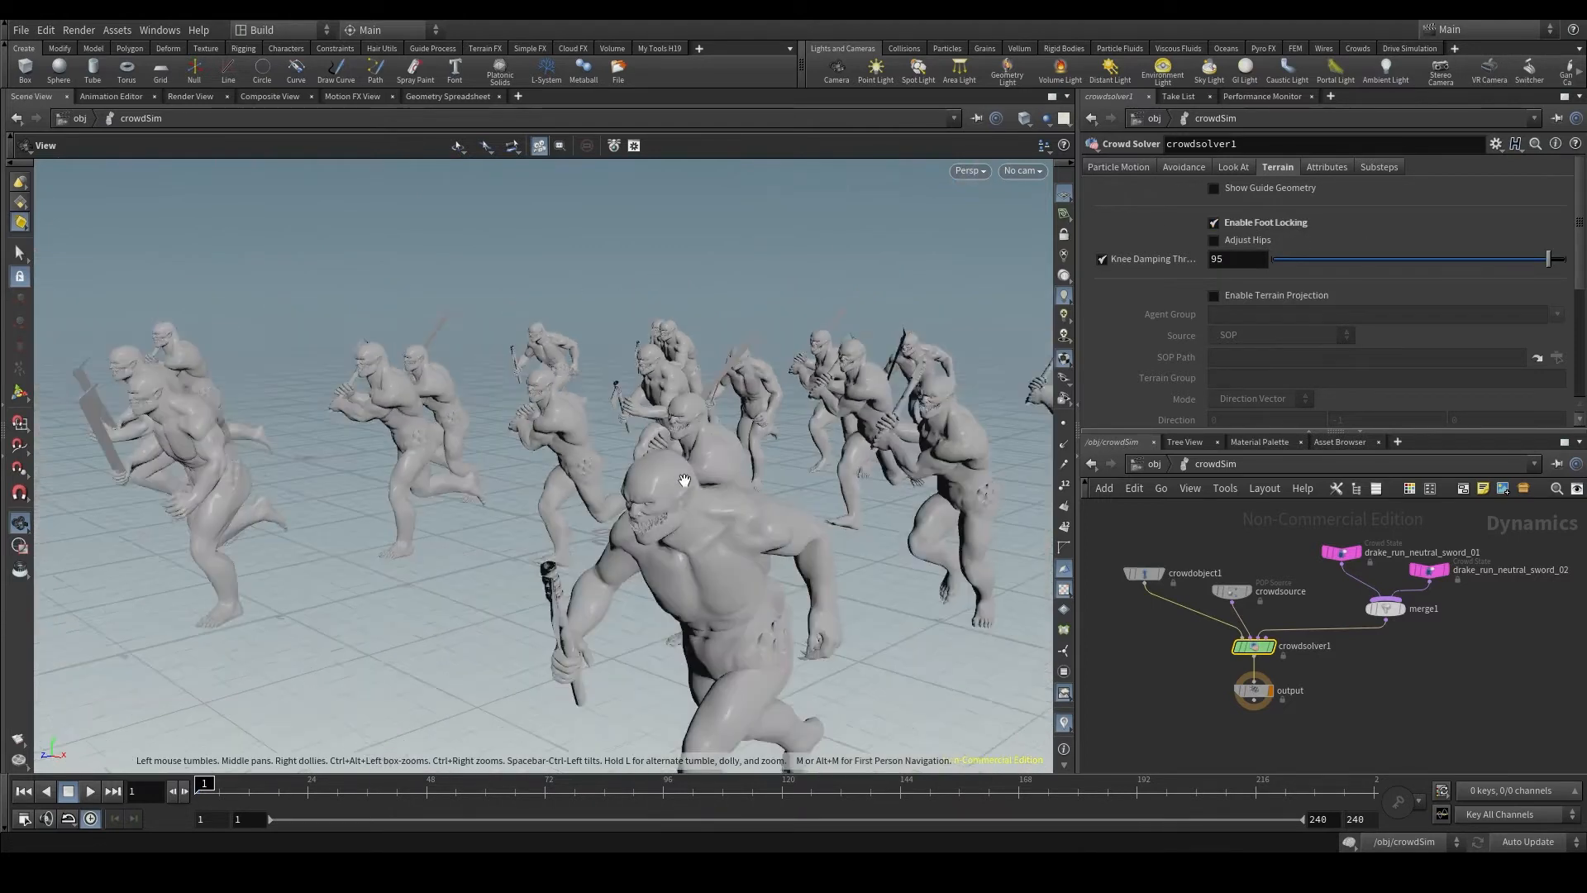
{"action": "left_click_drag", "start_coordinate": [685, 480], "coordinate": [680, 512]}
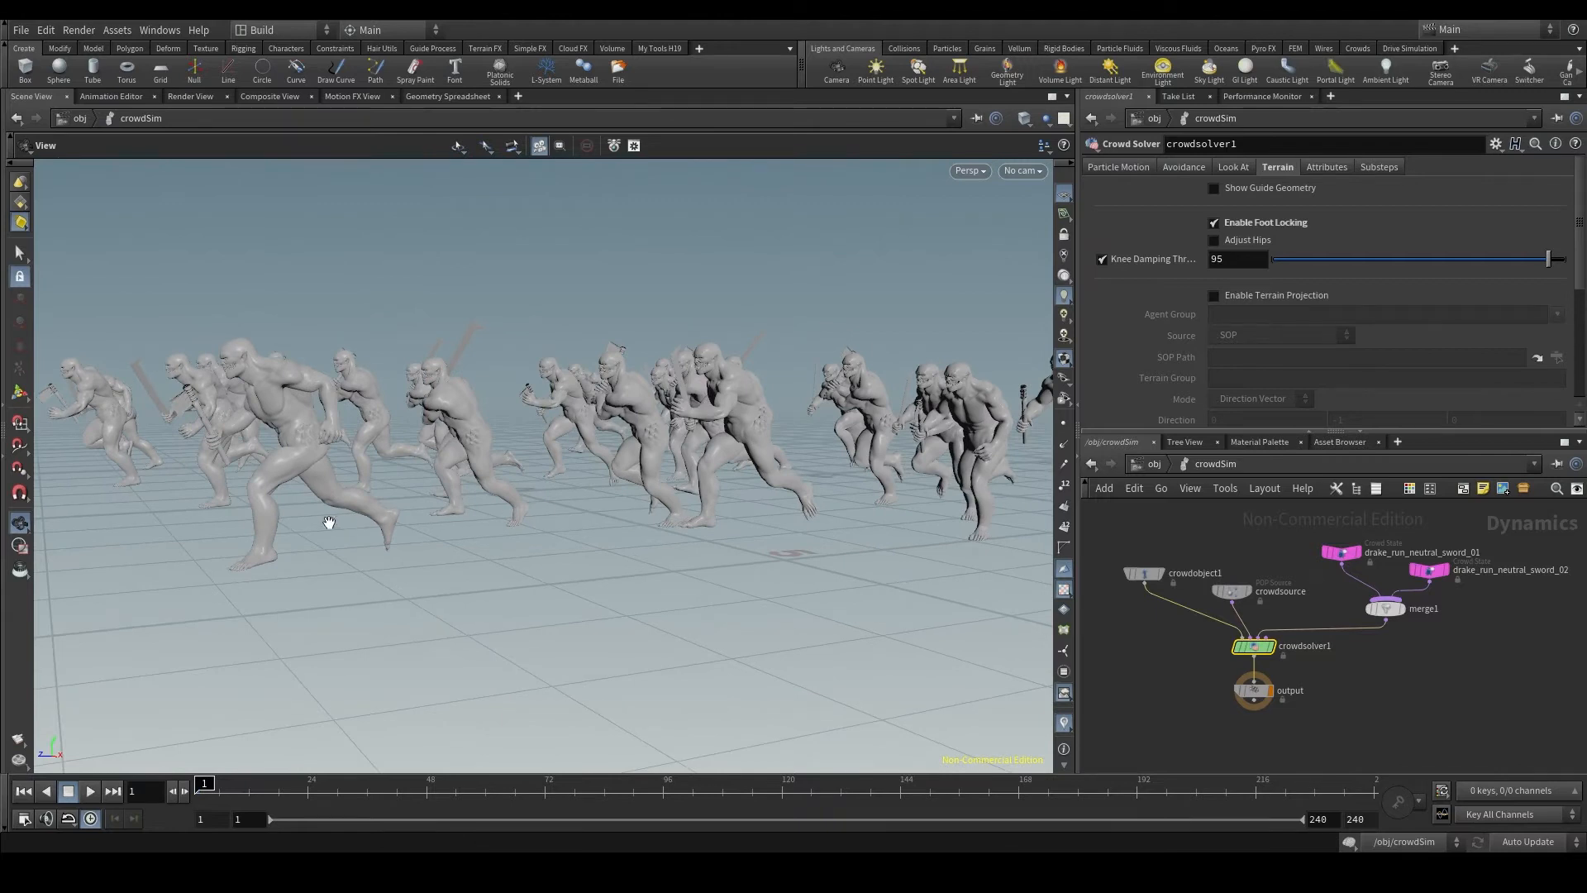
{"action": "left_click_drag", "start_coordinate": [541, 549], "coordinate": [744, 513]}
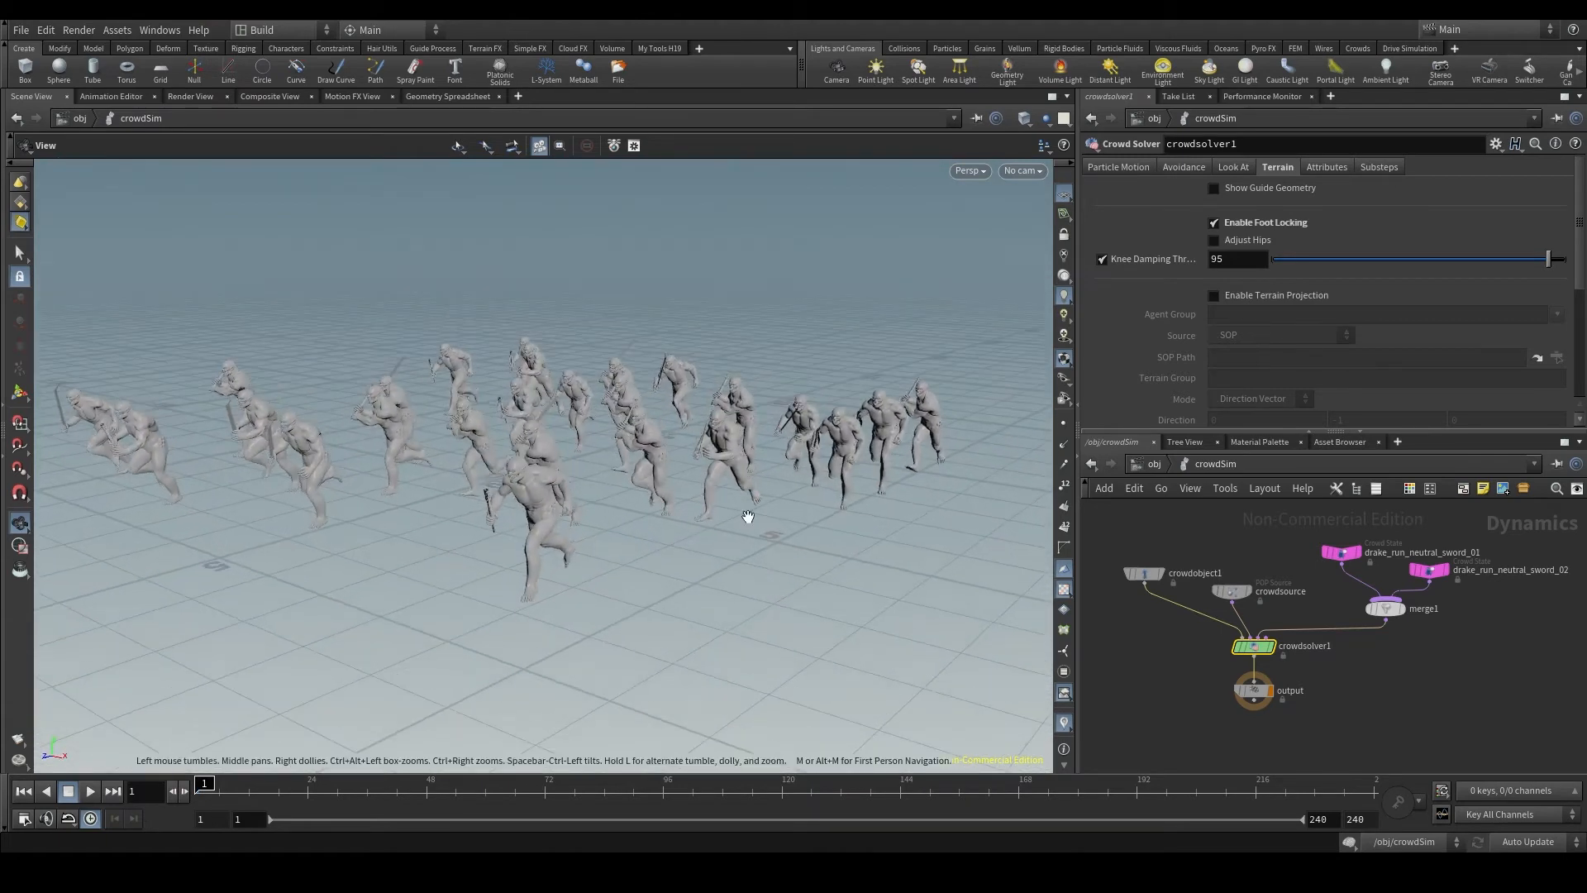
{"action": "left_click", "coordinate": [1236, 190]}
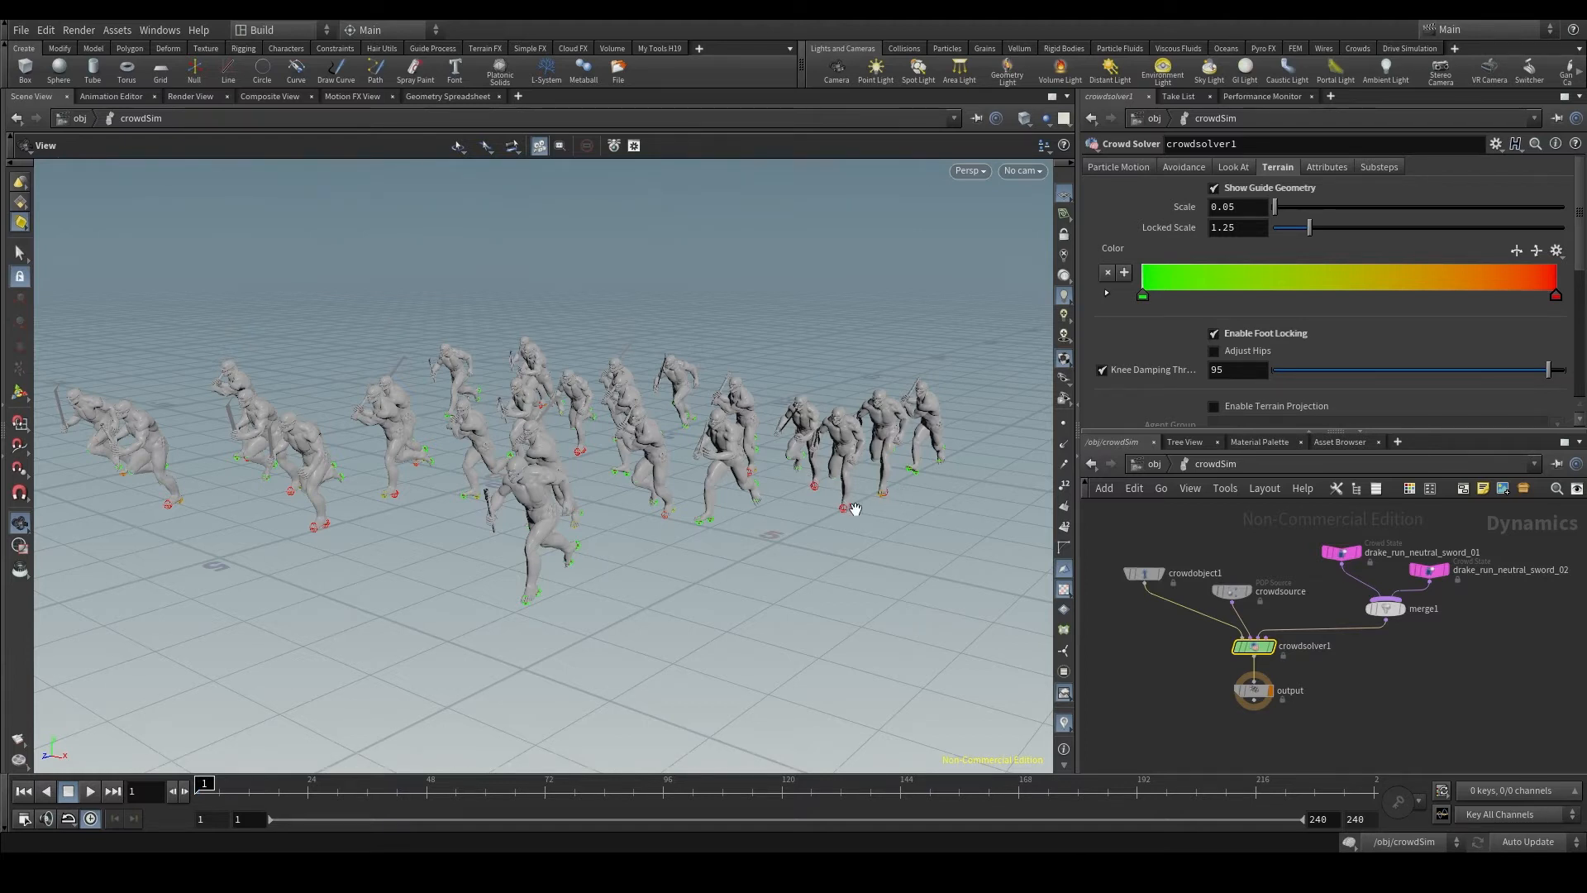
Examine the foot guide markers on the agents up close and from the side, and play the simulation
{"action": "scroll", "coordinate": [855, 510], "scroll_direction": "up", "scroll_amount": 8}
{"action": "left_click_drag", "start_coordinate": [855, 507], "coordinate": [817, 556]}
{"action": "left_click_drag", "start_coordinate": [897, 601], "coordinate": [778, 569]}
{"action": "middle_click_drag", "start_coordinate": [378, 520], "coordinate": [515, 526]}
{"action": "left_click_drag", "start_coordinate": [370, 534], "coordinate": [528, 548]}
{"action": "scroll", "coordinate": [510, 490], "scroll_direction": "down", "scroll_amount": 5}
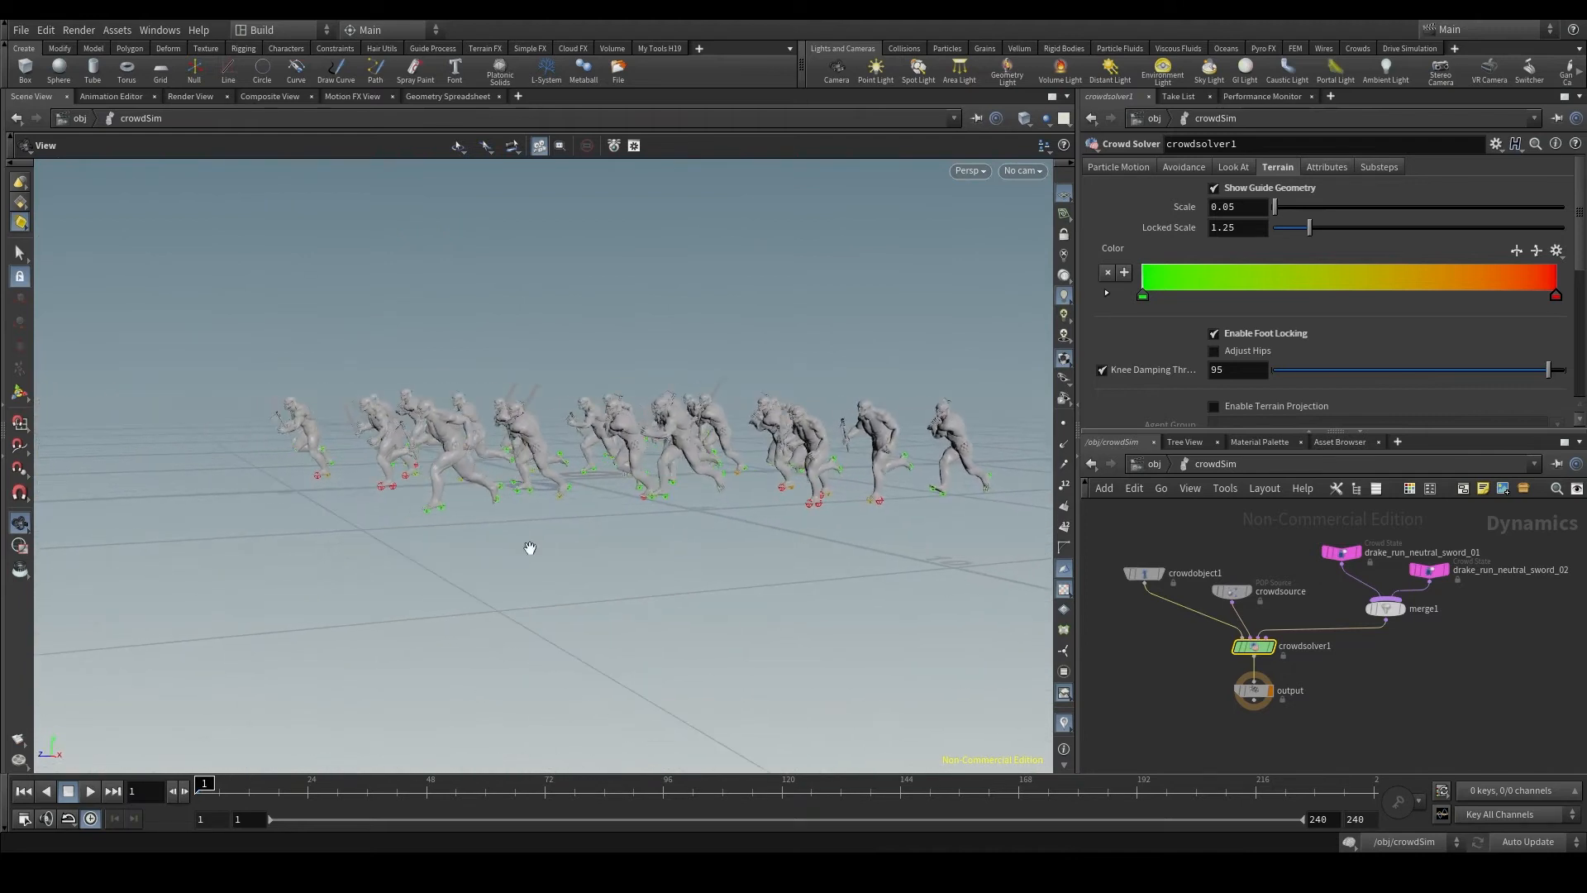
{"action": "left_click", "coordinate": [91, 792]}
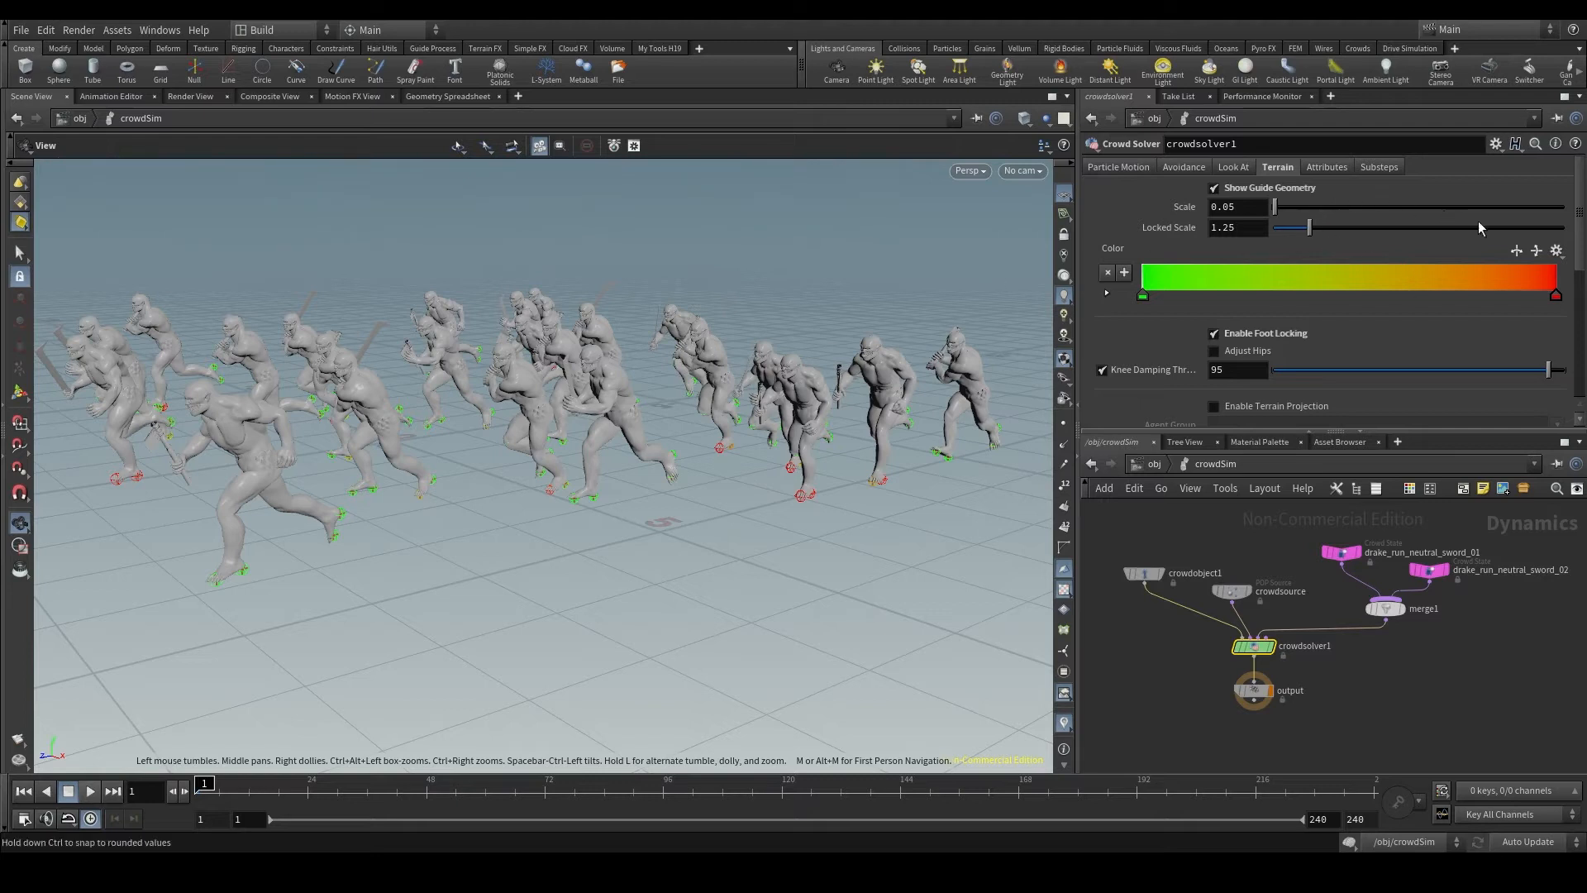
Enable terrain projection on crowdsolver1 and hide its guide geometry
{"action": "scroll", "coordinate": [1442, 273], "scroll_direction": "down", "scroll_amount": 4}
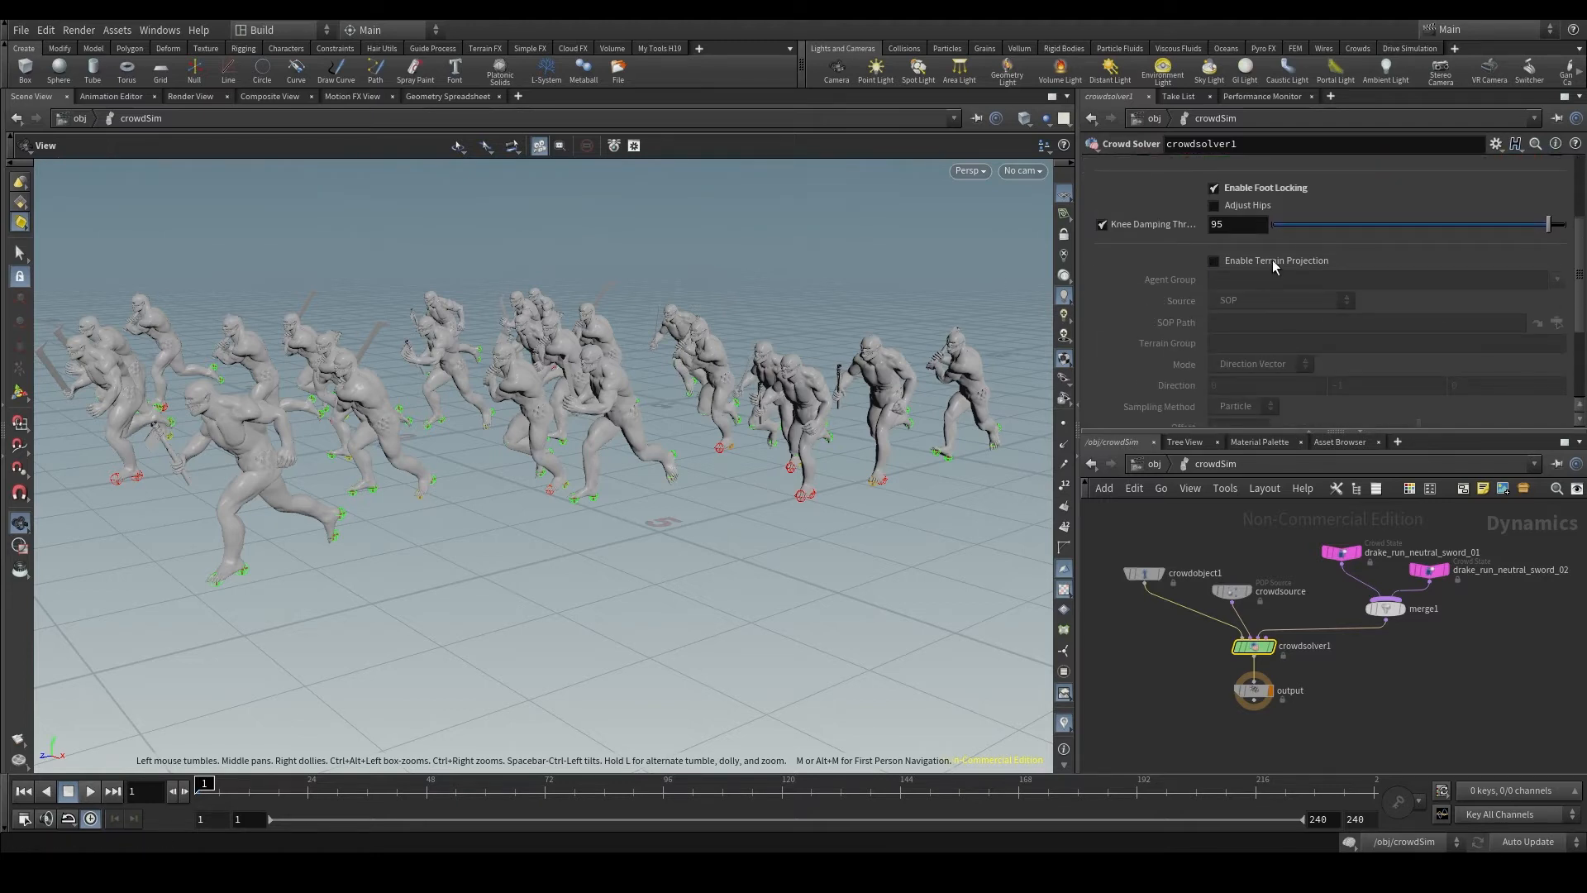
{"action": "left_click", "coordinate": [1307, 260]}
{"action": "scroll", "coordinate": [1308, 374], "scroll_direction": "up", "scroll_amount": 4}
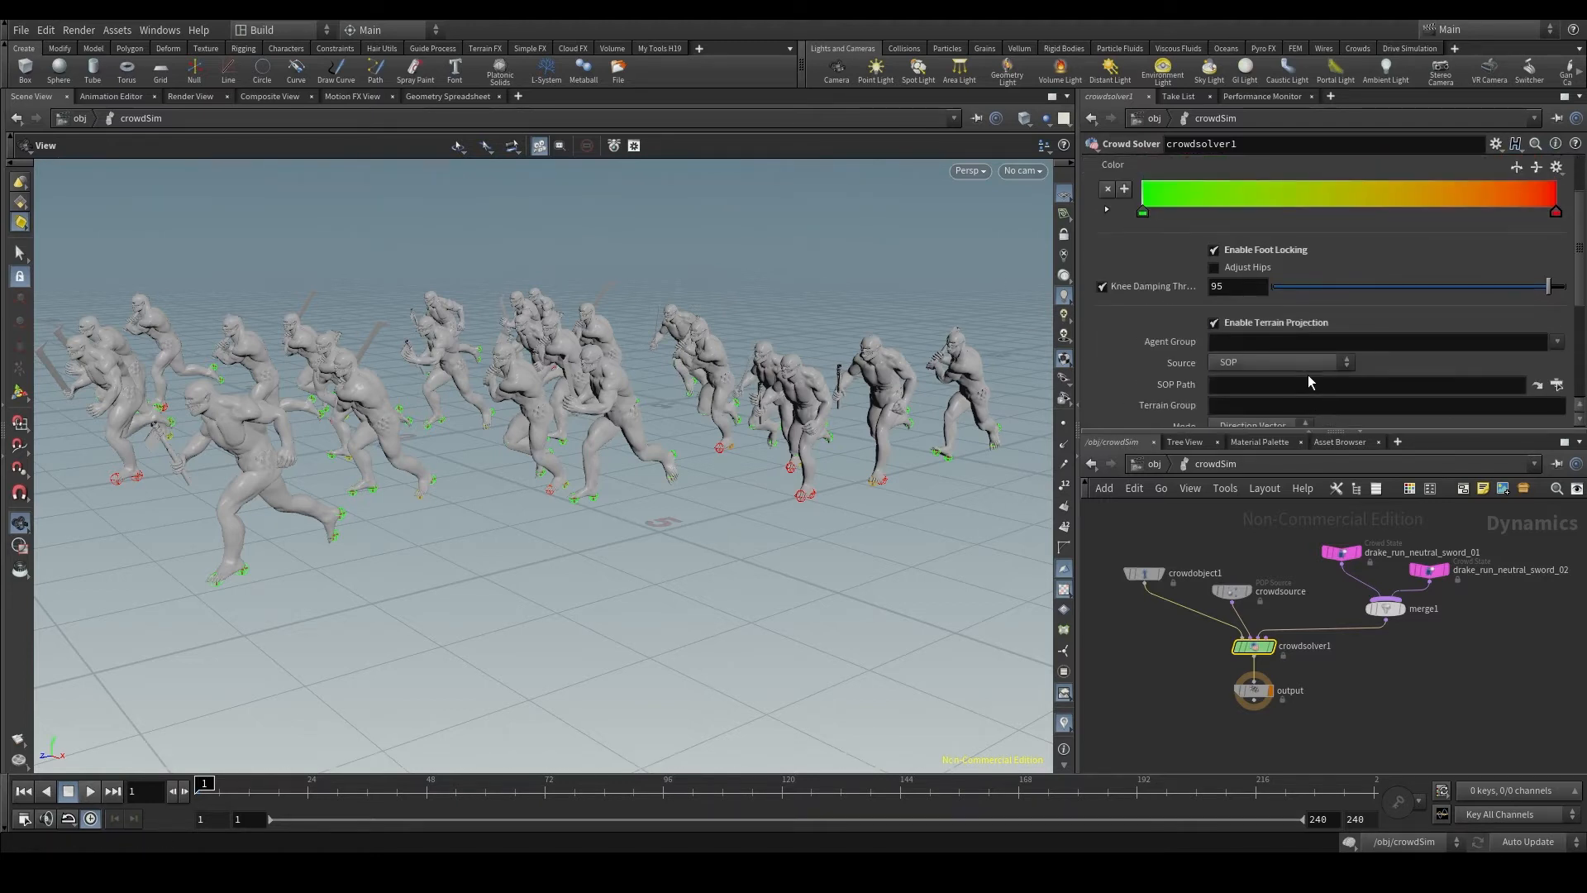
{"action": "left_click", "coordinate": [1274, 189]}
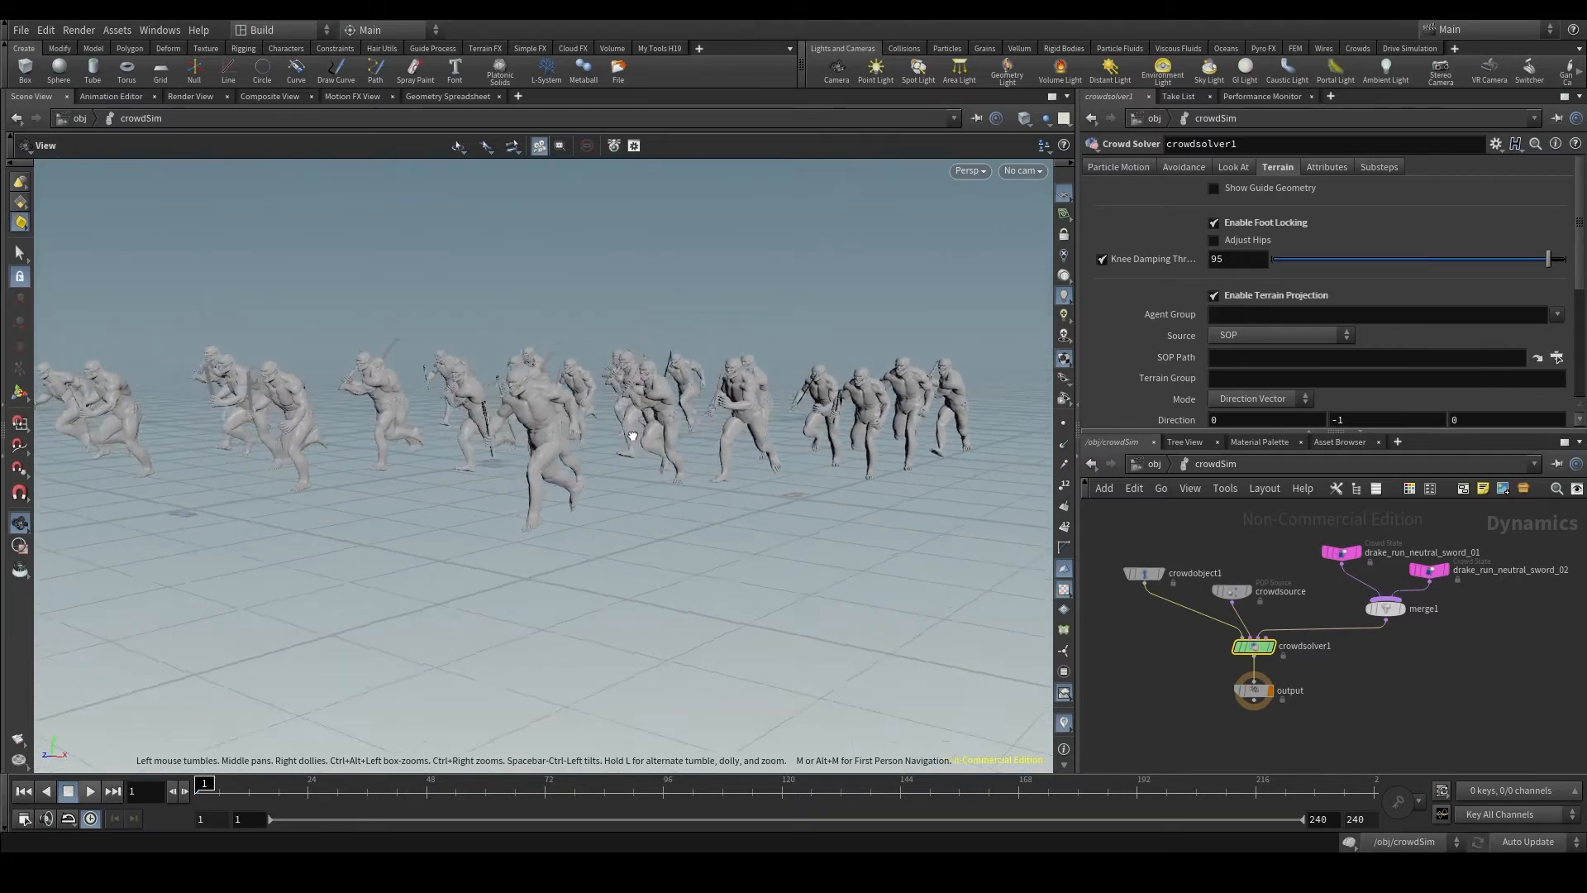
Turn on point display in the viewport and examine the points beneath the agents
{"action": "left_click_drag", "start_coordinate": [775, 449], "coordinate": [579, 458]}
{"action": "scroll", "coordinate": [579, 458], "scroll_direction": "up", "scroll_amount": 5}
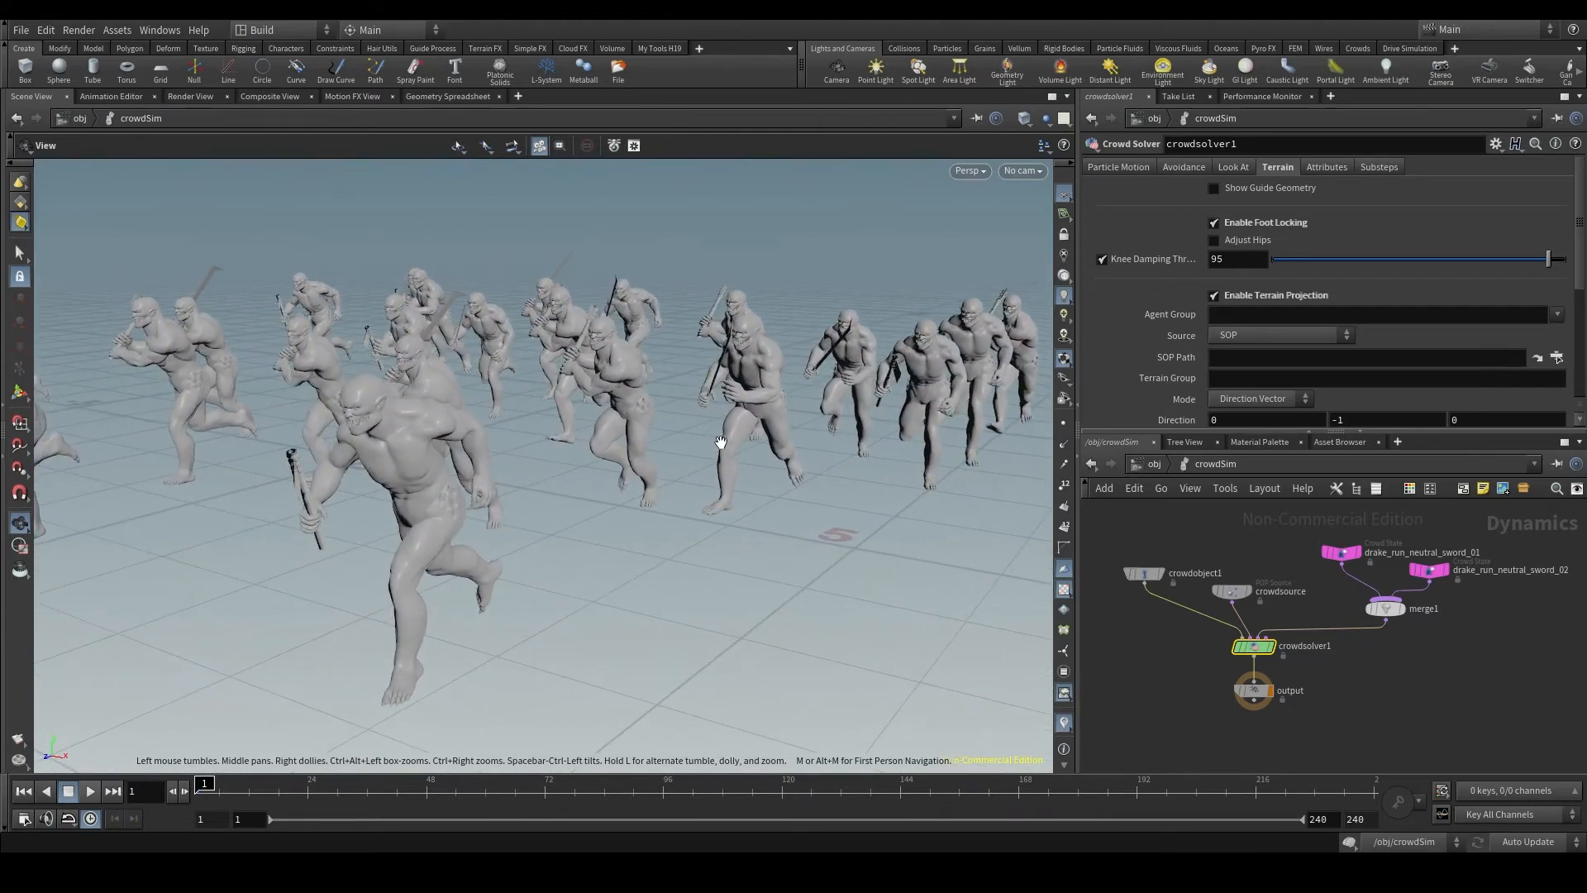
{"action": "left_click_drag", "start_coordinate": [721, 443], "coordinate": [583, 461]}
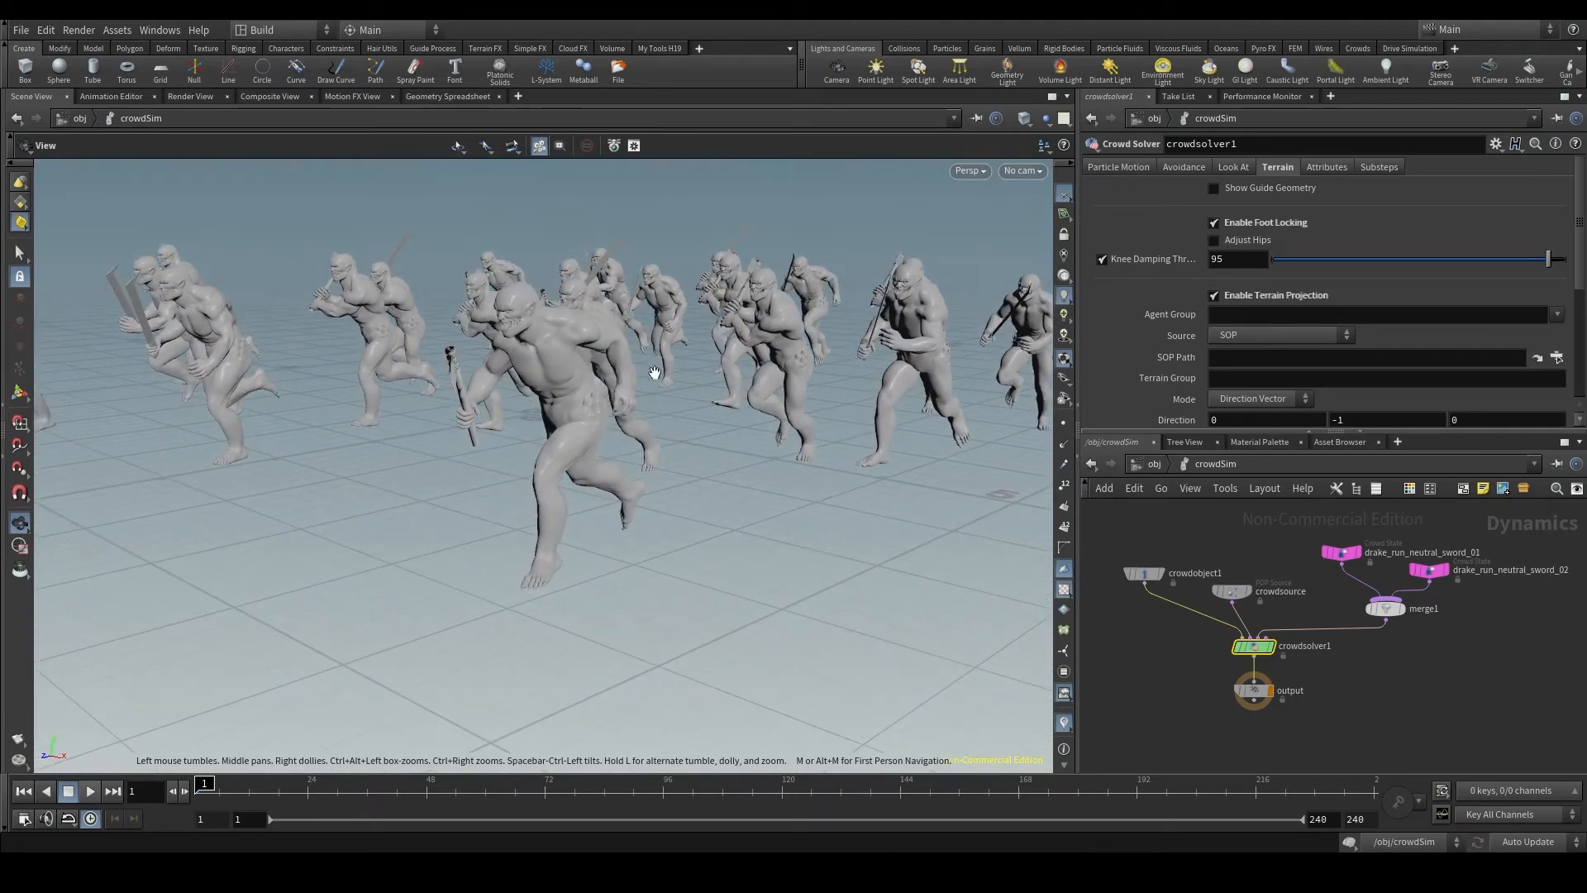
{"action": "left_click", "coordinate": [1064, 424]}
{"action": "left_click_drag", "start_coordinate": [881, 478], "coordinate": [706, 536]}
{"action": "scroll", "coordinate": [1282, 266], "scroll_direction": "down", "scroll_amount": 2}
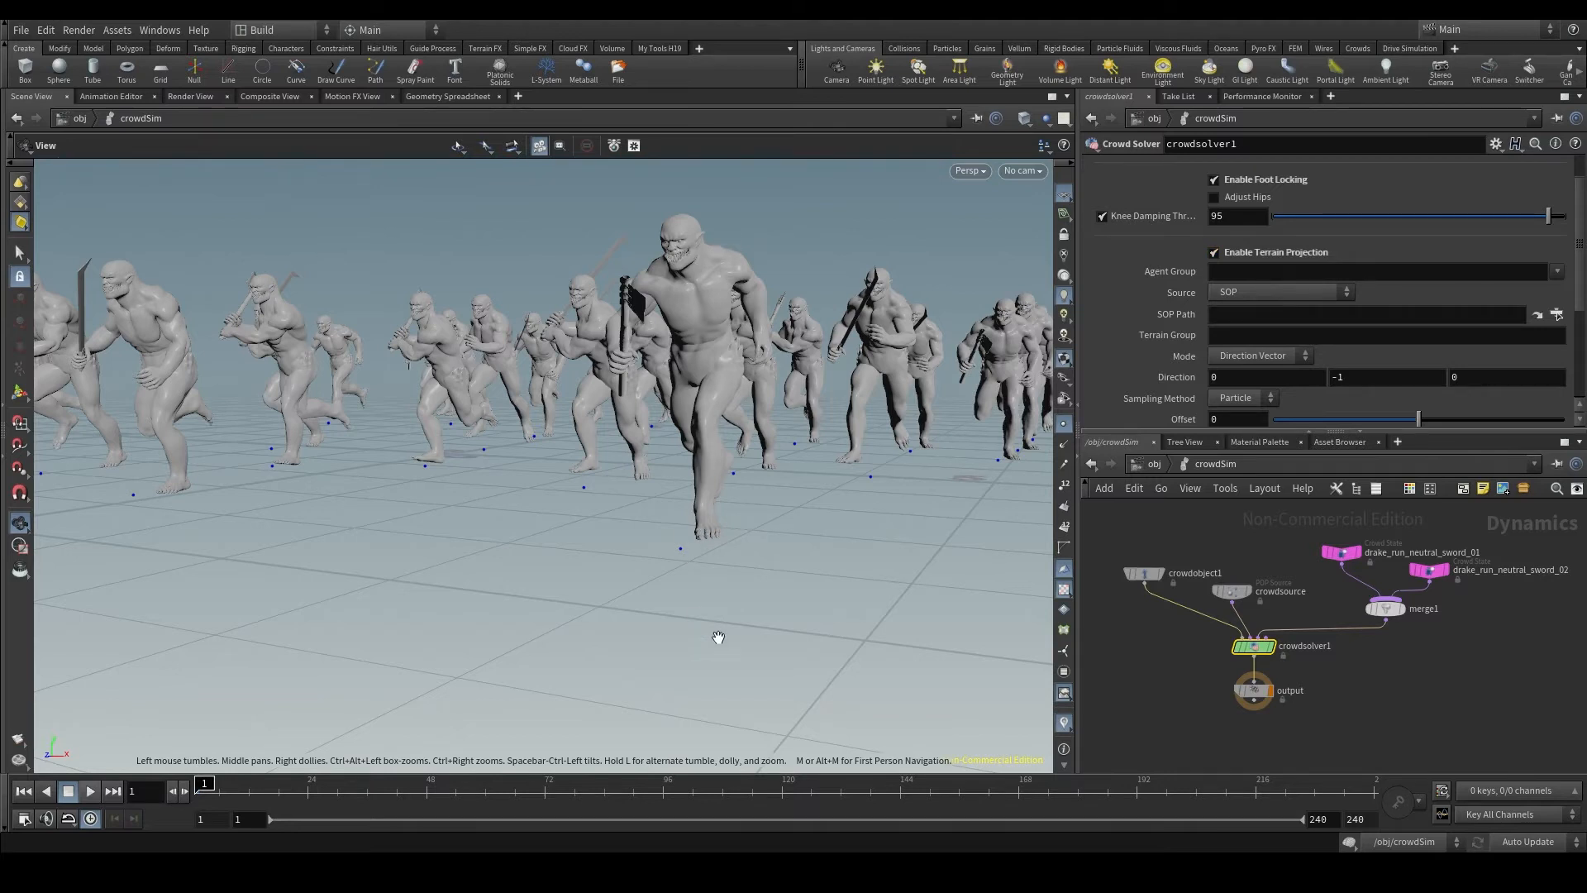
{"action": "scroll", "coordinate": [730, 535], "scroll_direction": "down", "scroll_amount": 4}
{"action": "scroll", "coordinate": [730, 536], "scroll_direction": "up", "scroll_amount": 3}
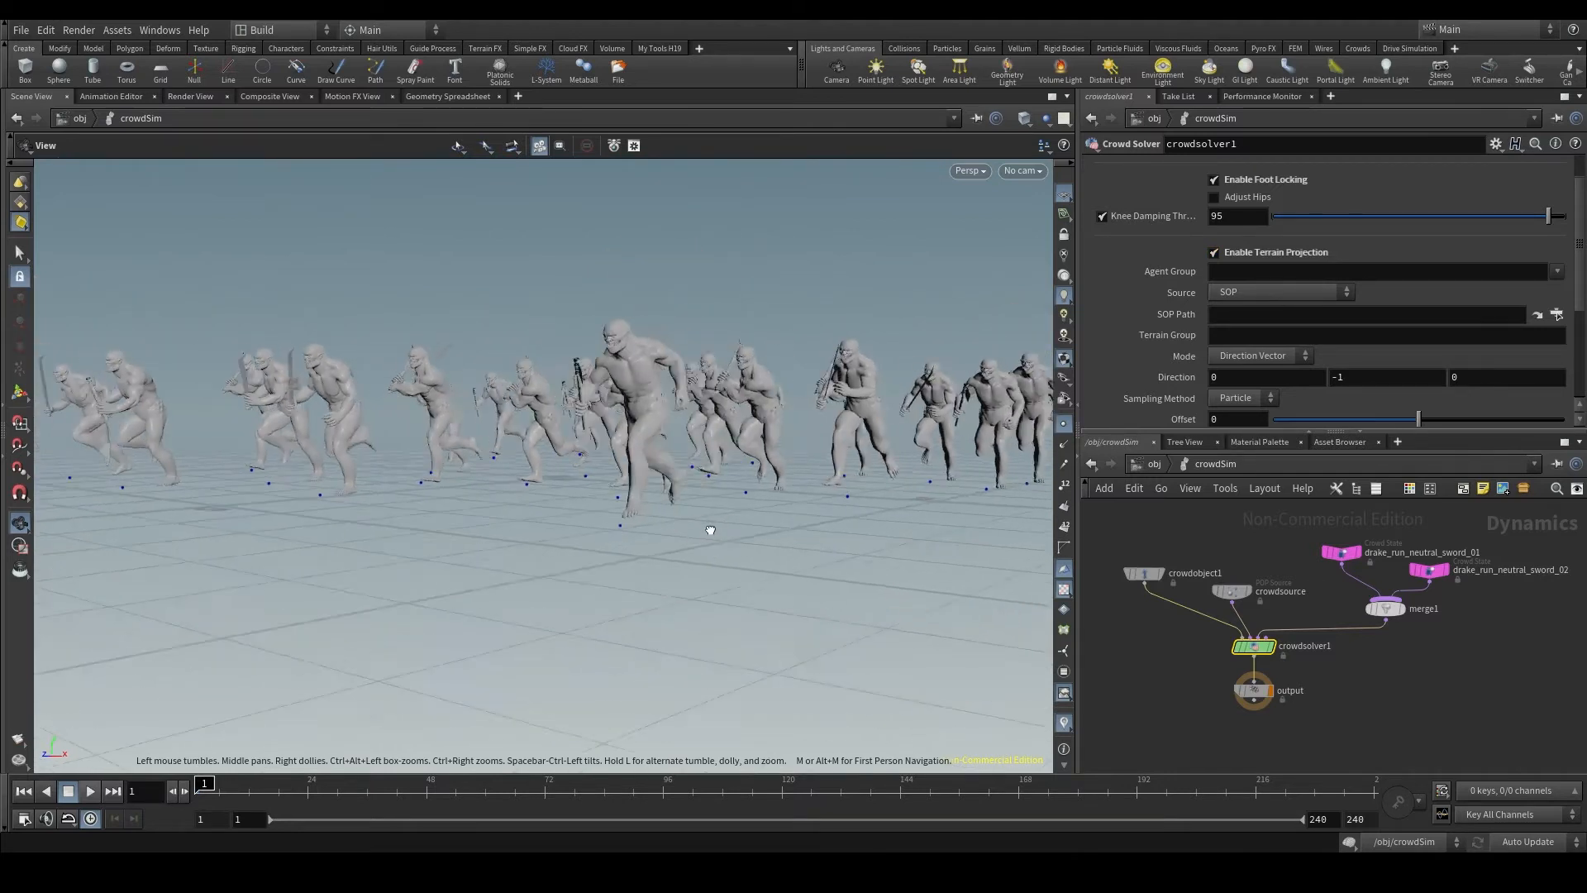
{"action": "left_click_drag", "start_coordinate": [625, 494], "coordinate": [941, 199]}
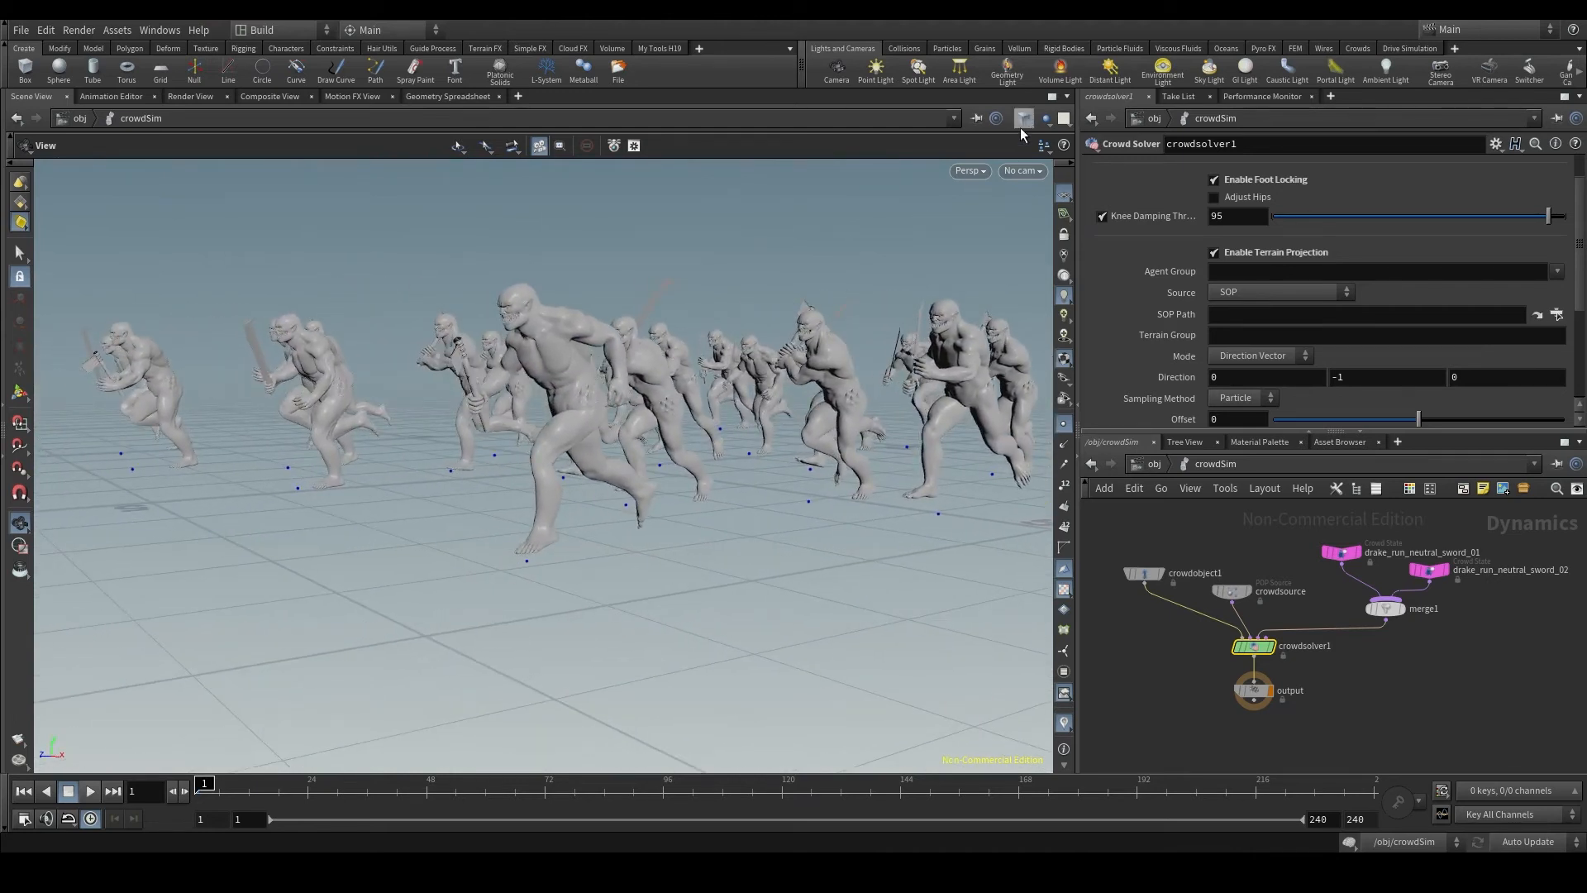
Show all objects in the viewport, check the terrain object at object level and return to the crowdSim network
{"action": "left_click", "coordinate": [1046, 119]}
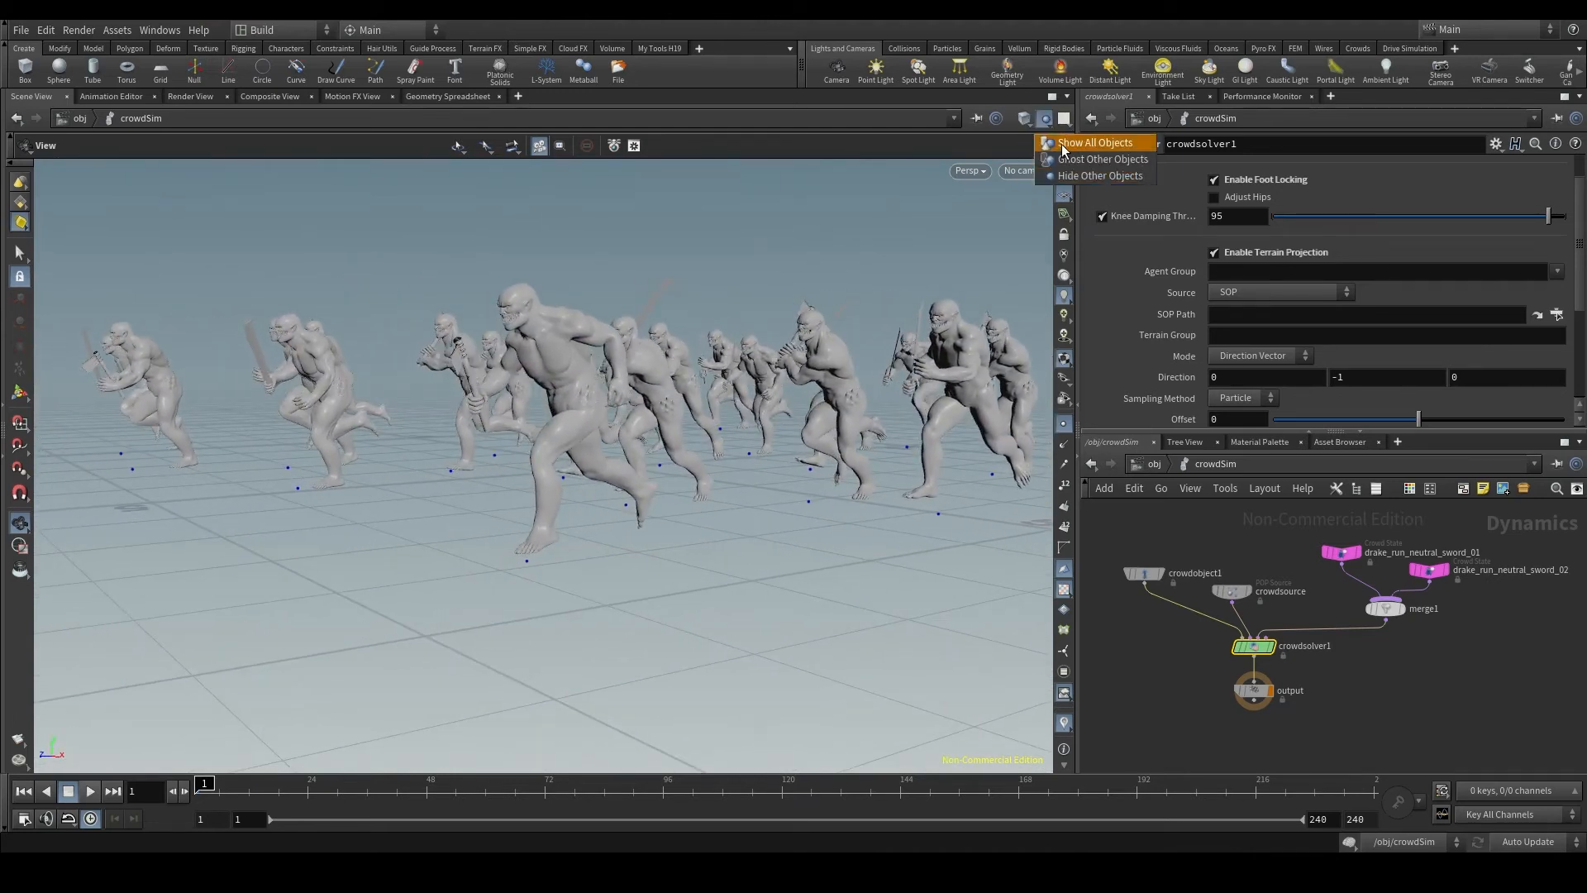
{"action": "left_click", "coordinate": [1061, 144]}
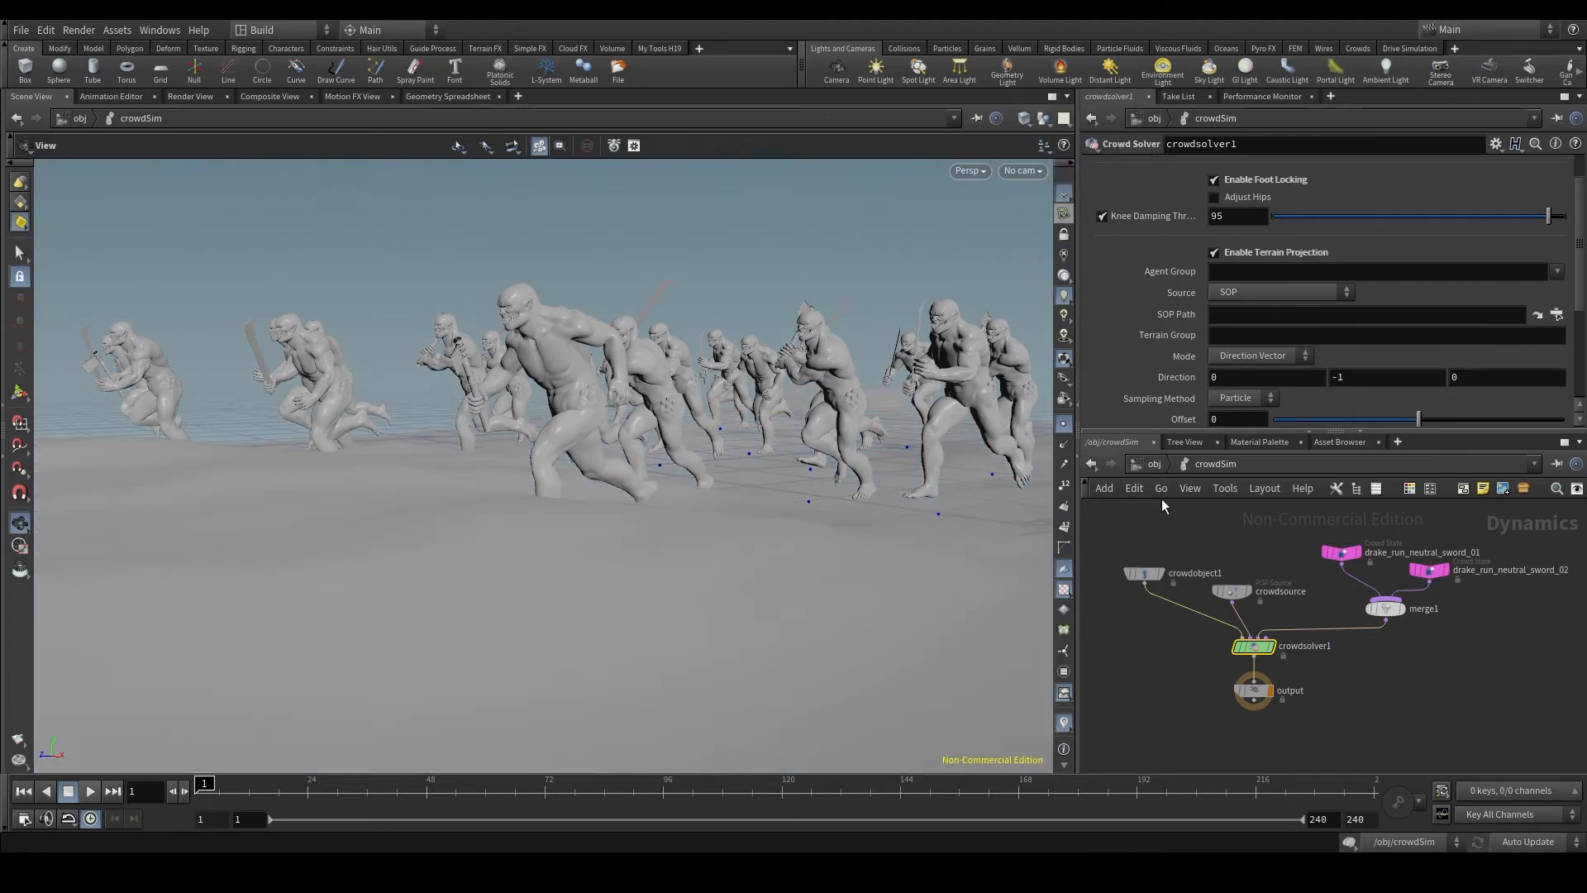
{"action": "left_click", "coordinate": [1155, 464]}
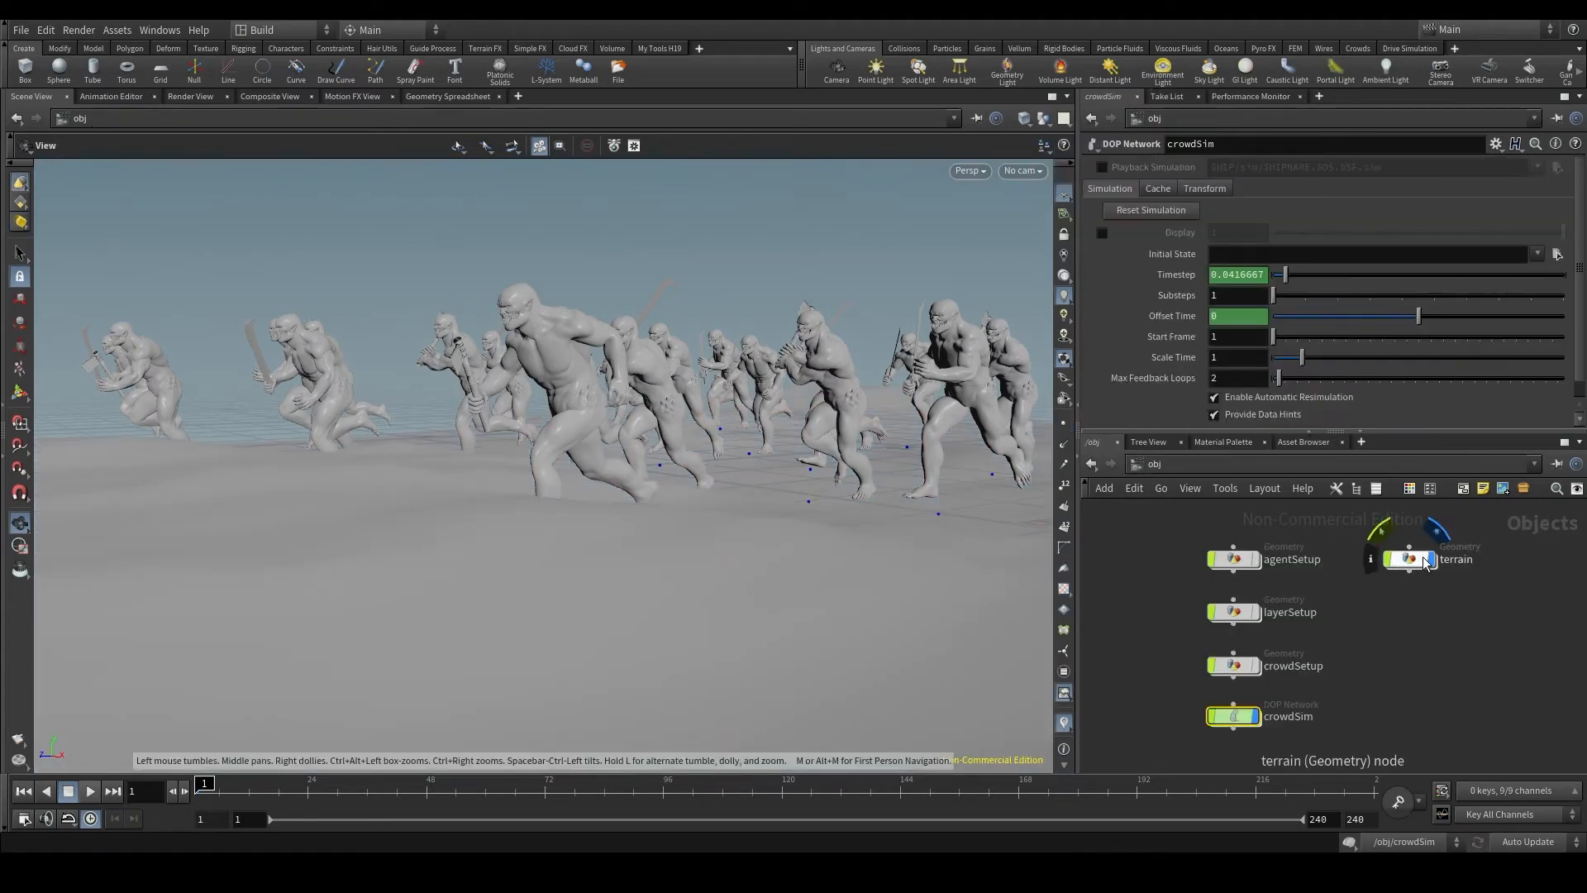
{"action": "double_click", "coordinate": [1234, 716]}
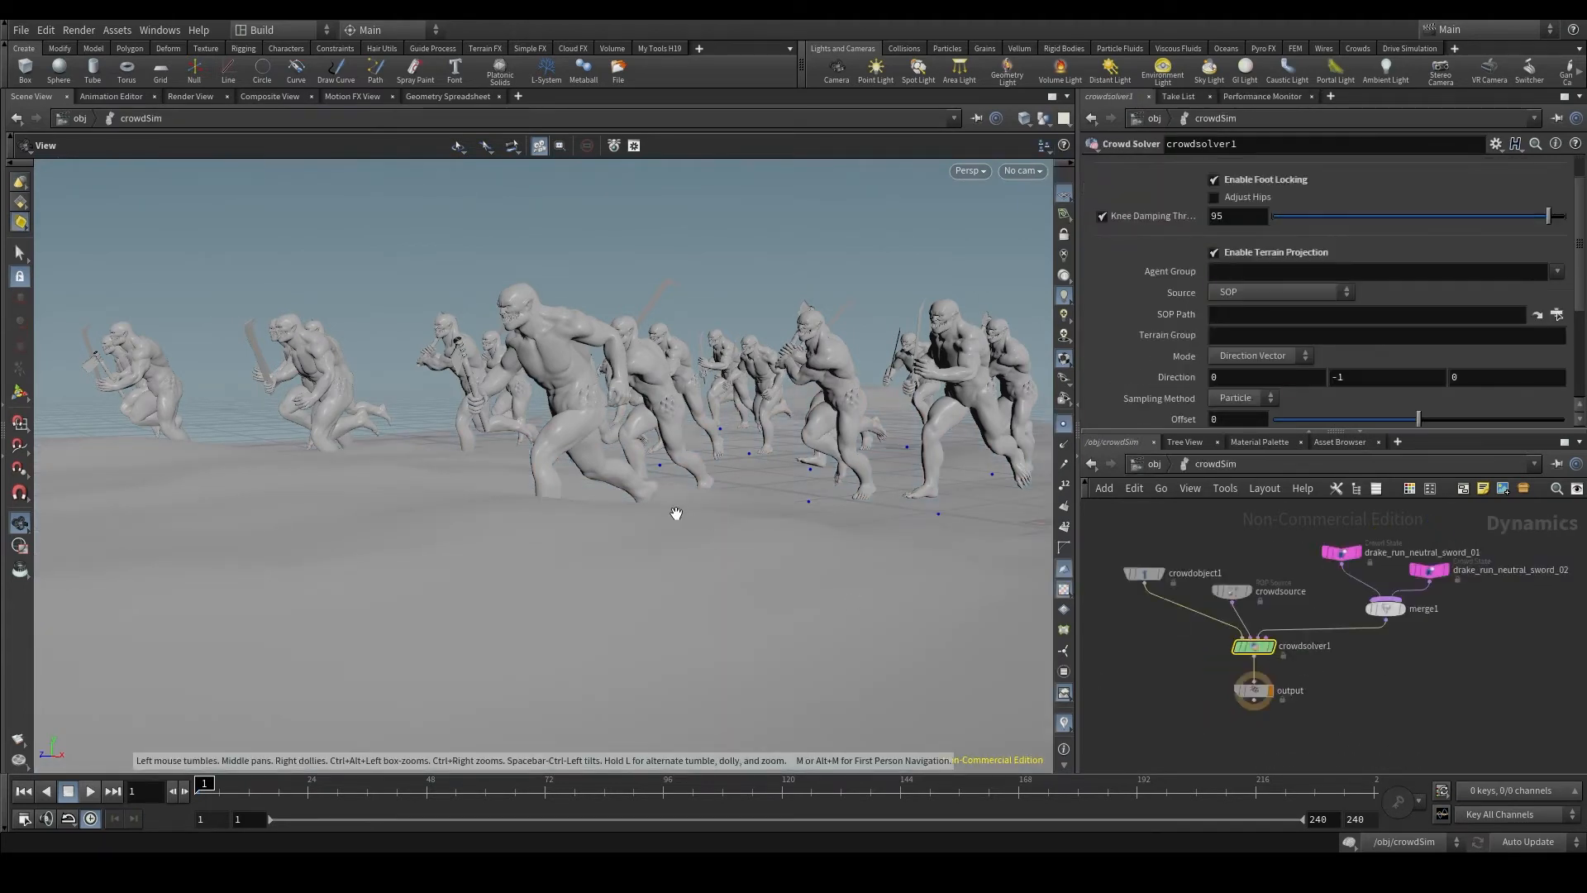
Examine the agents' feet and particle points against the terrain surface, toggling the wireframe shading on and off
{"action": "middle_click_drag", "start_coordinate": [852, 504], "coordinate": [697, 499]}
{"action": "scroll", "coordinate": [741, 518], "scroll_direction": "up", "scroll_amount": 5}
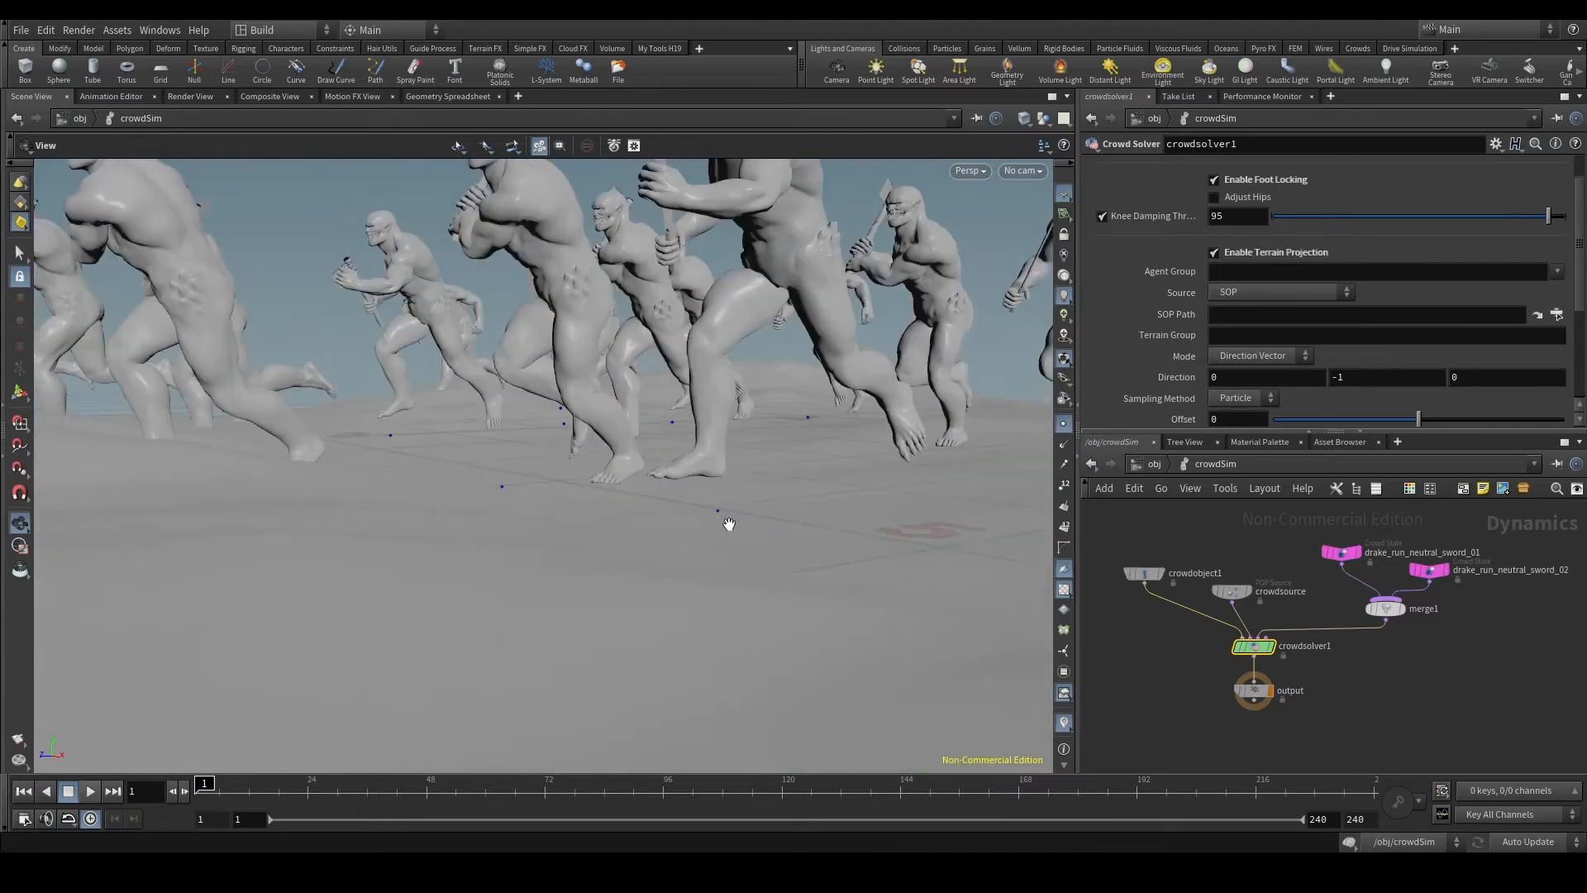
{"action": "left_click_drag", "start_coordinate": [729, 523], "coordinate": [649, 502]}
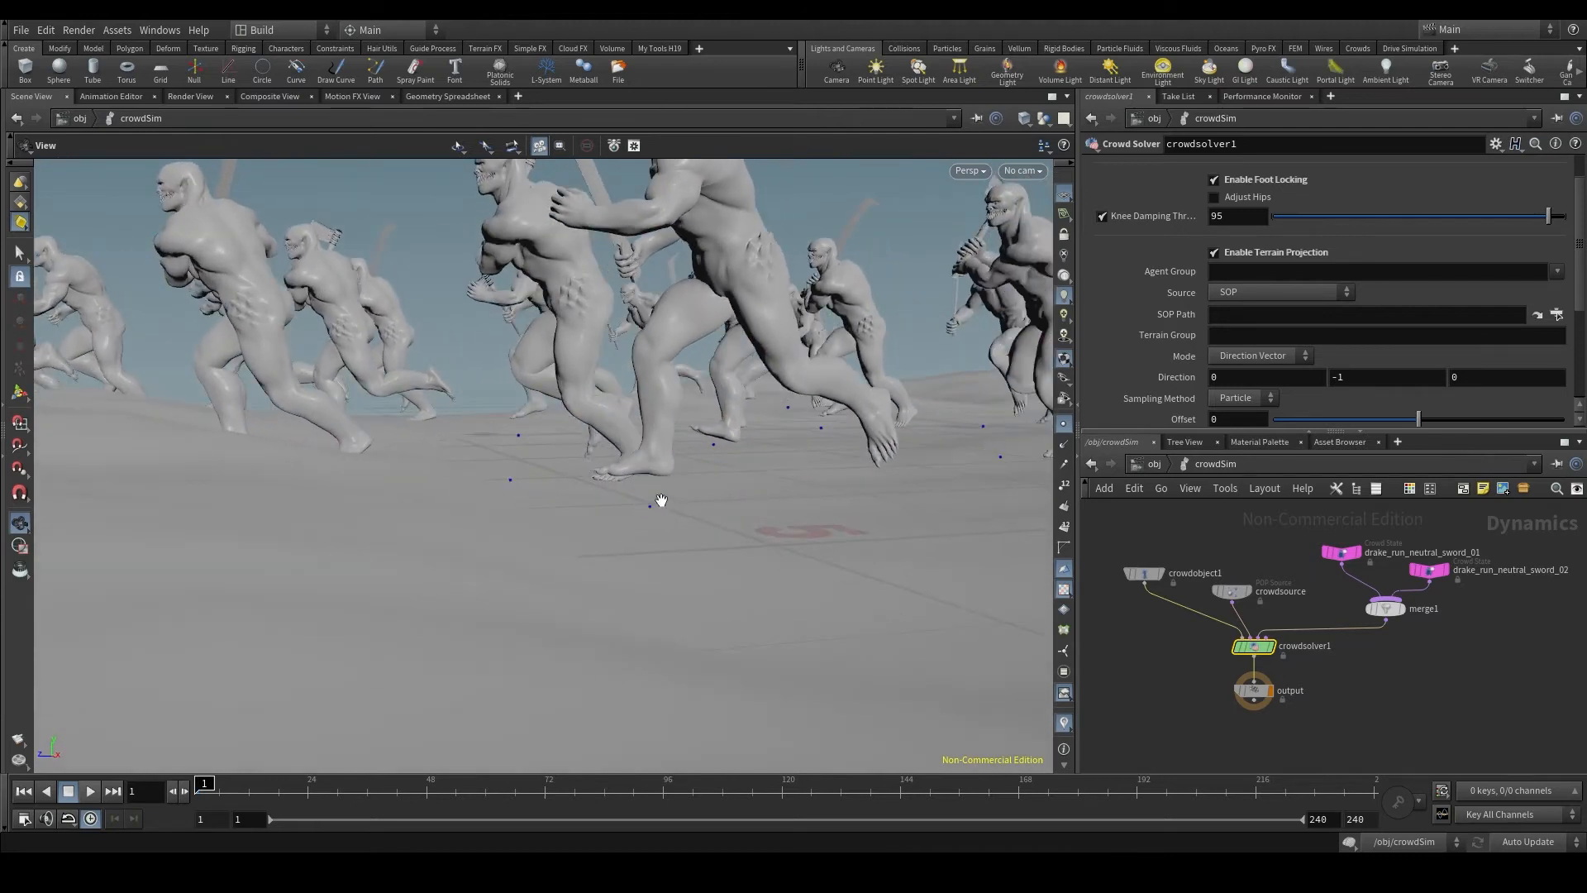
{"action": "mouse_move", "coordinate": [505, 527]}
{"action": "left_mouse_down"}
{"action": "mouse_move", "coordinate": [449, 520]}
{"action": "mouse_move", "coordinate": [662, 545]}
{"action": "mouse_move", "coordinate": [505, 533]}
{"action": "mouse_move", "coordinate": [524, 556]}
{"action": "mouse_move", "coordinate": [526, 503]}
{"action": "mouse_move", "coordinate": [493, 553]}
{"action": "mouse_move", "coordinate": [698, 491]}
{"action": "mouse_move", "coordinate": [705, 472]}
{"action": "left_mouse_up"}
{"action": "key", "text": "shift+w"}
{"action": "key", "text": "shift+w"}
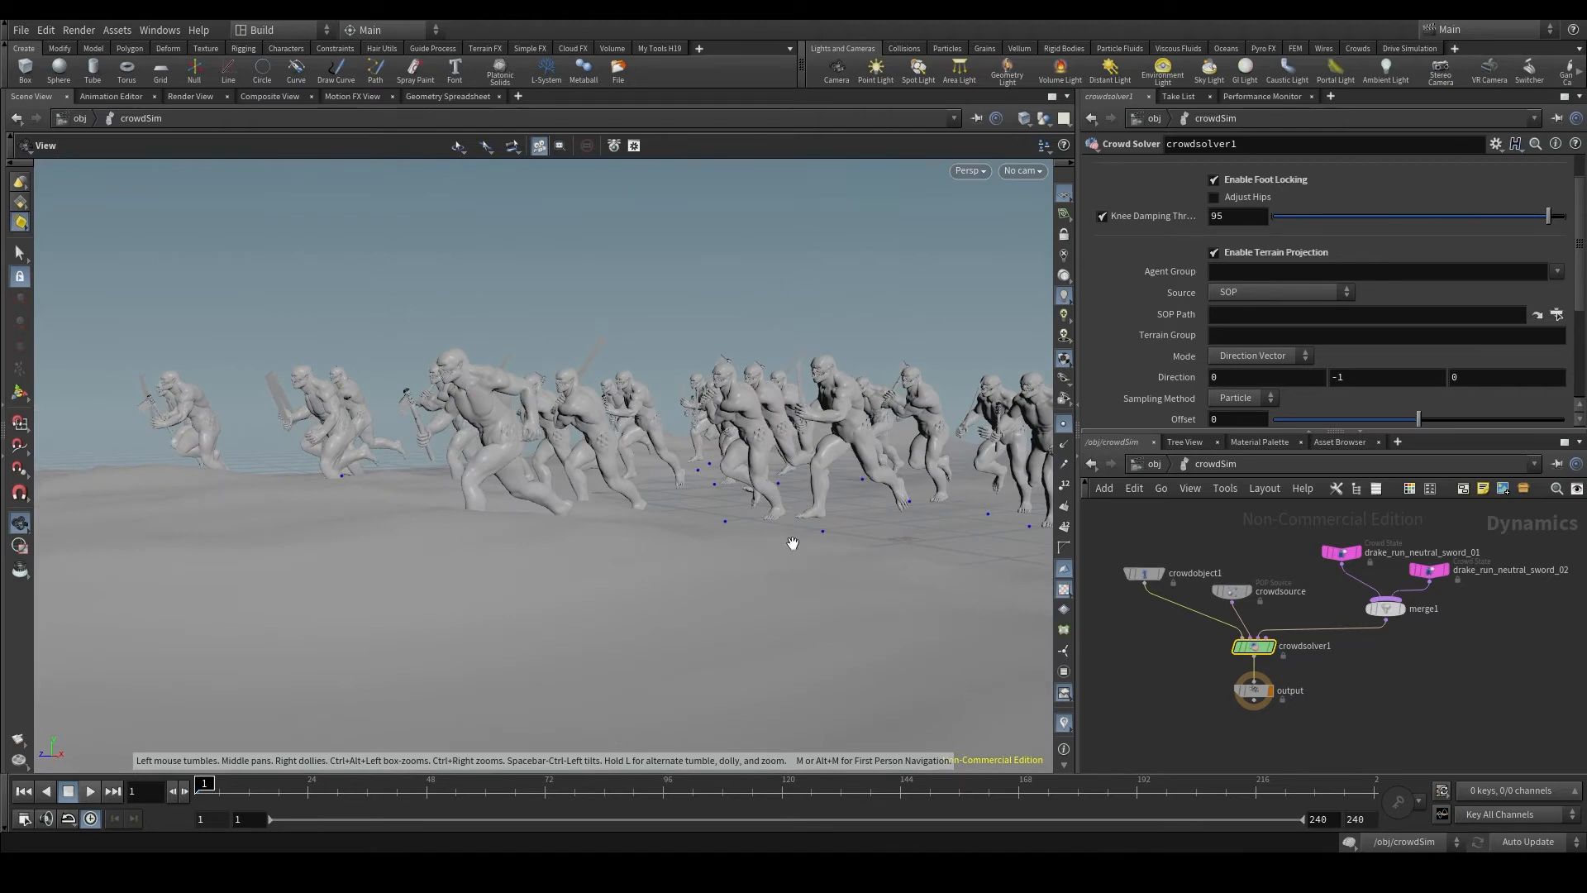
{"action": "left_click_drag", "start_coordinate": [853, 541], "coordinate": [628, 549]}
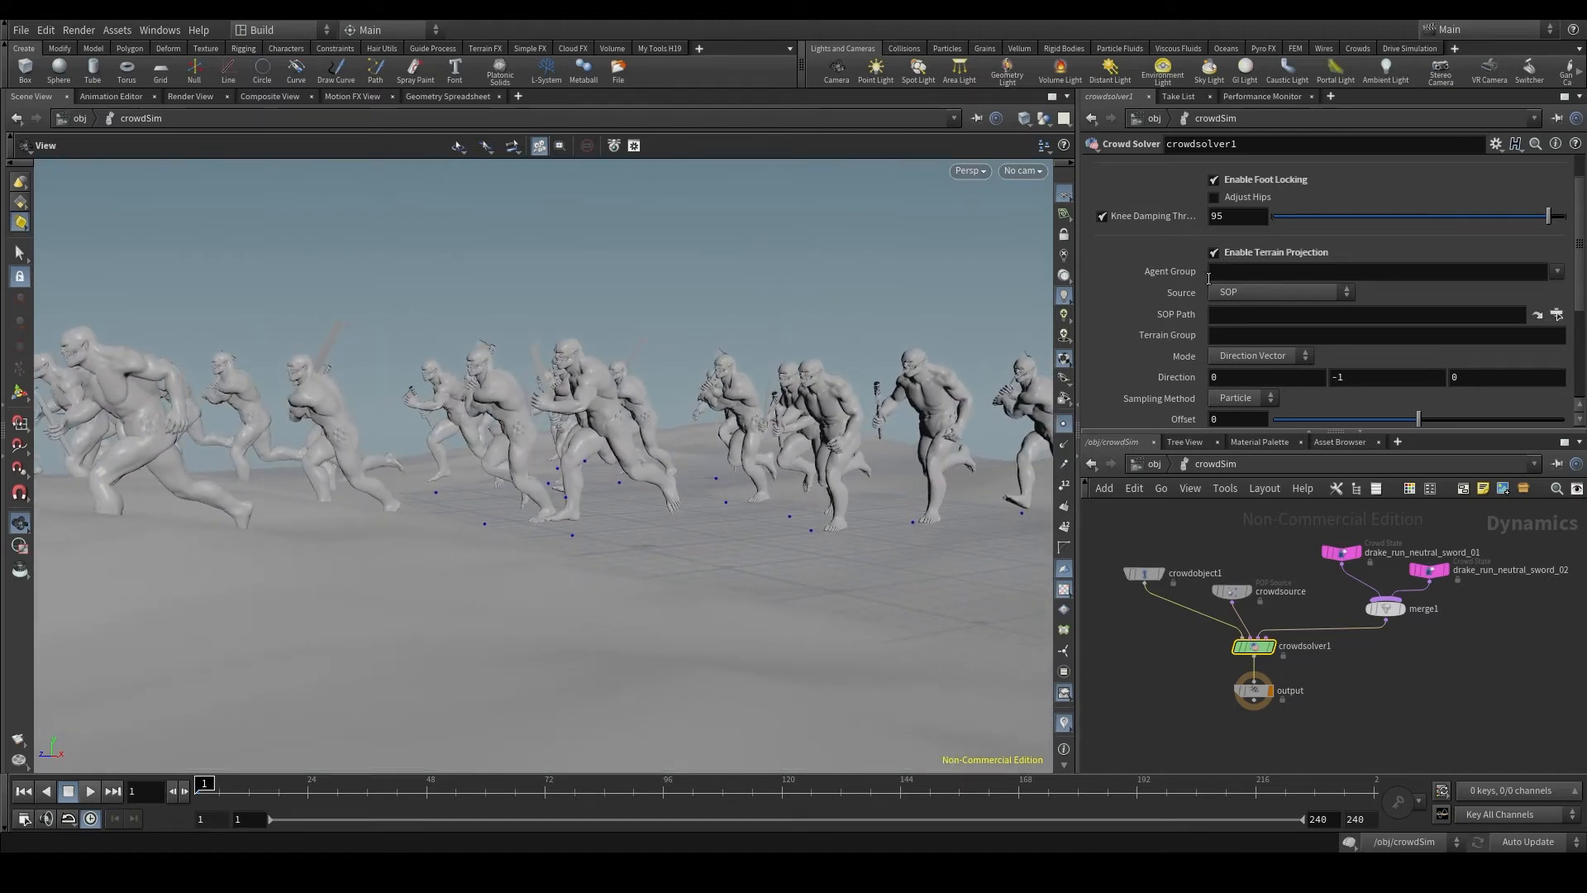
Keep SOP as the terrain projection source and set its path to /obj/terrain/OUT_terrain
{"action": "left_click", "coordinate": [1248, 293]}
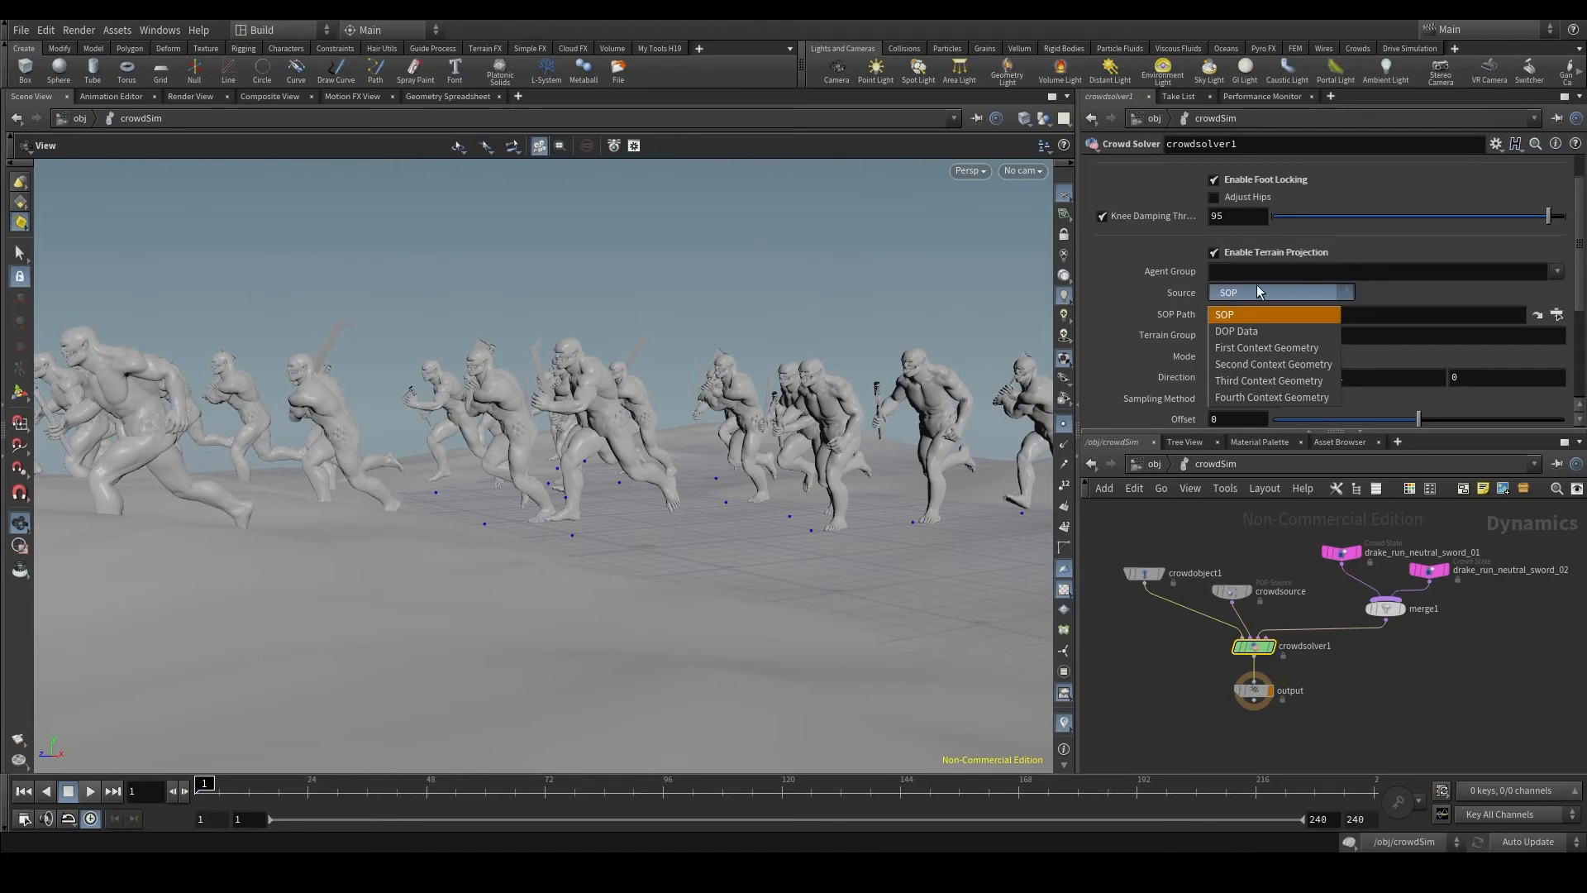
{"action": "left_click", "coordinate": [1224, 310]}
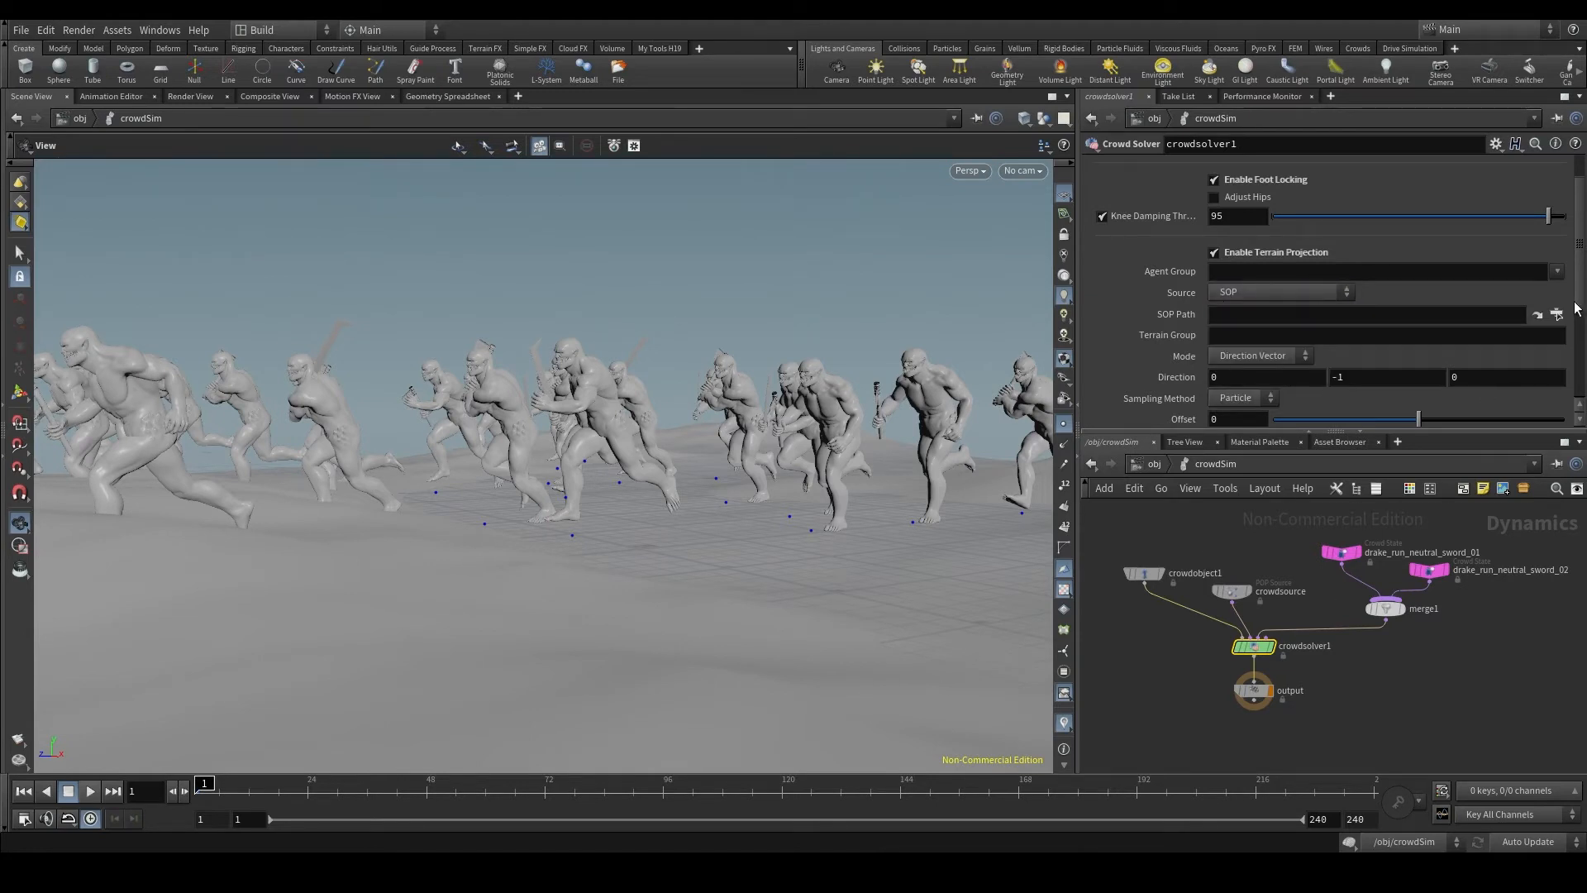
{"action": "left_click", "coordinate": [1557, 315]}
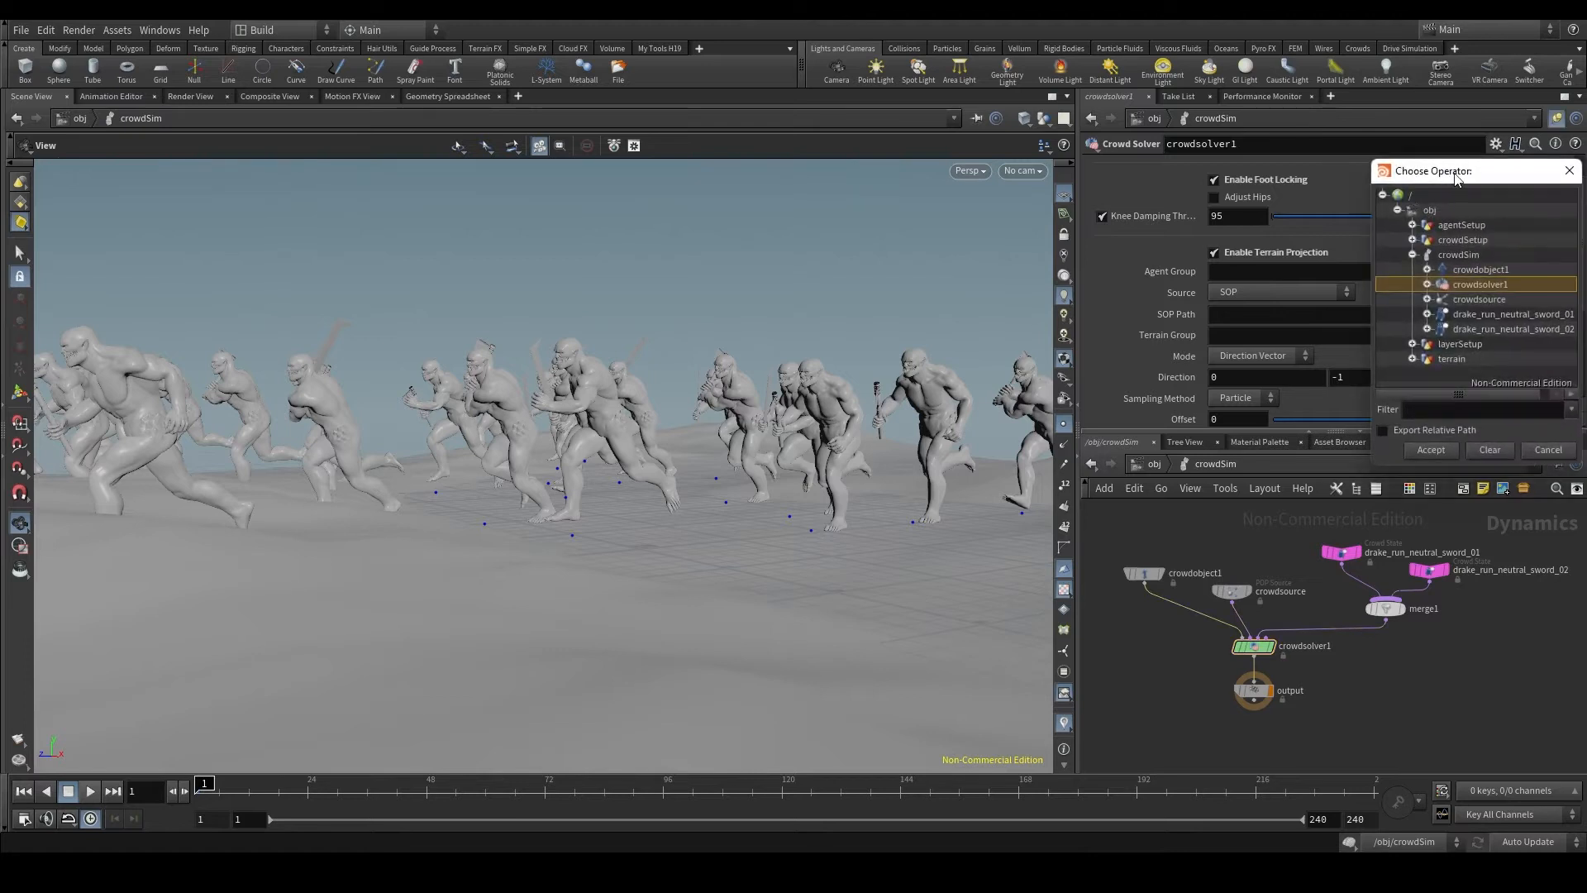
{"action": "left_click", "coordinate": [678, 450]}
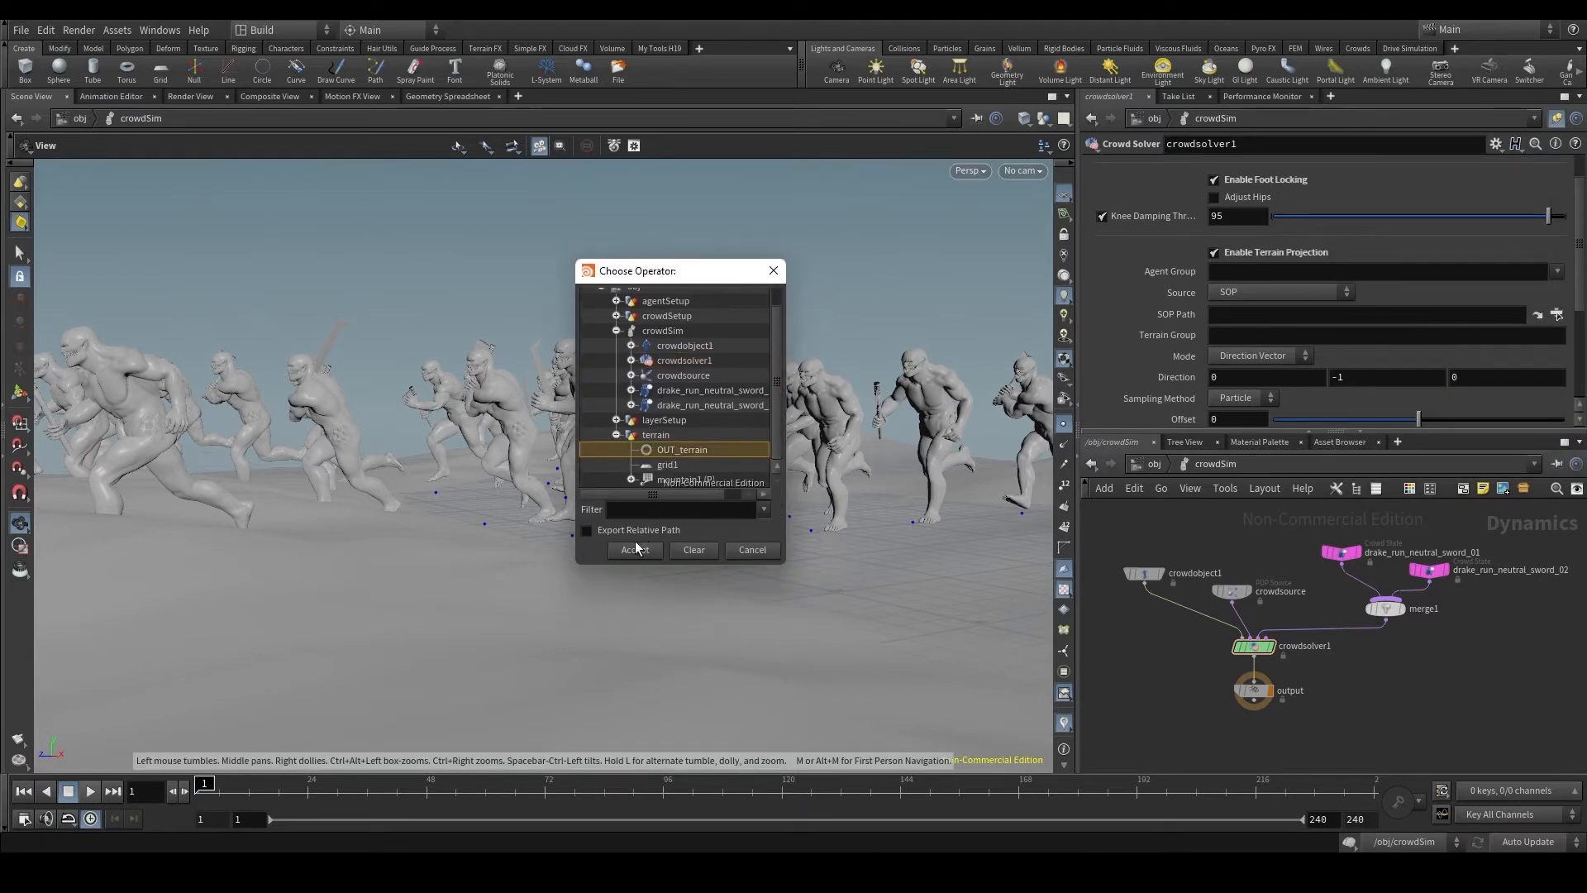
{"action": "left_click", "coordinate": [641, 550]}
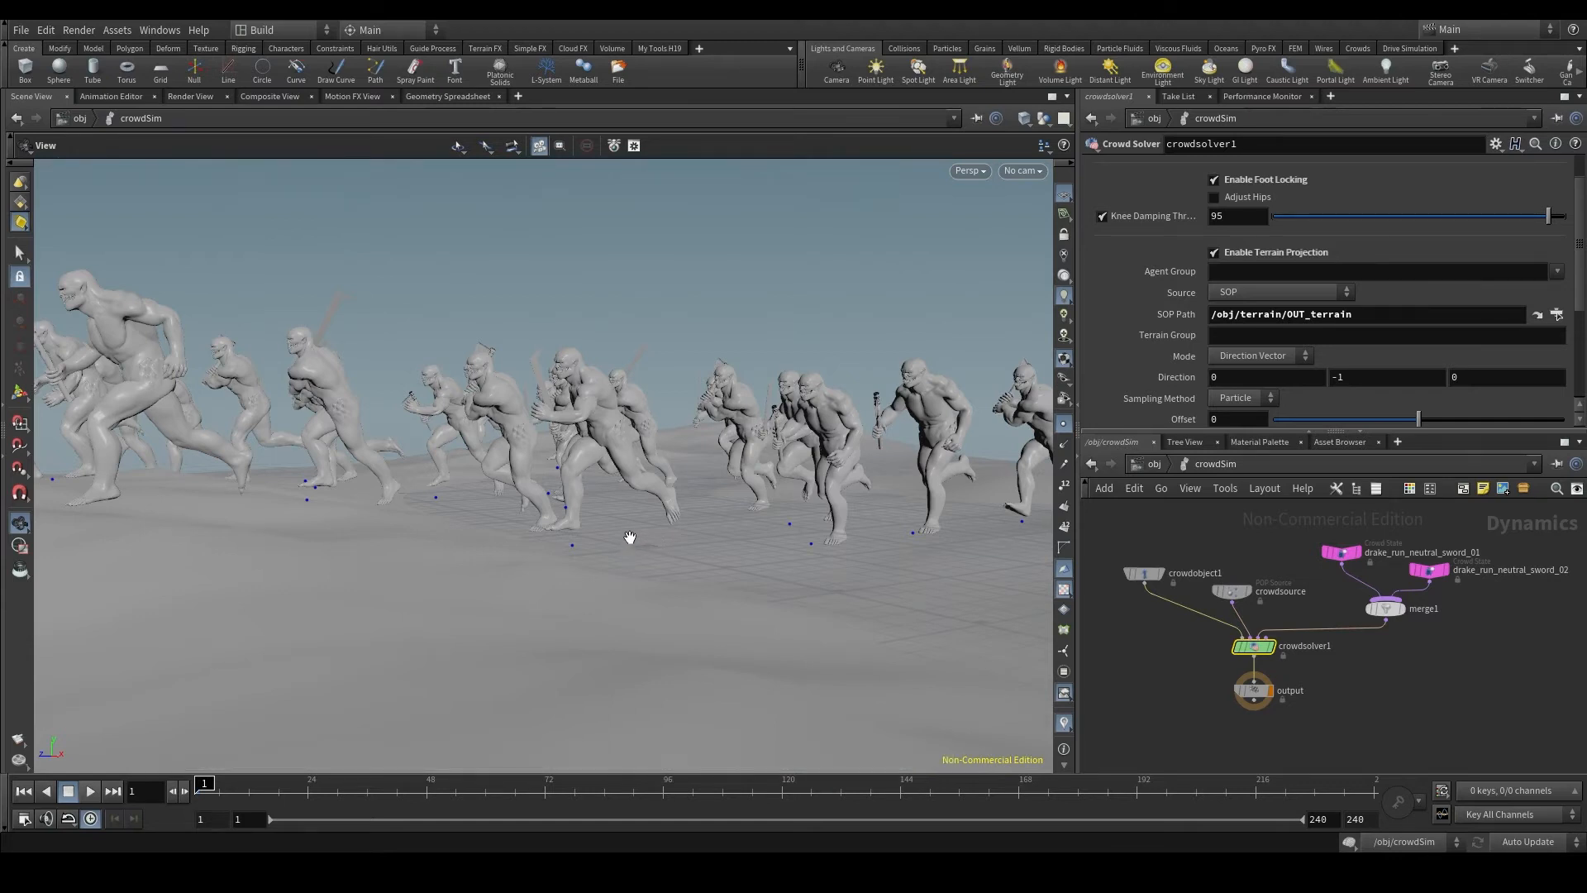
Inspect how the agents are projected onto the terrain and review the projection direction settings
{"action": "left_click_drag", "start_coordinate": [1378, 310], "coordinate": [1284, 314]}
{"action": "left_click_drag", "start_coordinate": [220, 506], "coordinate": [471, 503]}
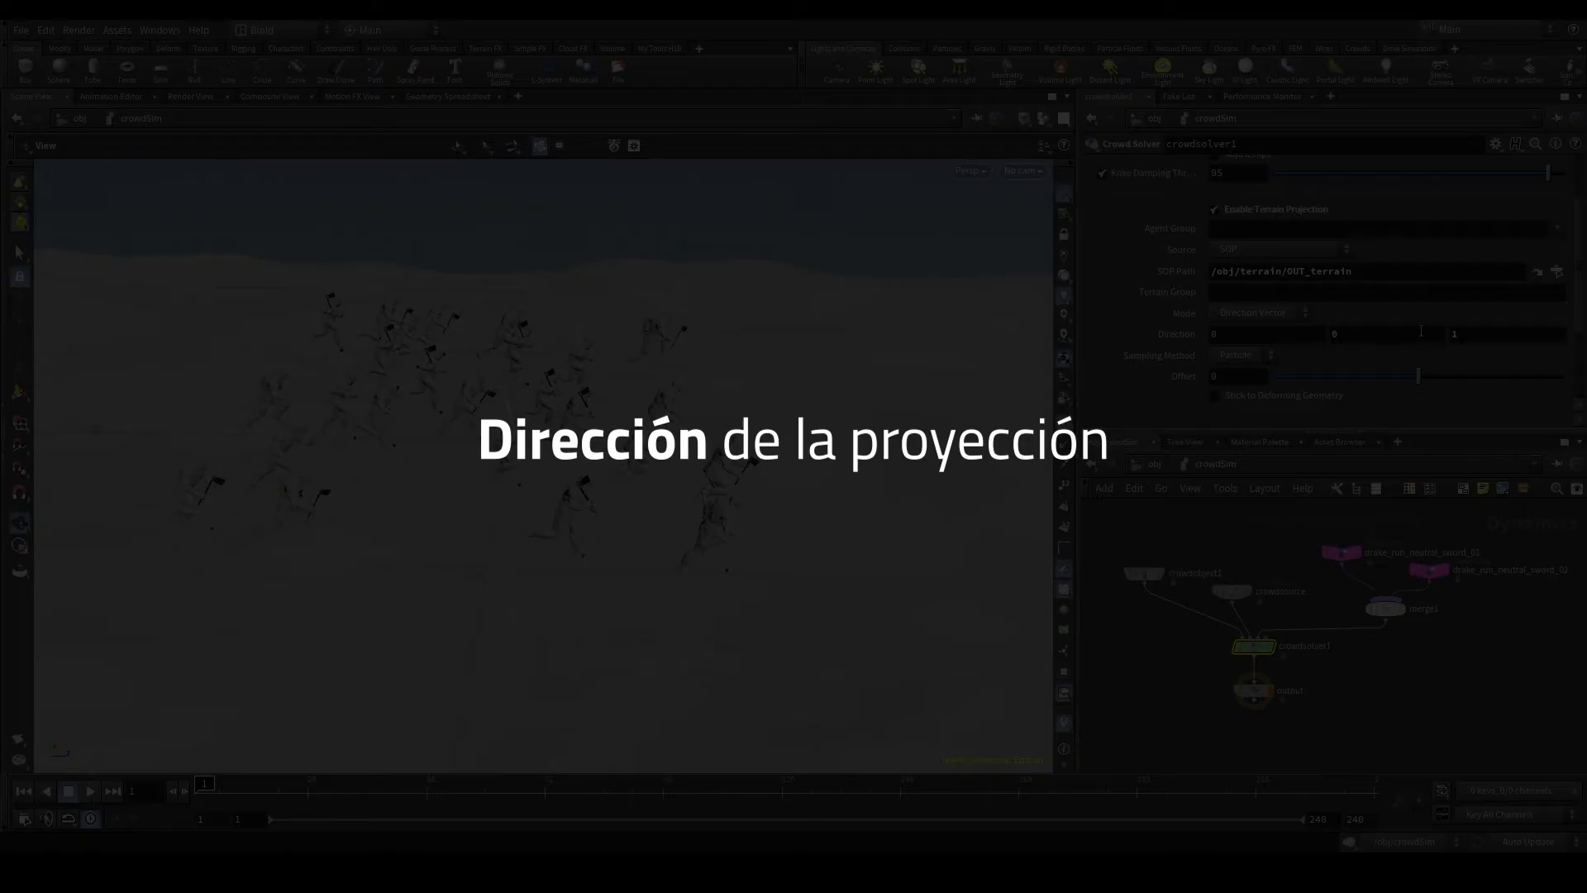
{"action": "left_click_drag", "start_coordinate": [552, 407], "coordinate": [629, 407]}
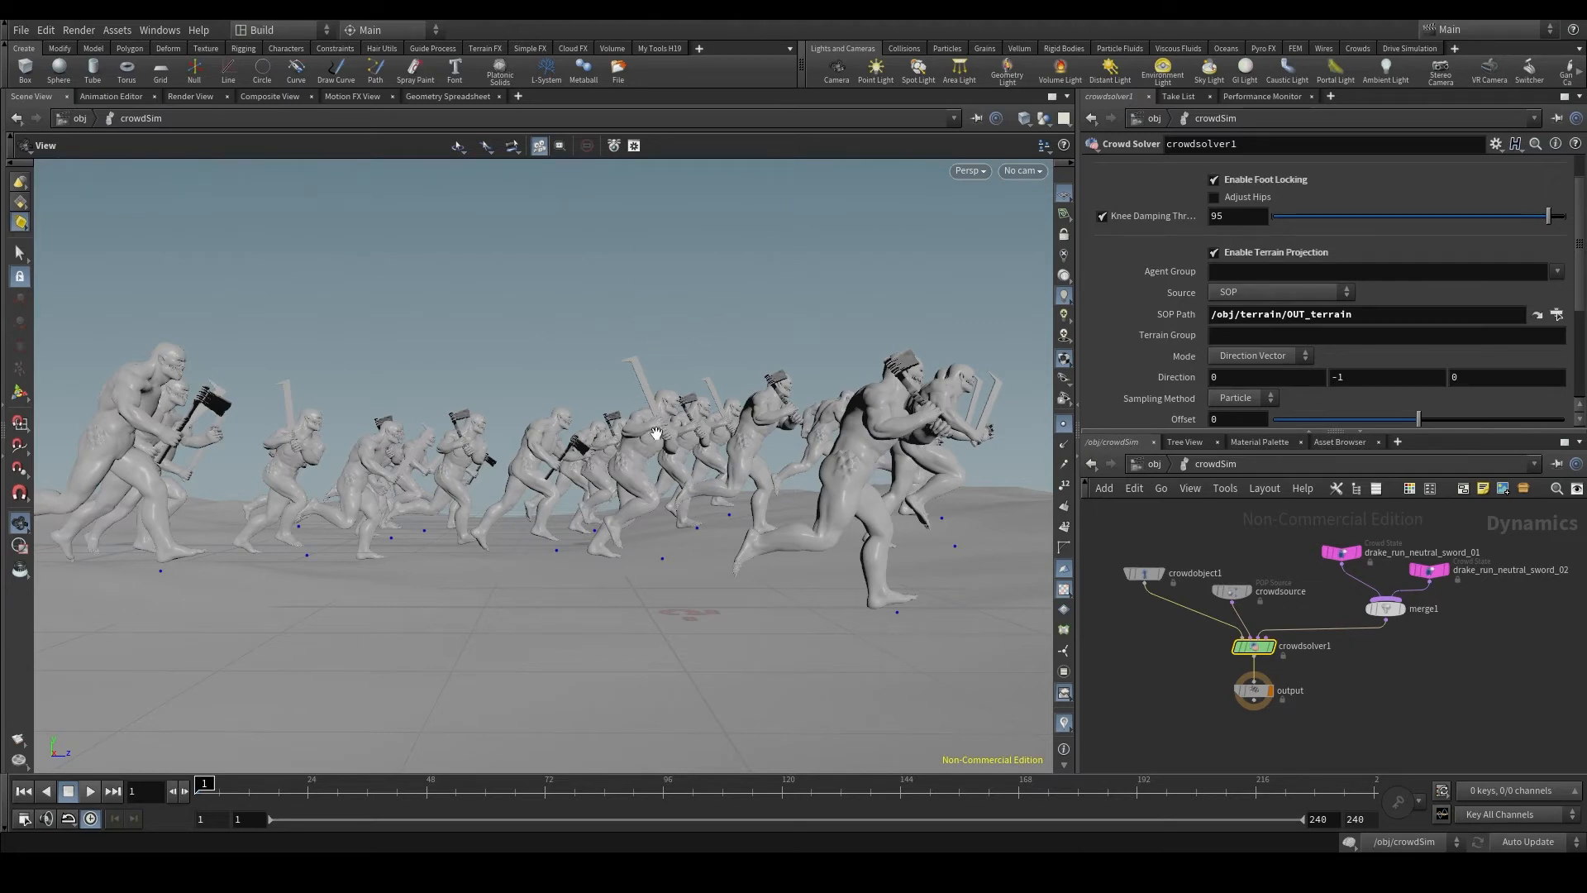
{"action": "scroll", "coordinate": [1227, 345], "scroll_direction": "down", "scroll_amount": 2}
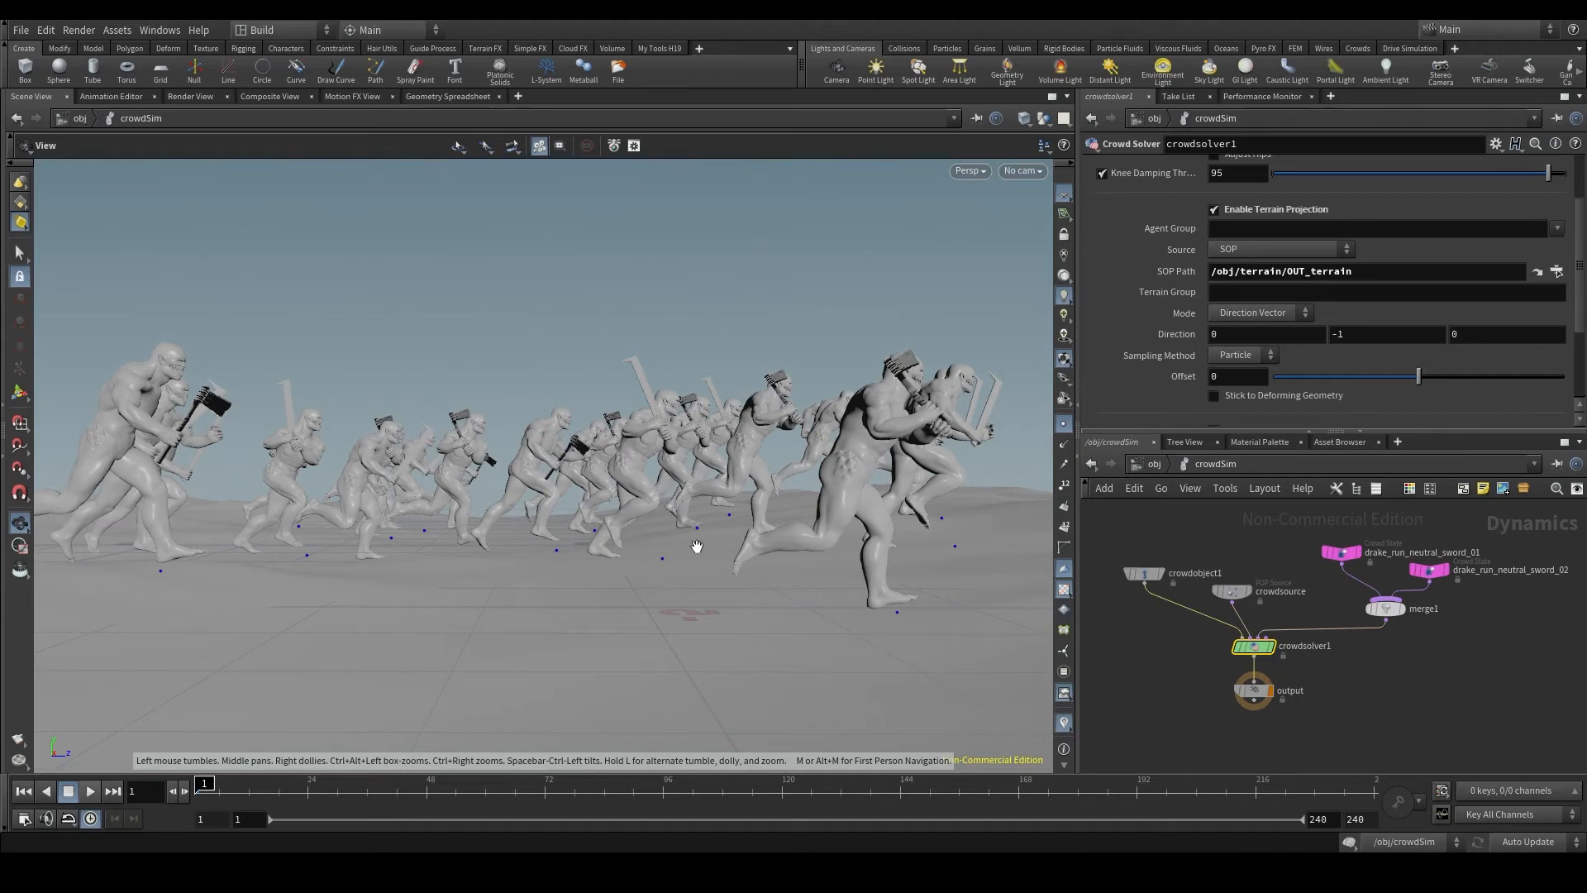
Clear the terrain projection's SOP path and inspect how the agents stand without it
{"action": "left_click", "coordinate": [1287, 271]}
{"action": "key", "text": "ctrl+a"}
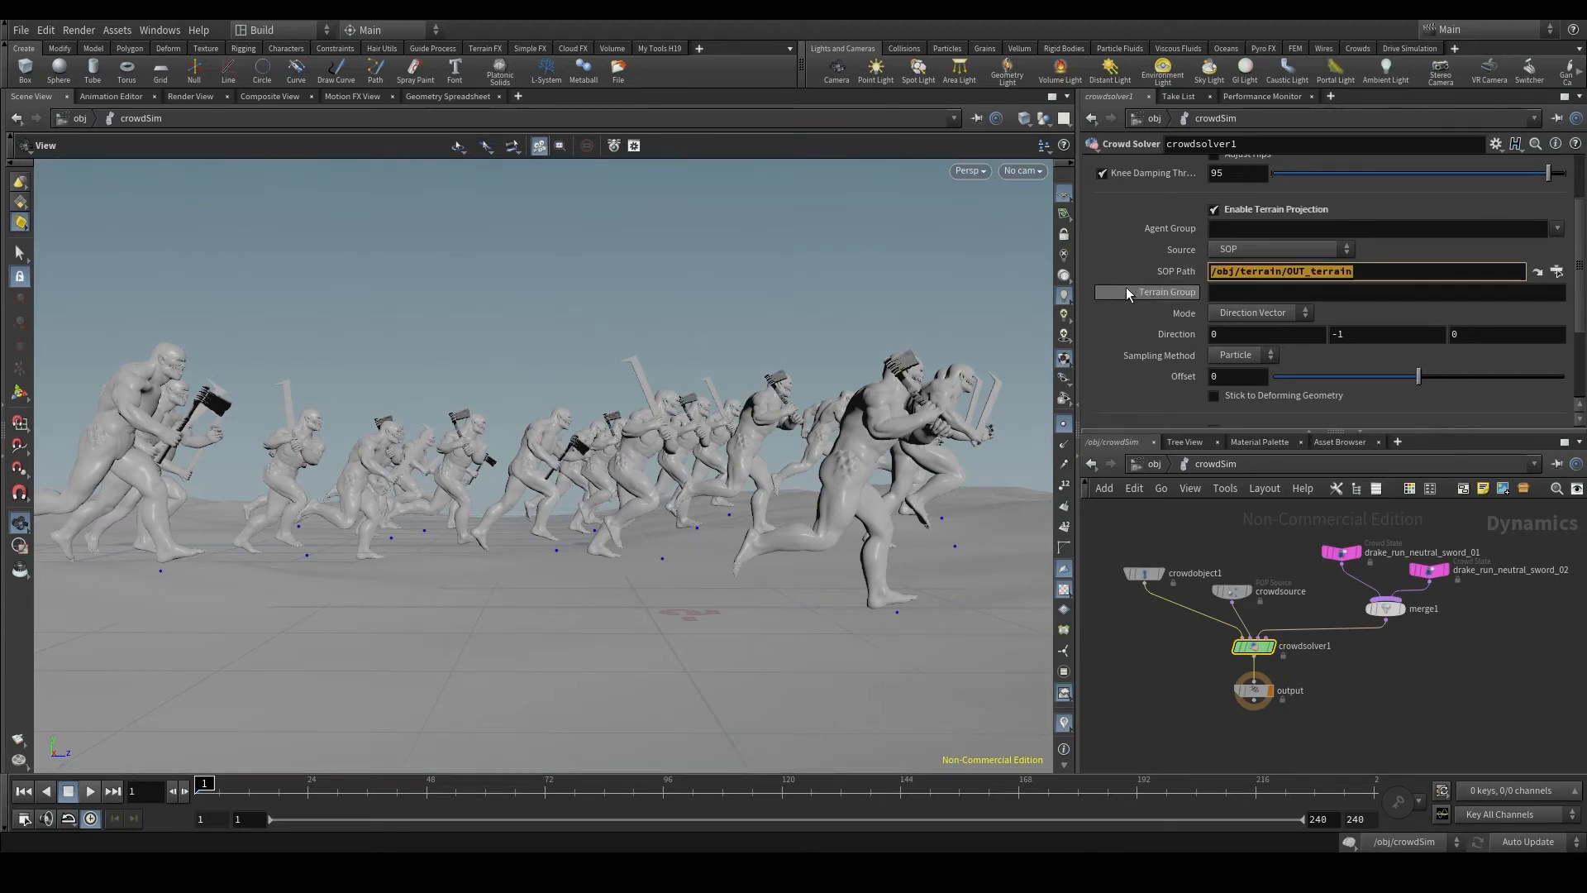
{"action": "key", "text": "BackSpace"}
{"action": "key", "text": "Return"}
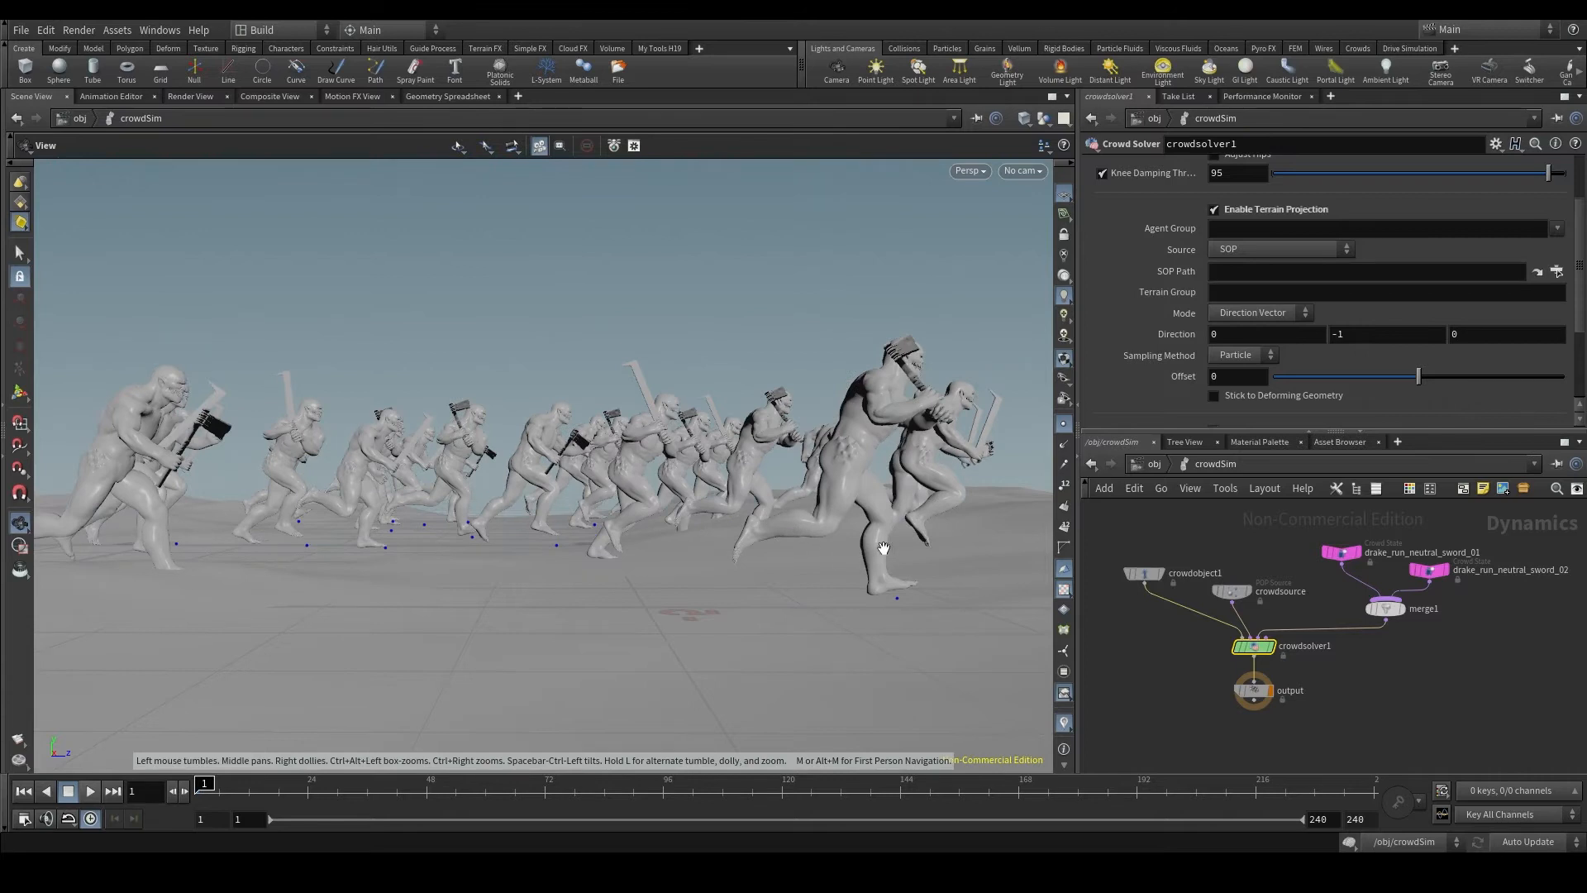
{"action": "left_click_drag", "start_coordinate": [921, 534], "coordinate": [741, 599]}
Choose the OUT_terrain node inside the terrain object as the terrain projection's SOP path
{"action": "left_click", "coordinate": [1557, 271]}
{"action": "left_click_drag", "start_coordinate": [1487, 139], "coordinate": [517, 399]}
{"action": "left_click", "coordinate": [668, 558]}
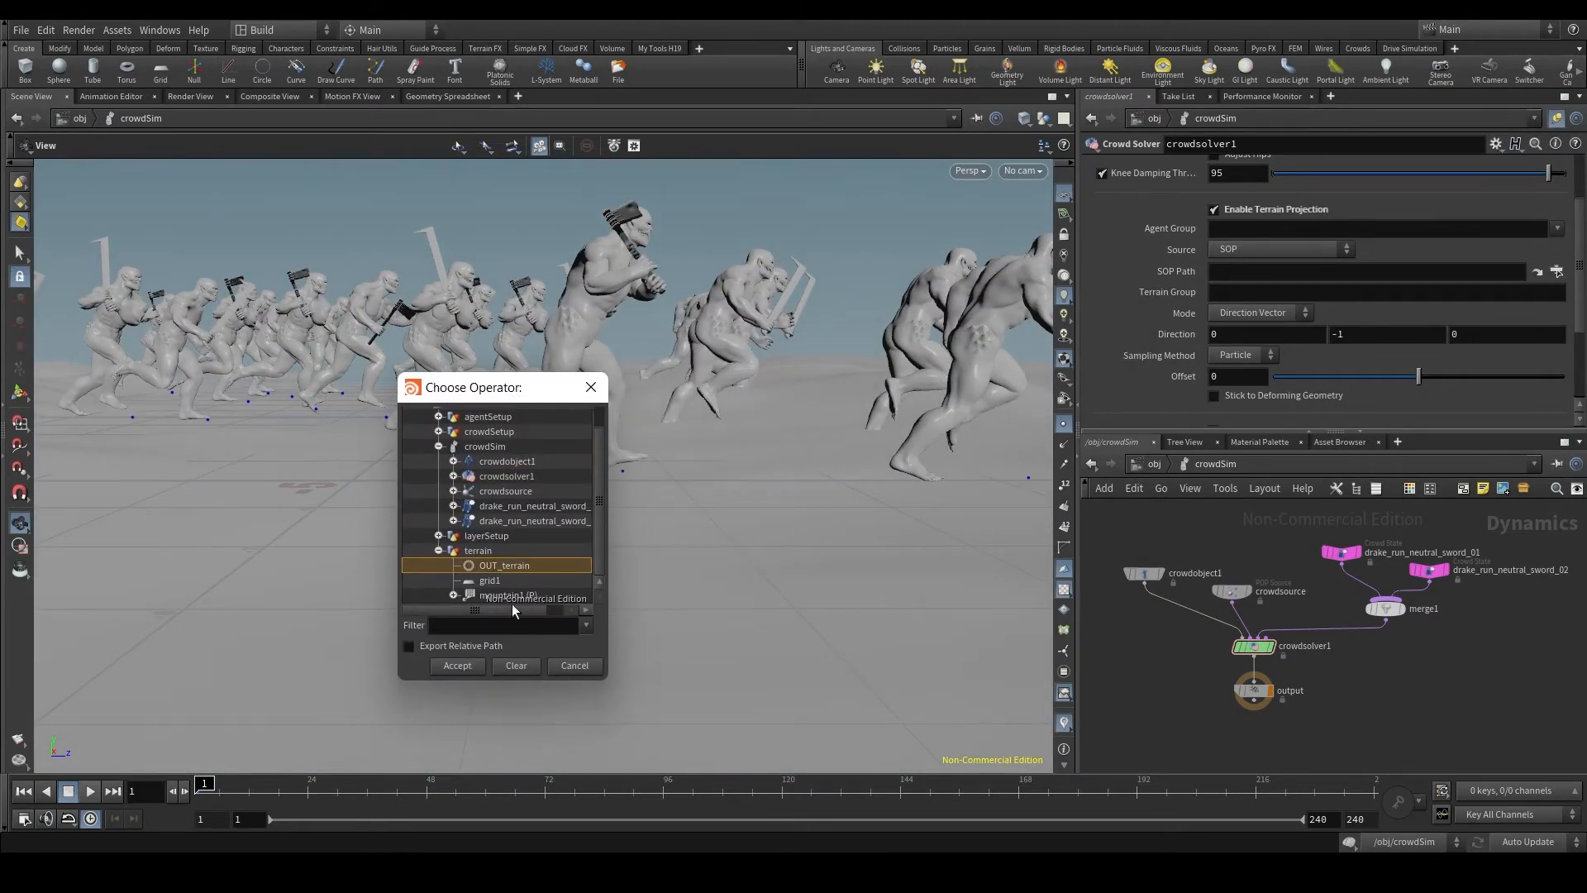
{"action": "left_click", "coordinate": [468, 665]}
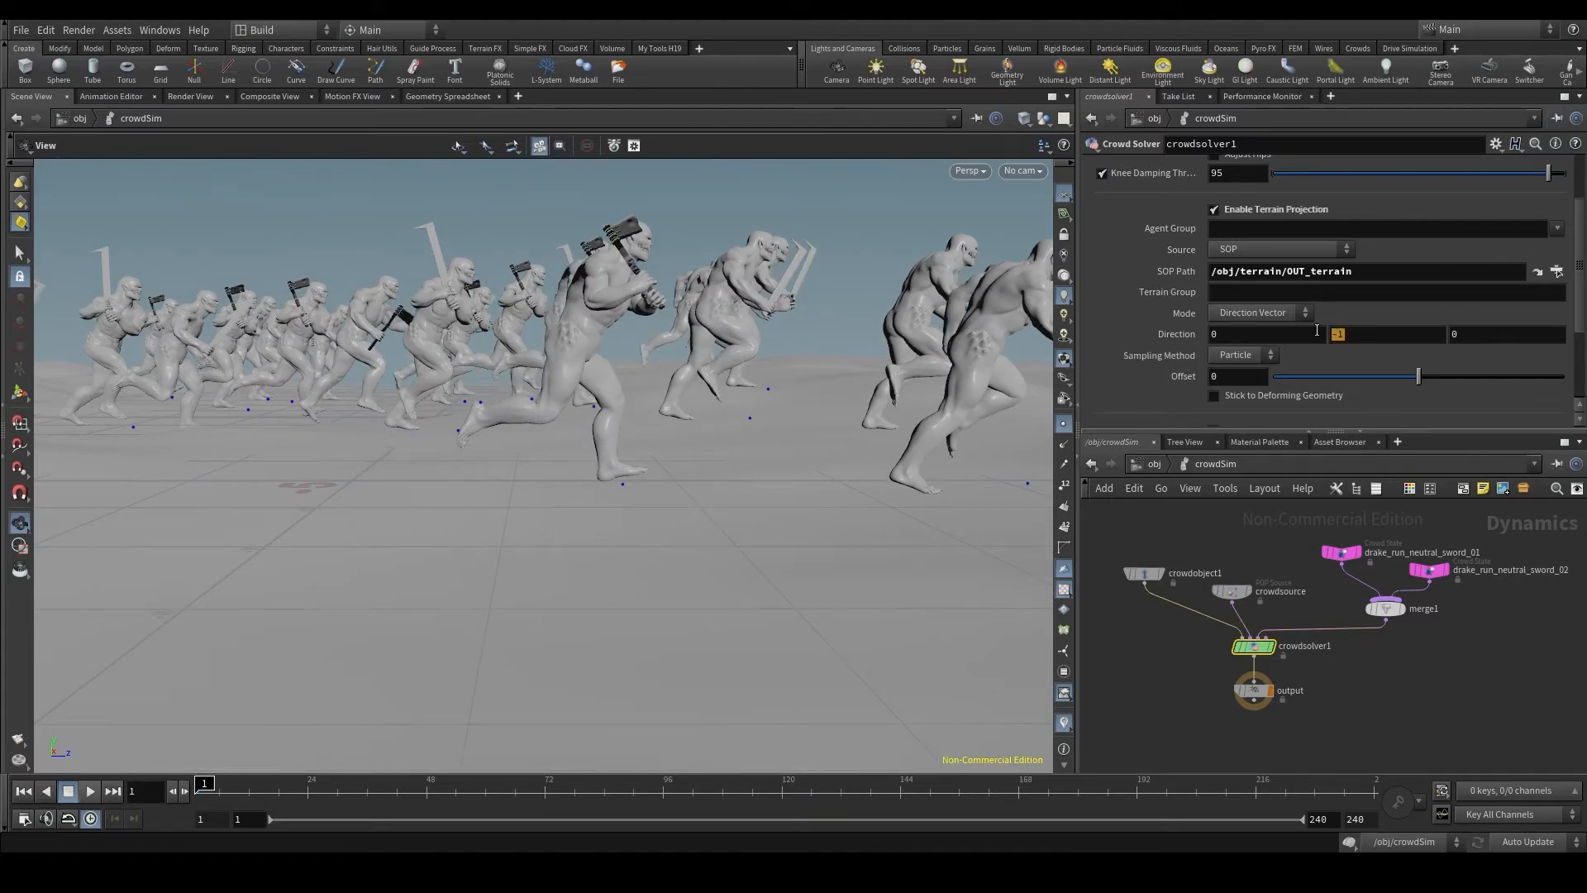
Try a projection direction with the Y component at 0 and inspect the agents on the terrain
{"action": "type", "text": "0"}
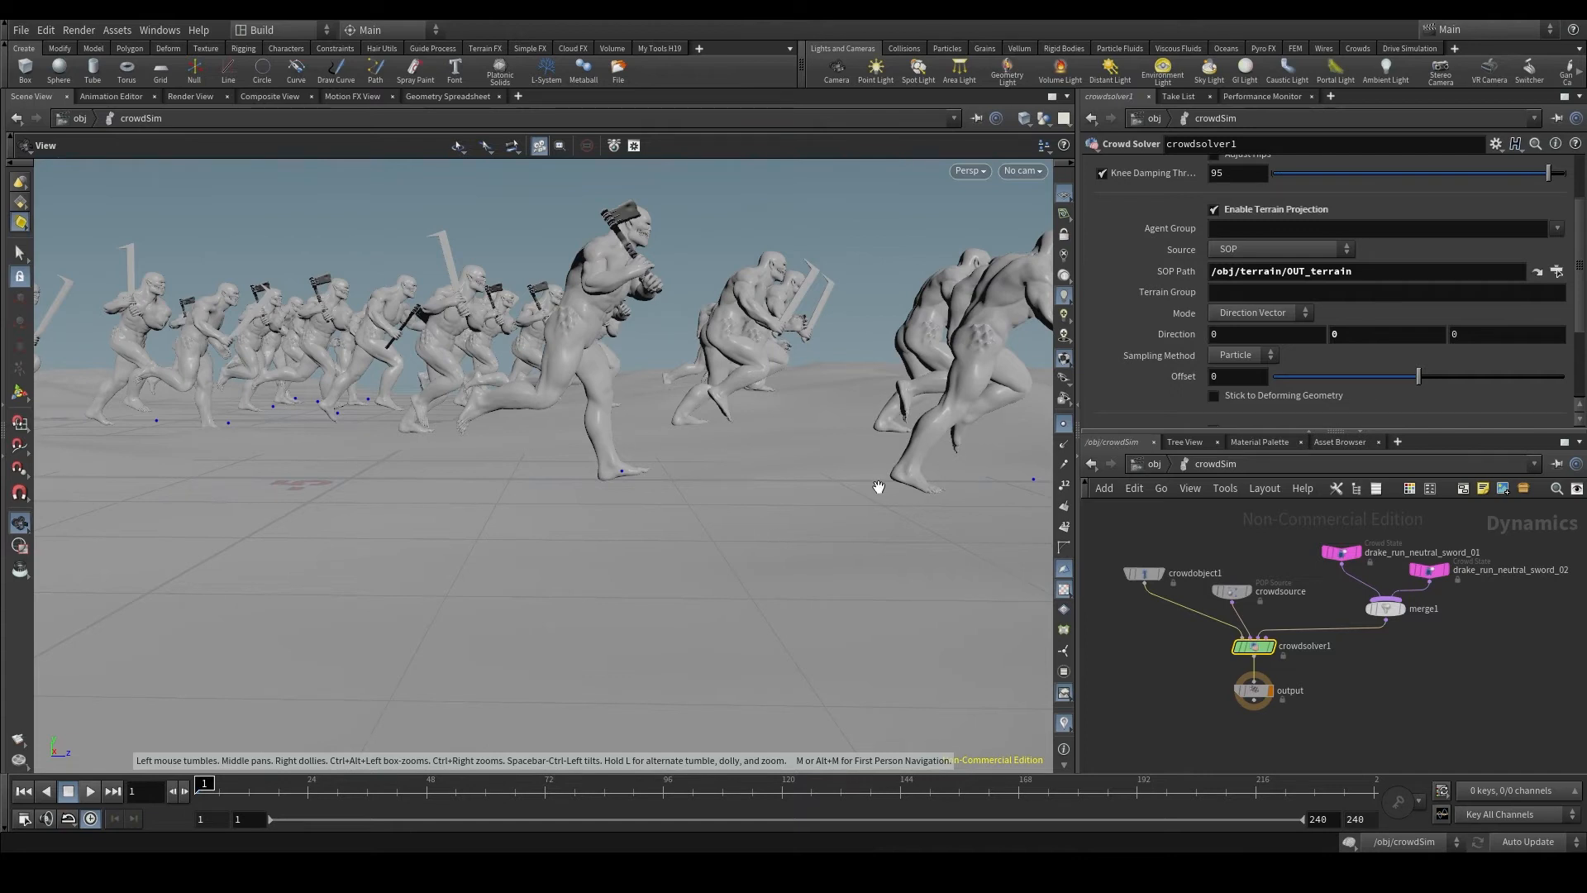
{"action": "scroll", "coordinate": [728, 356], "scroll_direction": "down", "scroll_amount": 6}
{"action": "left_click_drag", "start_coordinate": [726, 358], "coordinate": [434, 434]}
{"action": "scroll", "coordinate": [721, 399], "scroll_direction": "down", "scroll_amount": 3}
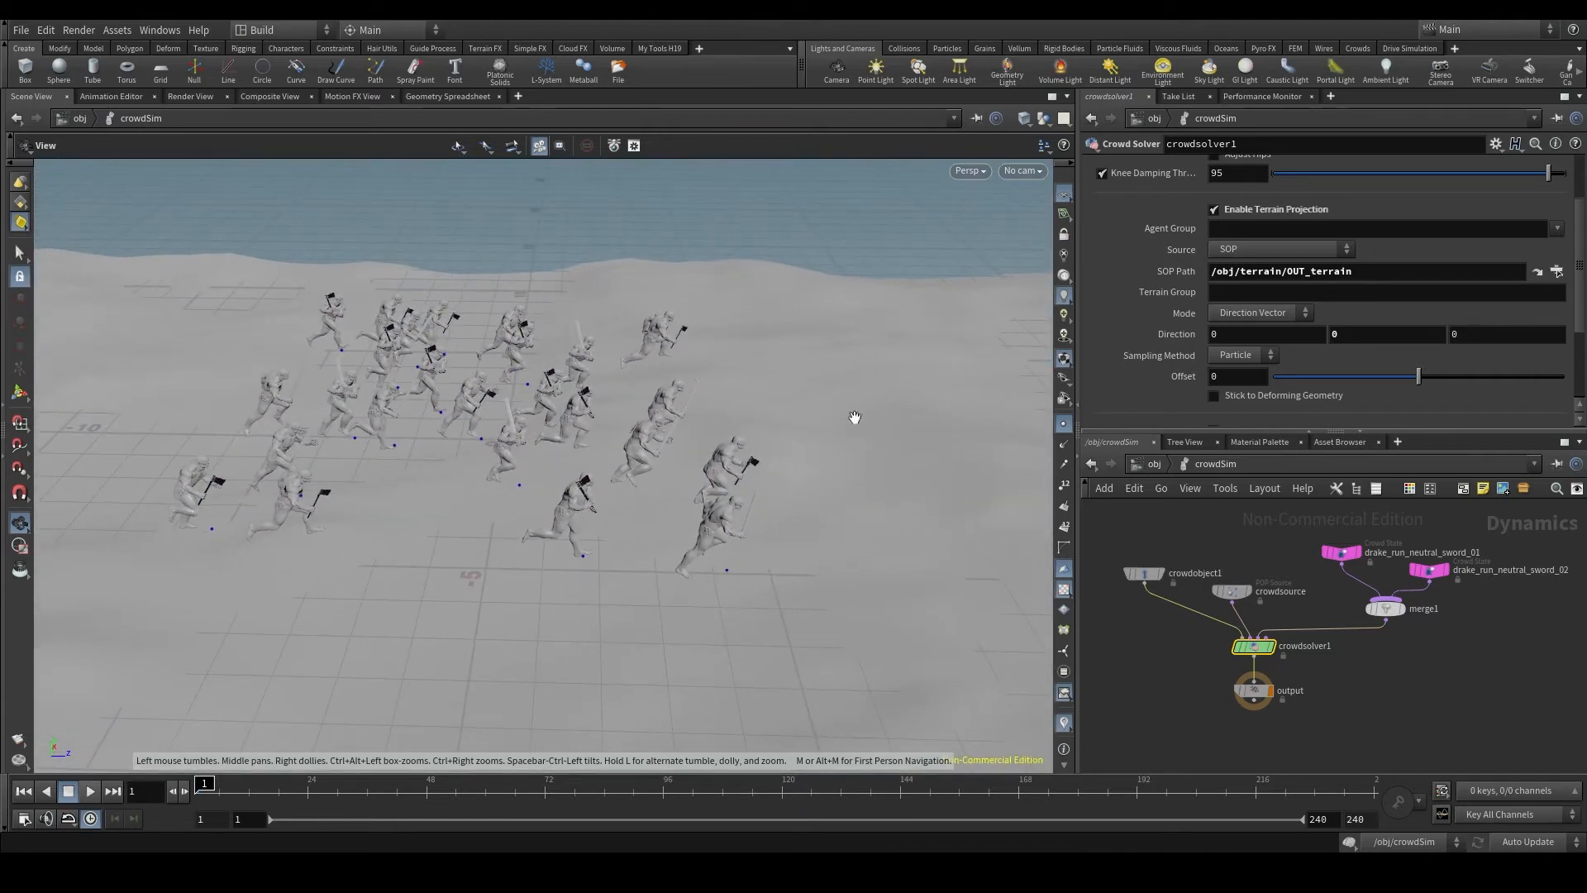
Try 1 as the projection direction's Z component, inspect the agents, and restore the direction to 0, -1, 0
{"action": "left_click_drag", "start_coordinate": [1473, 334], "coordinate": [1421, 332]}
{"action": "type", "text": "1"}
{"action": "key", "text": "Return"}
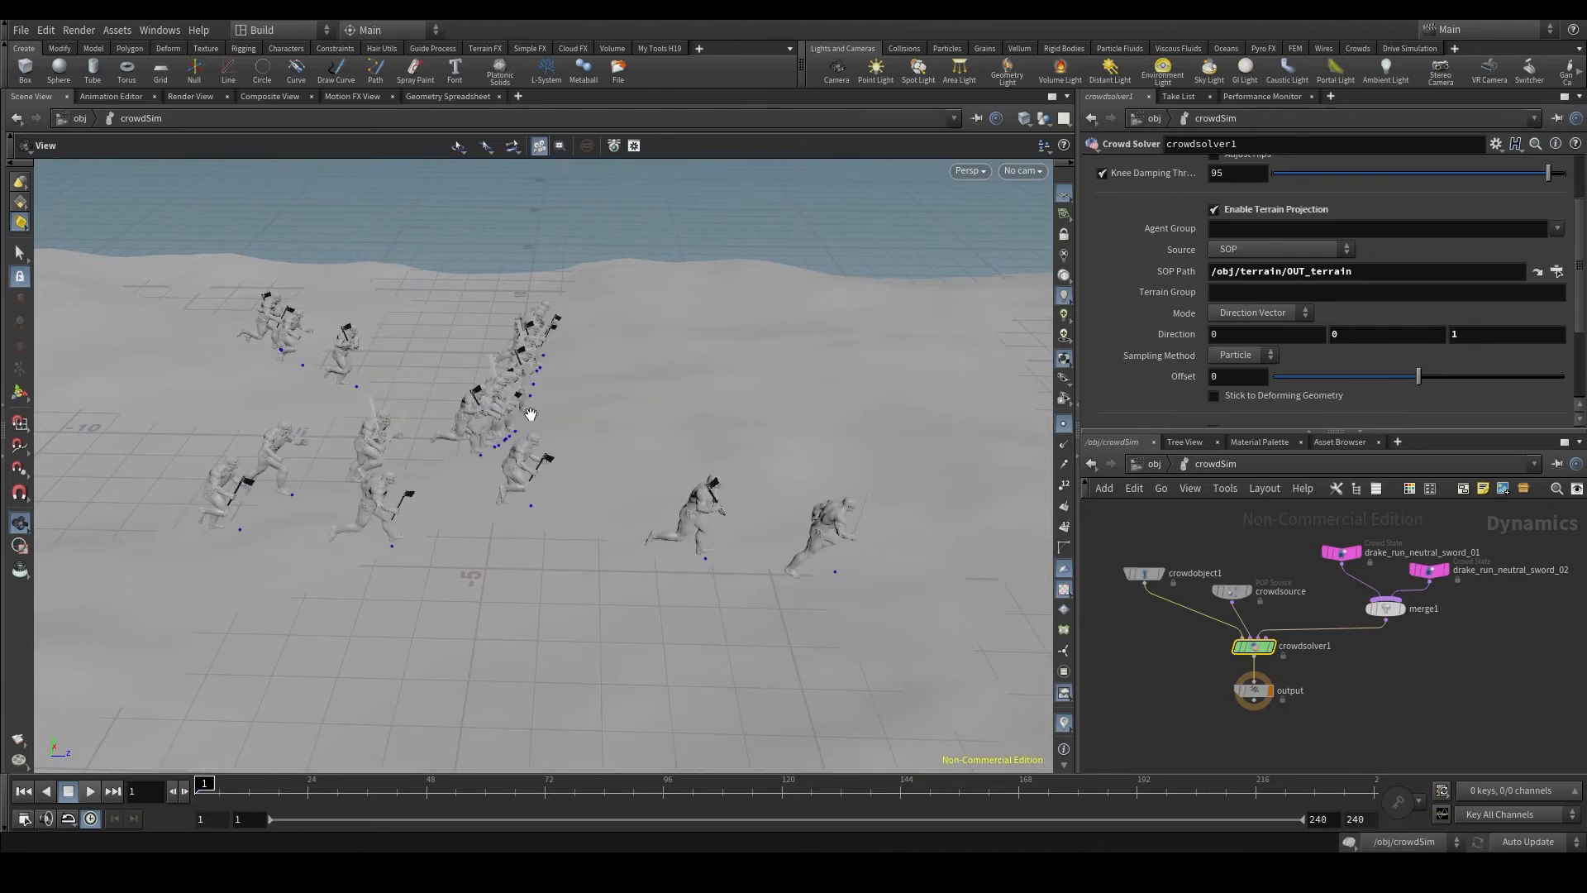
{"action": "left_click_drag", "start_coordinate": [521, 396], "coordinate": [183, 374]}
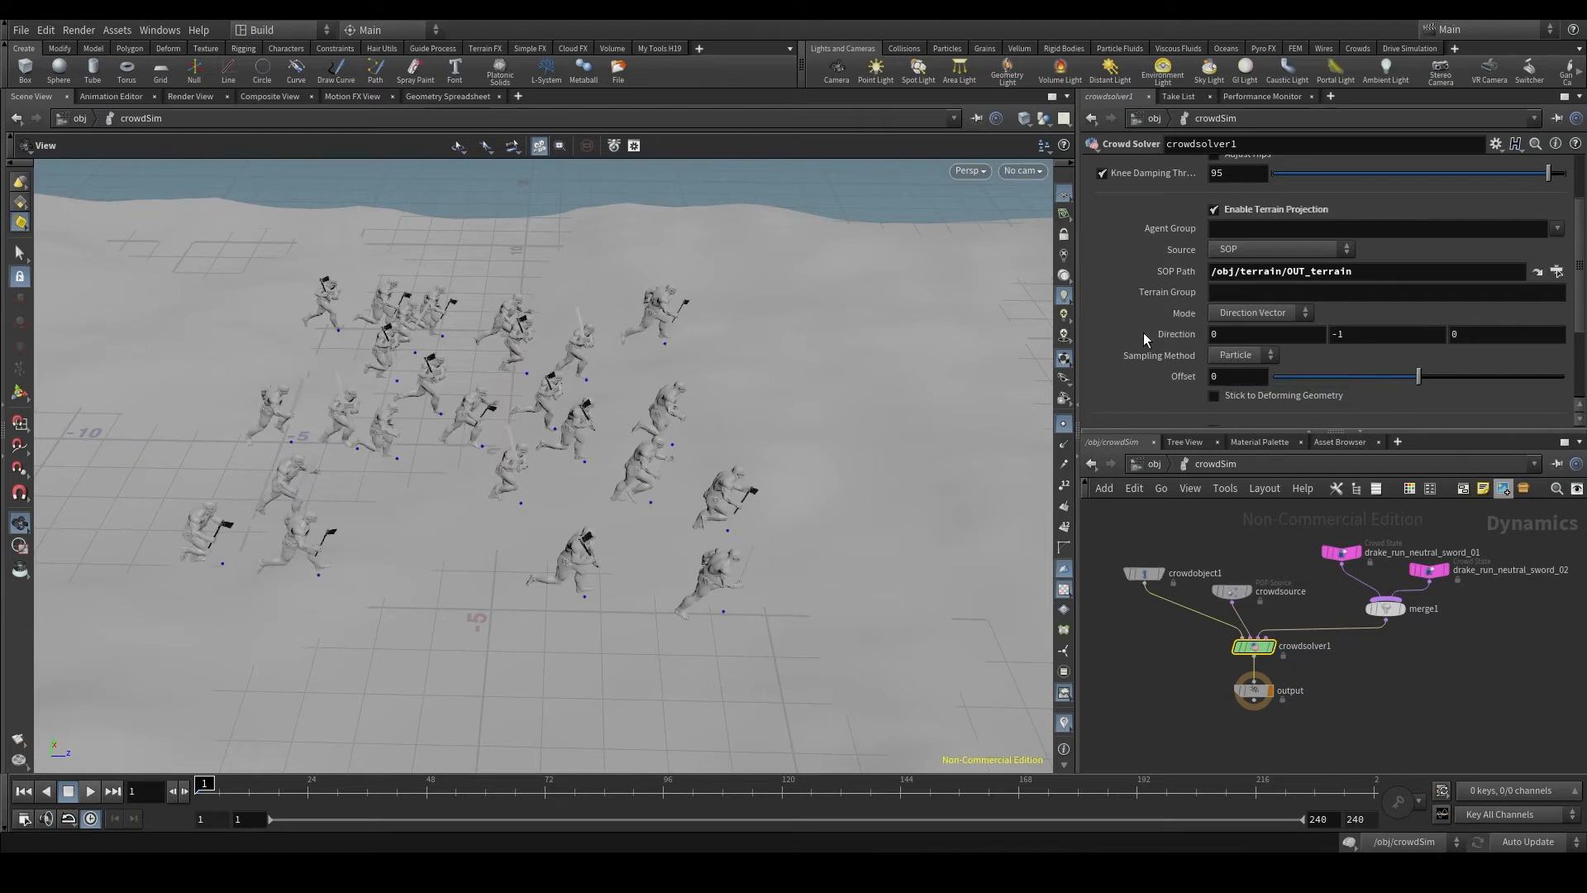
{"action": "mouse_move", "coordinate": [630, 463]}
{"action": "left_mouse_down"}
{"action": "mouse_move", "coordinate": [644, 514]}
{"action": "mouse_move", "coordinate": [639, 439]}
{"action": "left_mouse_up"}
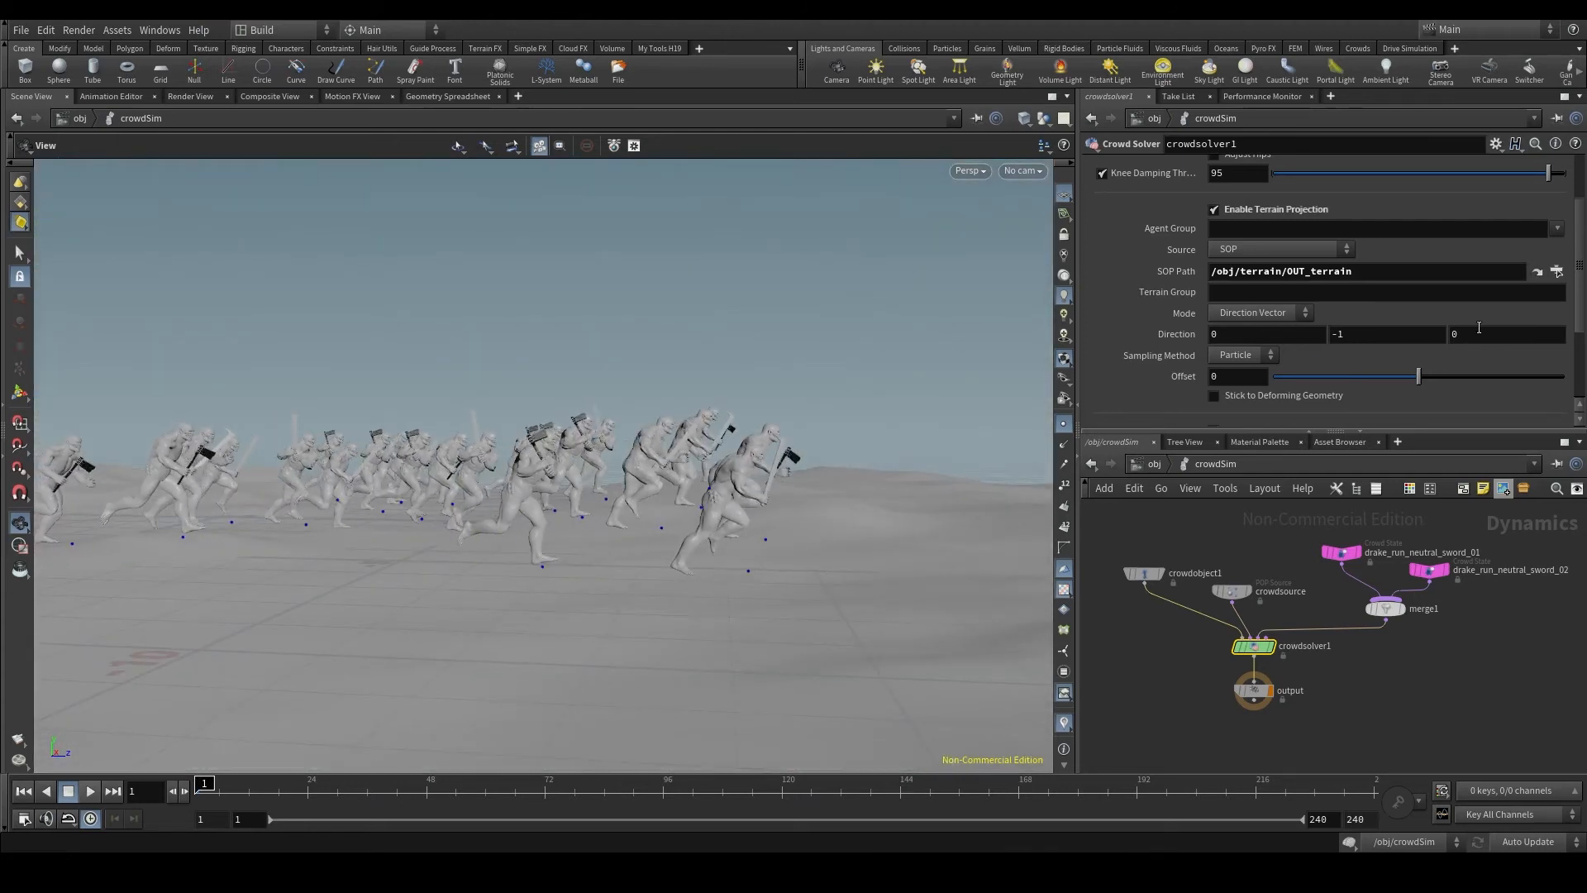
Try the Up Attribute projection mode, inspect the agents on the terrain, and switch back to Direction Vector
{"action": "left_click", "coordinate": [1248, 312]}
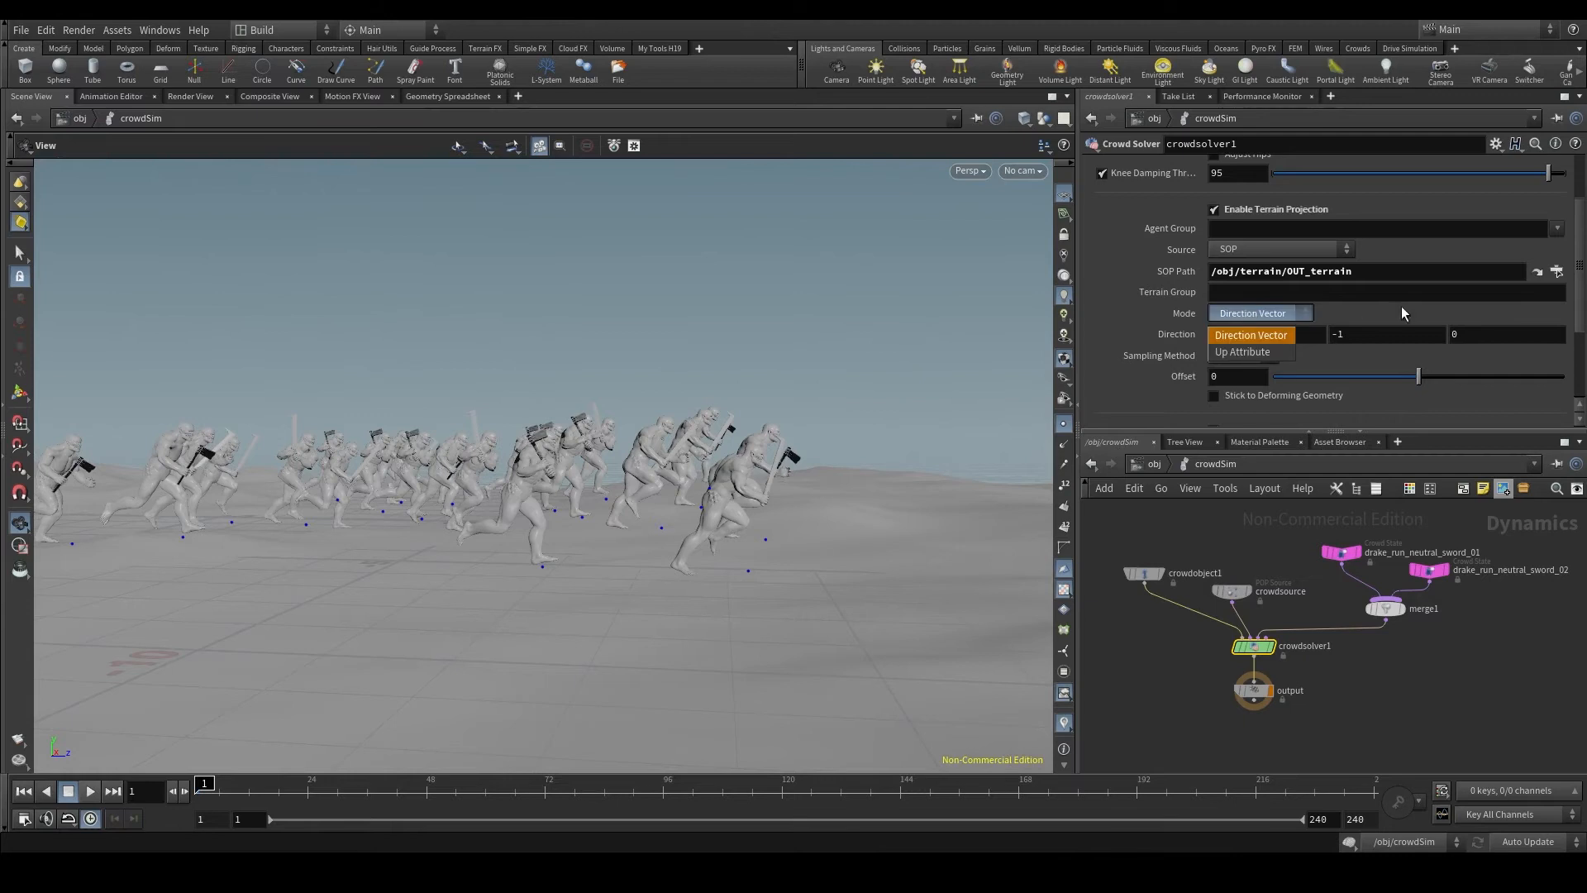
{"action": "left_click", "coordinate": [1241, 351]}
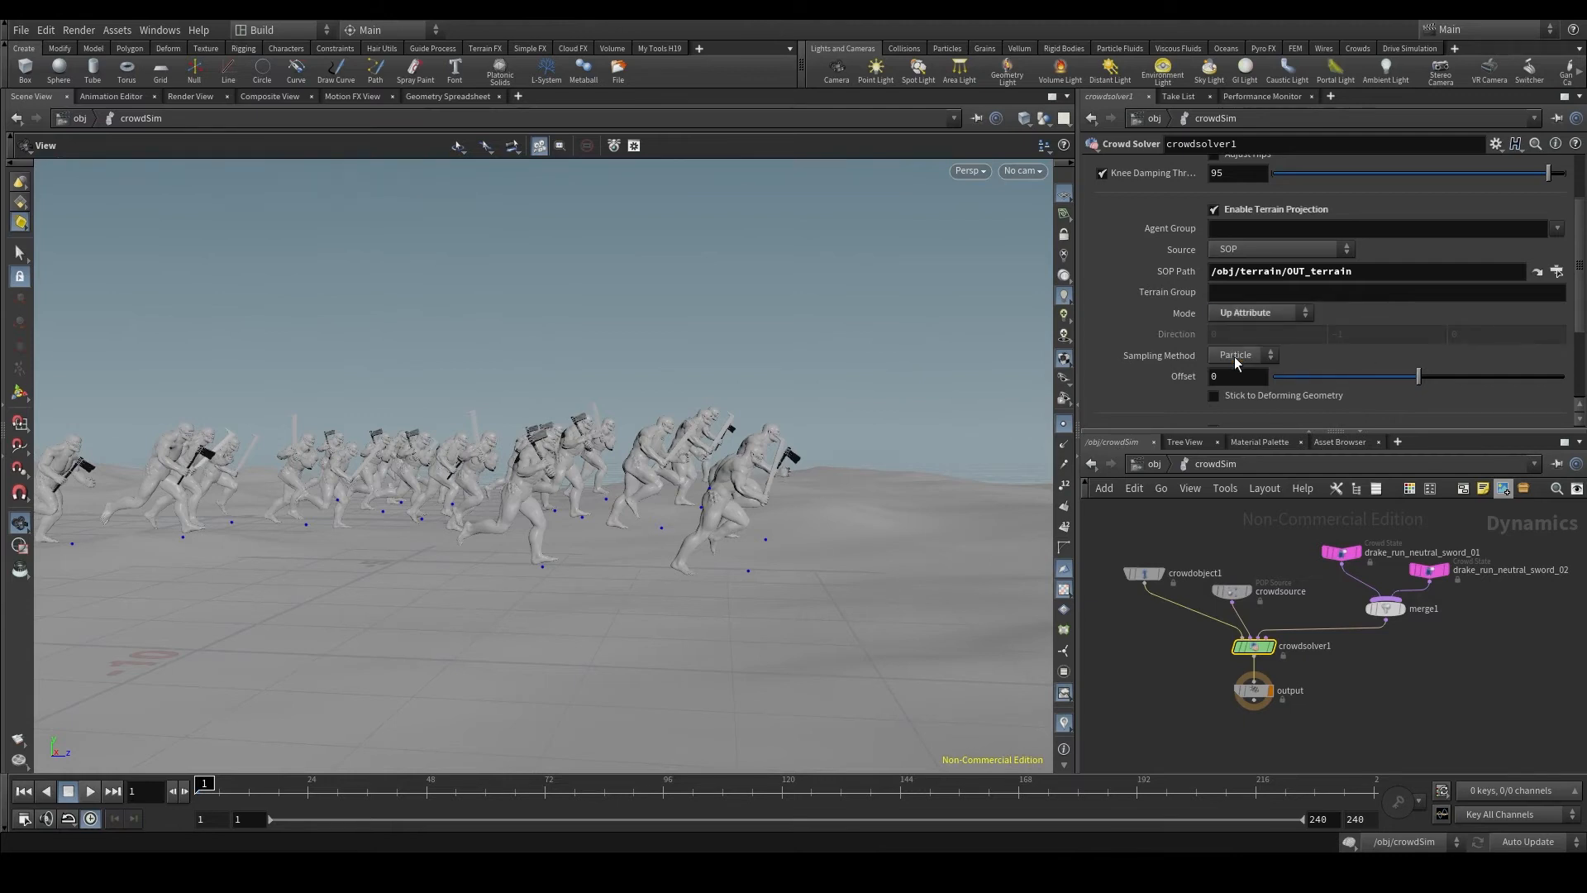
{"action": "left_click_drag", "start_coordinate": [765, 470], "coordinate": [718, 403]}
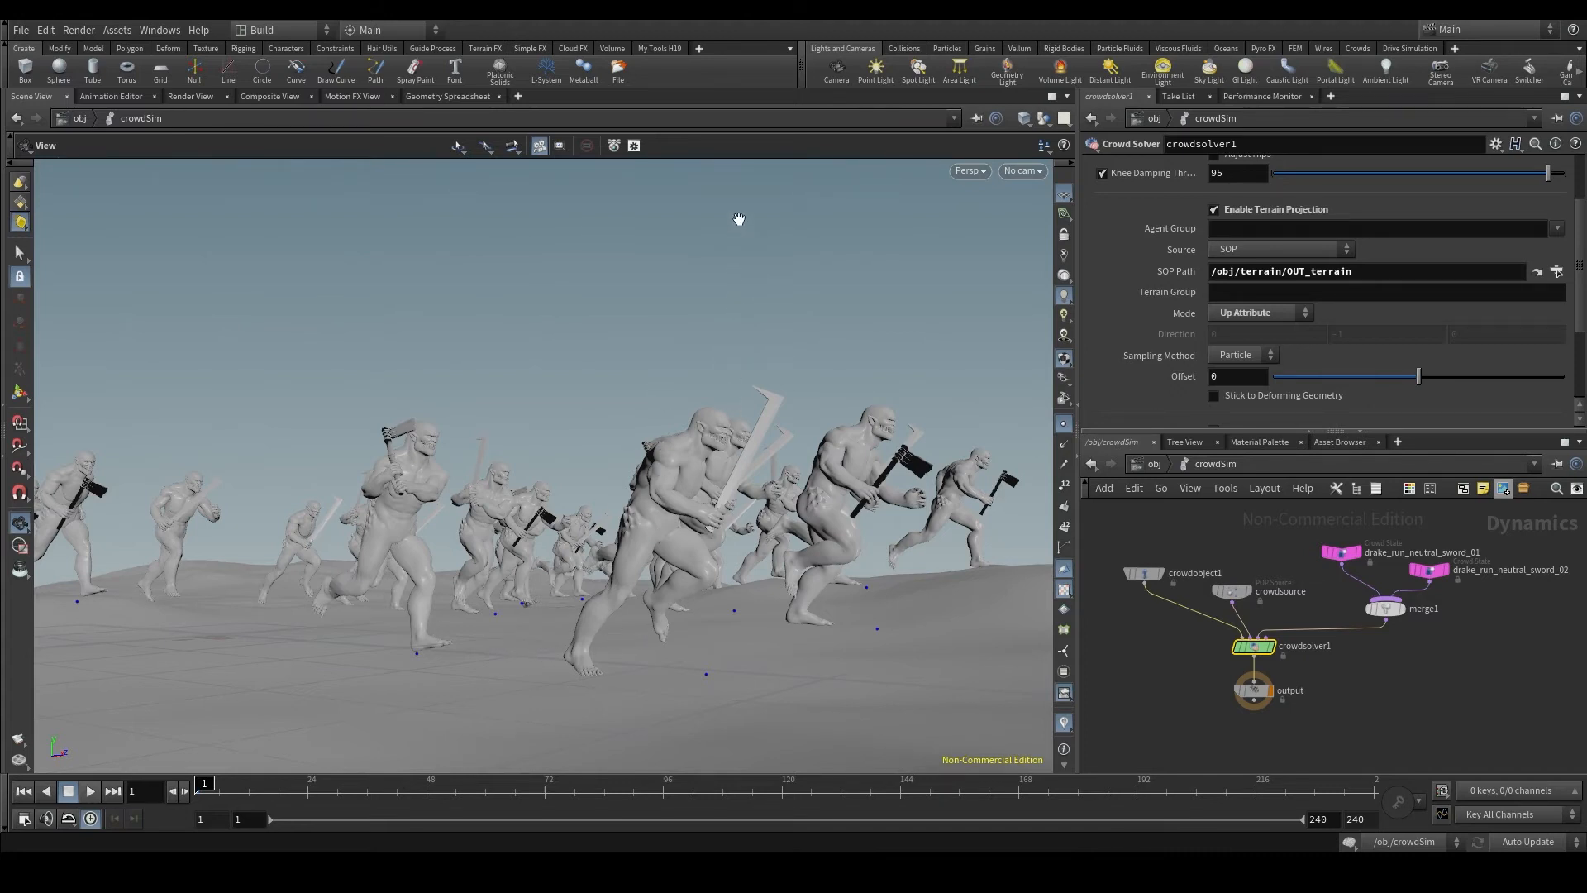
{"action": "left_click", "coordinate": [1248, 314]}
{"action": "left_click", "coordinate": [1255, 335]}
{"action": "left_click_drag", "start_coordinate": [670, 581], "coordinate": [651, 537]}
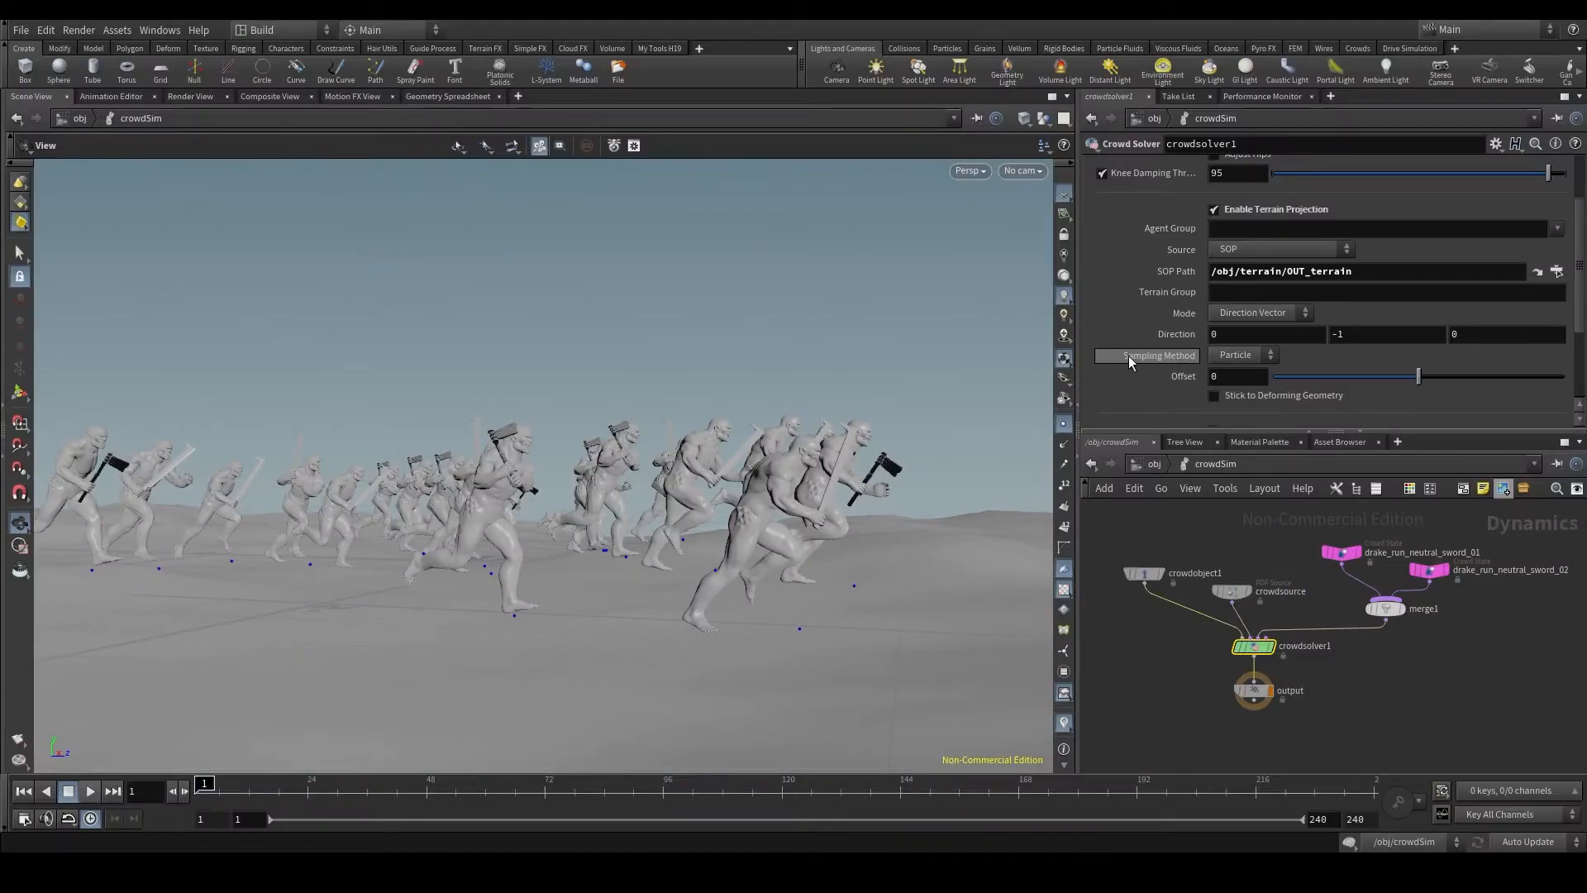
Examine the agents' feet and particle points up close against the terrain with the Particle sampling method
{"action": "mouse_move", "coordinate": [1166, 358]}
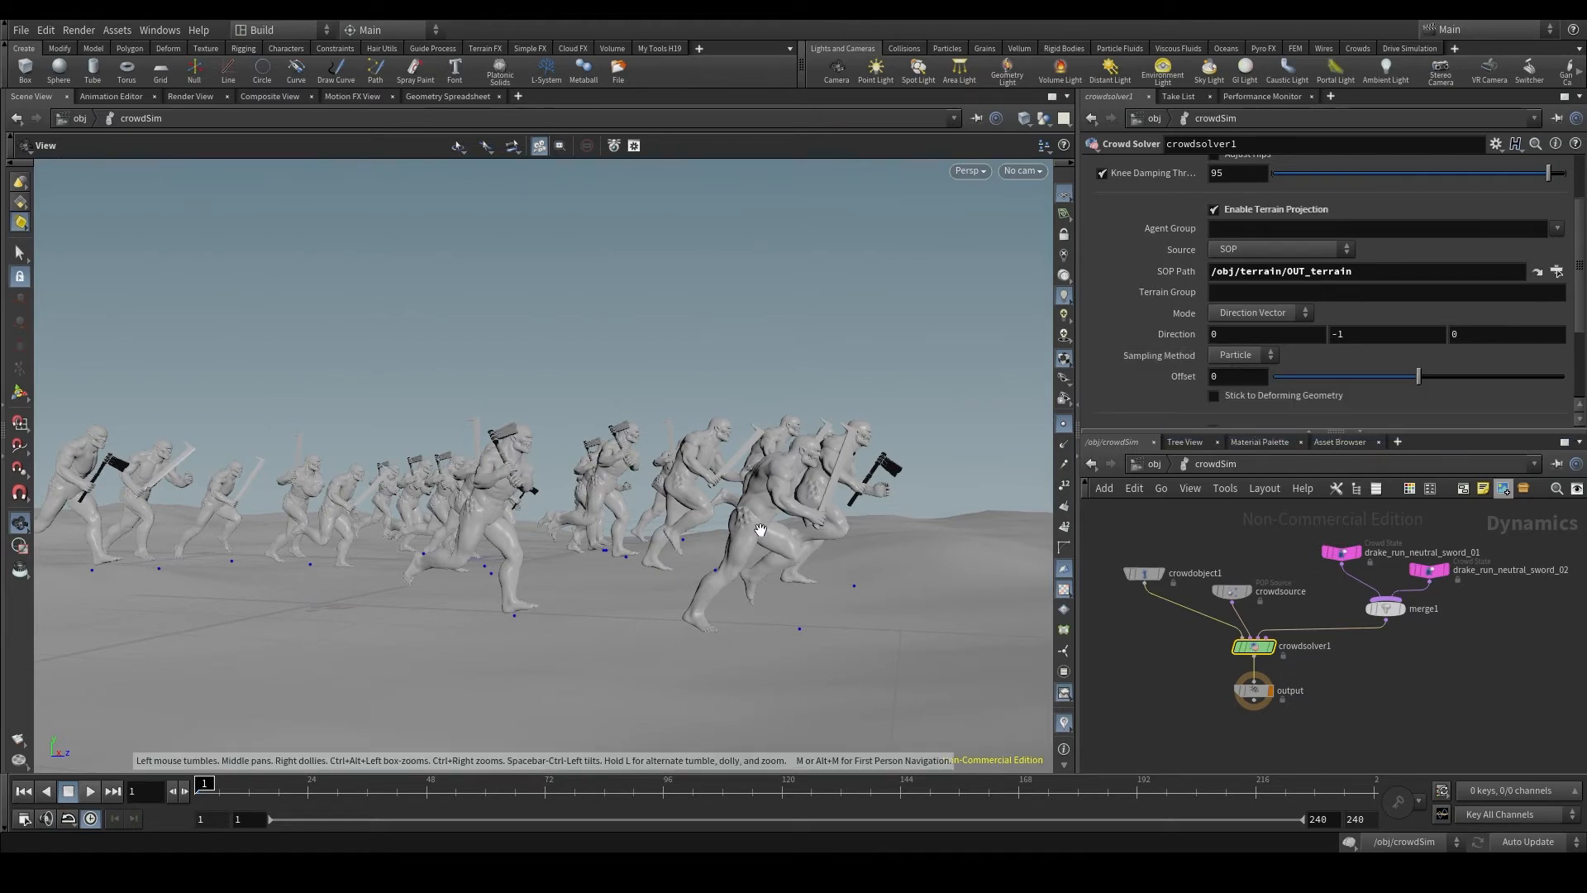
{"action": "left_click_drag", "start_coordinate": [761, 533], "coordinate": [764, 553]}
{"action": "middle_click_drag", "start_coordinate": [765, 553], "coordinate": [702, 501]}
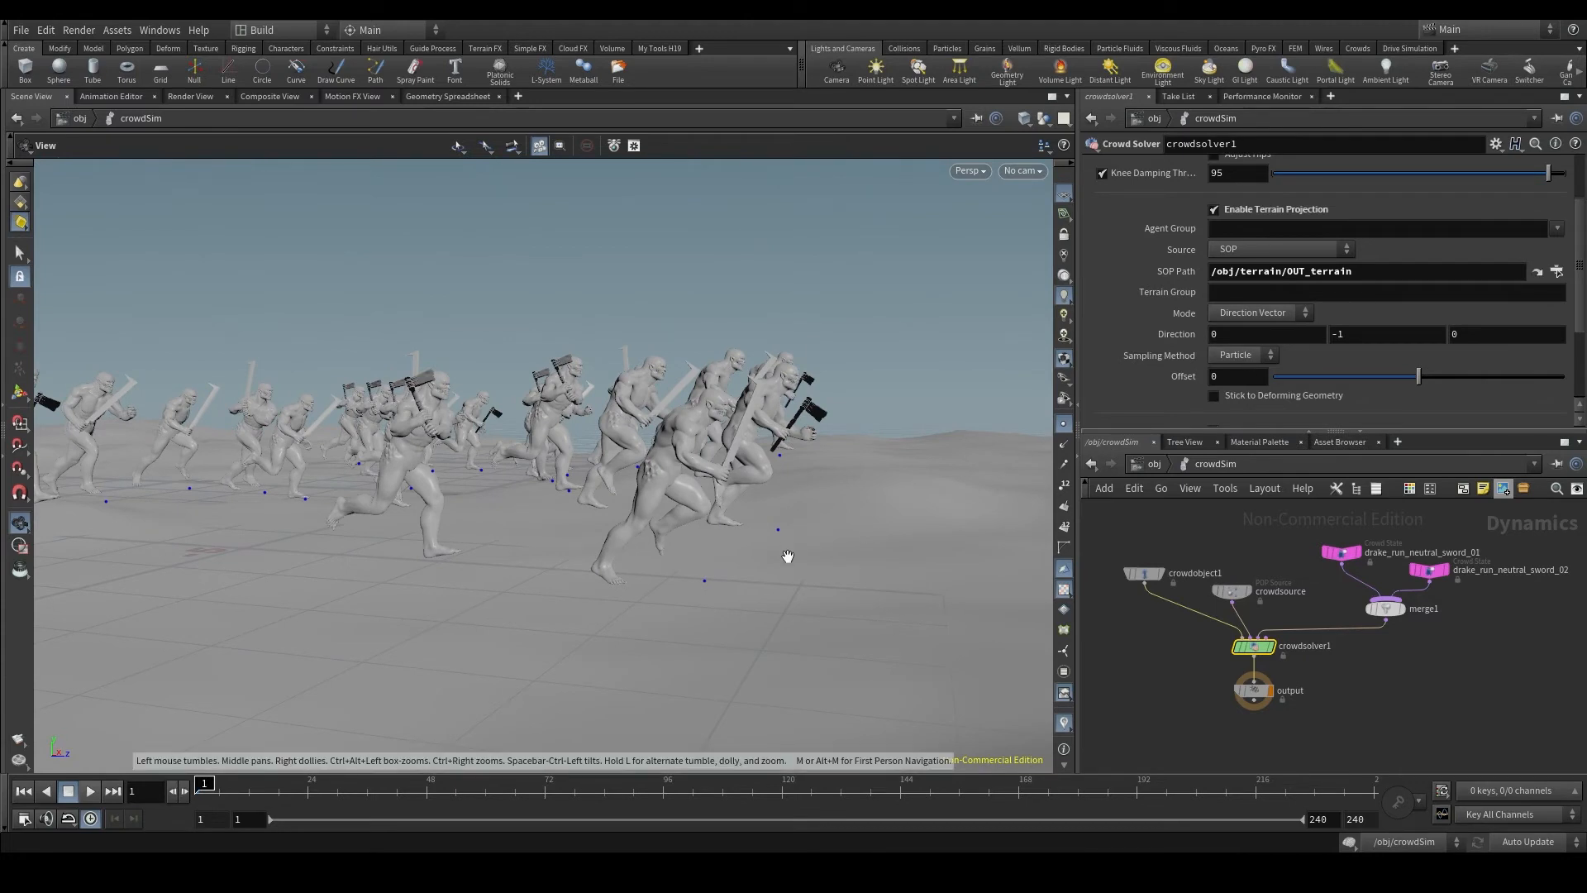
{"action": "mouse_move", "coordinate": [719, 552]}
{"action": "left_mouse_down"}
{"action": "mouse_move", "coordinate": [662, 542]}
{"action": "mouse_move", "coordinate": [706, 533]}
{"action": "left_mouse_up"}
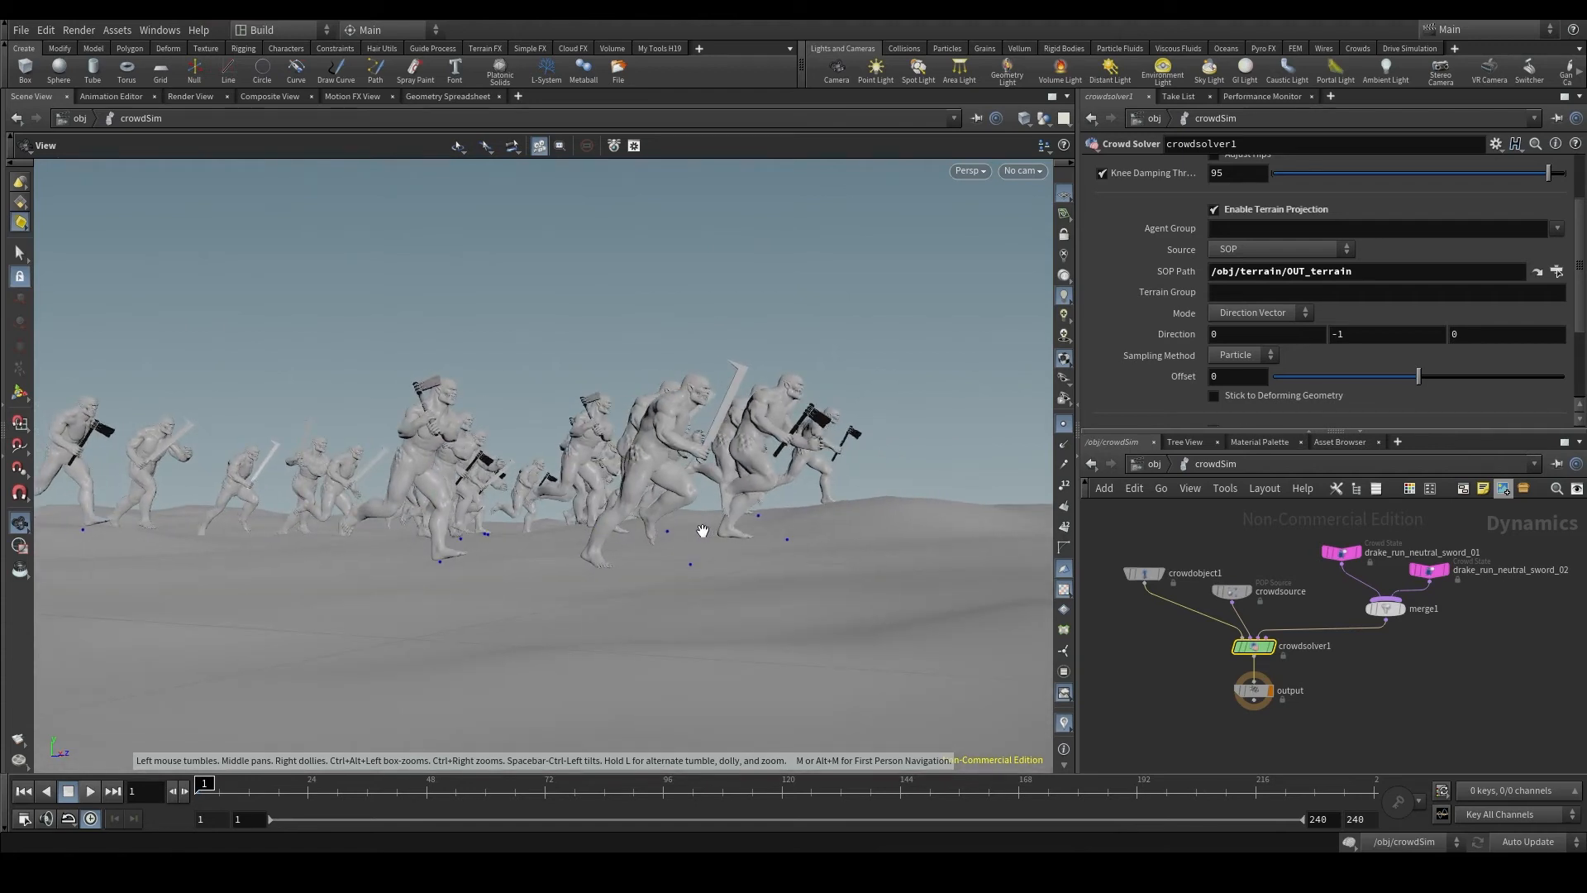
{"action": "scroll", "coordinate": [465, 535], "scroll_direction": "up", "scroll_amount": 6}
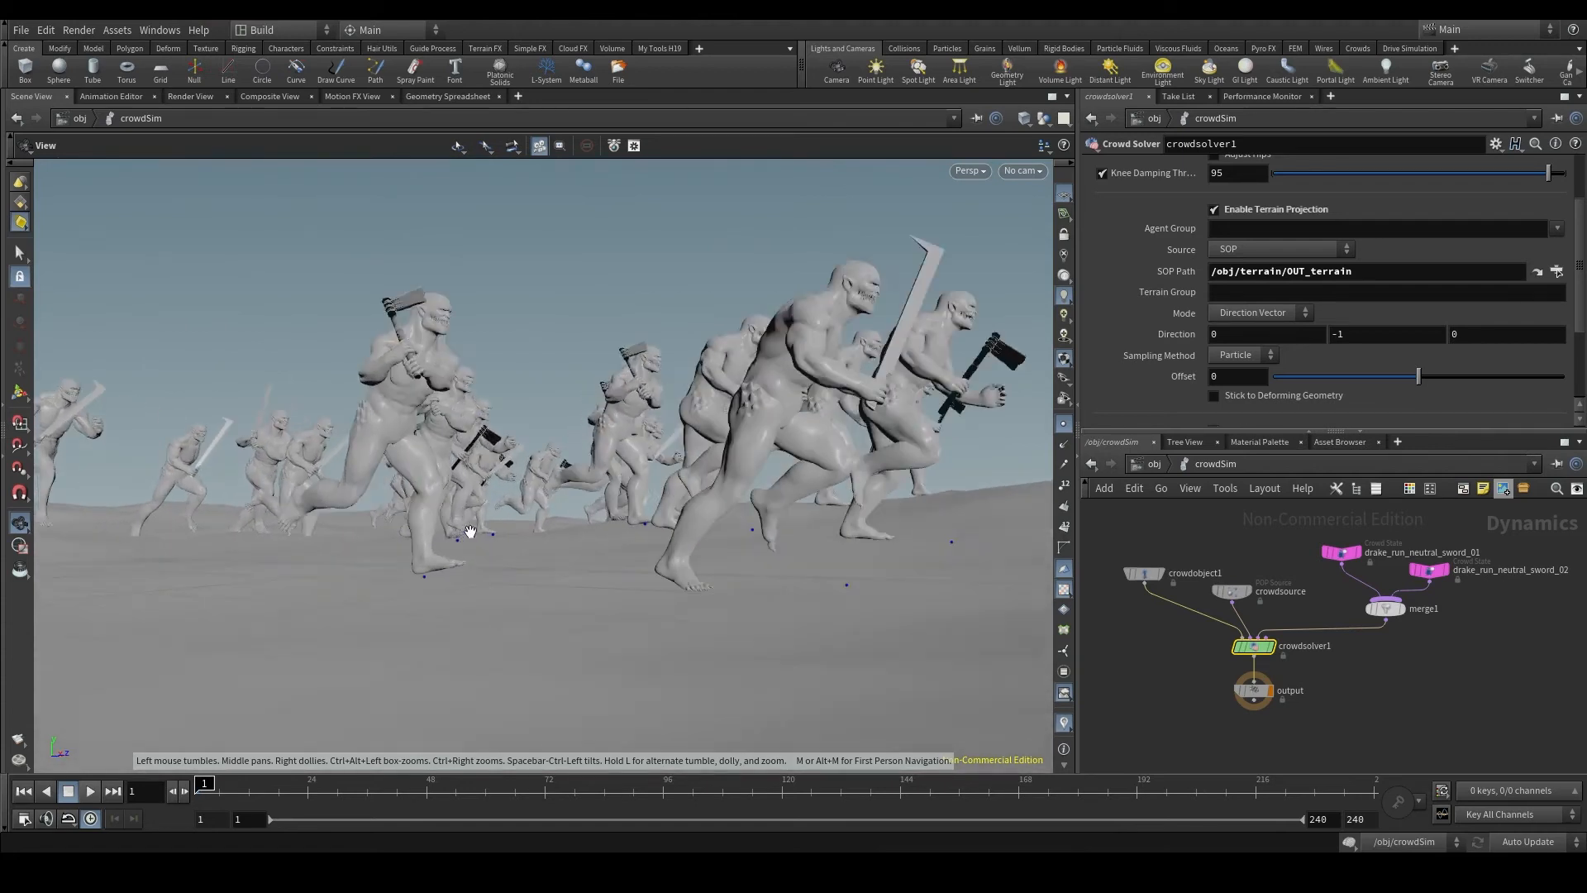
{"action": "scroll", "coordinate": [470, 534], "scroll_direction": "up", "scroll_amount": 3}
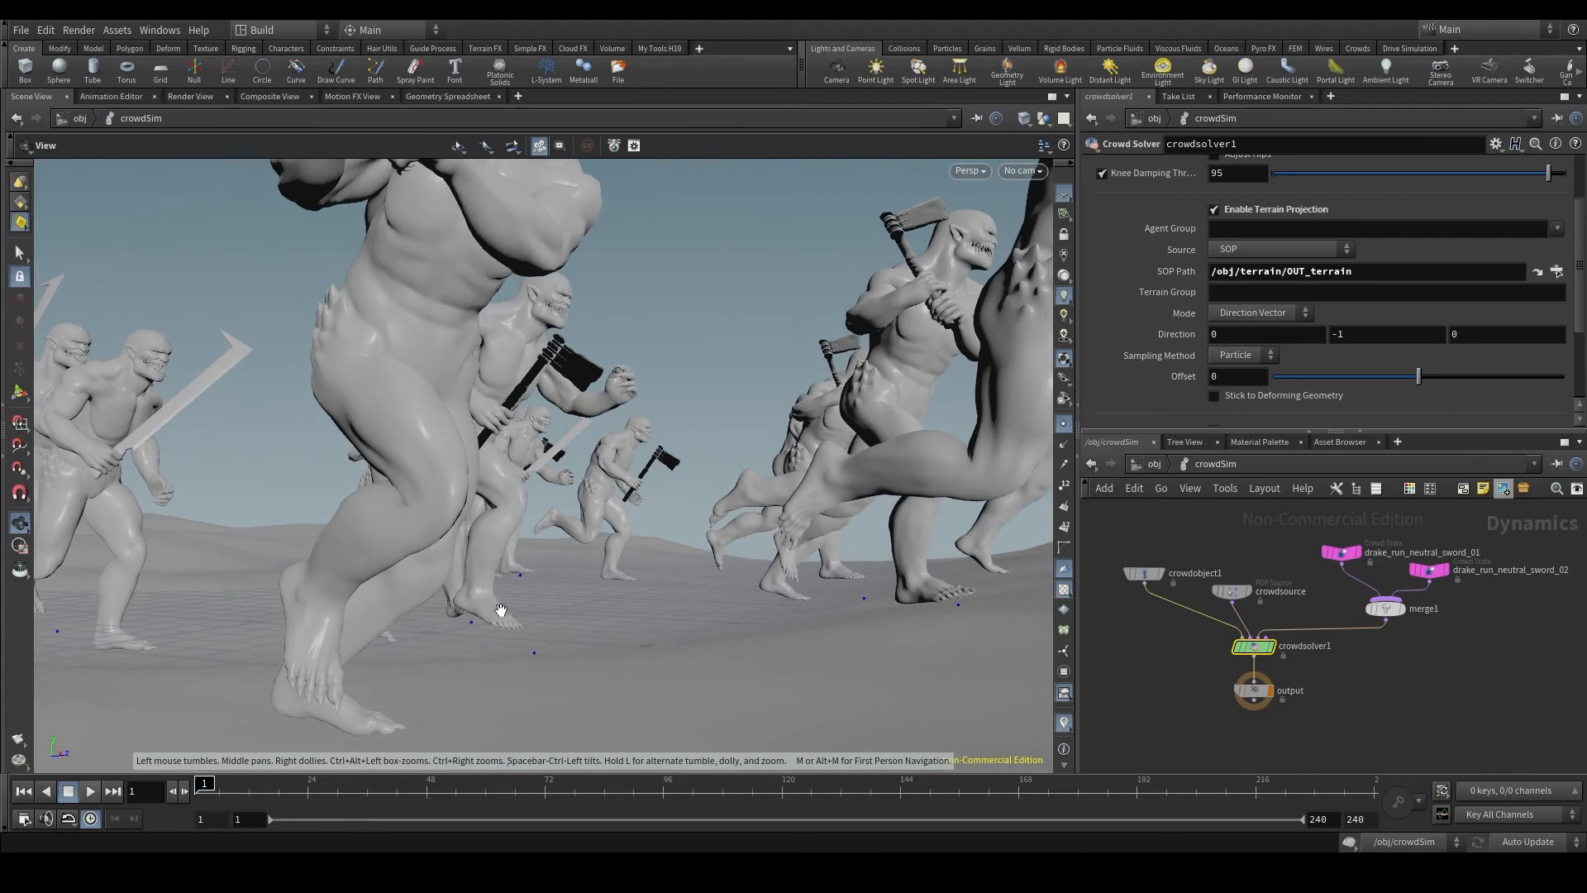
{"action": "left_click_drag", "start_coordinate": [500, 611], "coordinate": [606, 579]}
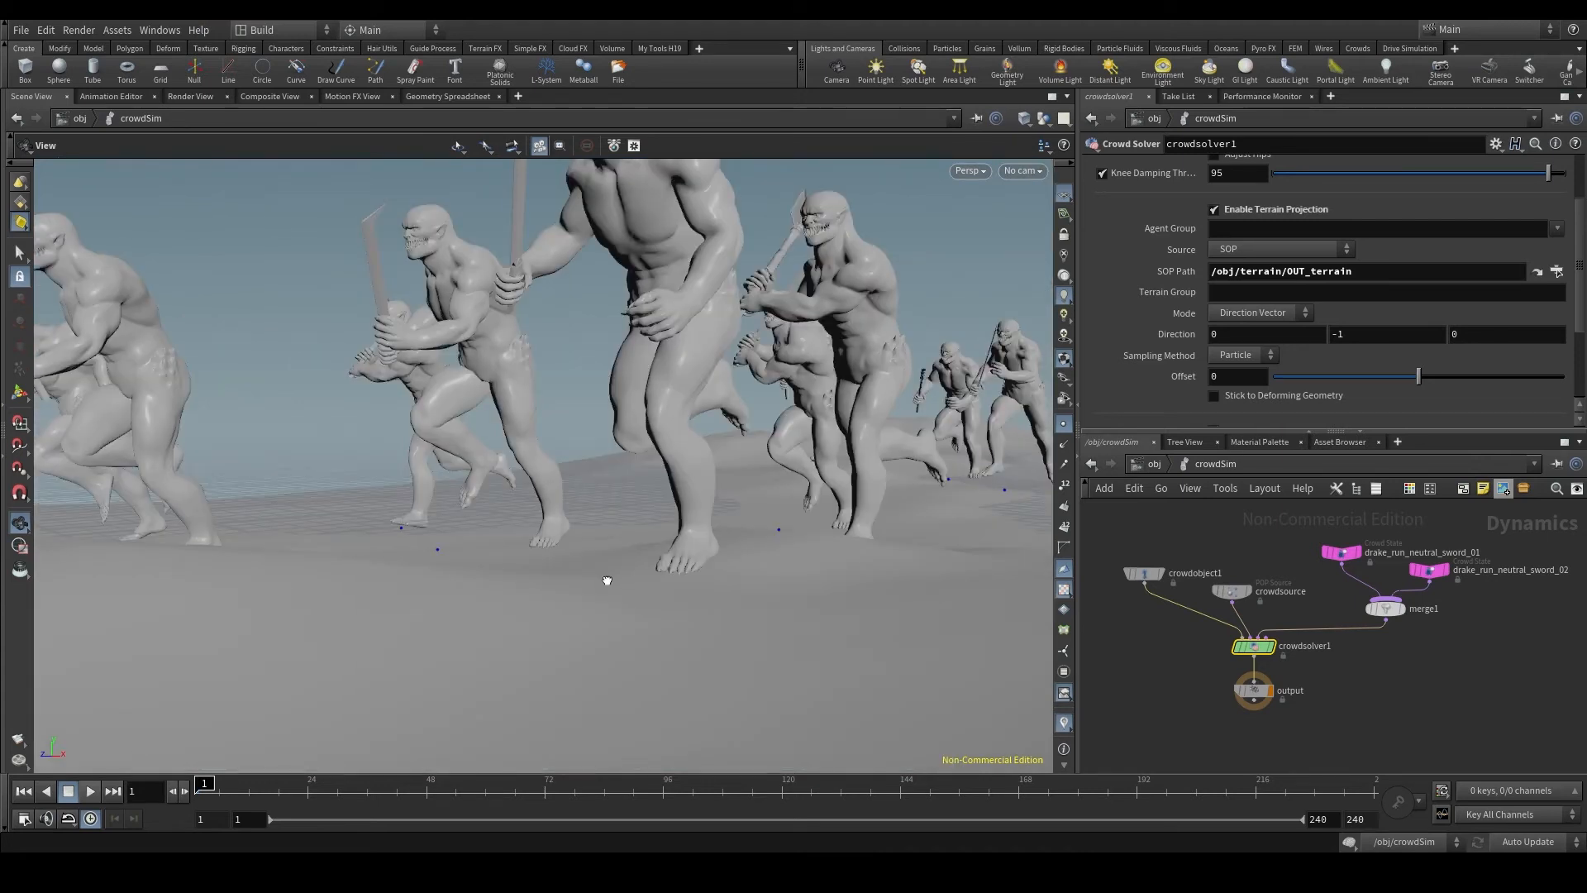
{"action": "left_click_drag", "start_coordinate": [607, 581], "coordinate": [596, 486]}
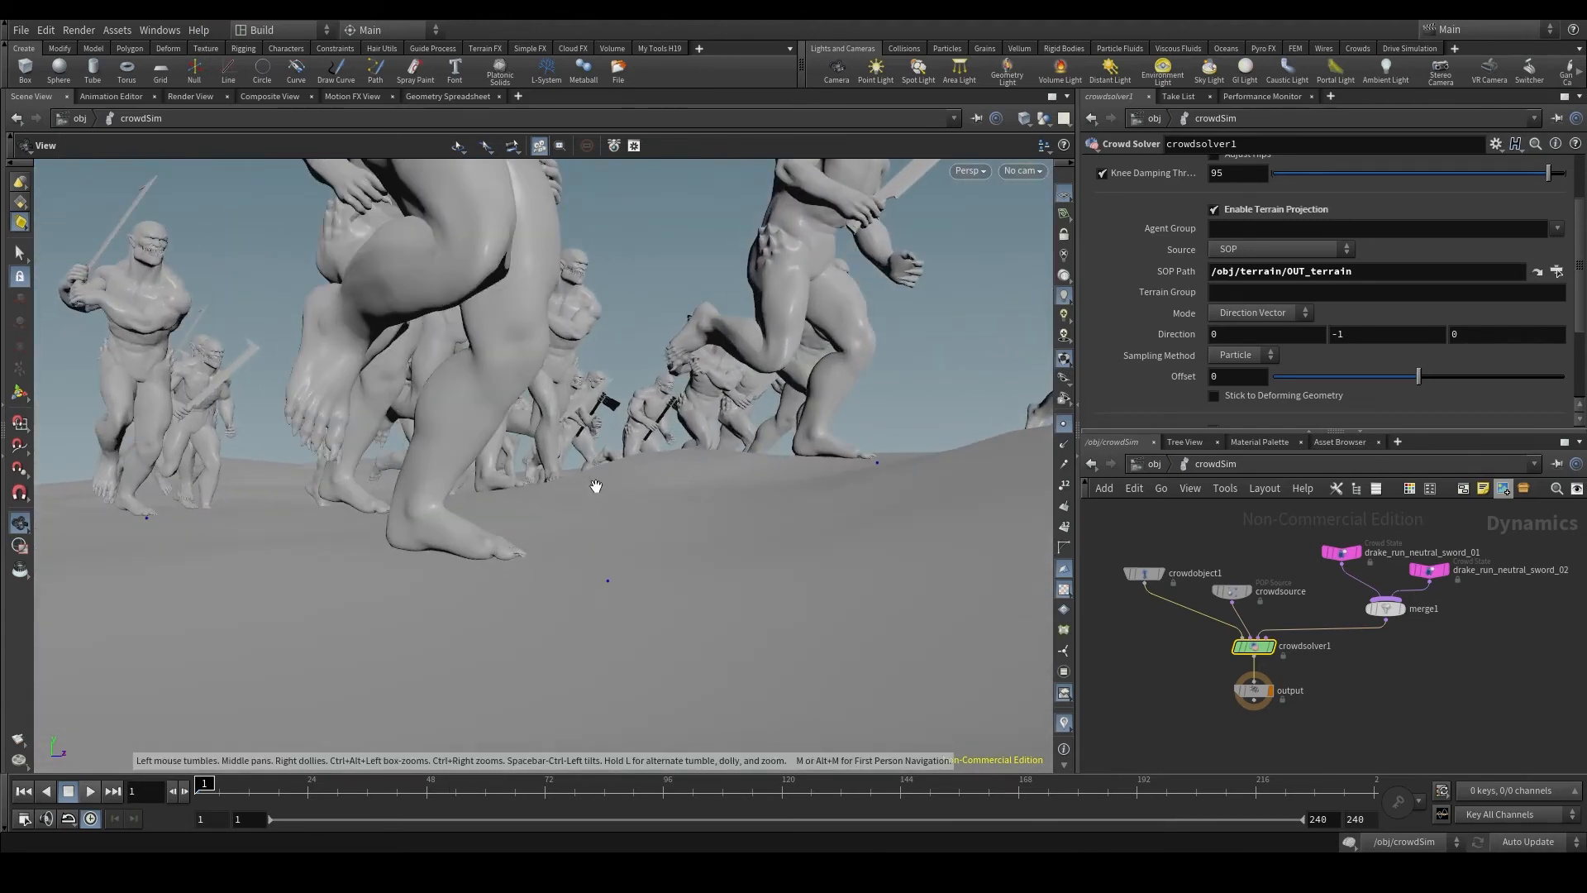
Try the Foot sampling method, return to Particle, and inspect the foot contact with the terrain up close
{"action": "left_click", "coordinate": [1248, 354]}
{"action": "left_click", "coordinate": [1240, 376]}
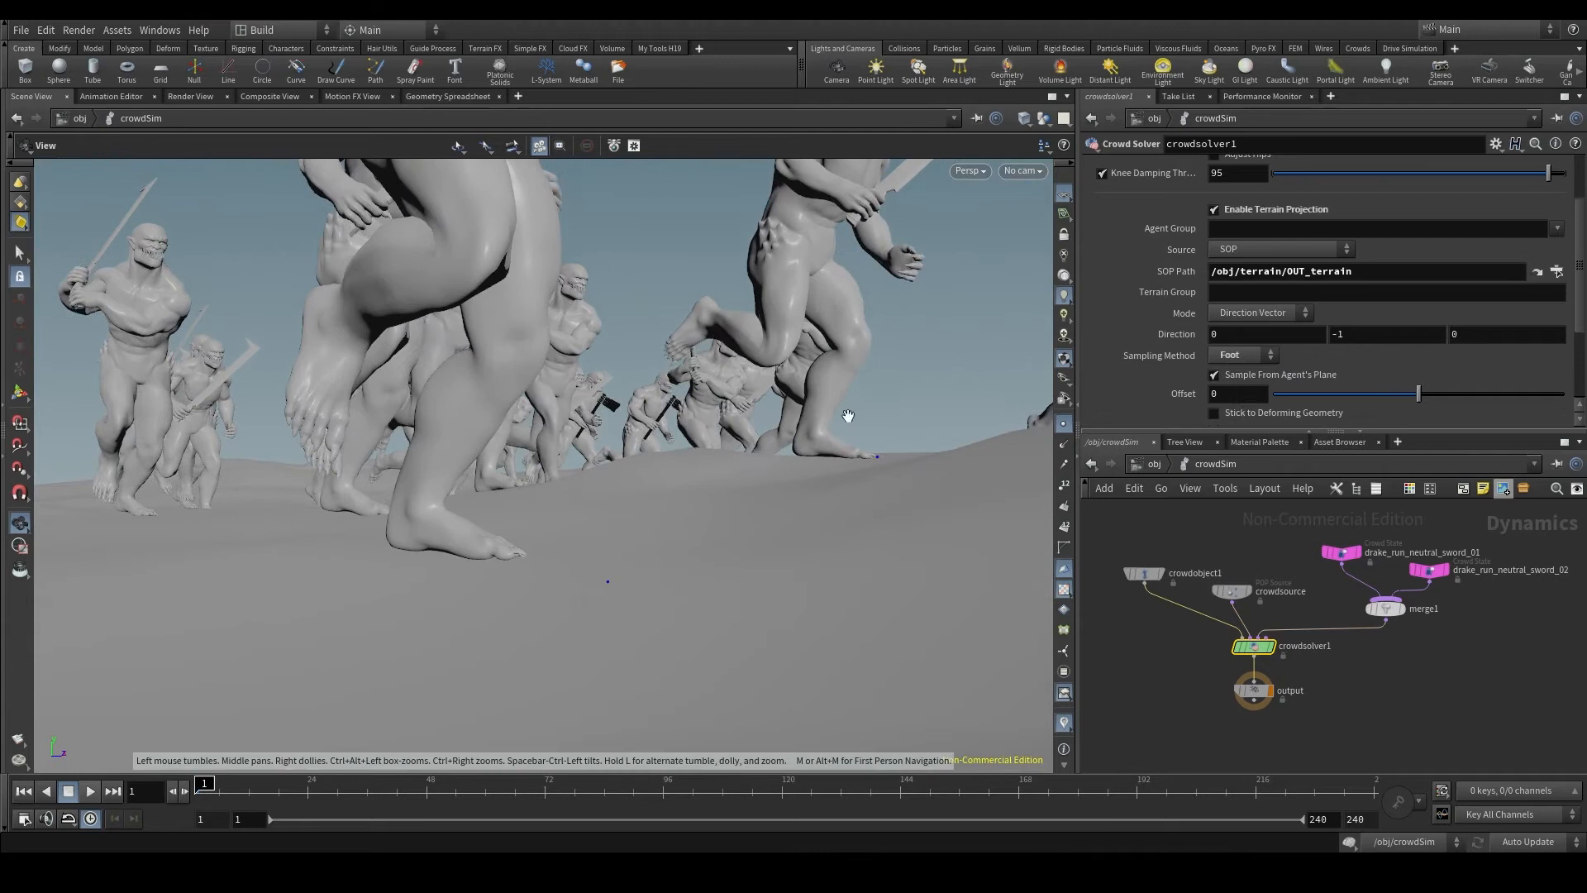
{"action": "left_click", "coordinate": [1238, 355]}
{"action": "left_click", "coordinate": [1240, 373]}
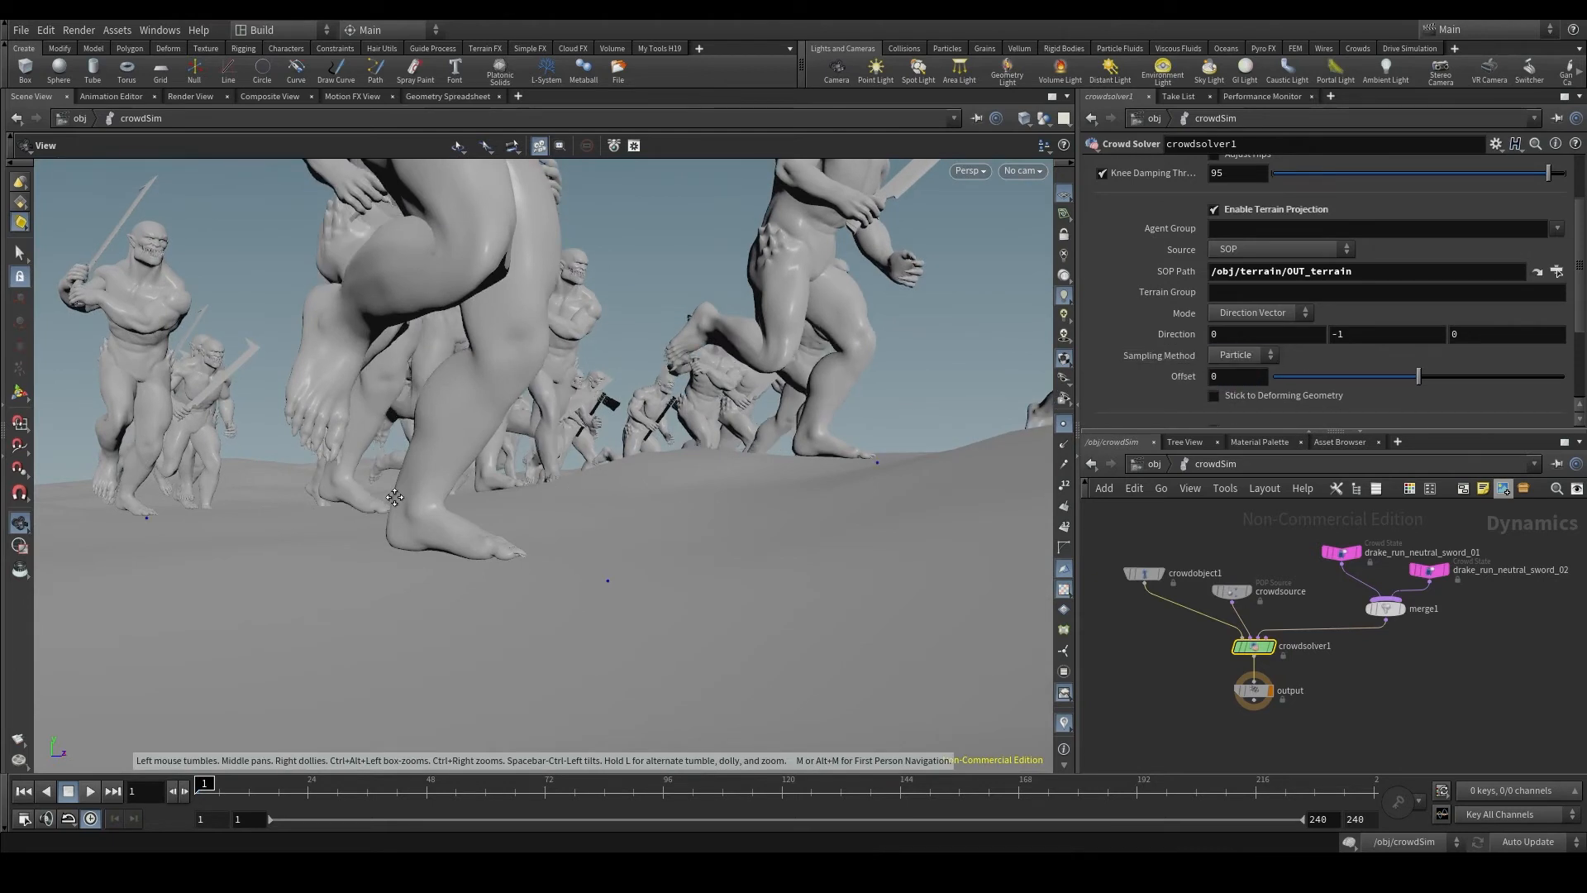
{"action": "middle_click_drag", "start_coordinate": [395, 498], "coordinate": [762, 514]}
{"action": "right_click_drag", "start_coordinate": [762, 514], "coordinate": [604, 511]}
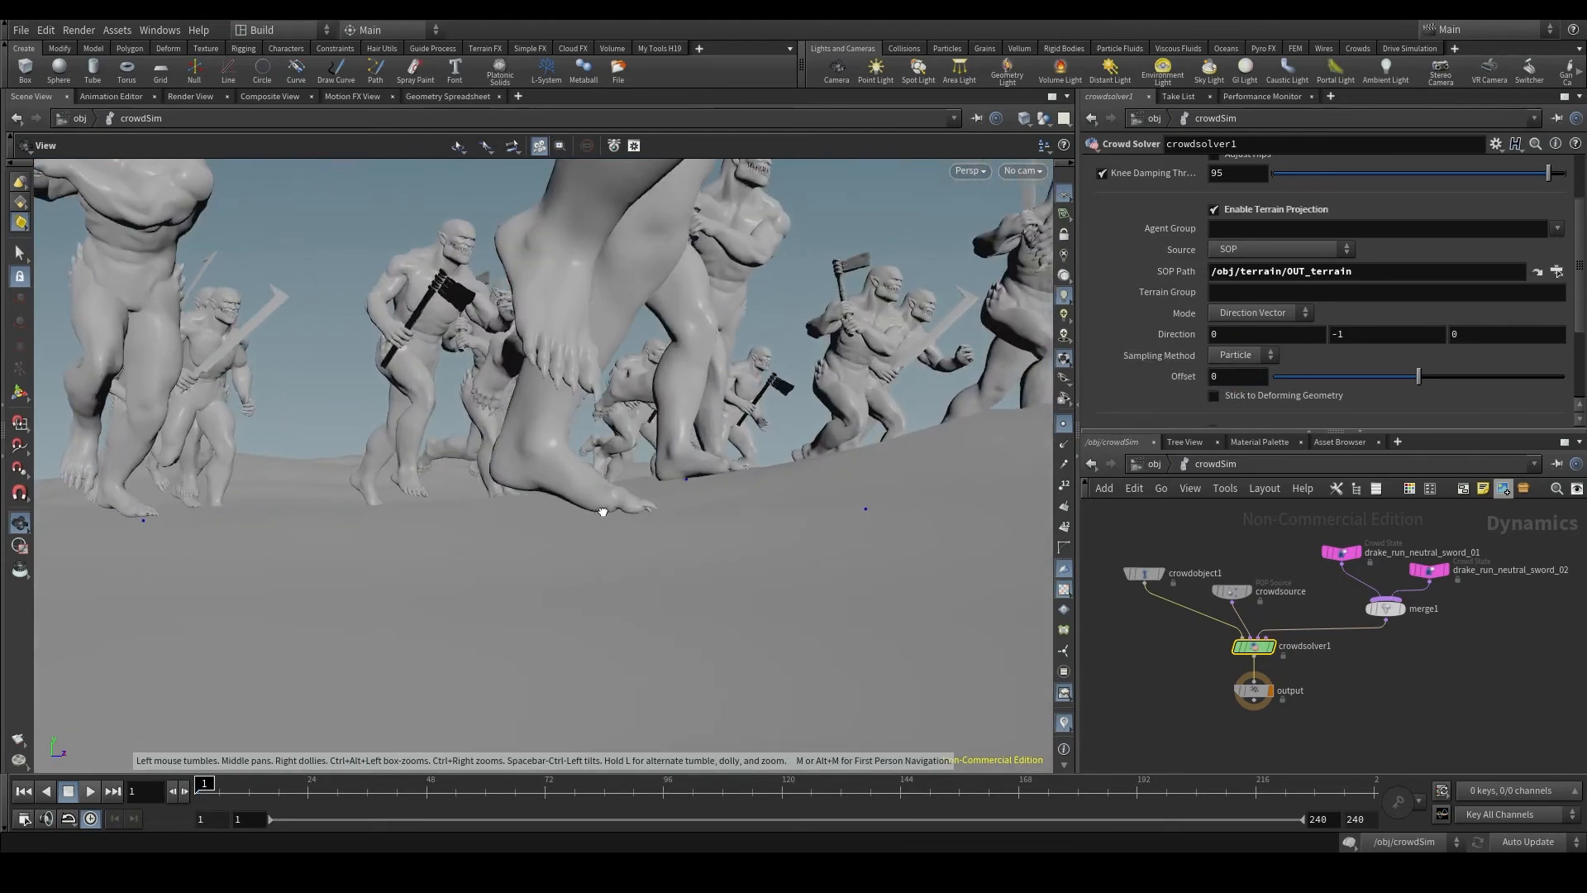
{"action": "left_click_drag", "start_coordinate": [603, 512], "coordinate": [783, 519]}
{"action": "right_click_drag", "start_coordinate": [784, 519], "coordinate": [694, 538]}
{"action": "middle_click_drag", "start_coordinate": [695, 538], "coordinate": [557, 535]}
{"action": "left_click_drag", "start_coordinate": [556, 535], "coordinate": [481, 547]}
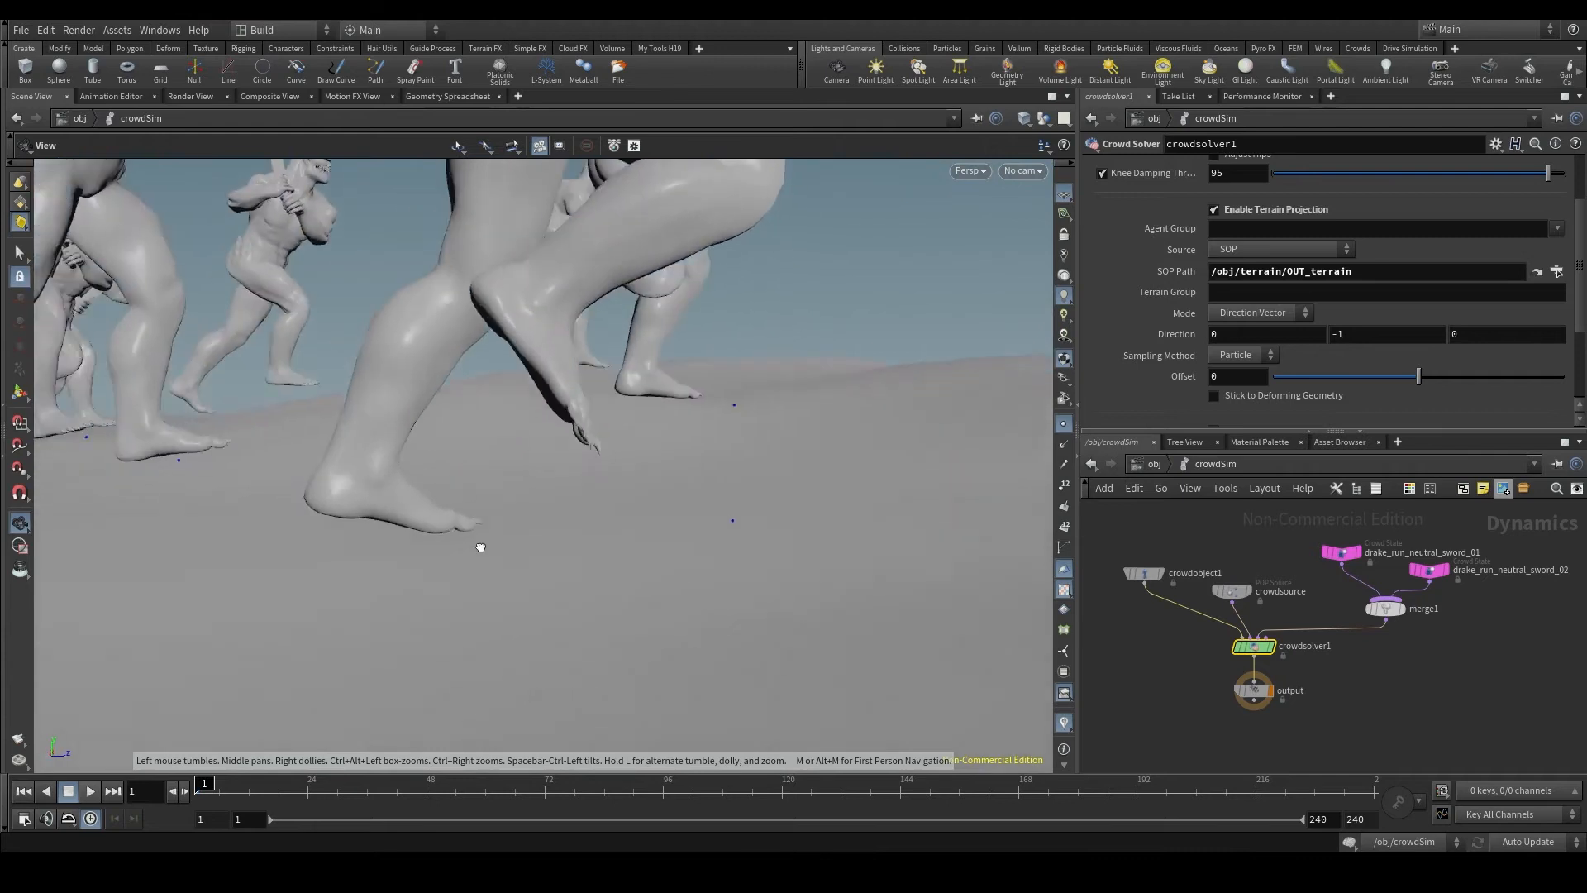
Set the terrain projection's sampling method to Foot, with sampling from the agent's plane on, and check the crowd
{"action": "left_click", "coordinate": [1238, 355]}
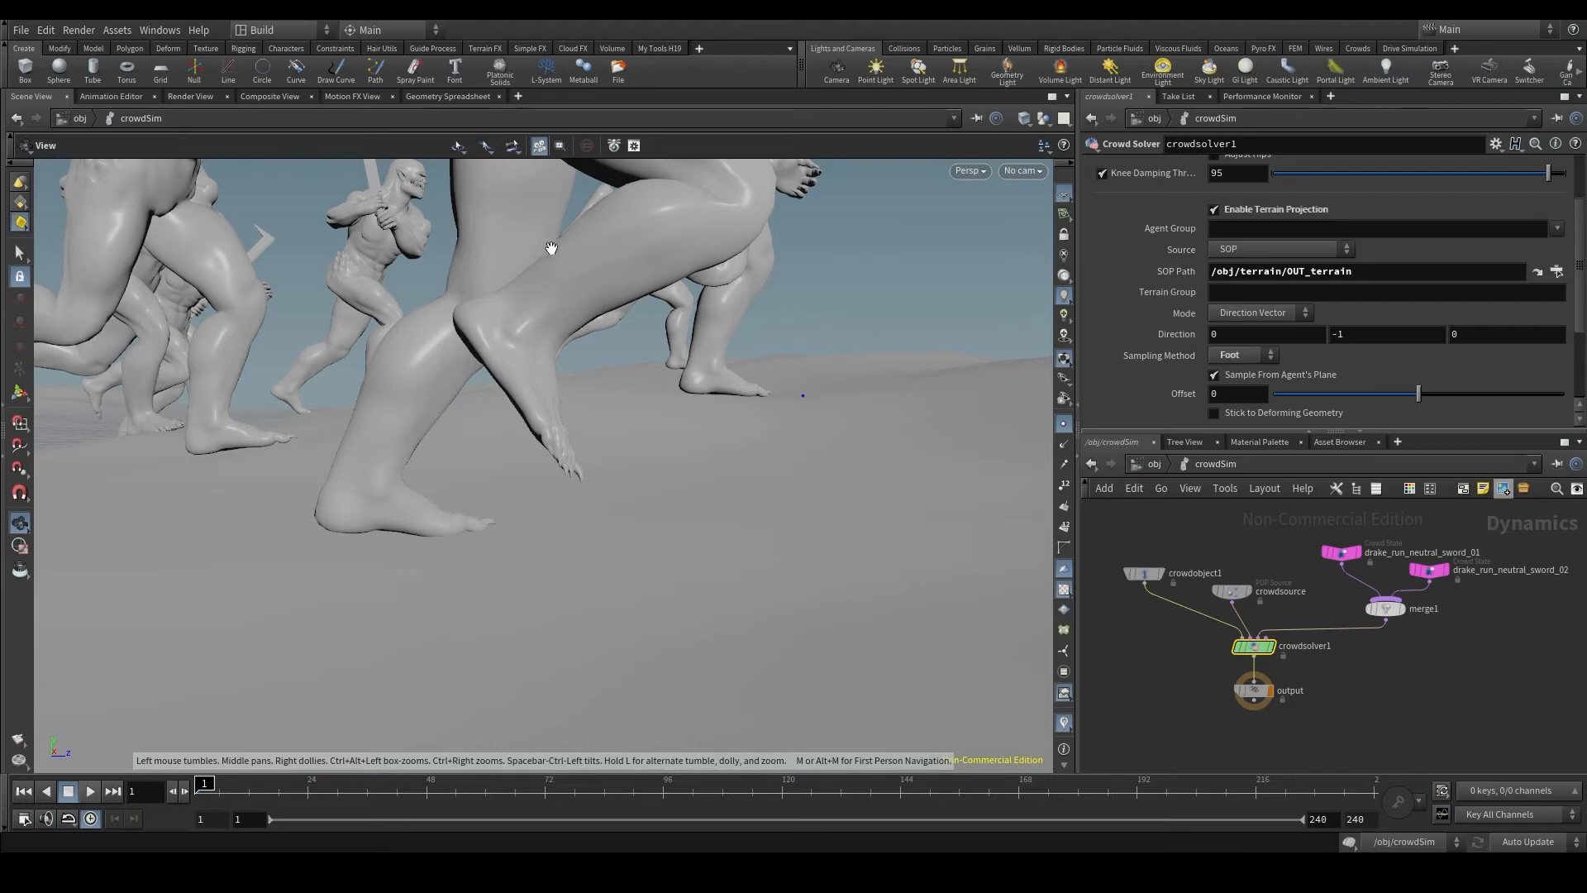
{"action": "left_click", "coordinate": [1261, 356]}
{"action": "left_click", "coordinate": [1232, 377]}
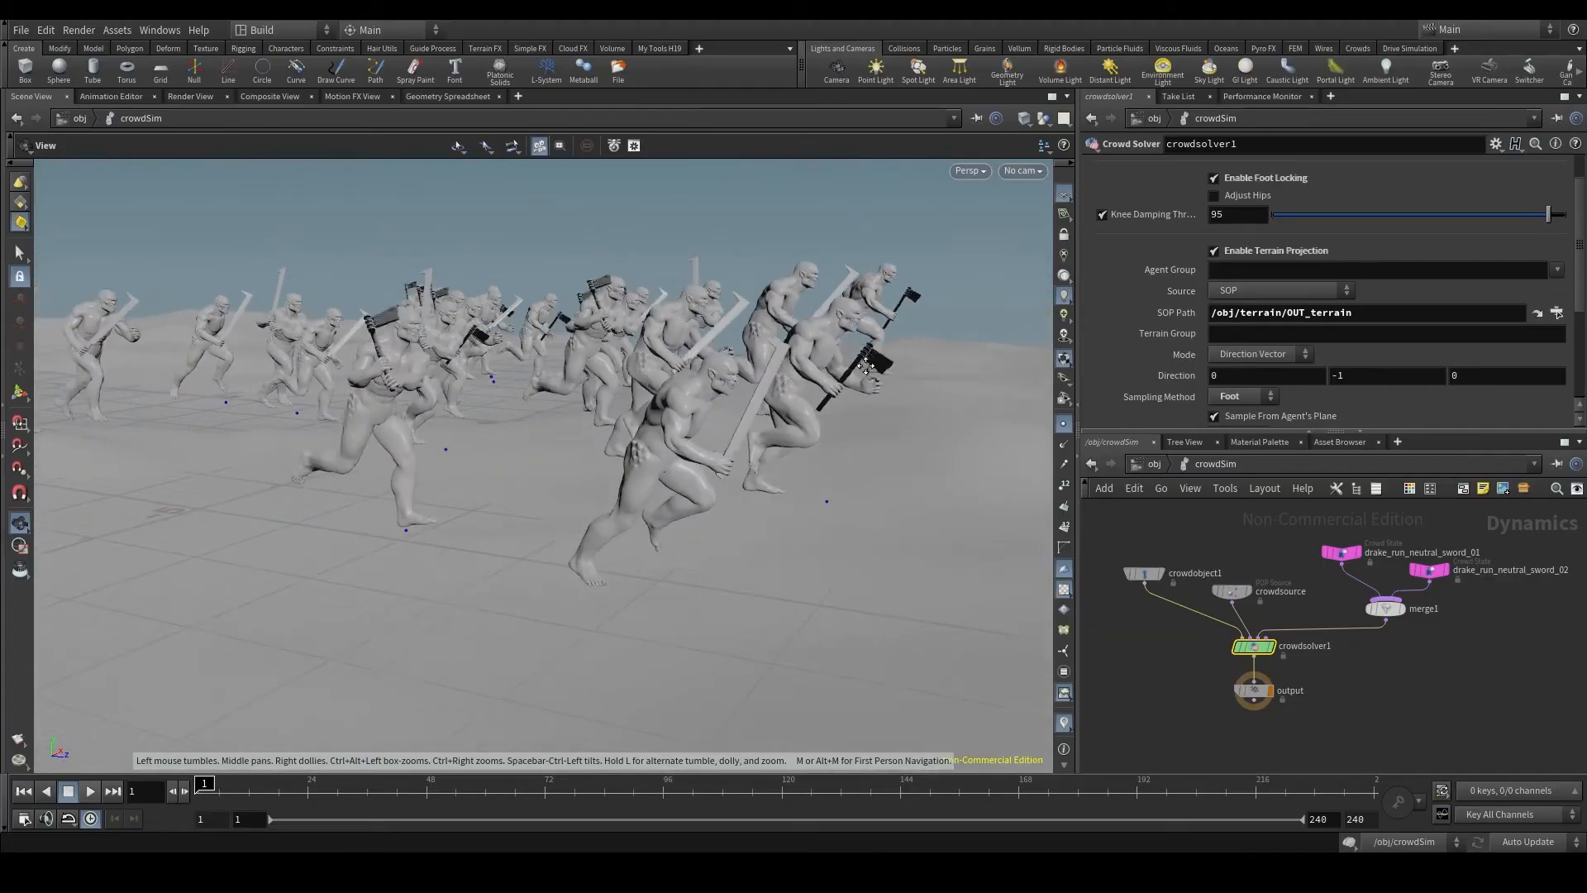
{"action": "left_click_drag", "start_coordinate": [865, 365], "coordinate": [699, 434]}
Toggle terrain projection off and on repeatedly to compare the agents' poses, leaving it enabled
{"action": "scroll", "coordinate": [1419, 330], "scroll_direction": "down", "scroll_amount": 4}
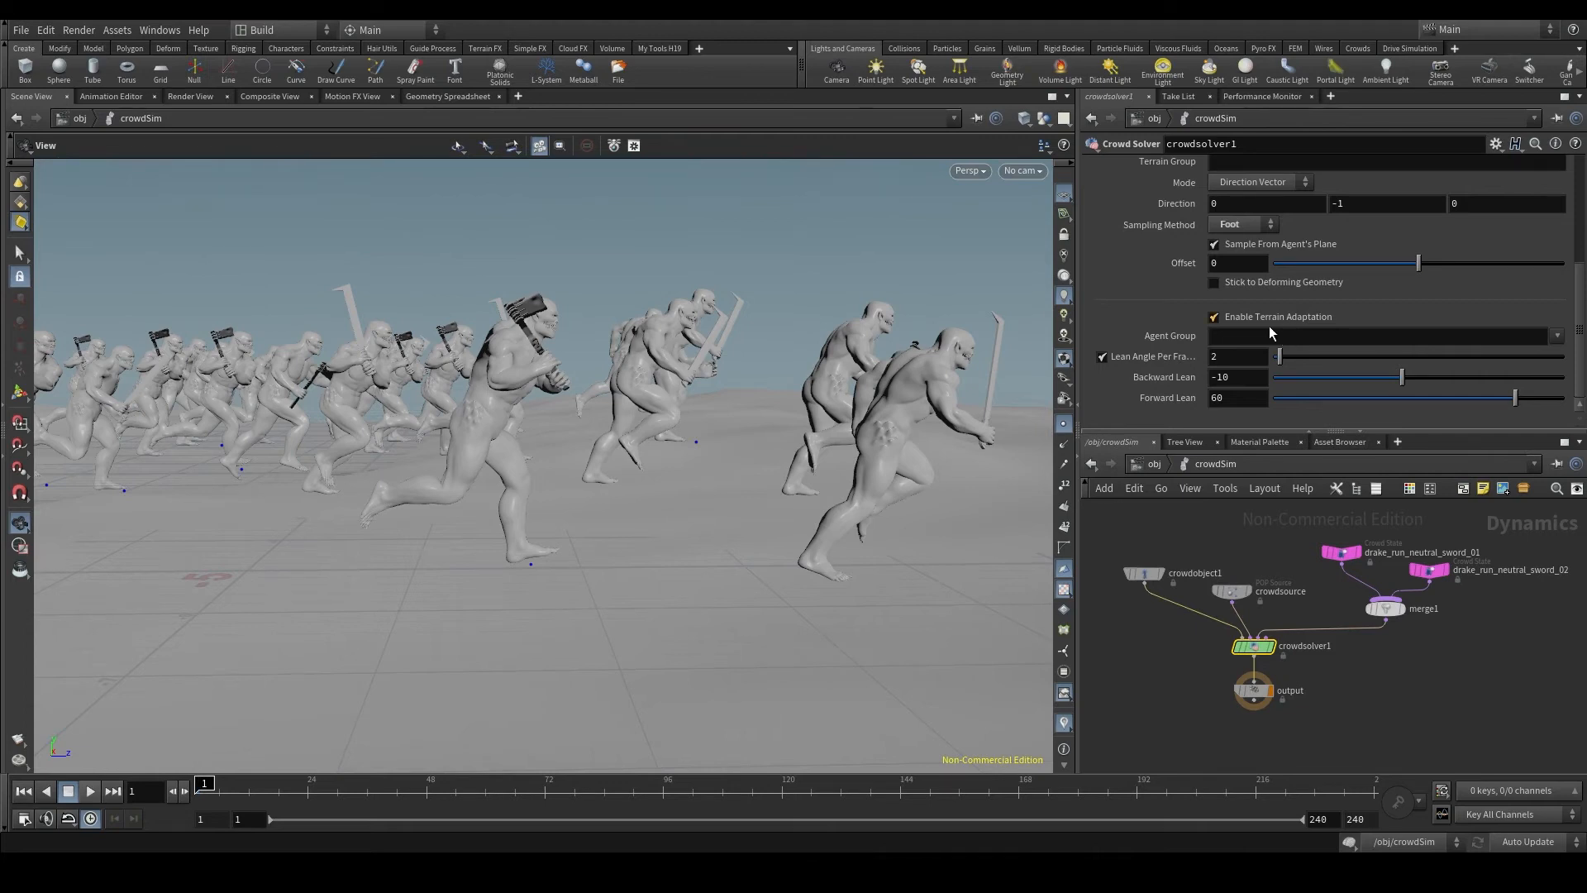
{"action": "scroll", "coordinate": [1322, 336], "scroll_direction": "up", "scroll_amount": 4}
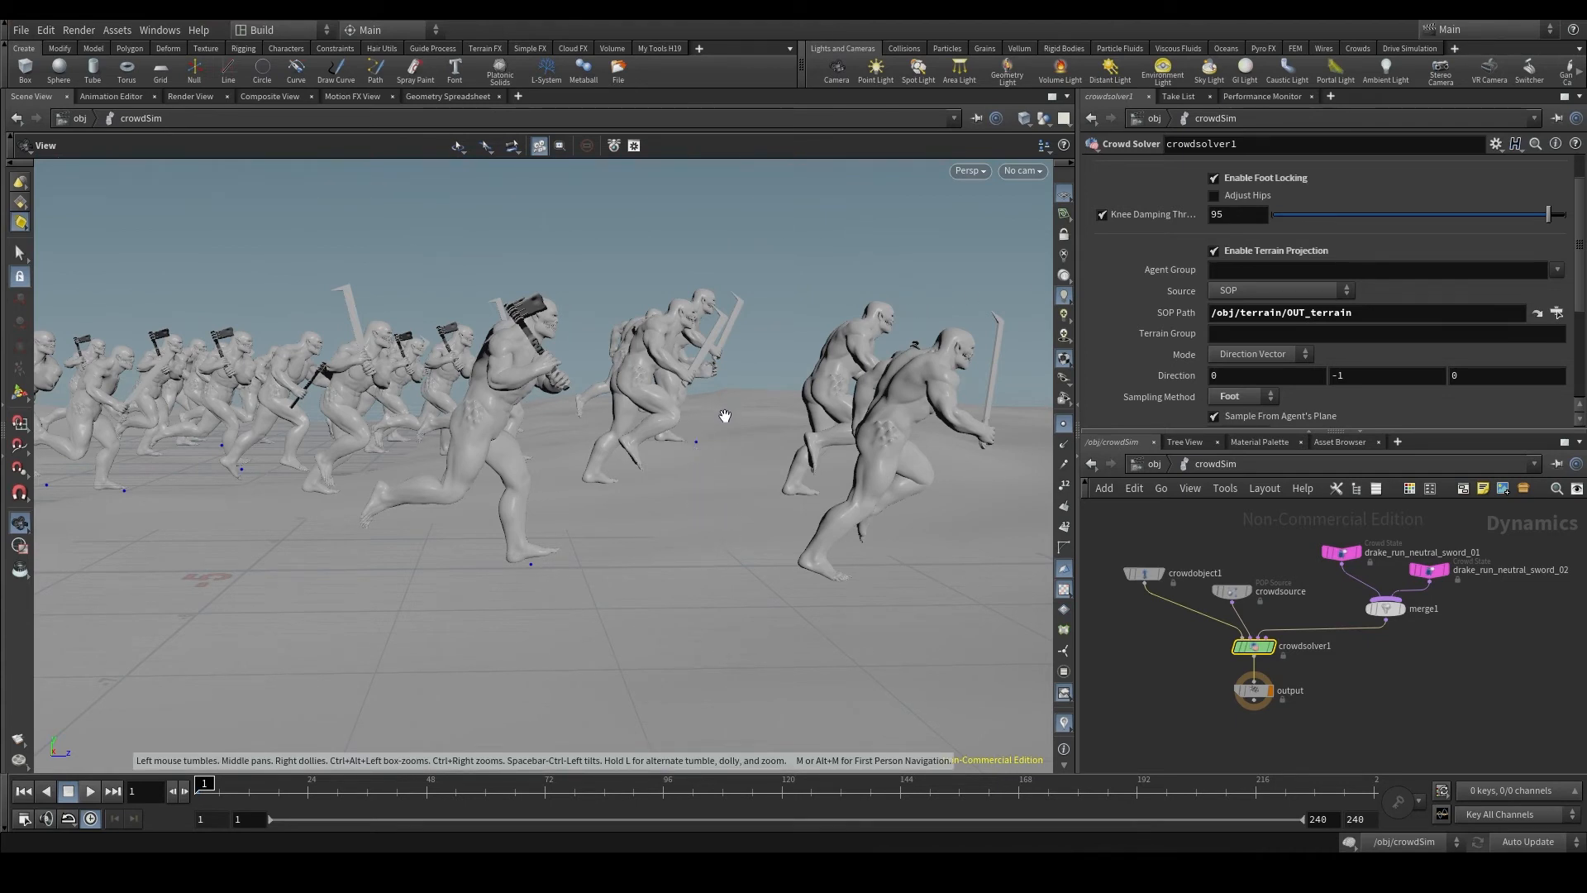
{"action": "left_click", "coordinate": [1237, 250]}
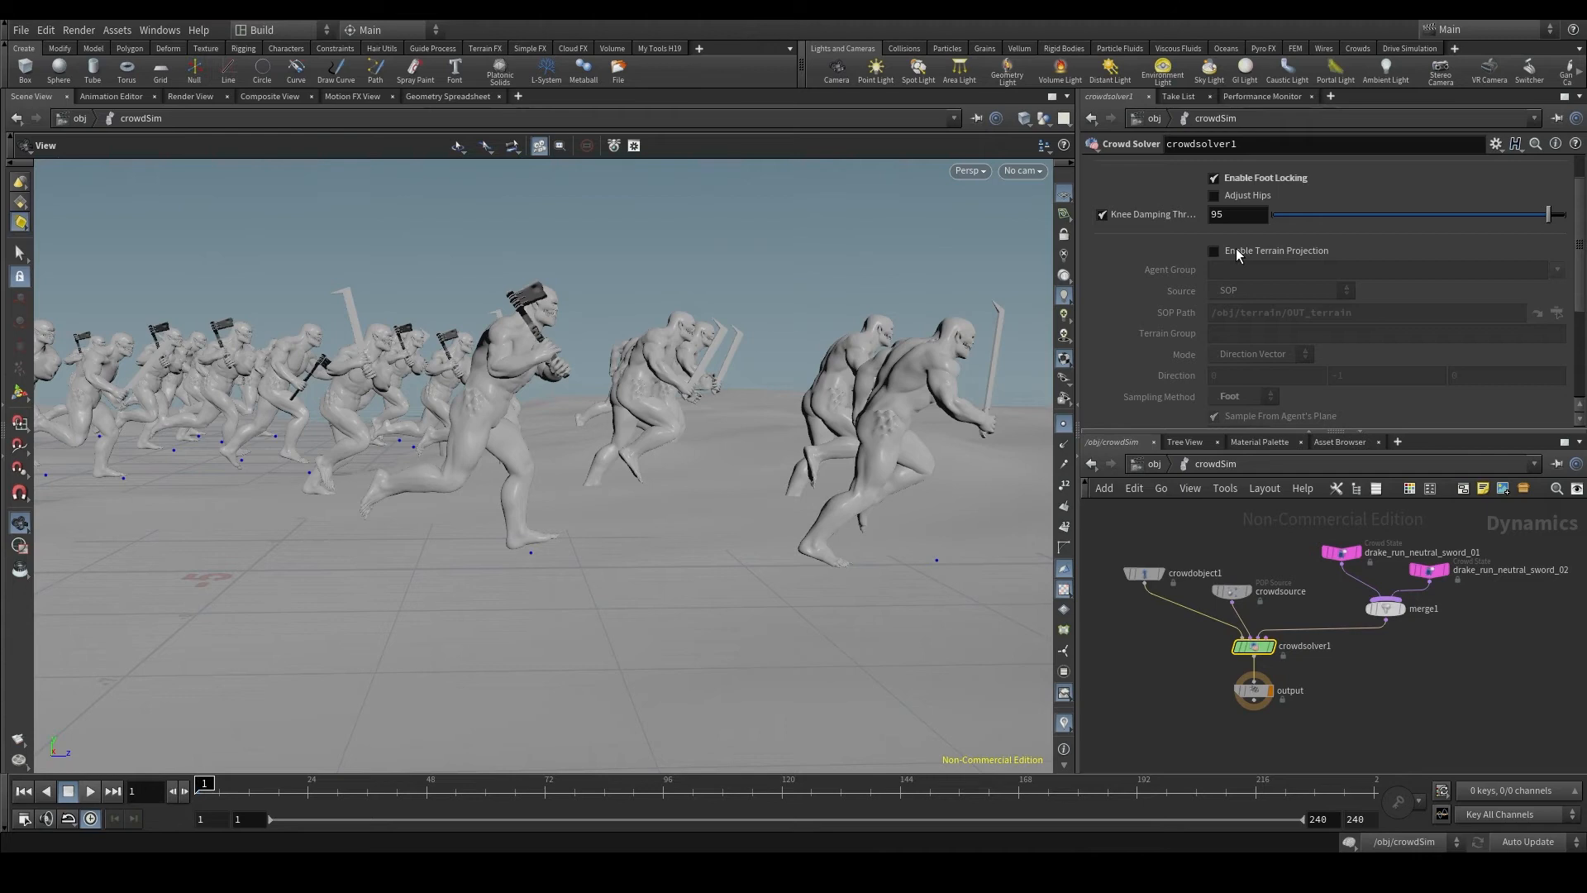
{"action": "left_click", "coordinate": [1238, 247]}
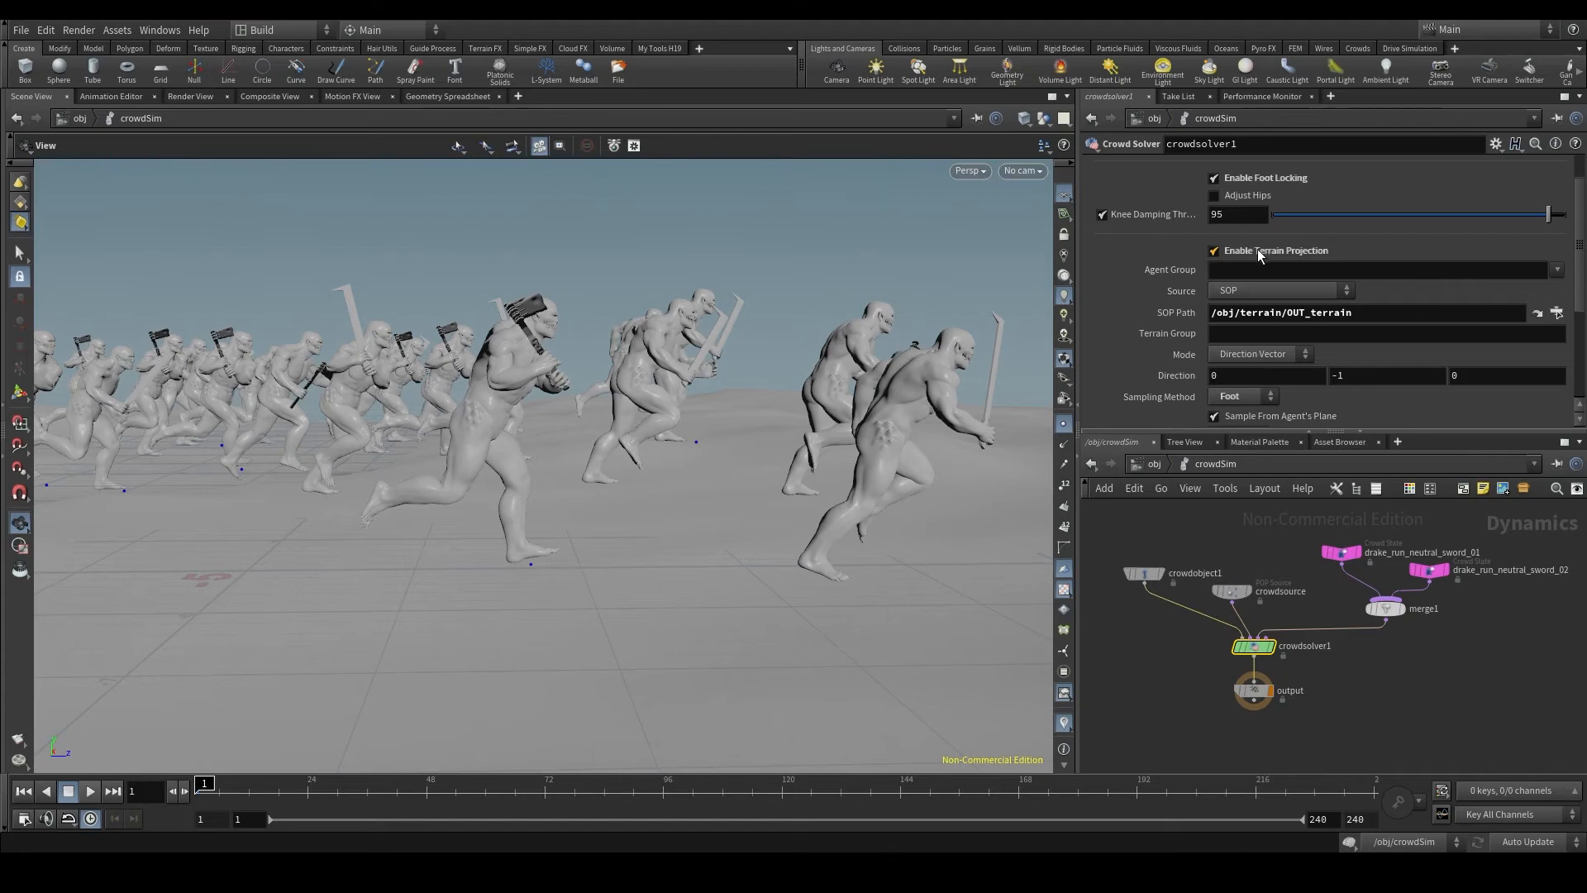
{"action": "left_click", "coordinate": [1258, 250]}
{"action": "left_click", "coordinate": [1258, 249]}
{"action": "left_click", "coordinate": [1258, 249]}
{"action": "left_click", "coordinate": [1257, 250]}
{"action": "left_click", "coordinate": [1257, 250]}
Toggle terrain adaptation off and on repeatedly to compare the agents' poses, leaving it enabled
{"action": "scroll", "coordinate": [1398, 271], "scroll_direction": "down", "scroll_amount": 1}
{"action": "scroll", "coordinate": [1399, 271], "scroll_direction": "down", "scroll_amount": 6}
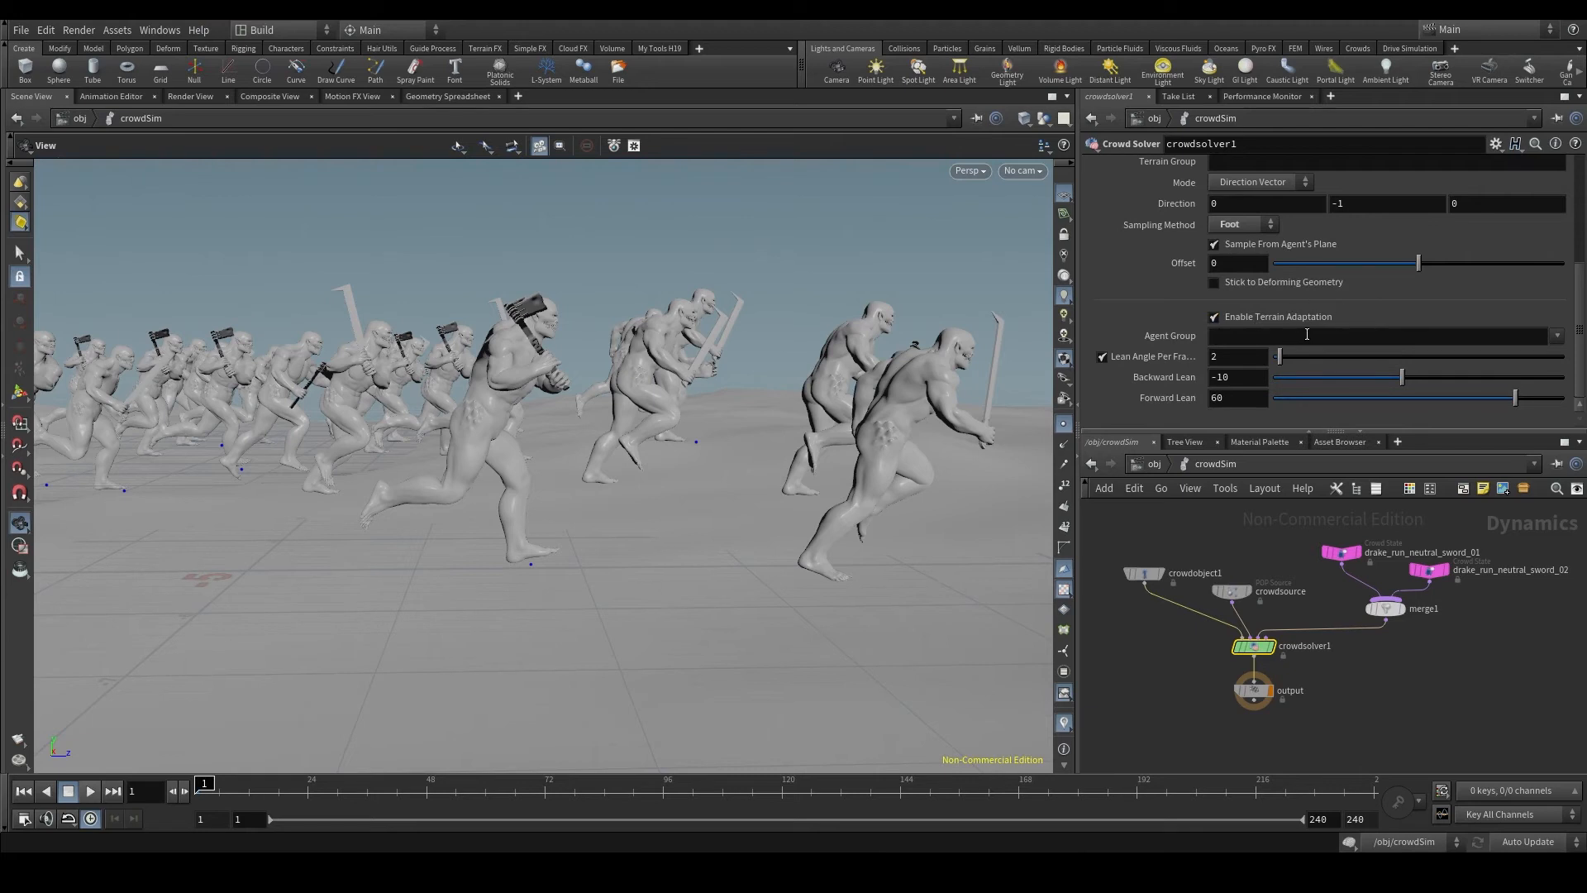
{"action": "left_click", "coordinate": [1258, 316]}
{"action": "left_click", "coordinate": [1259, 316]}
{"action": "left_click", "coordinate": [1258, 316]}
{"action": "left_click", "coordinate": [1258, 316]}
{"action": "left_click", "coordinate": [1258, 319]}
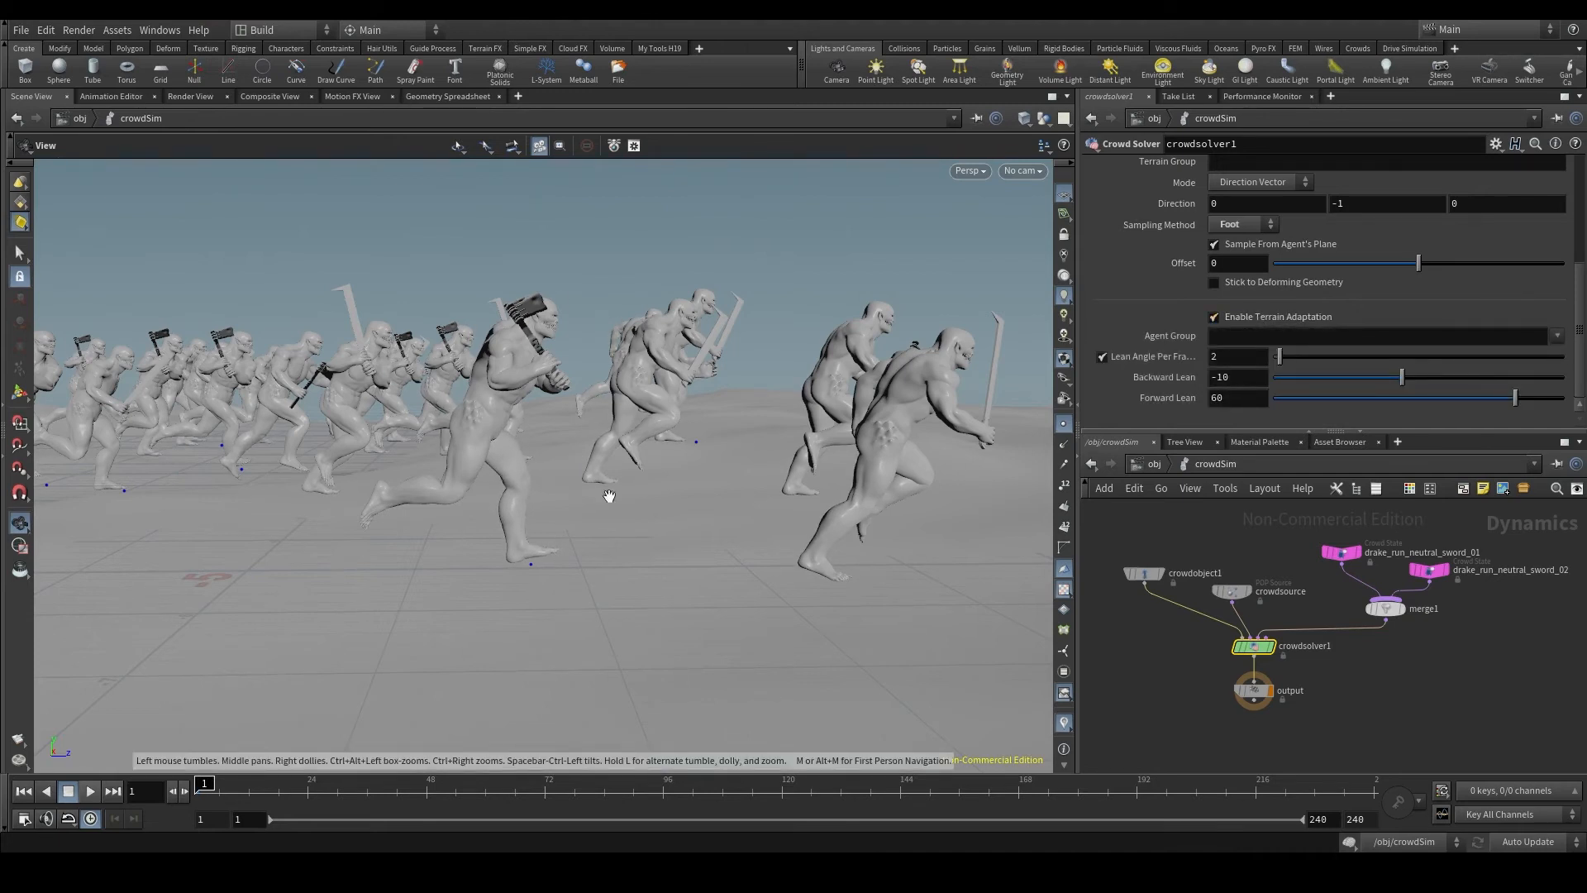
Keep terrain projection enabled and turn off terrain adaptation in the crowd solver
{"action": "scroll", "coordinate": [1305, 290], "scroll_direction": "up", "scroll_amount": 3}
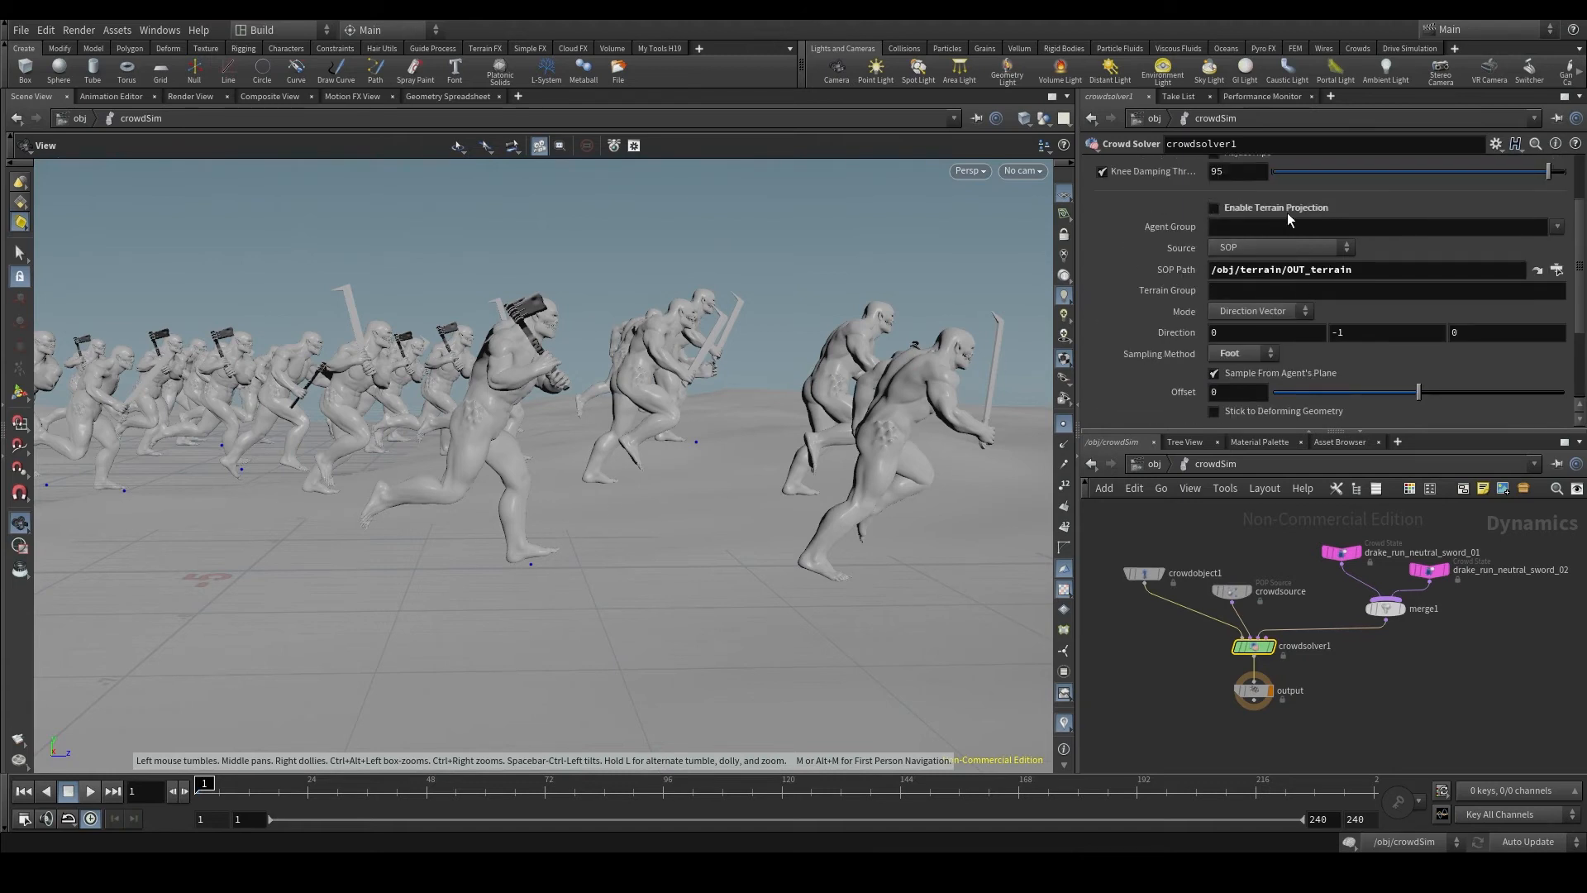
{"action": "left_click", "coordinate": [1287, 212]}
{"action": "scroll", "coordinate": [1297, 230], "scroll_direction": "down", "scroll_amount": 3}
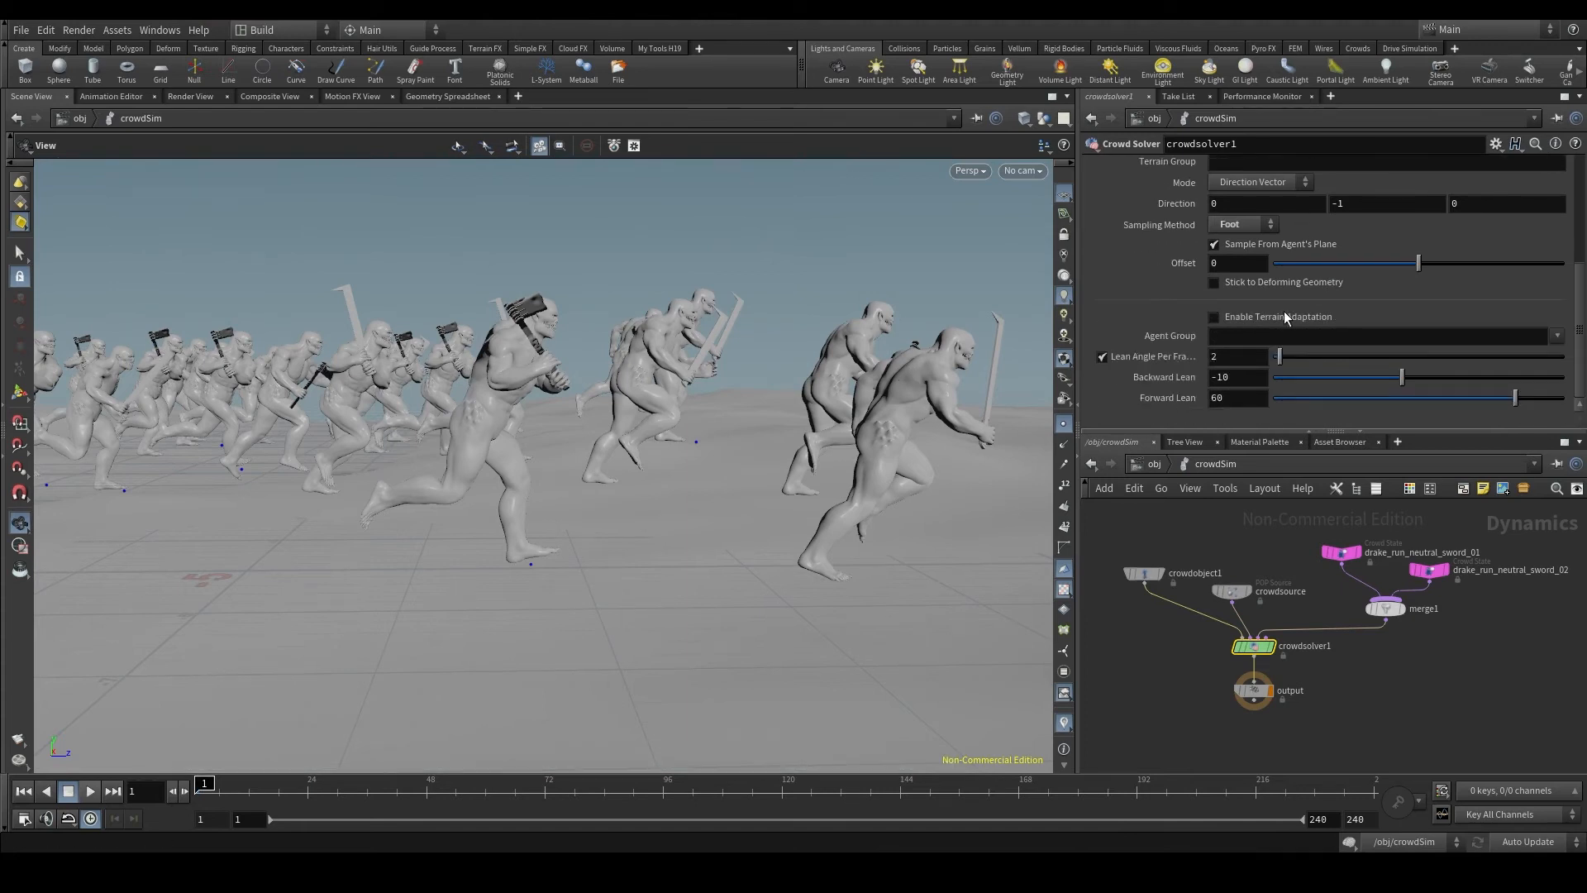
{"action": "left_click", "coordinate": [1284, 315]}
{"action": "left_click", "coordinate": [1248, 316]}
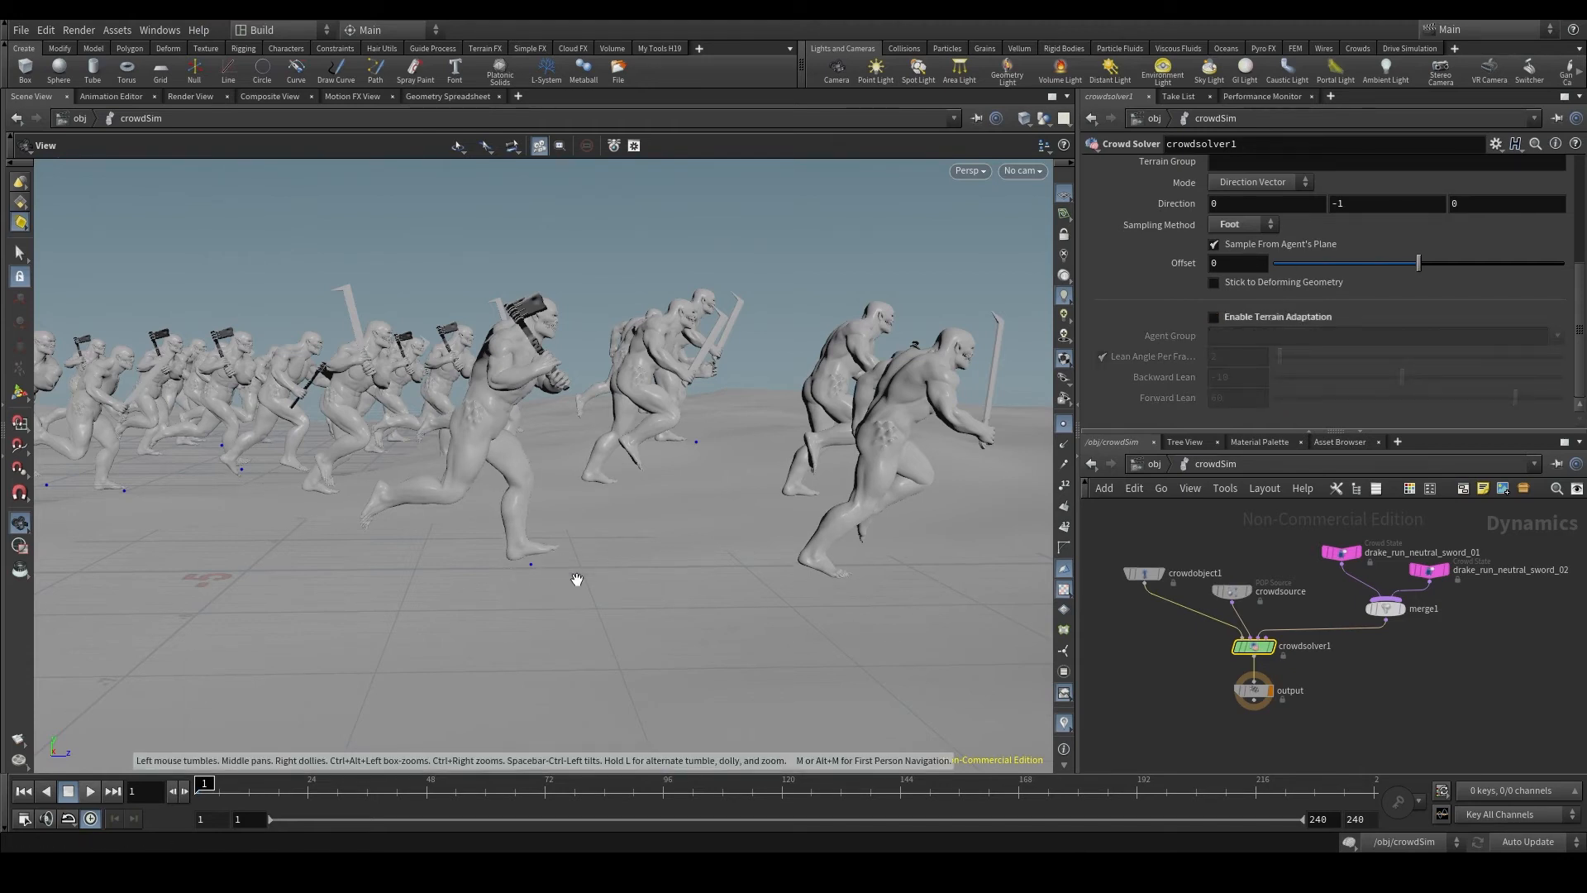
Enable terrain adaptation in the crowd solver and check the agents' poses on the slope from several angles
{"action": "left_click_drag", "start_coordinate": [815, 569], "coordinate": [753, 565]}
{"action": "scroll", "coordinate": [753, 564], "scroll_direction": "up", "scroll_amount": 10}
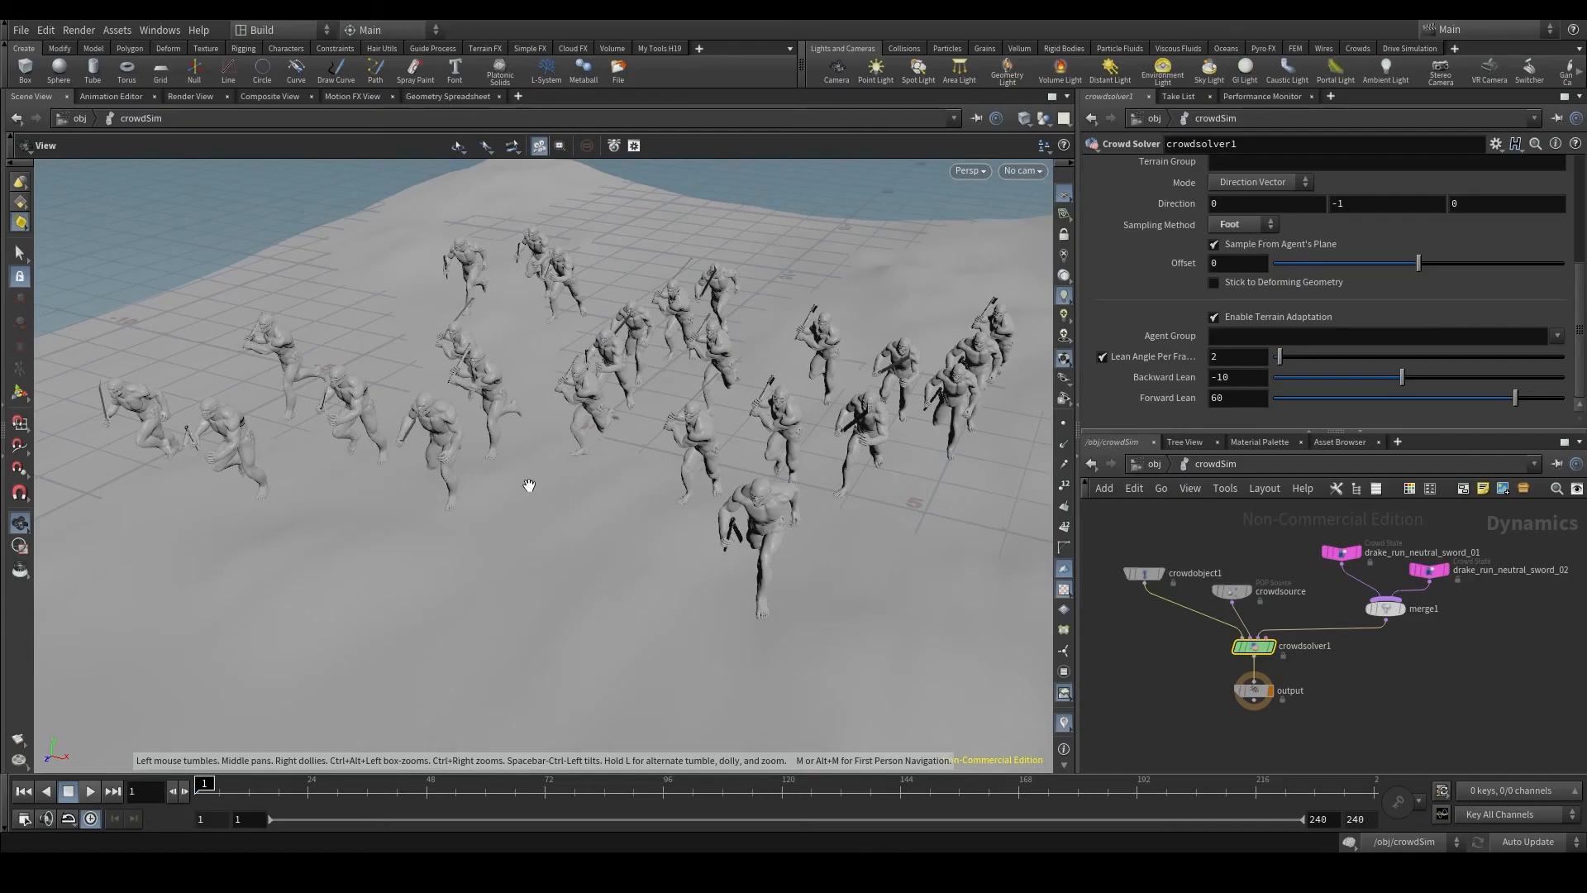
{"action": "left_click_drag", "start_coordinate": [631, 524], "coordinate": [931, 465]}
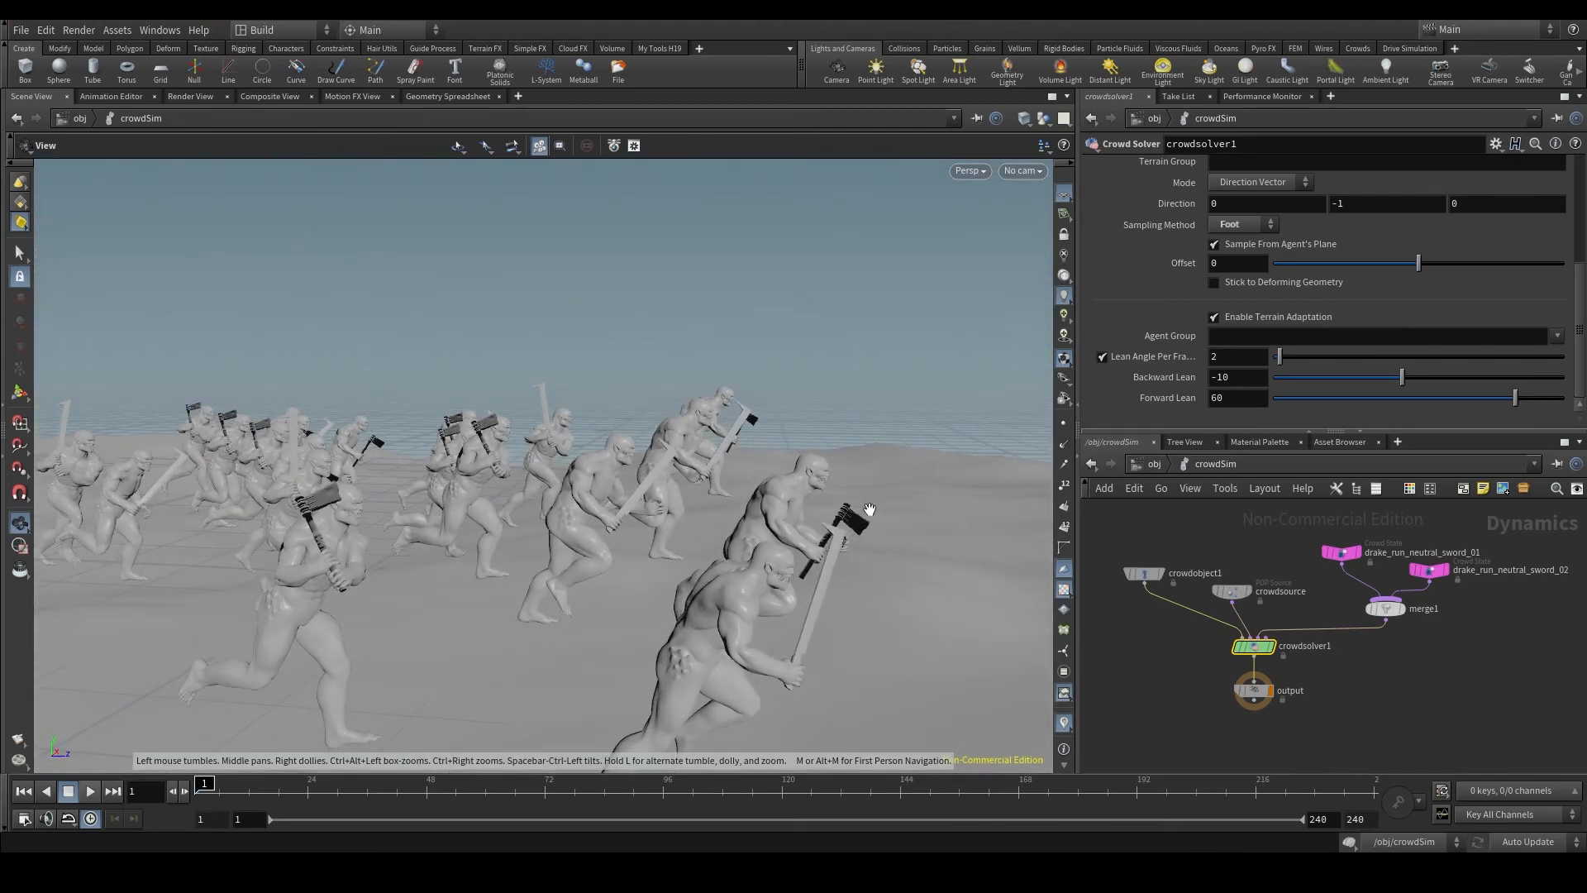
{"action": "left_click_drag", "start_coordinate": [863, 508], "coordinate": [726, 475]}
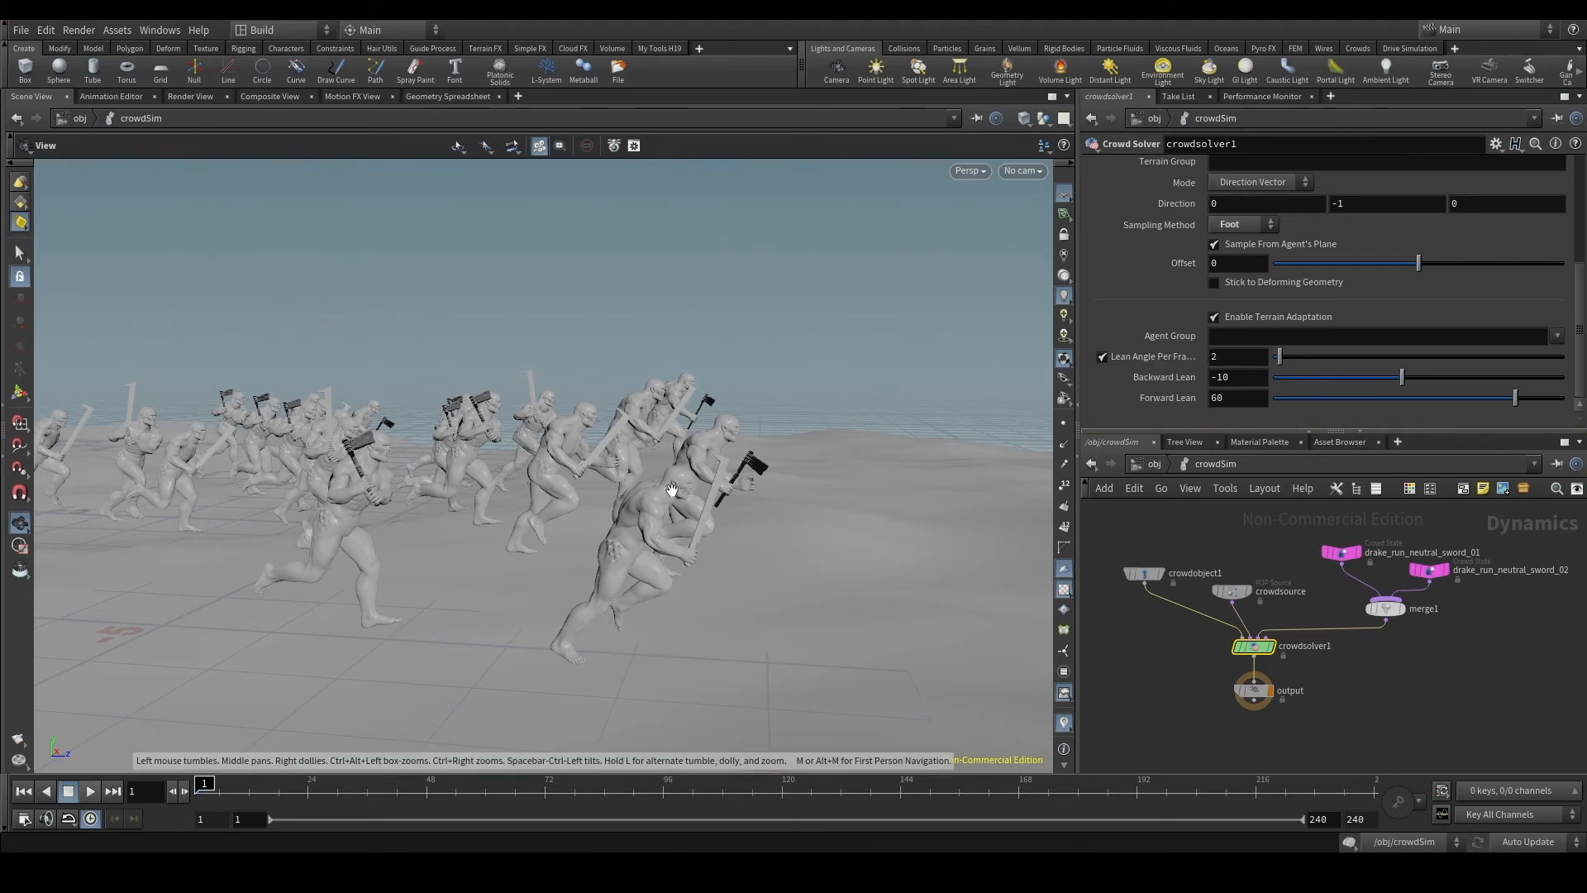
Open the agentprep1 node in the agentSetup network and review its lower limb joint assignments
{"action": "left_click", "coordinate": [1162, 465]}
{"action": "double_click", "coordinate": [1222, 556]}
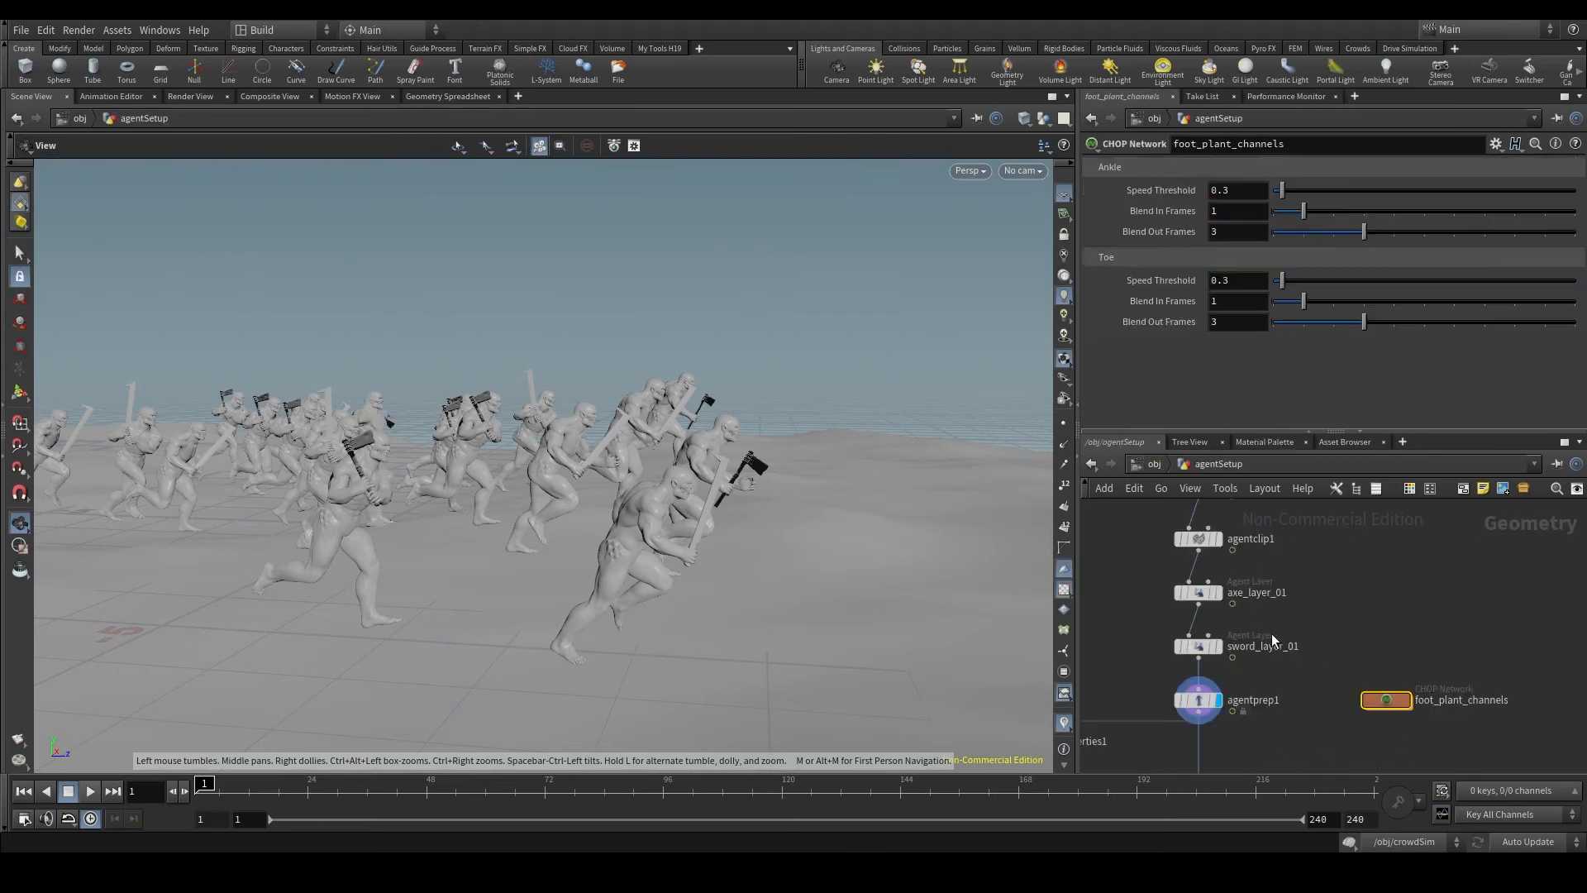
{"action": "left_click", "coordinate": [1200, 705]}
{"action": "scroll", "coordinate": [1245, 618], "scroll_direction": "up", "scroll_amount": 5}
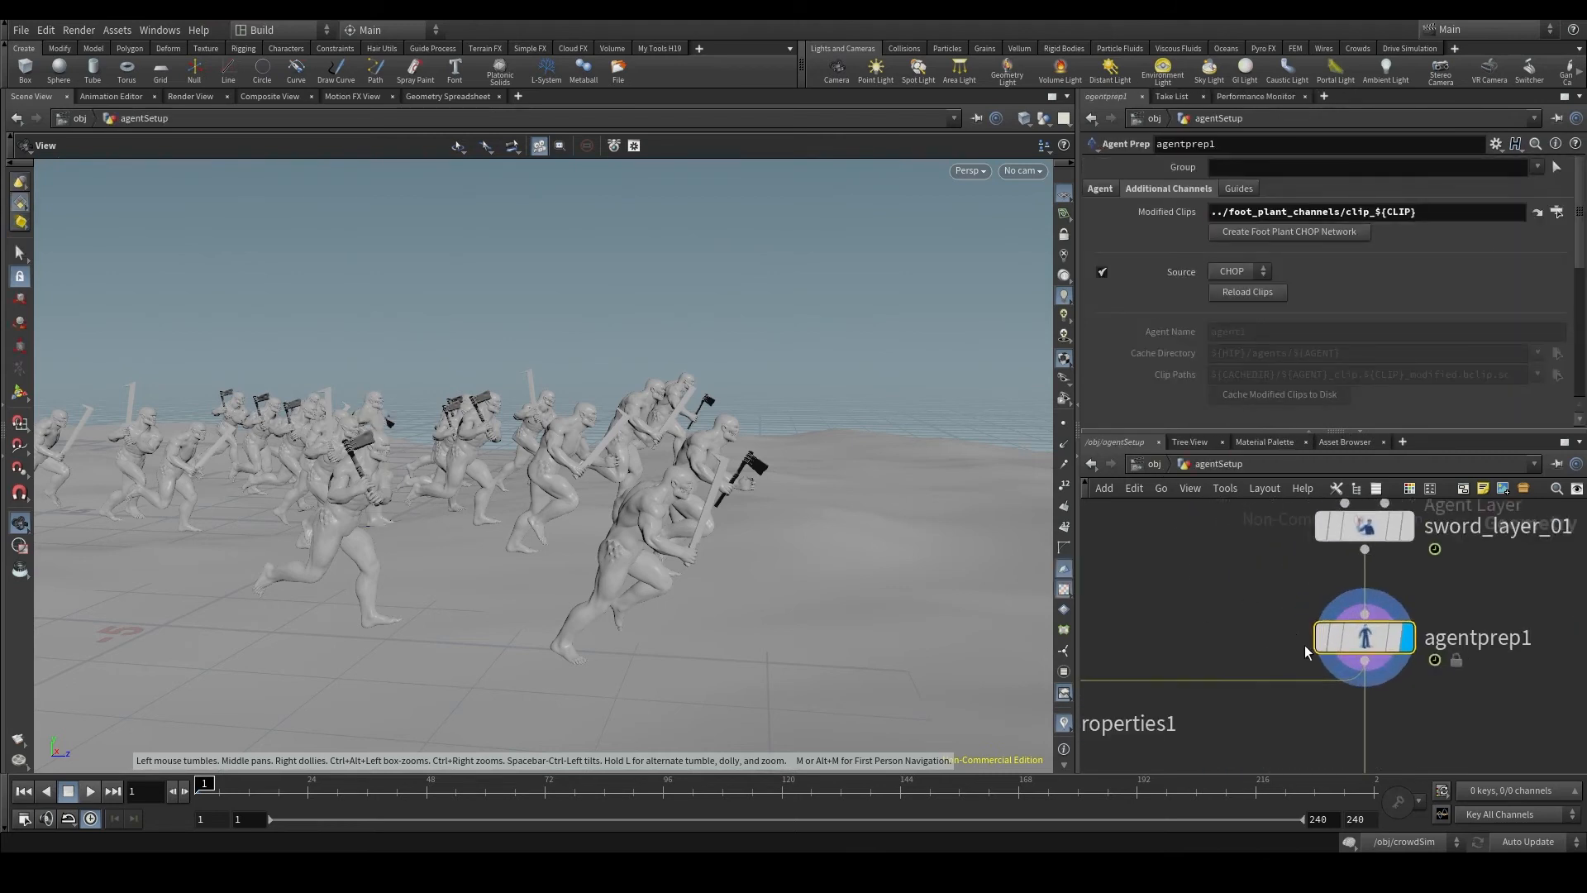
{"action": "middle_click_drag", "start_coordinate": [1305, 646], "coordinate": [1231, 627]}
{"action": "left_click", "coordinate": [1100, 189]}
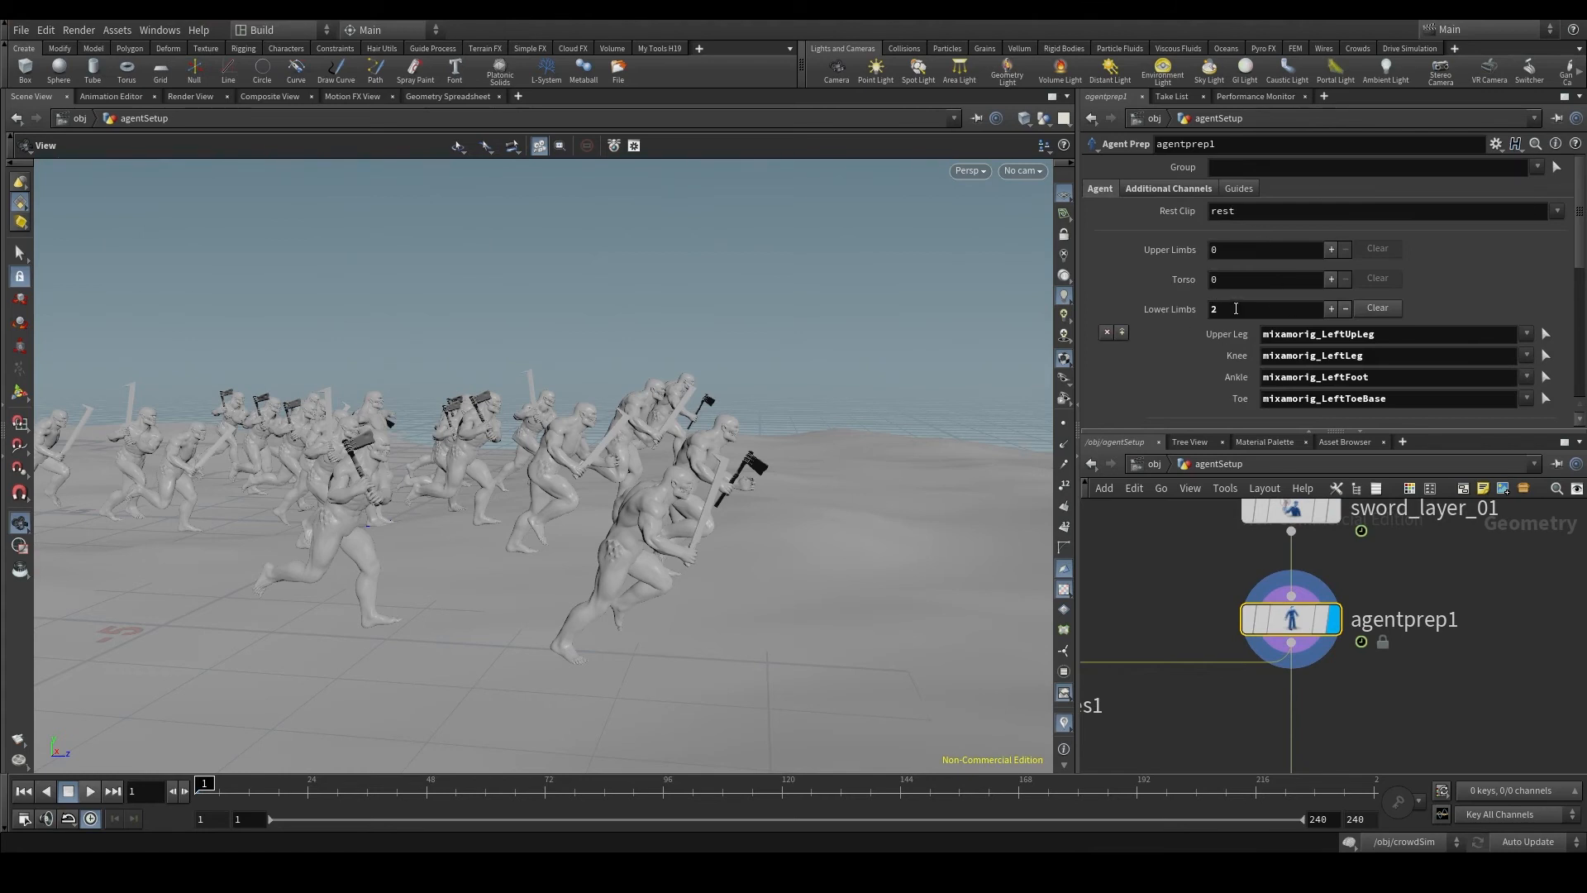
{"action": "scroll", "coordinate": [1311, 335], "scroll_direction": "down", "scroll_amount": 8}
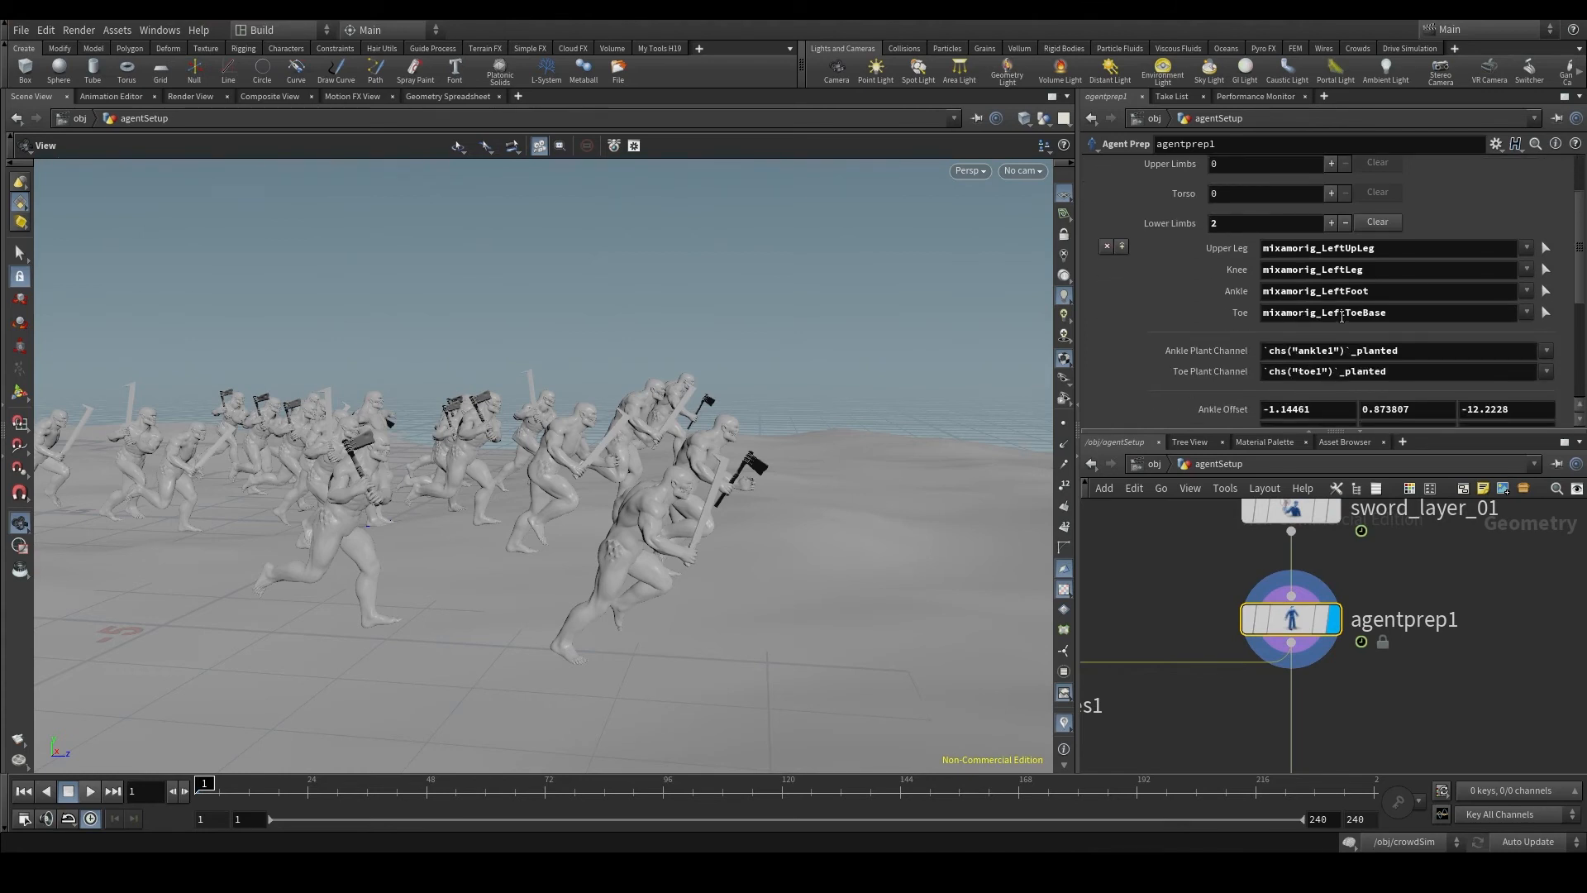
{"action": "scroll", "coordinate": [1365, 313], "scroll_direction": "up", "scroll_amount": 6}
{"action": "scroll", "coordinate": [1355, 310], "scroll_direction": "up", "scroll_amount": 2}
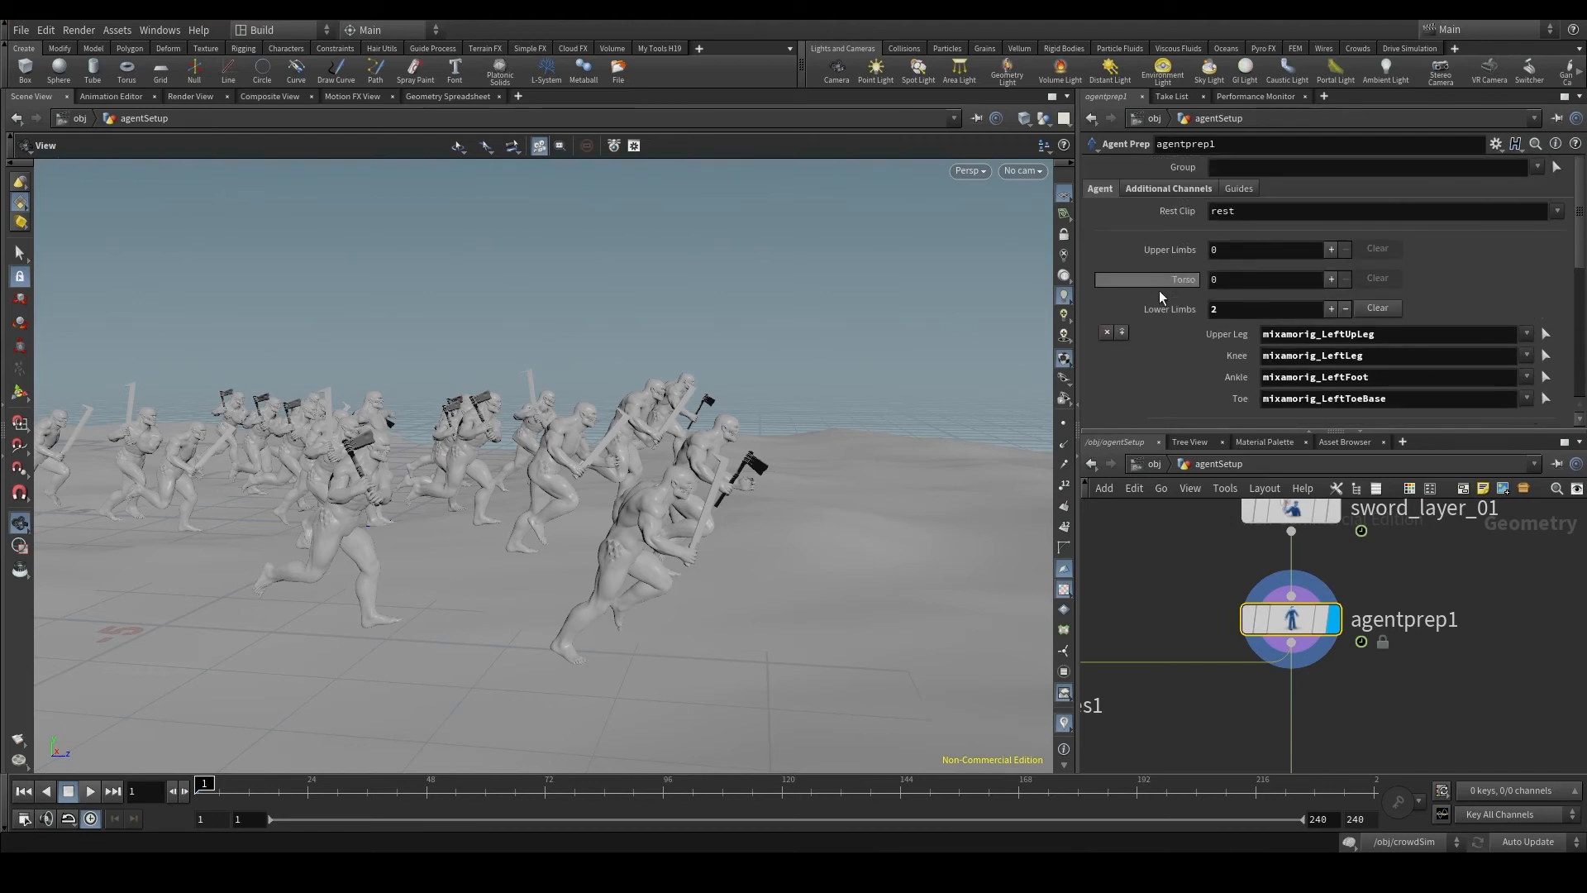
Add one torso entry to agentprep1 and assign mixamorig_Hips as its hips joint
{"action": "left_click", "coordinate": [1331, 280]}
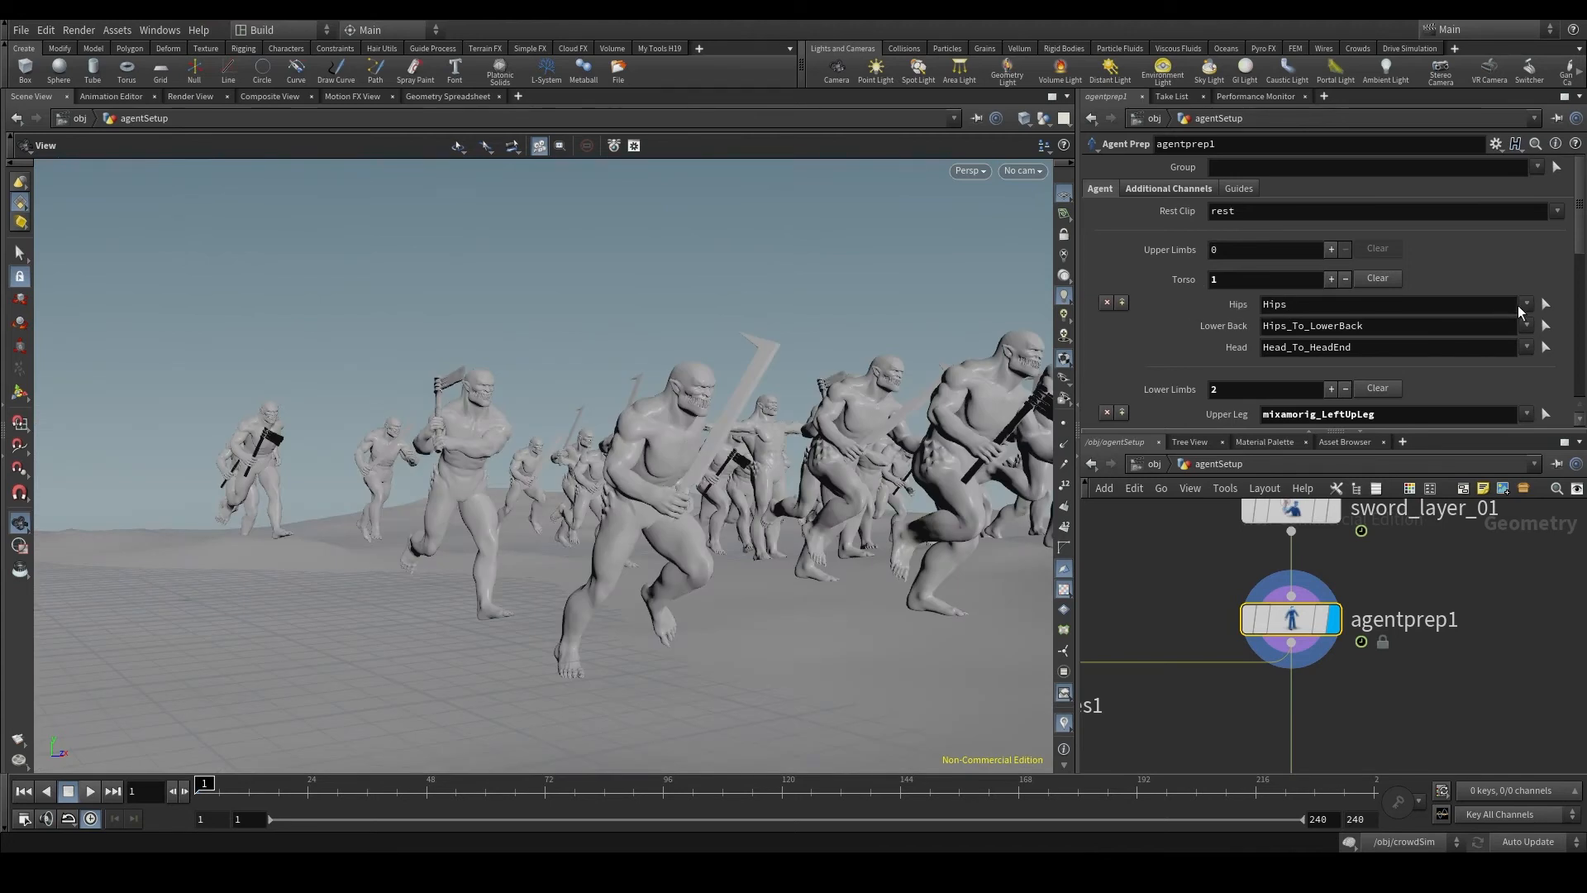
{"action": "left_click", "coordinate": [1526, 305]}
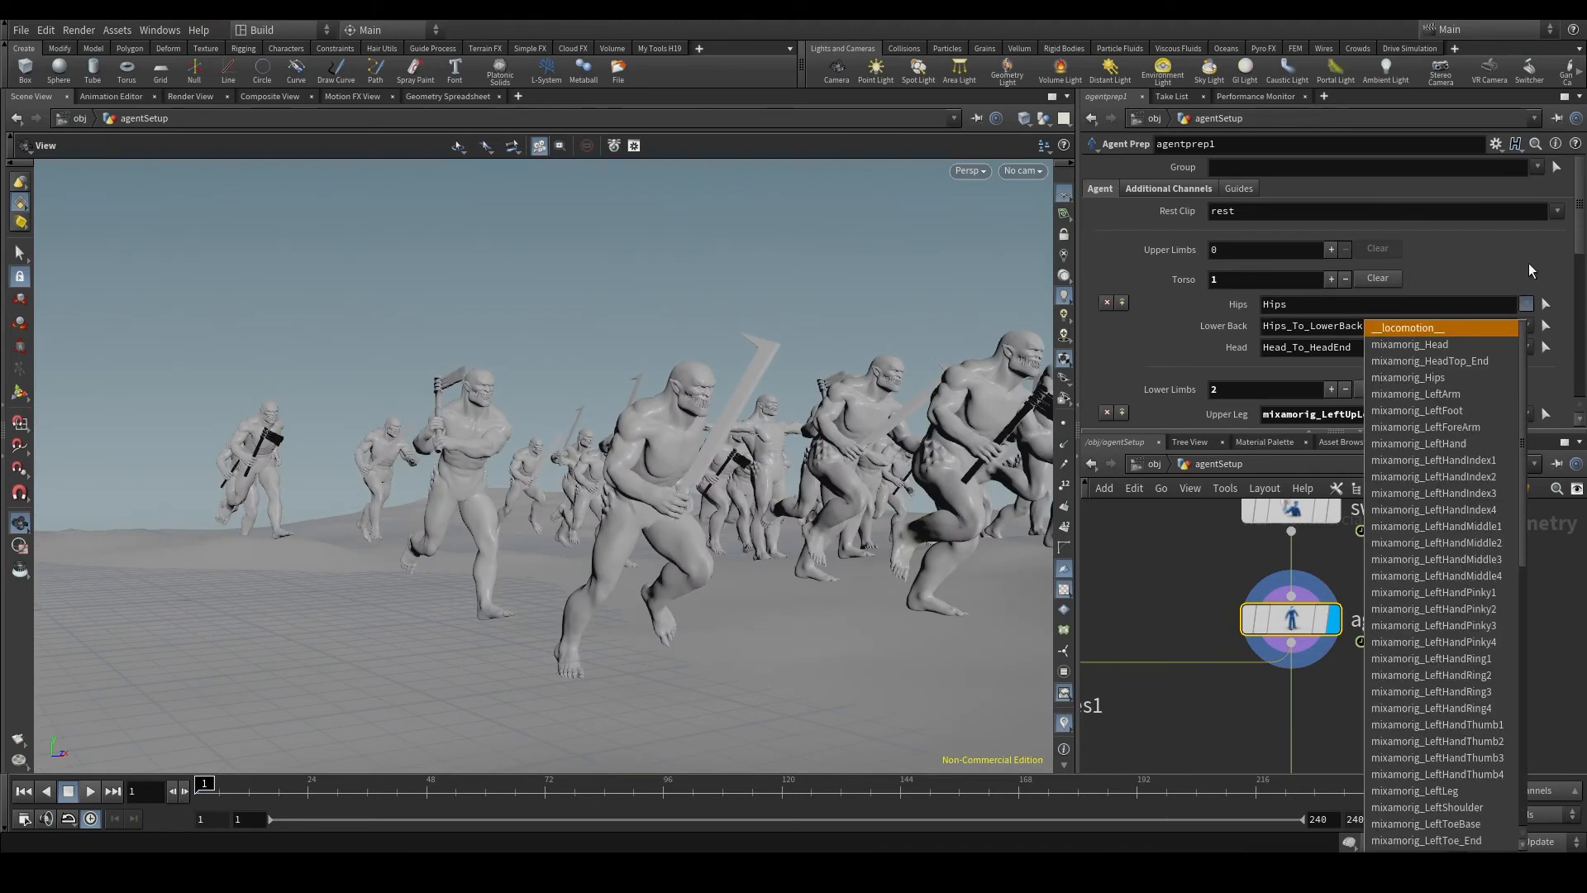
{"action": "left_click", "coordinate": [1440, 378]}
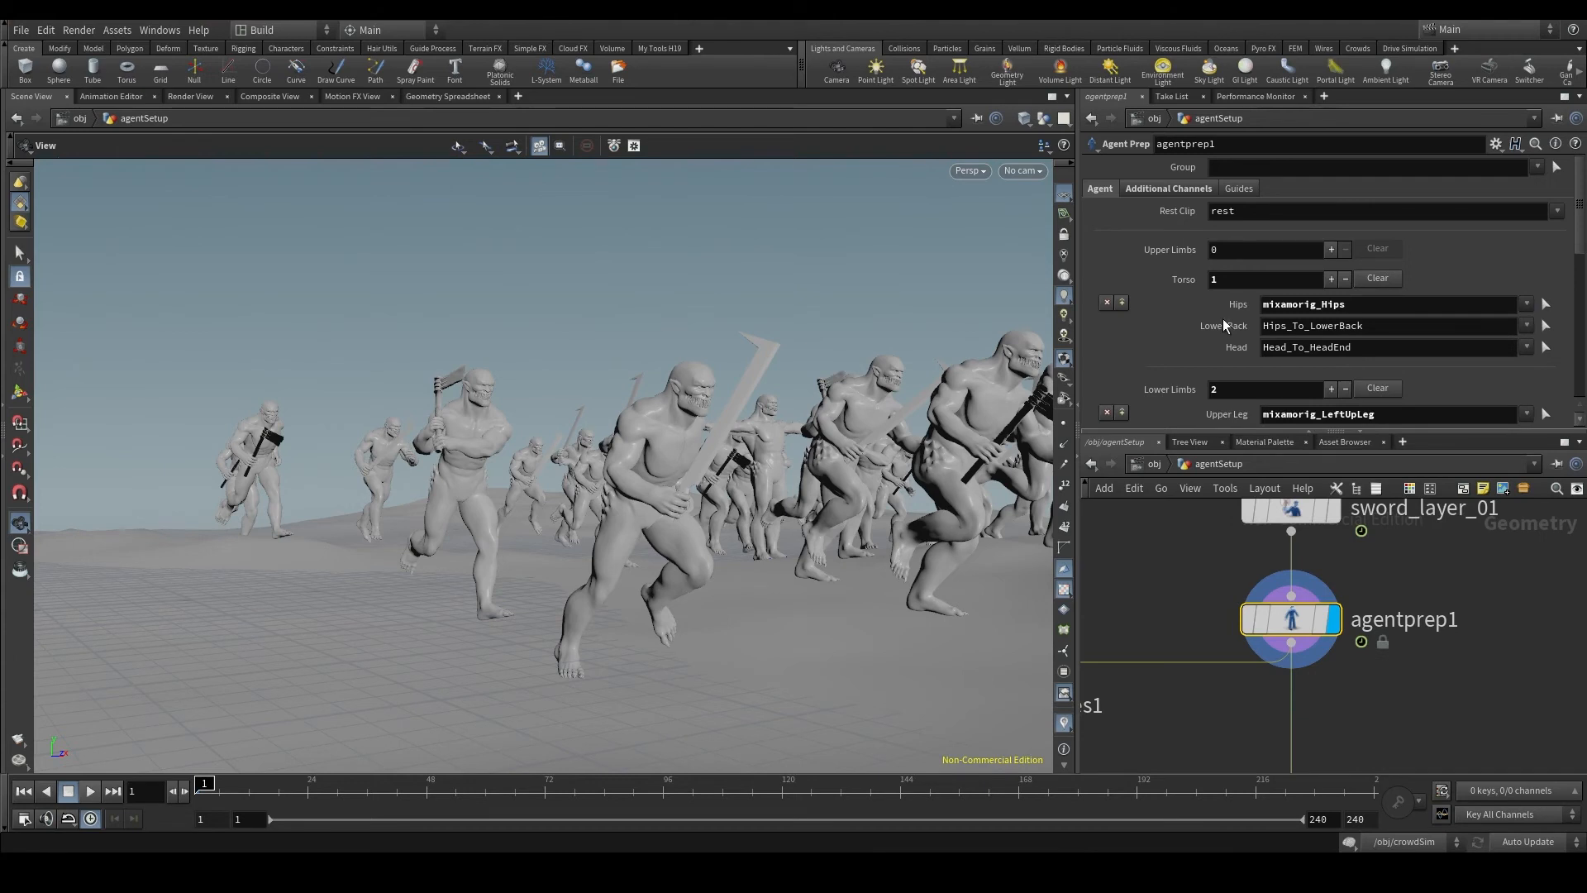
Inspect an agent's spine joints in wireframe and assign mixamorig_Spine as the torso's lower back joint
{"action": "left_click_drag", "start_coordinate": [654, 497], "coordinate": [959, 498]}
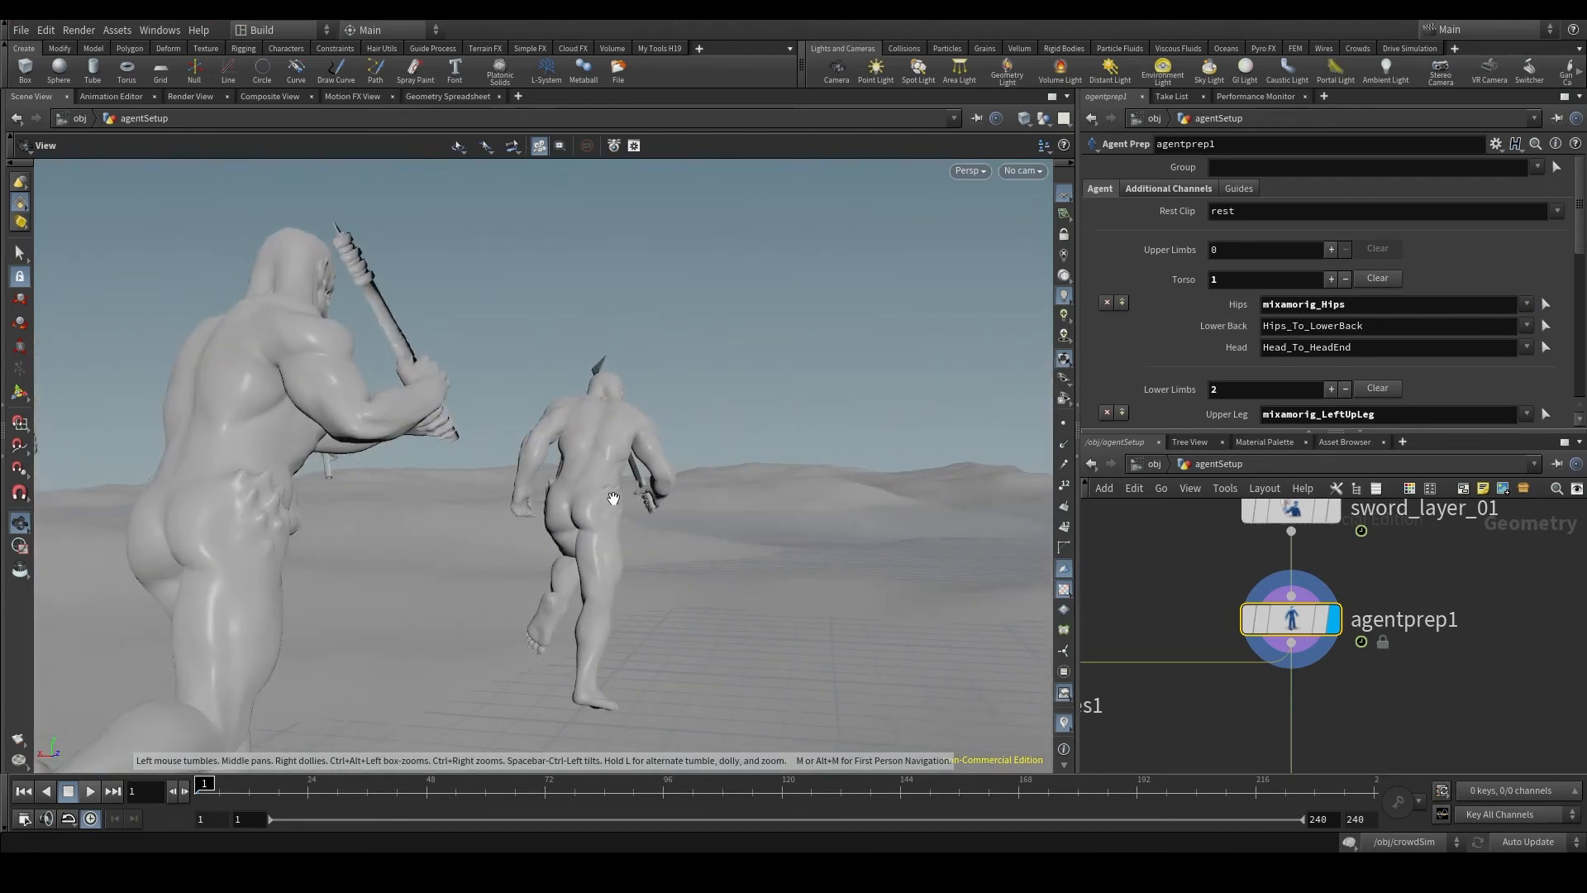
{"action": "key", "text": "w"}
{"action": "scroll", "coordinate": [587, 506], "scroll_direction": "up", "scroll_amount": 8}
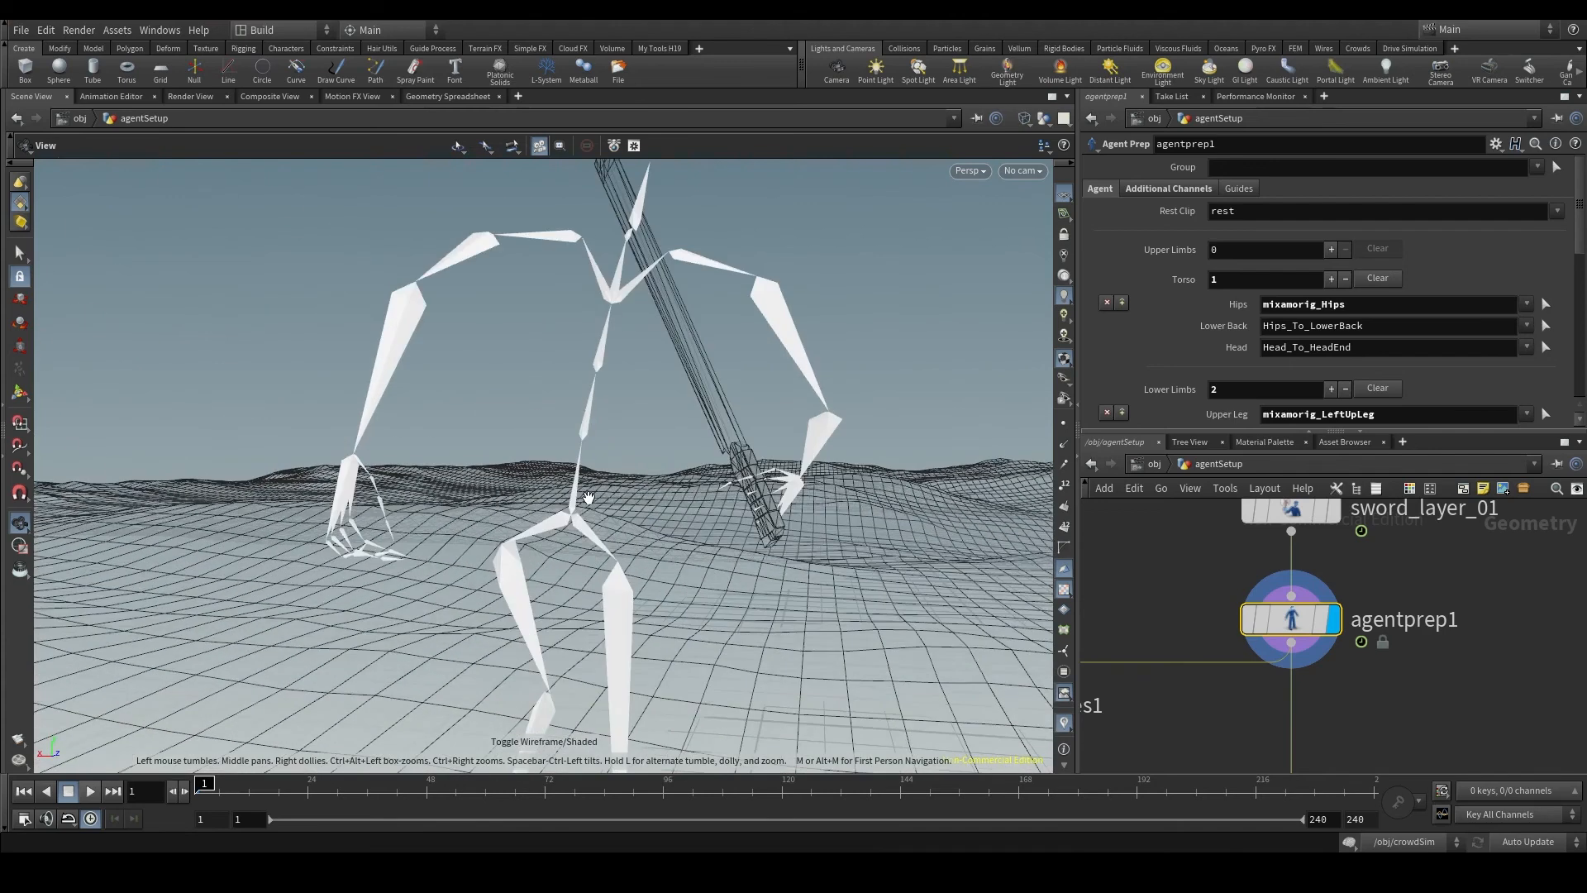
{"action": "scroll", "coordinate": [581, 511], "scroll_direction": "down", "scroll_amount": 4}
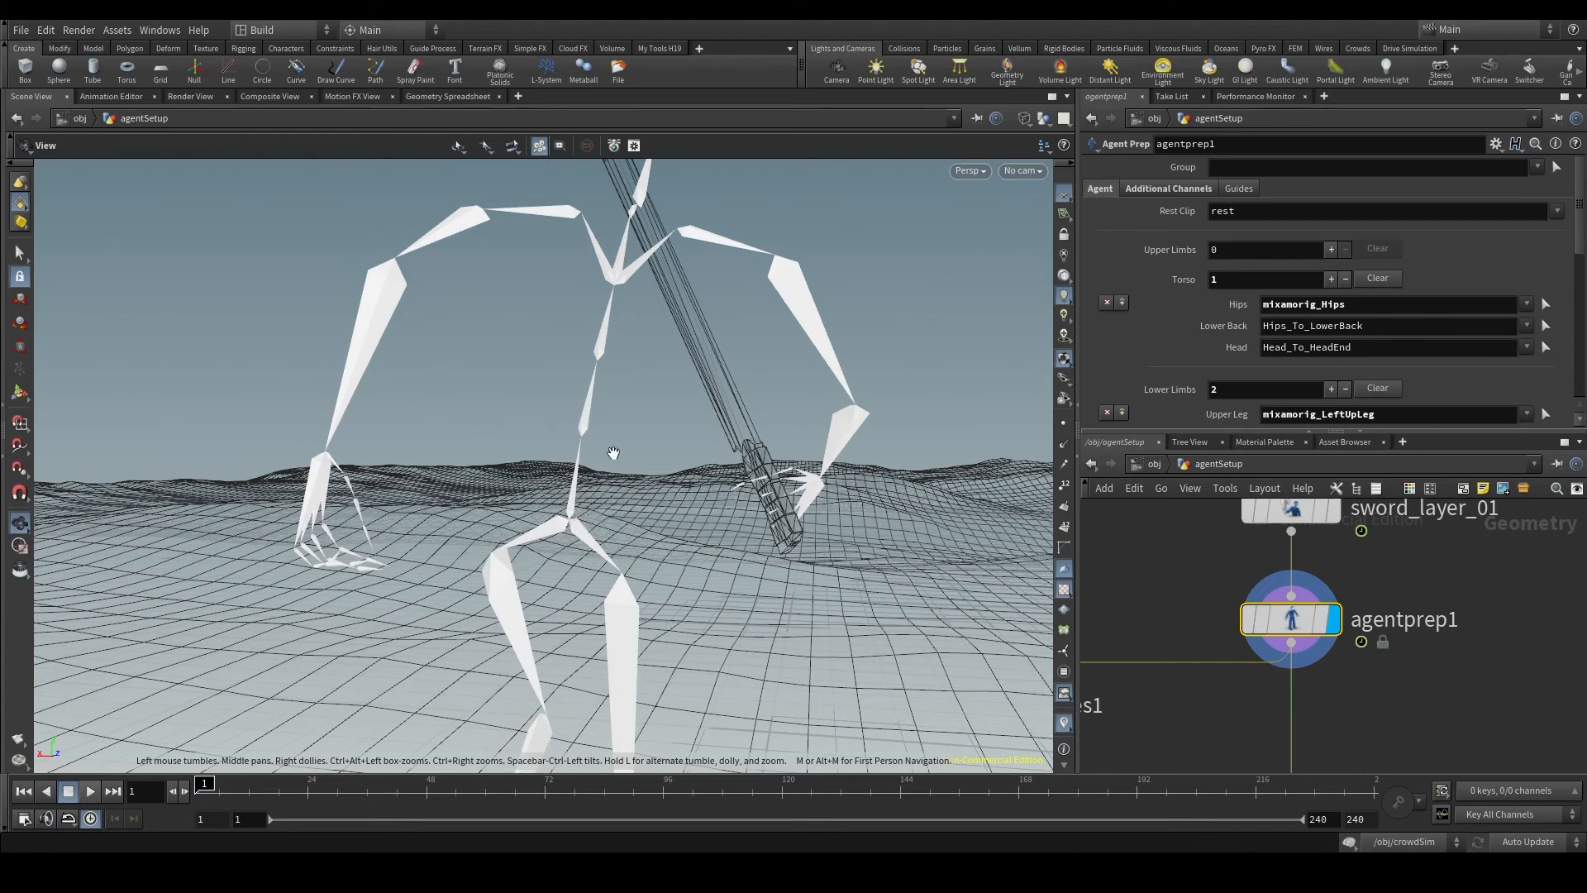
{"action": "key", "text": "w"}
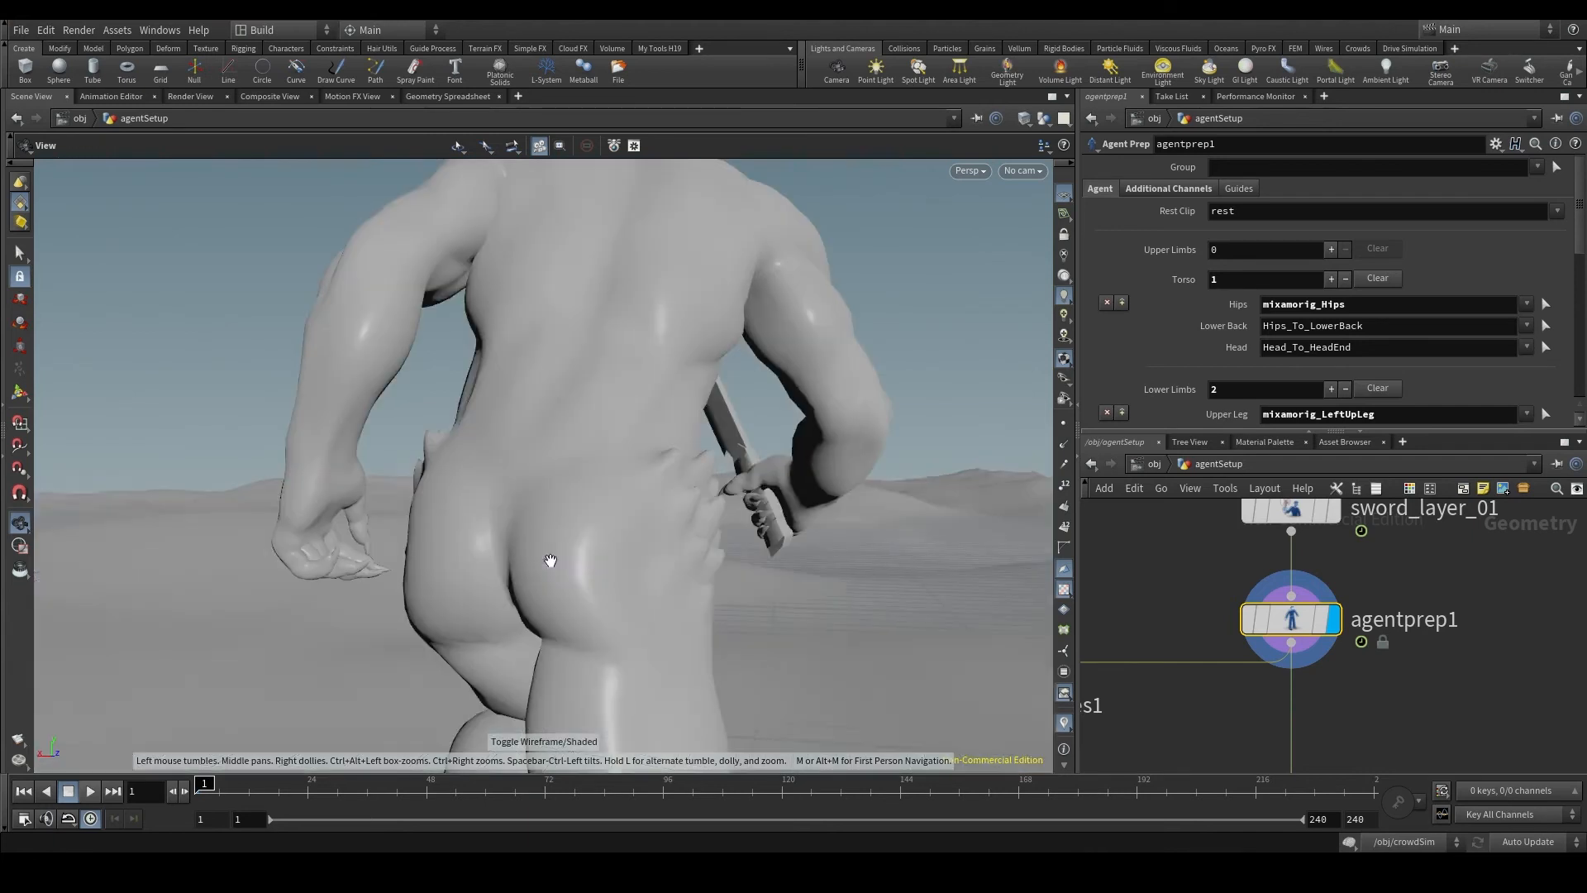
{"action": "left_click_drag", "start_coordinate": [587, 535], "coordinate": [727, 513]}
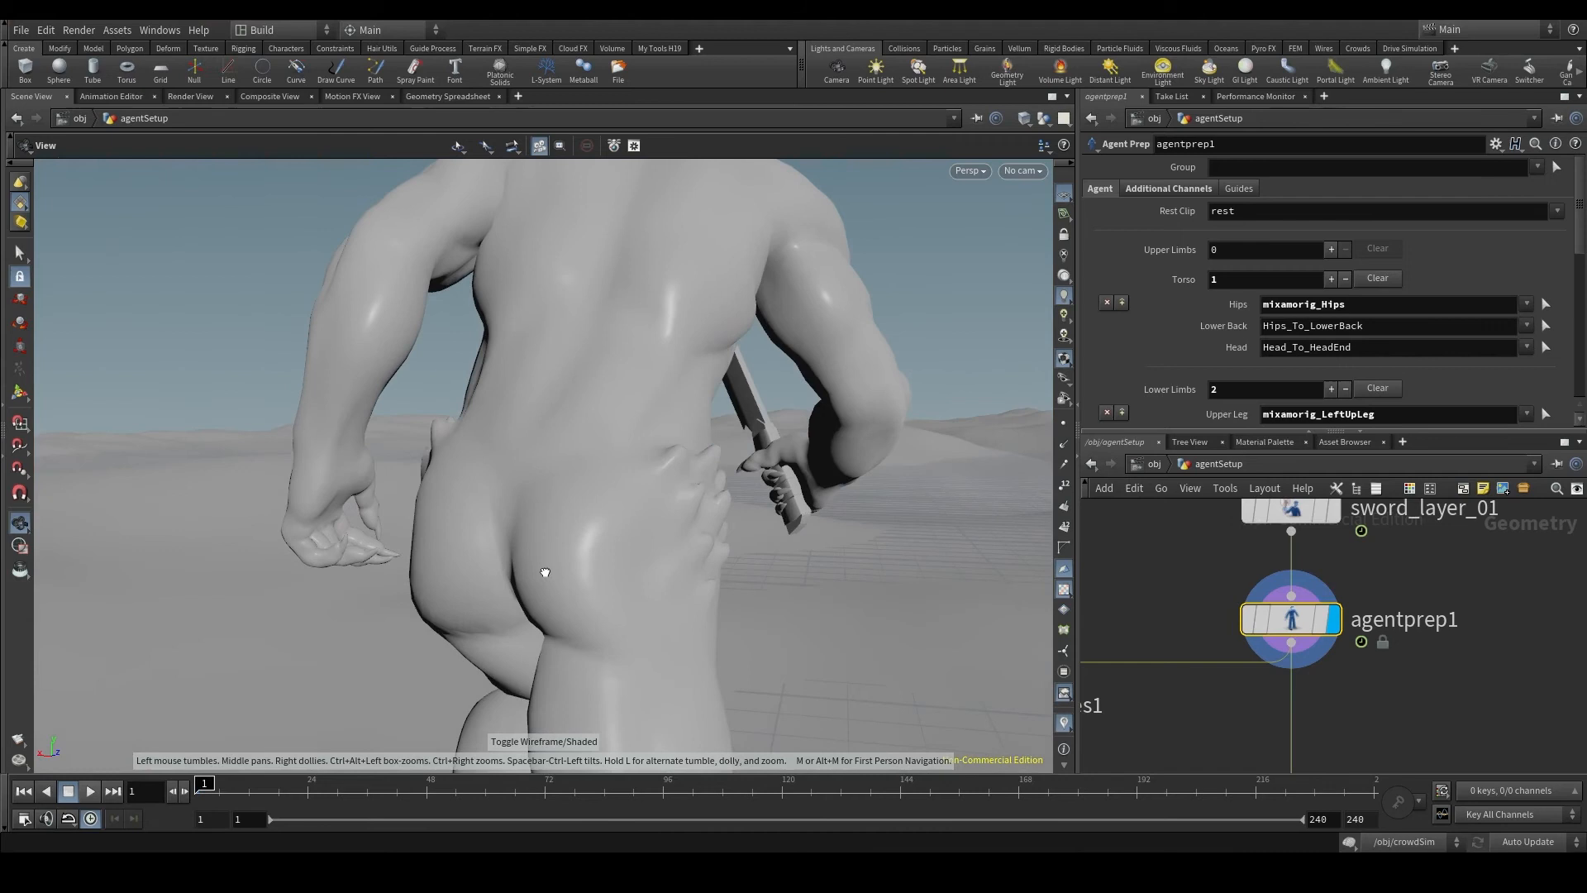
{"action": "left_click", "coordinate": [1527, 325]}
{"action": "scroll", "coordinate": [1460, 611], "scroll_direction": "down", "scroll_amount": 10}
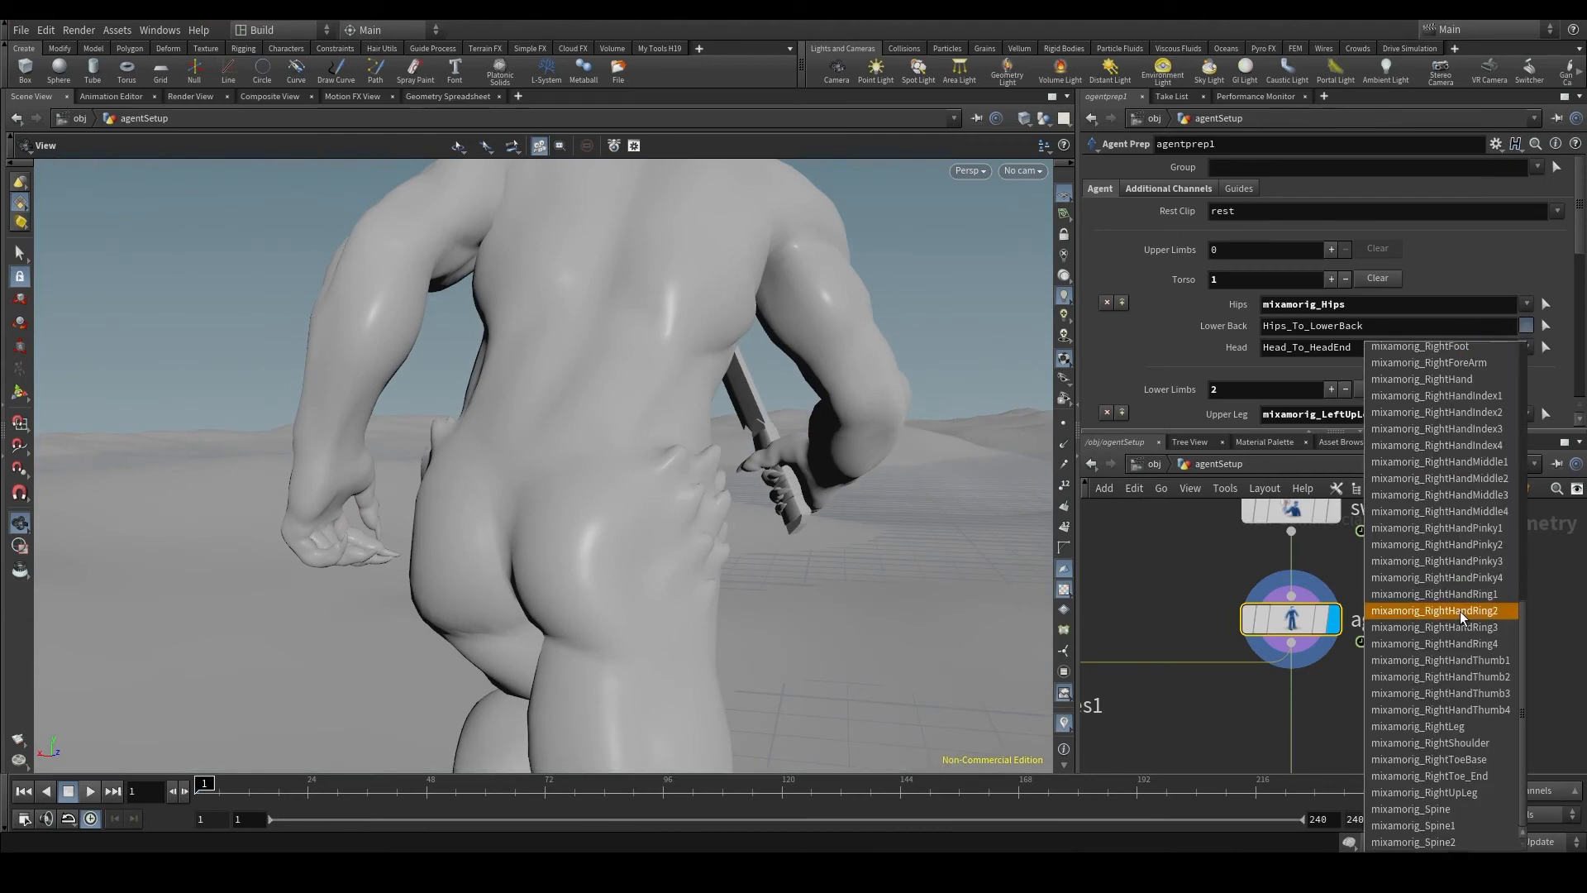
{"action": "left_click", "coordinate": [1434, 818]}
Reassign mixamorig_Spine as the torso's lower back joint and set the head joint to mixamorig_Head
{"action": "scroll", "coordinate": [622, 499], "scroll_direction": "down", "scroll_amount": 5}
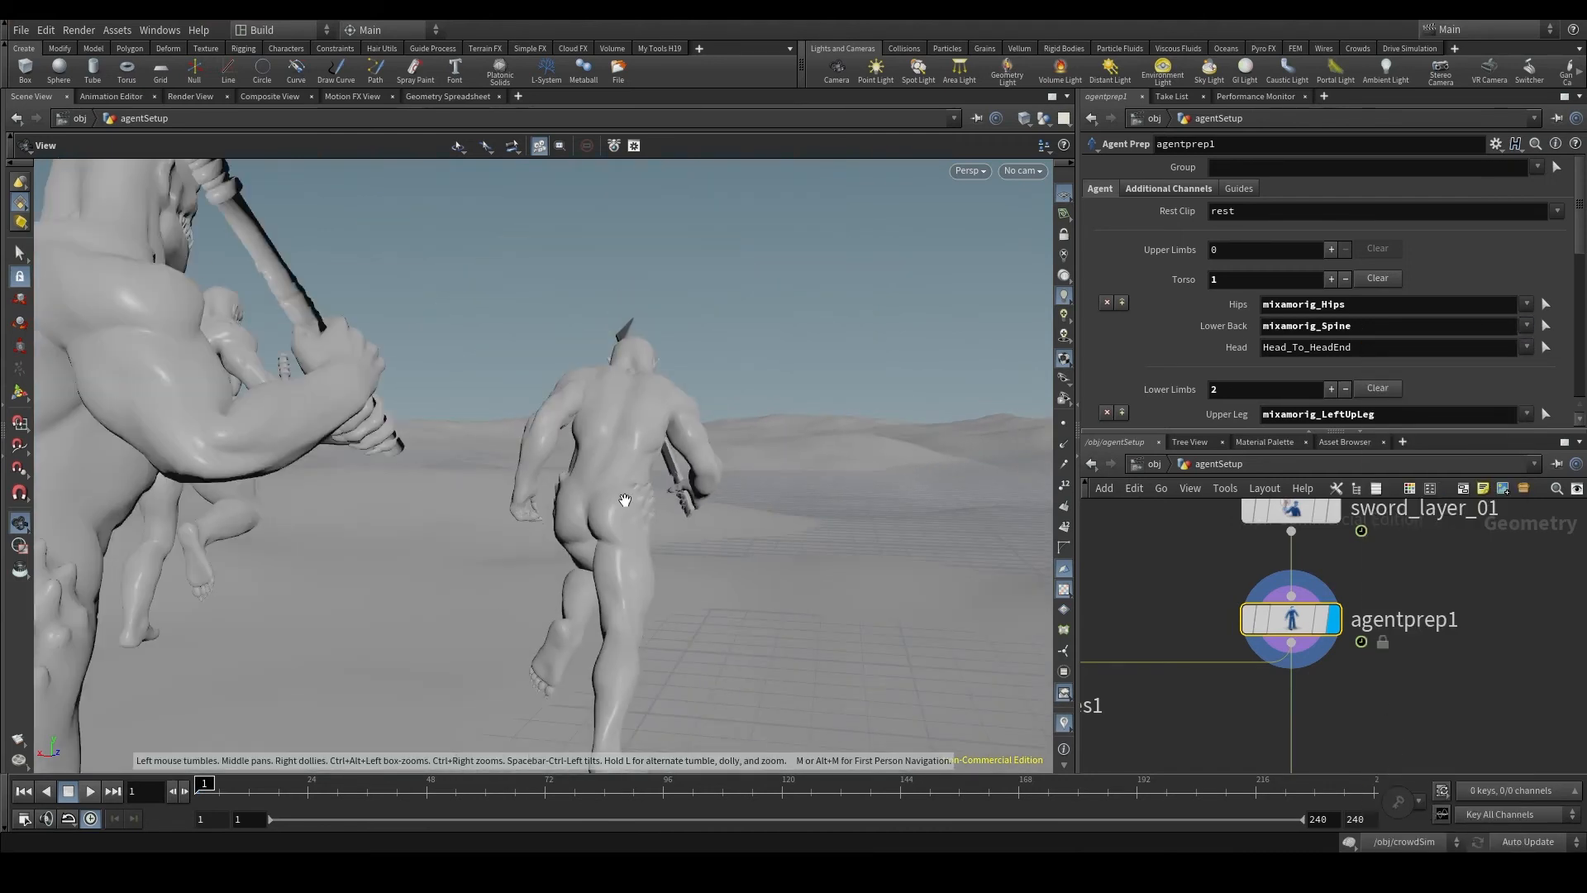
{"action": "left_click_drag", "start_coordinate": [623, 499], "coordinate": [545, 458]}
{"action": "scroll", "coordinate": [1421, 707], "scroll_direction": "down", "scroll_amount": 10}
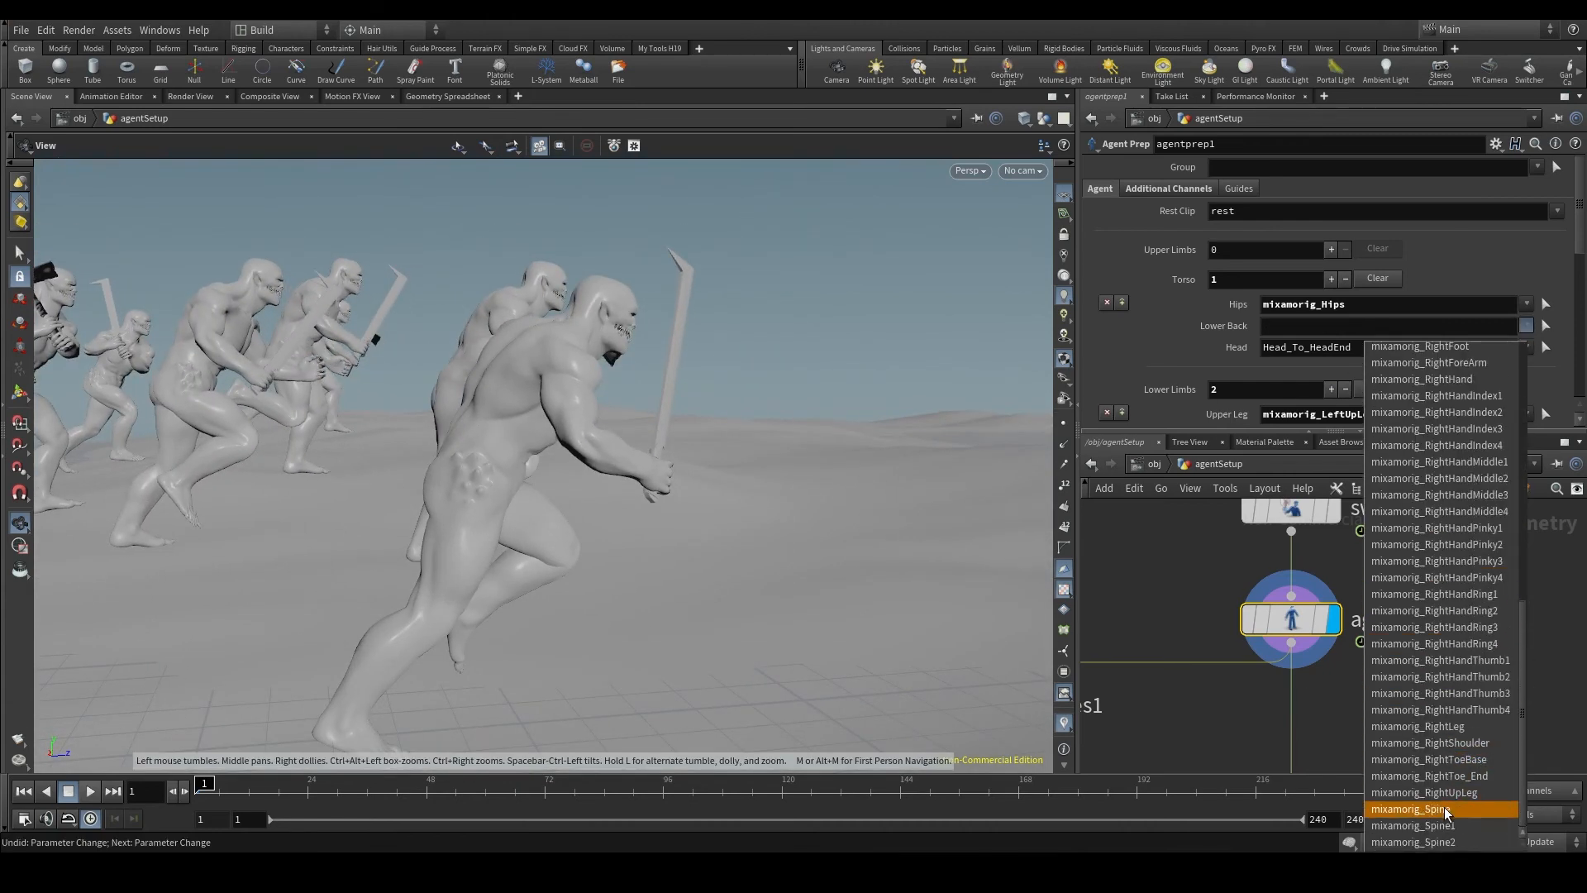
{"action": "left_click", "coordinate": [1448, 812]}
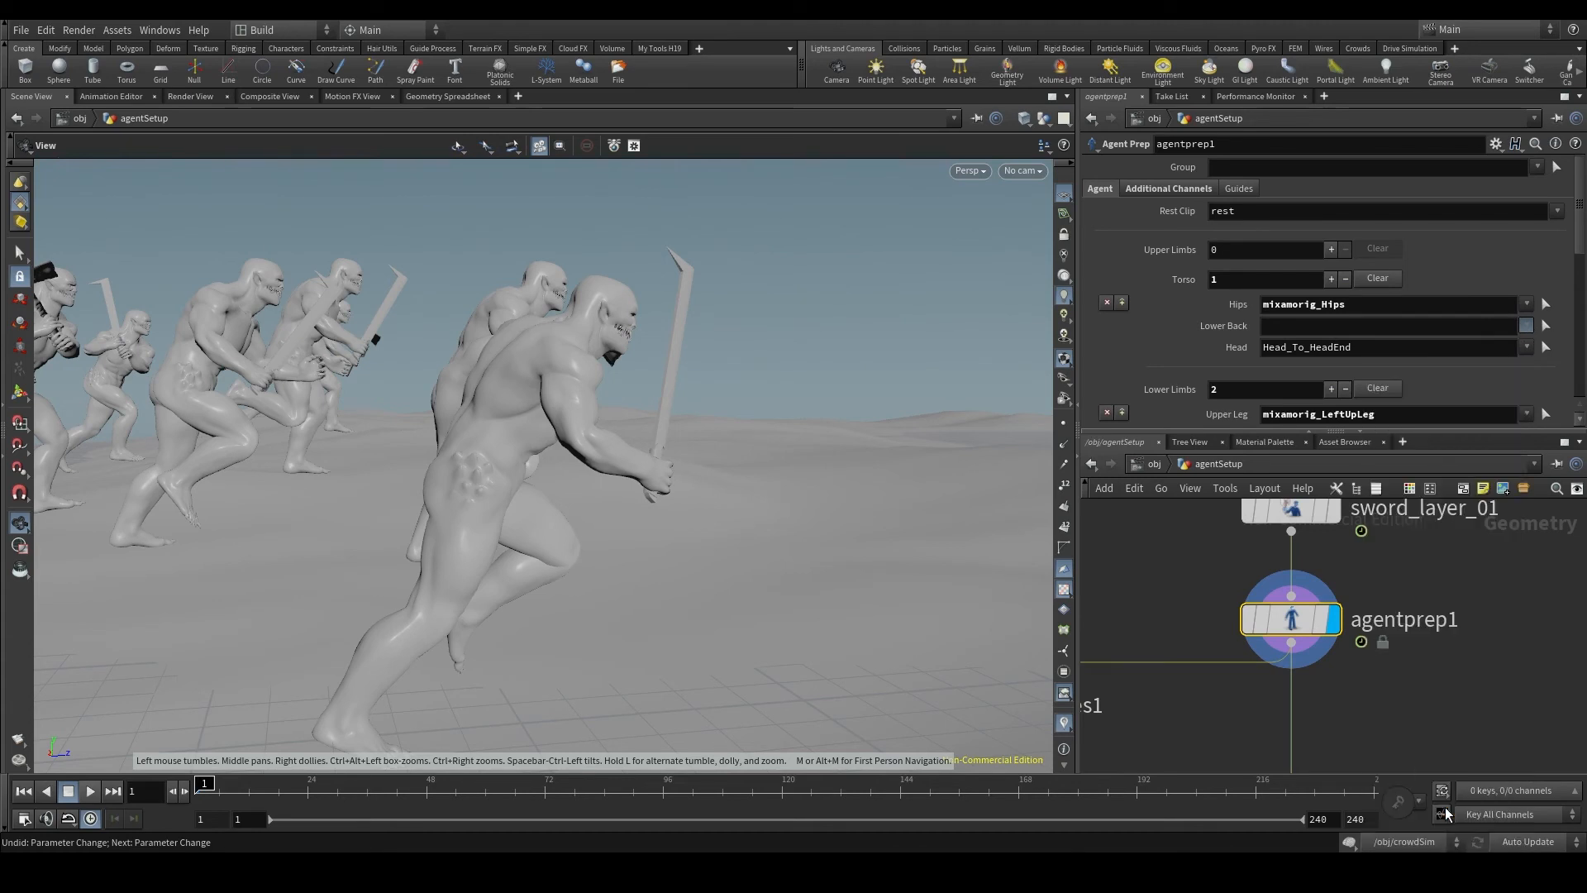
{"action": "left_click", "coordinate": [1527, 347]}
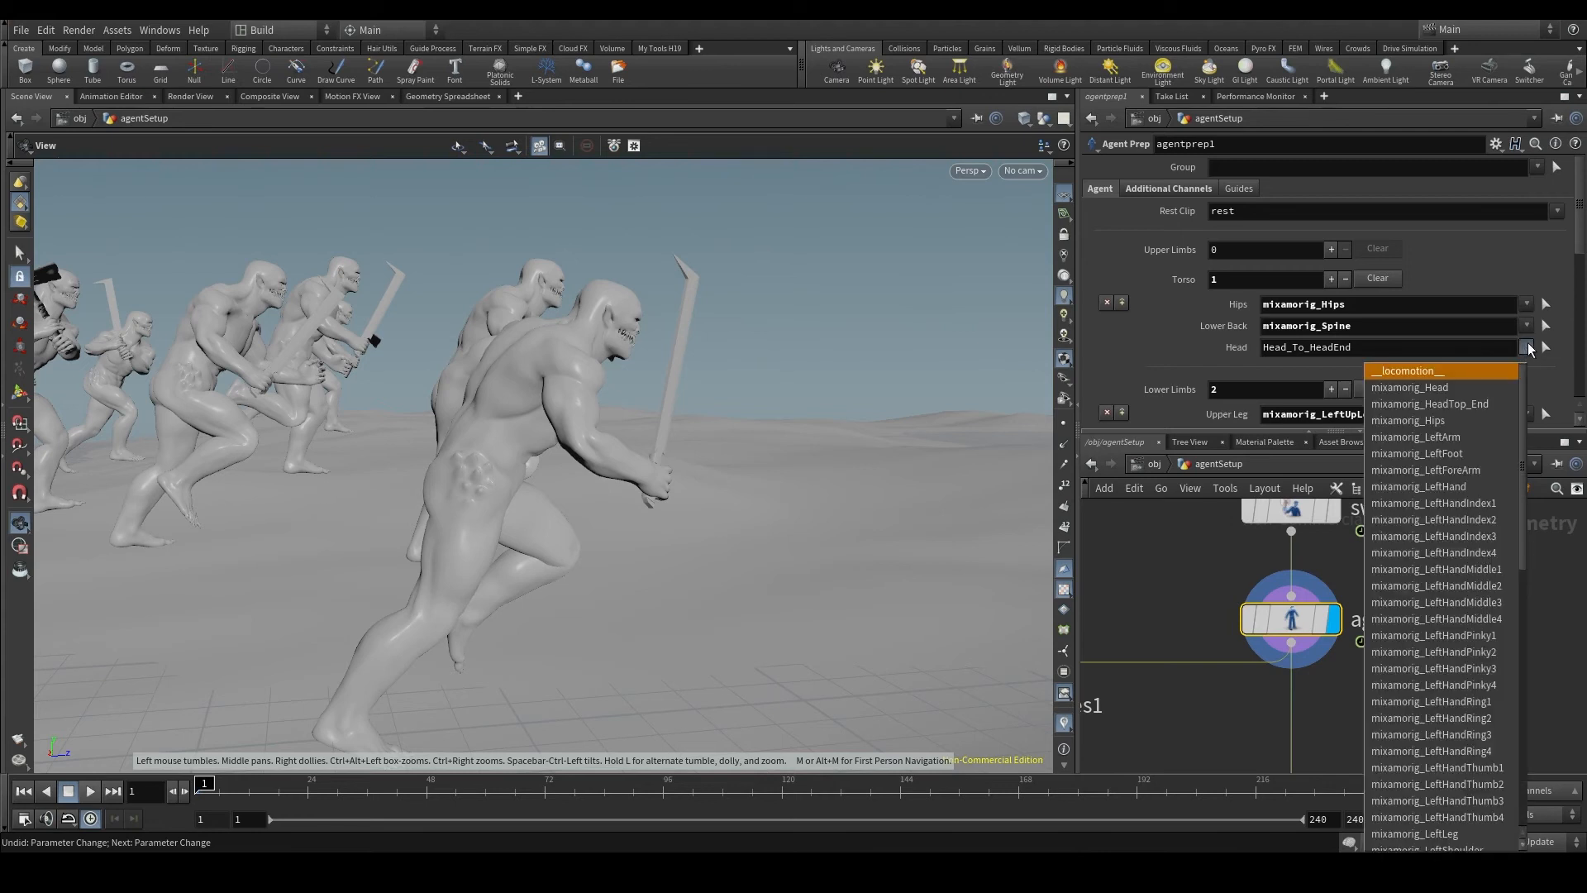
{"action": "left_click", "coordinate": [1451, 387]}
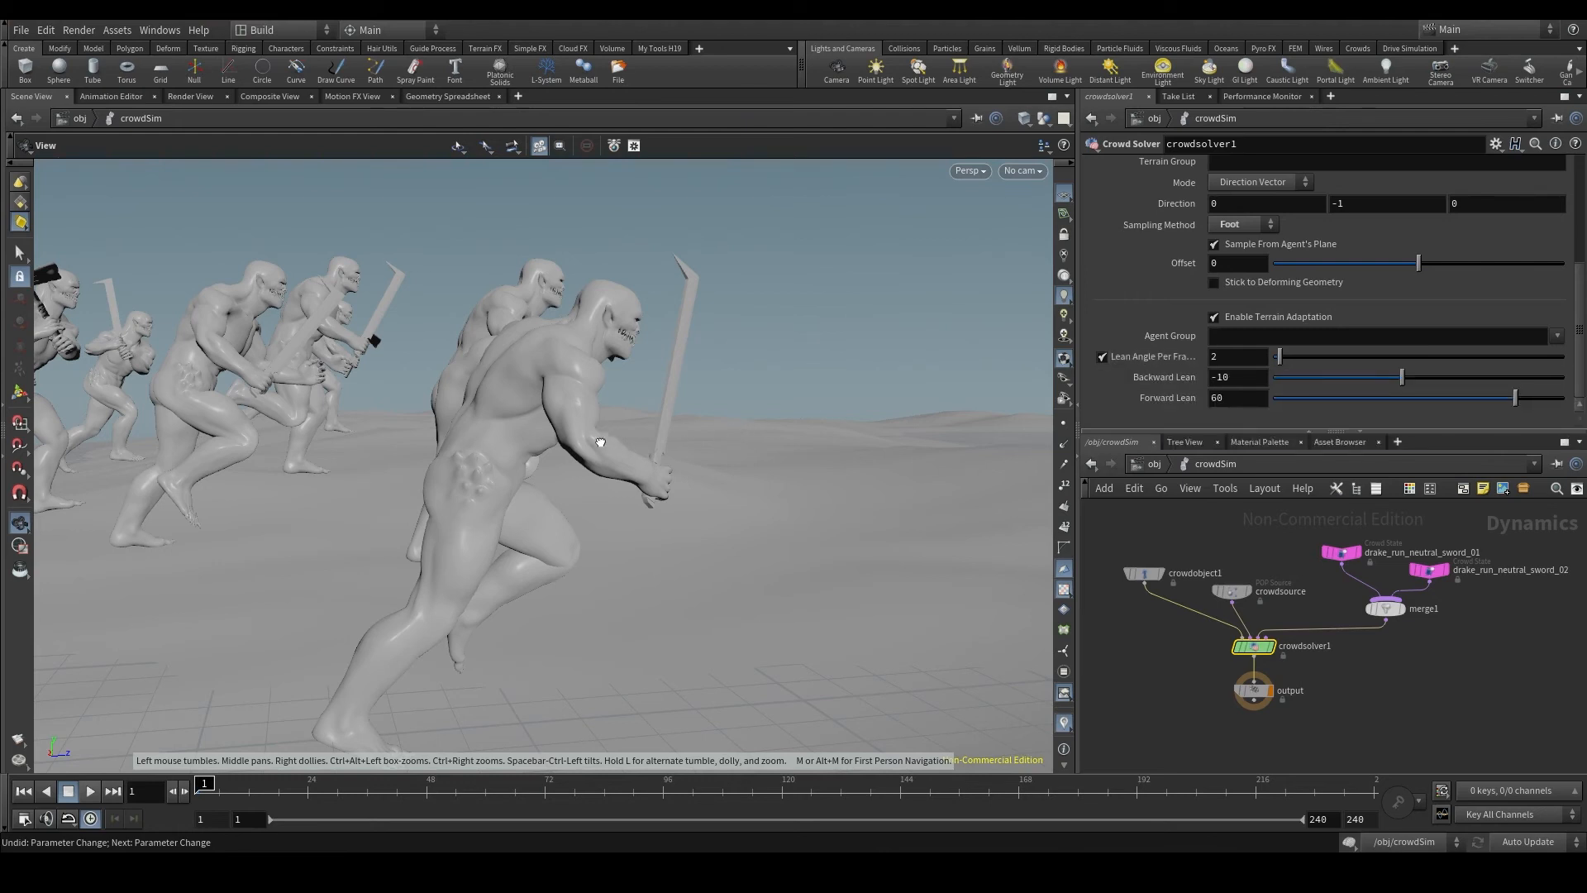
Try a terrain adaptation lean angle per frame of 33.8 in the crowd solver and play the simulation
{"action": "left_click_drag", "start_coordinate": [603, 440], "coordinate": [546, 430]}
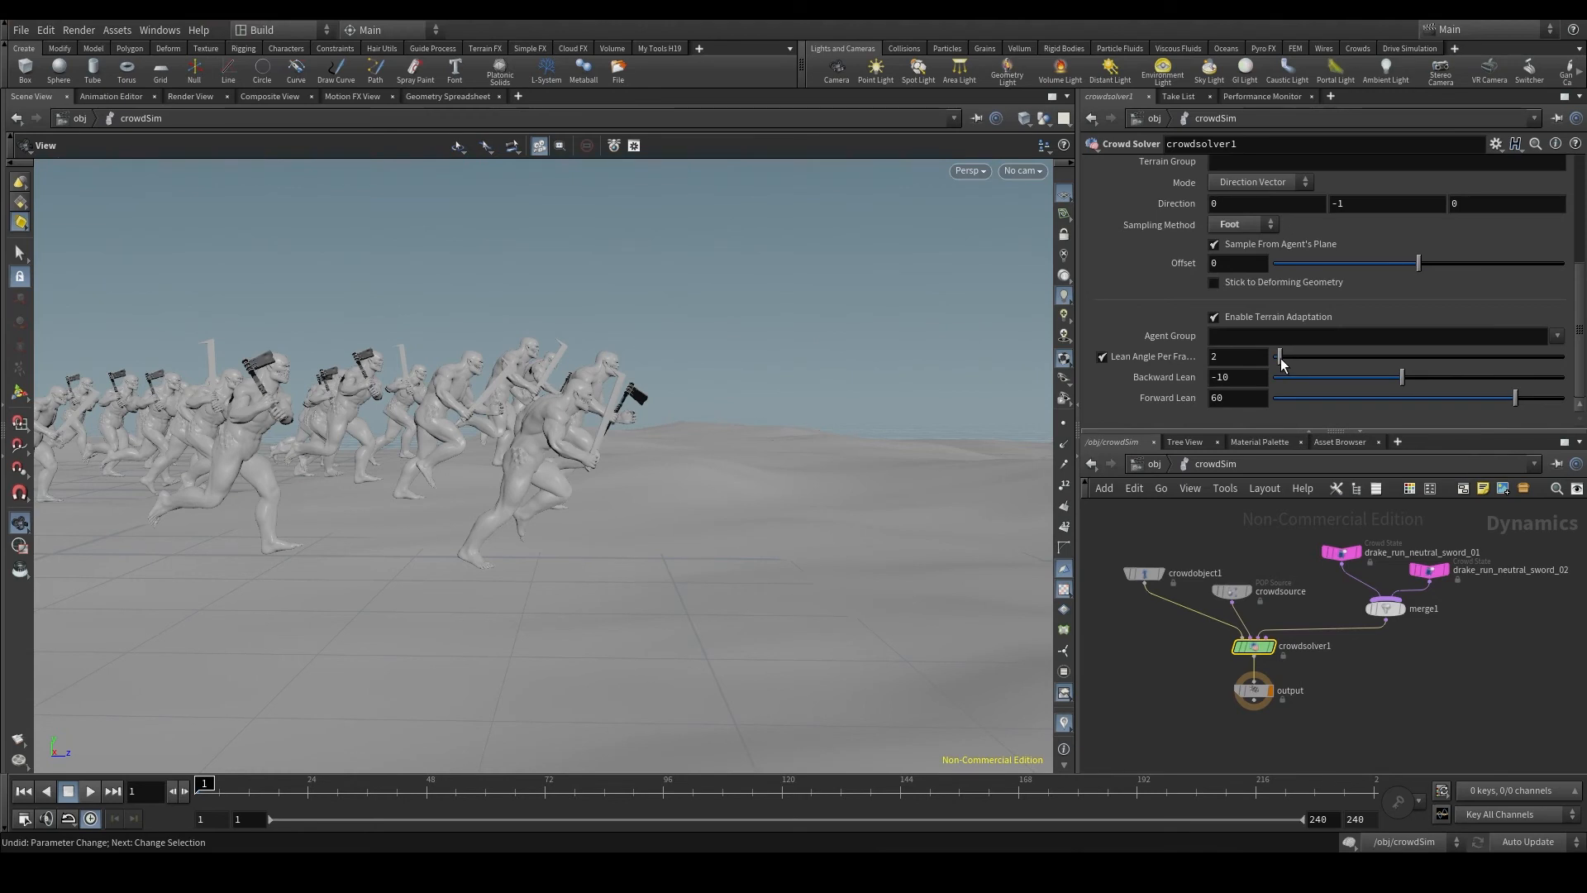
{"action": "left_click_drag", "start_coordinate": [1283, 359], "coordinate": [1382, 355]}
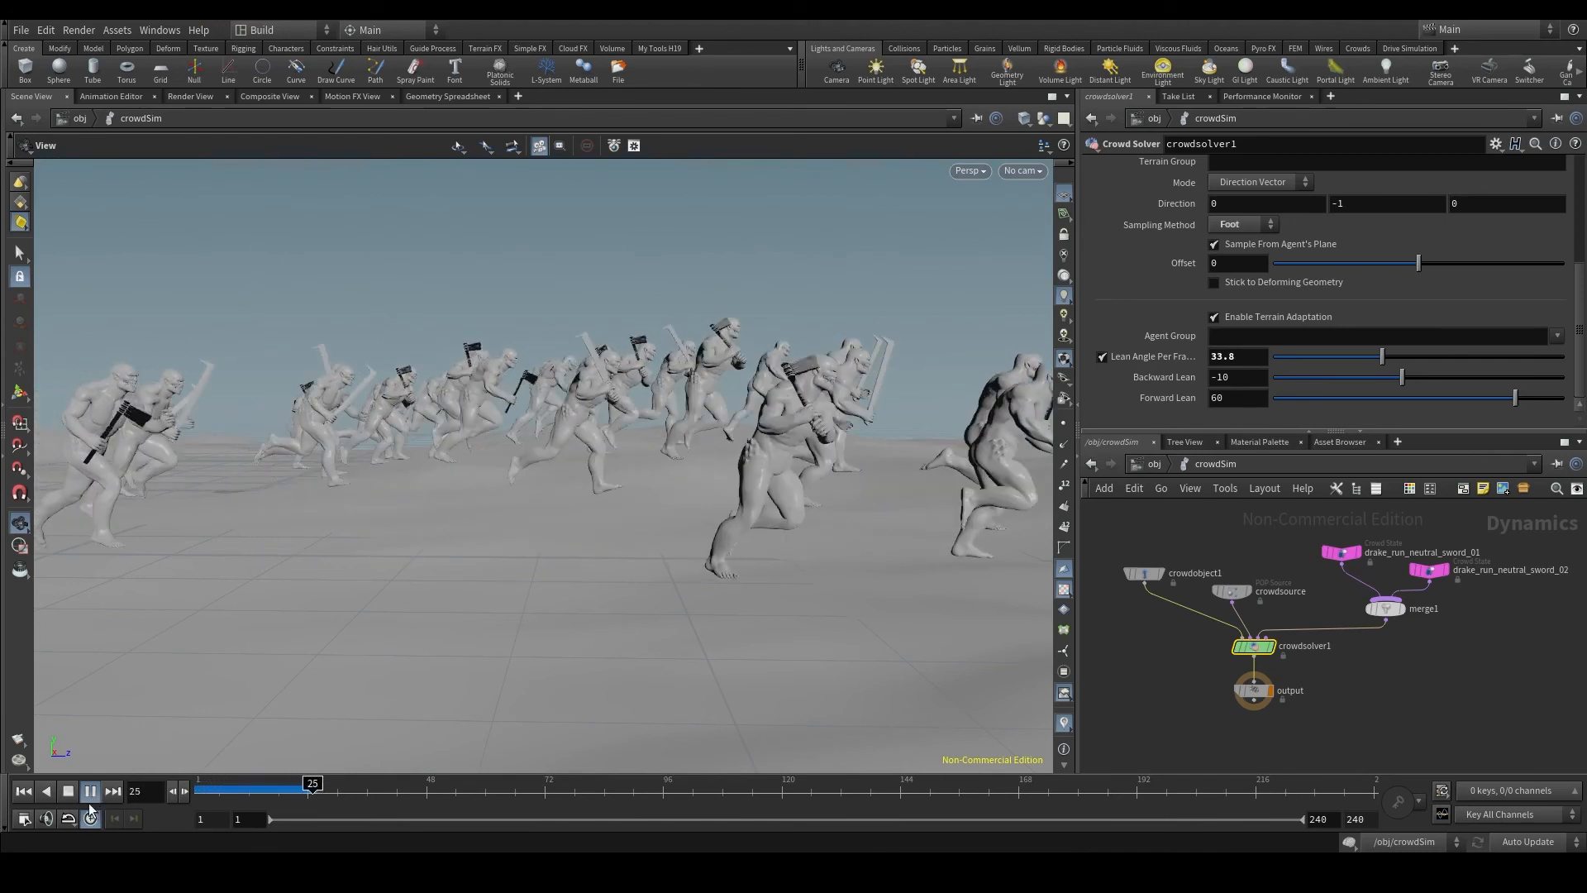
{"action": "left_click", "coordinate": [230, 791]}
{"action": "scroll", "coordinate": [408, 406], "scroll_direction": "up", "scroll_amount": 4}
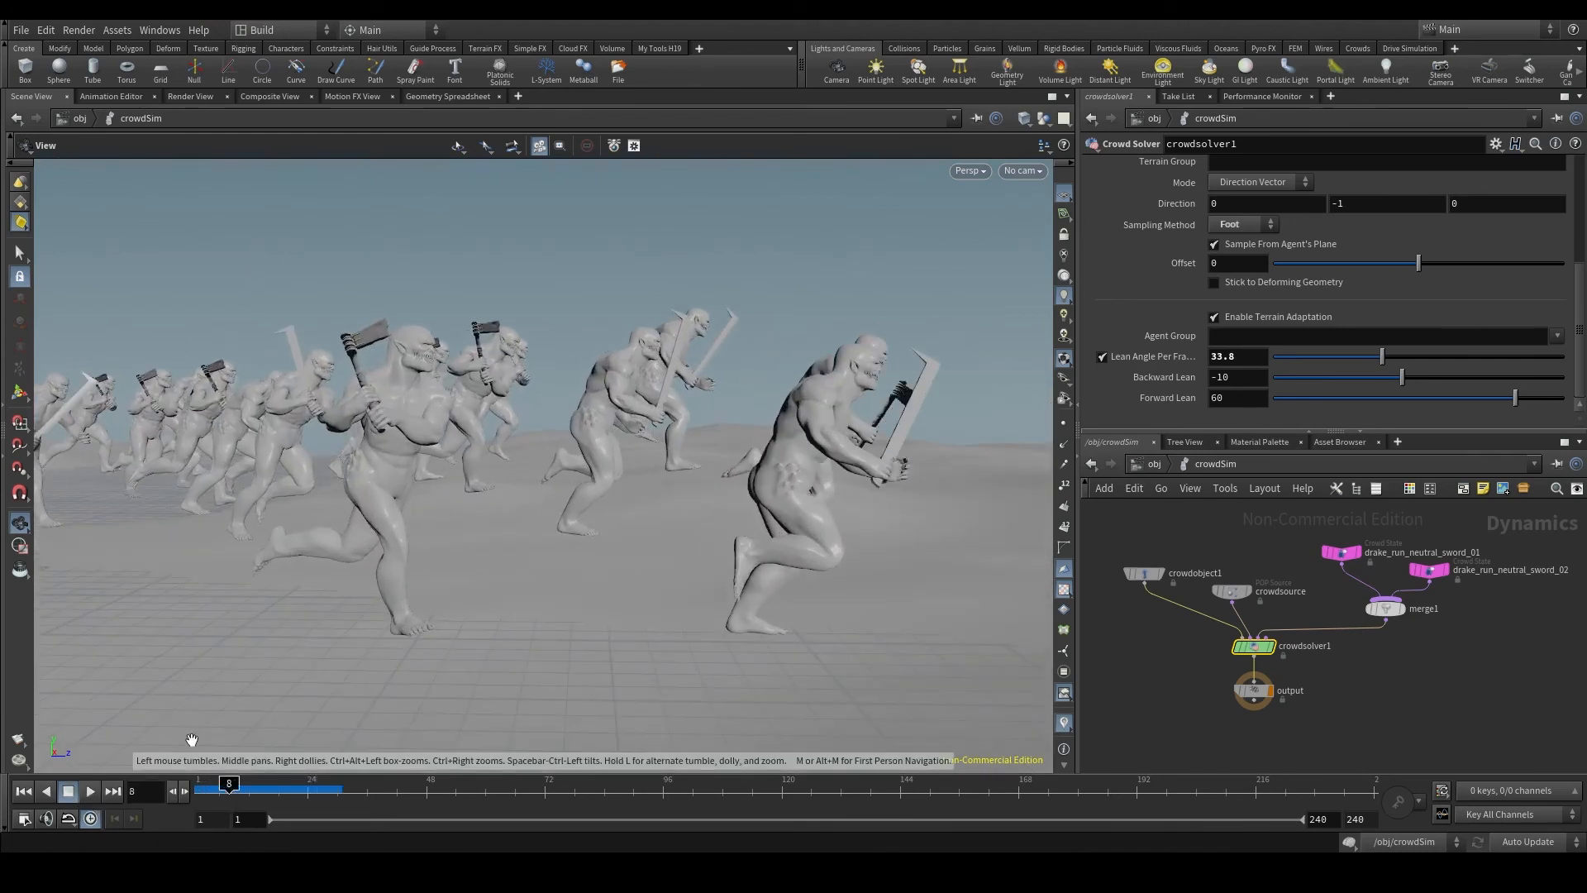
{"action": "left_click", "coordinate": [90, 793]}
{"action": "left_click", "coordinate": [23, 792]}
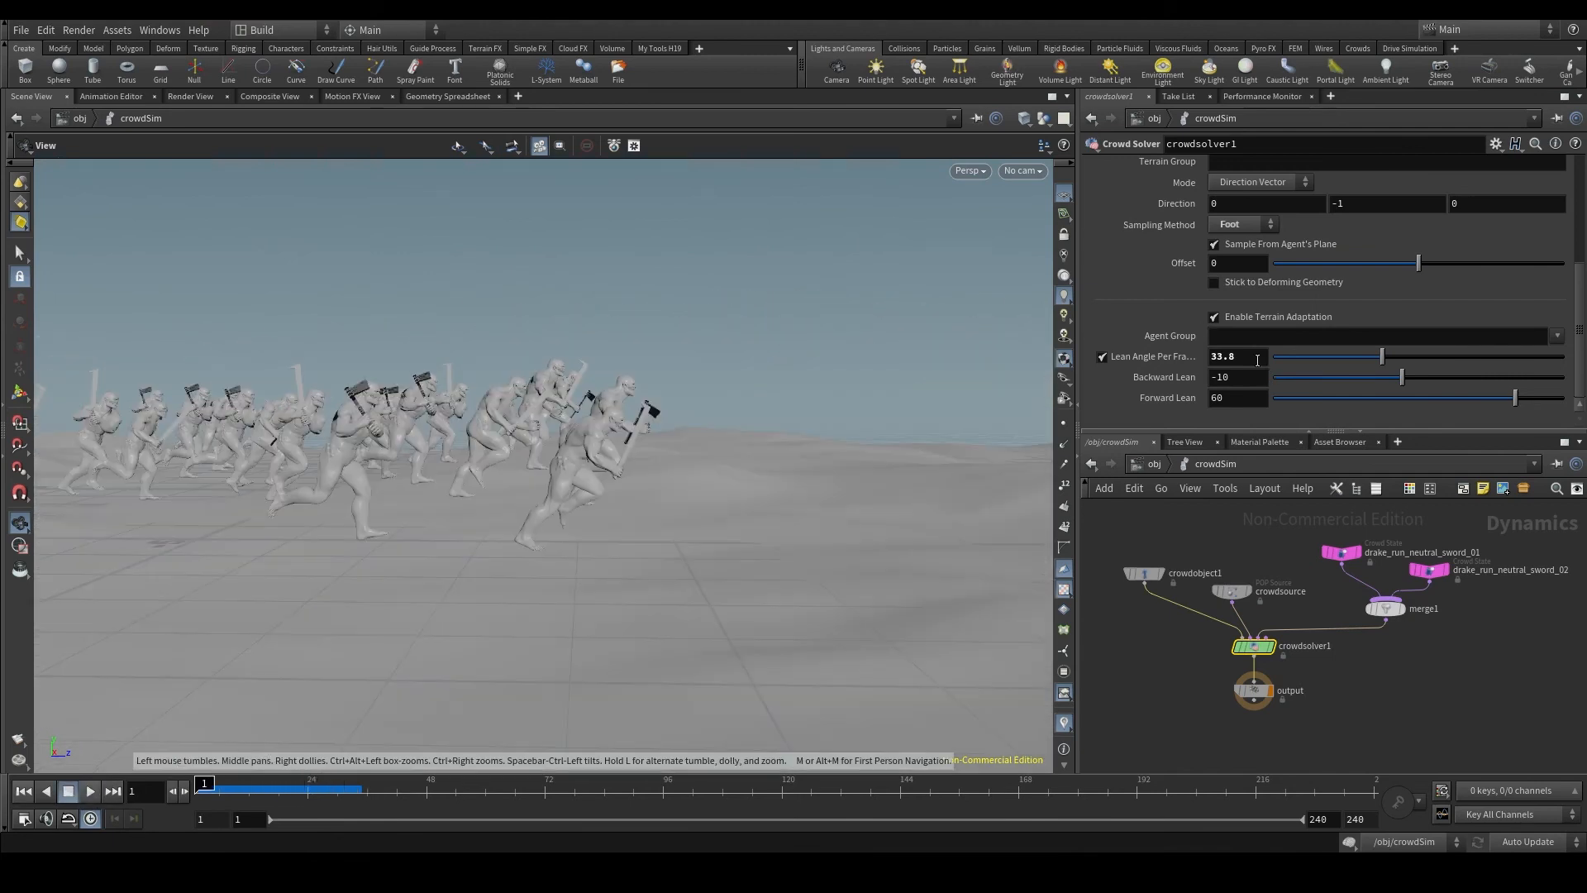
Set the lean angle per frame to 2 and replay the crowd simulation from the first frame
{"action": "left_click_drag", "start_coordinate": [1256, 358], "coordinate": [1168, 361]}
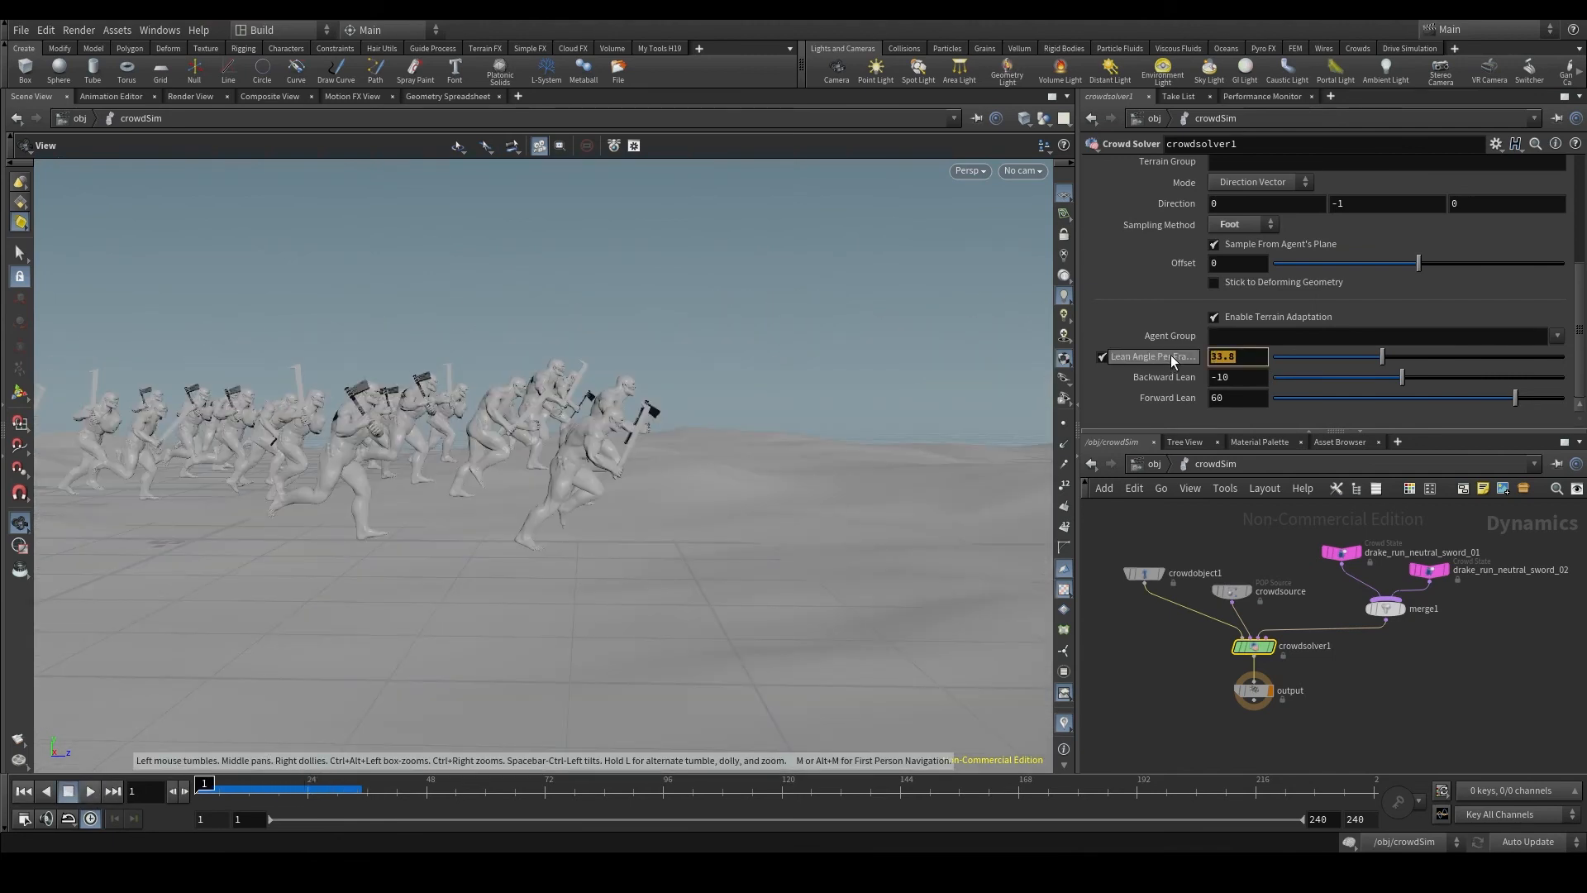
{"action": "type", "text": "2"}
{"action": "key", "text": "Return"}
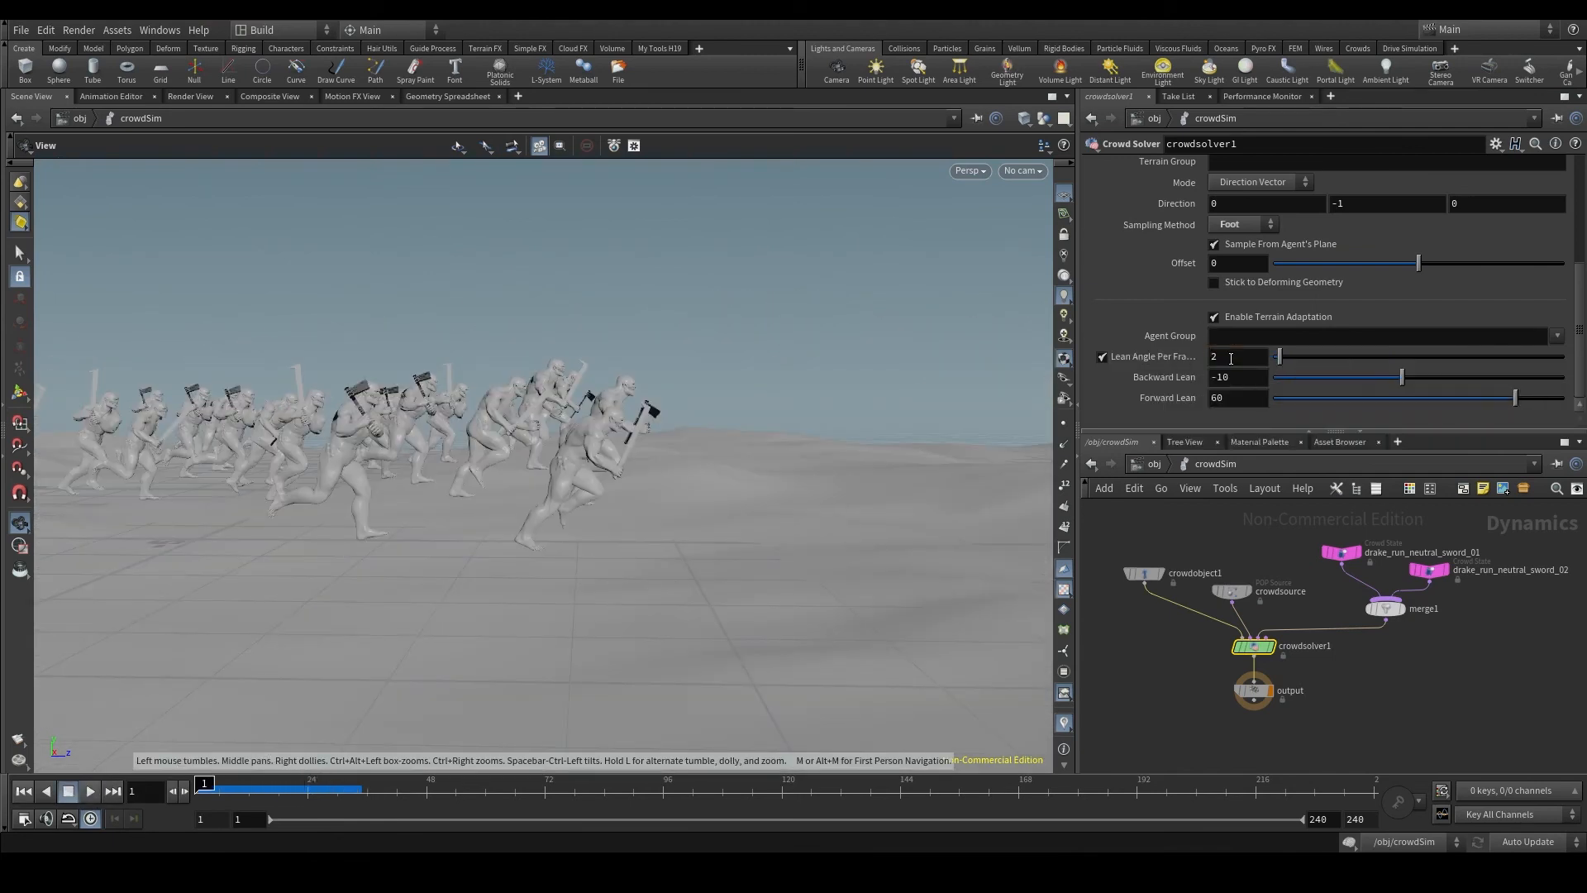
{"action": "left_click", "coordinate": [88, 794]}
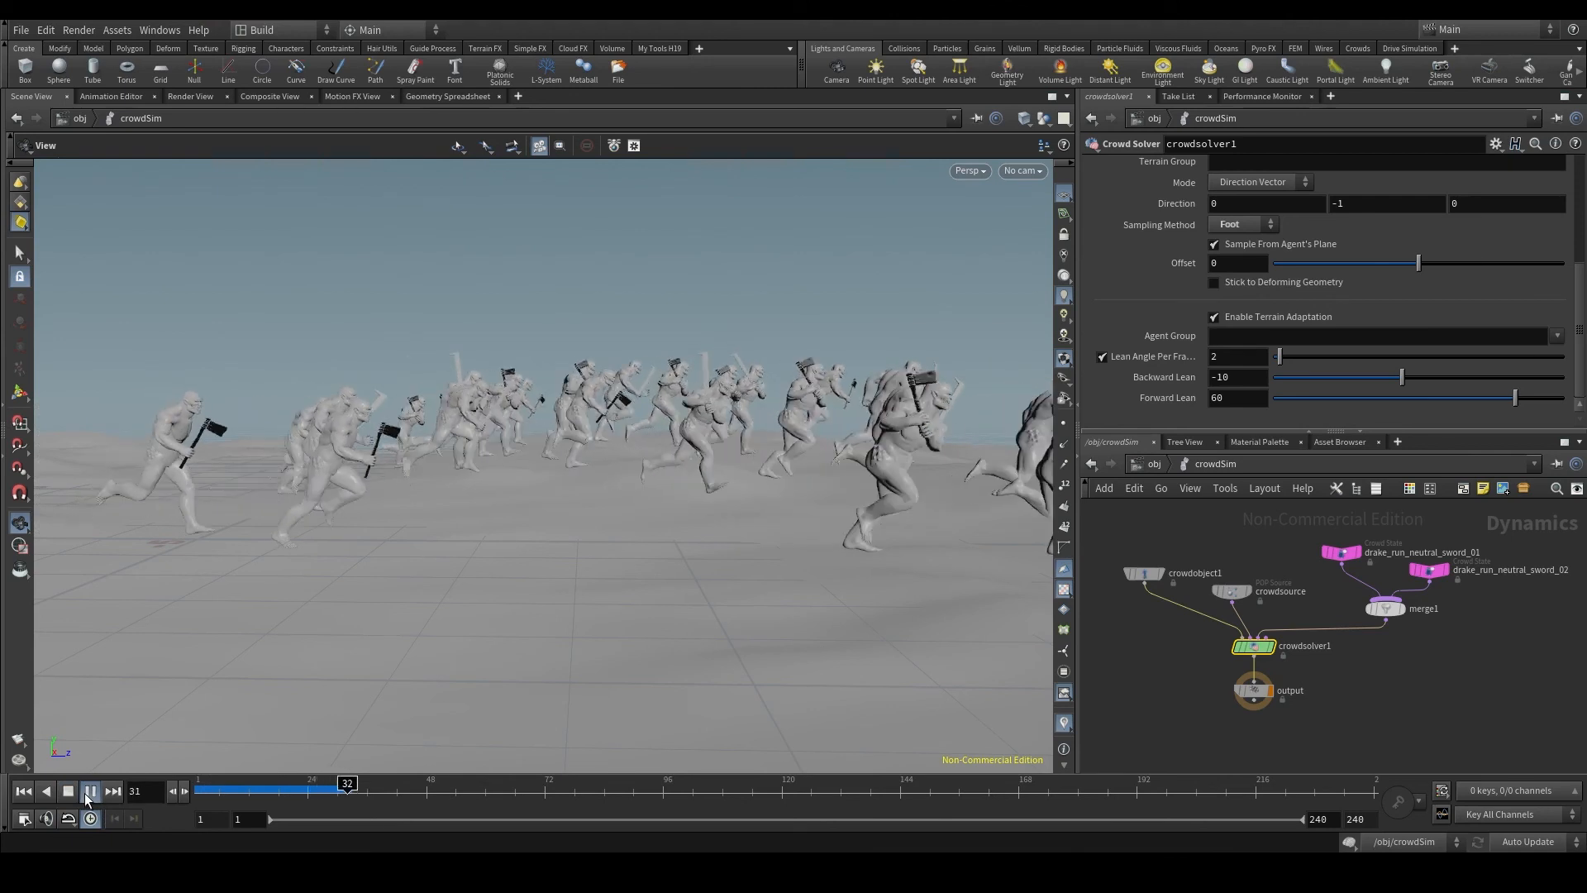
{"action": "left_click", "coordinate": [86, 795]}
{"action": "left_click", "coordinate": [24, 791]}
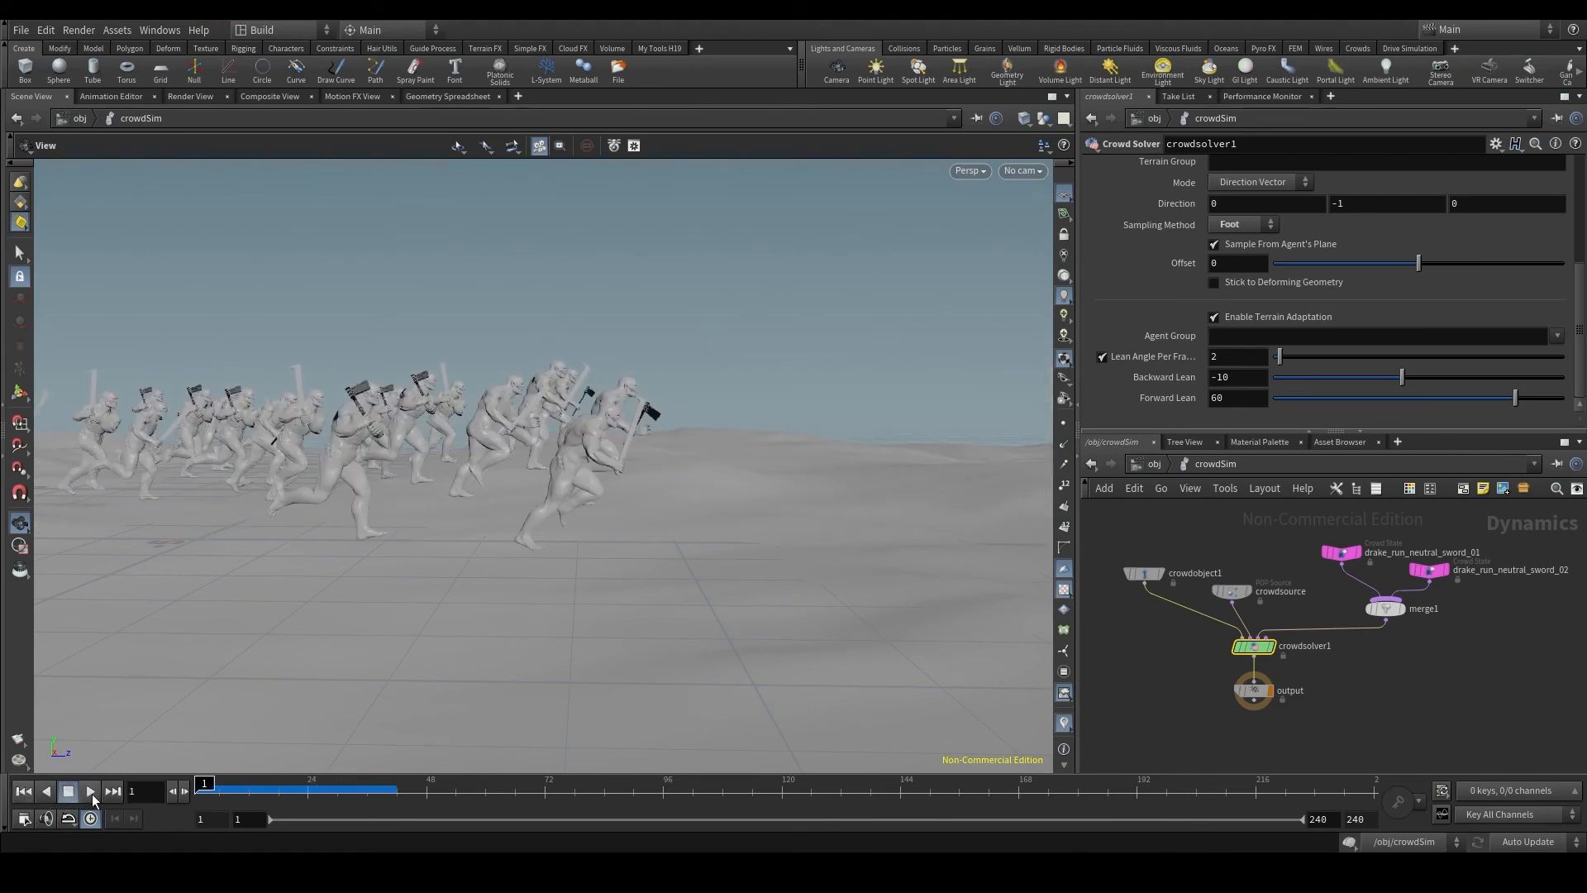
{"action": "left_click", "coordinate": [92, 794]}
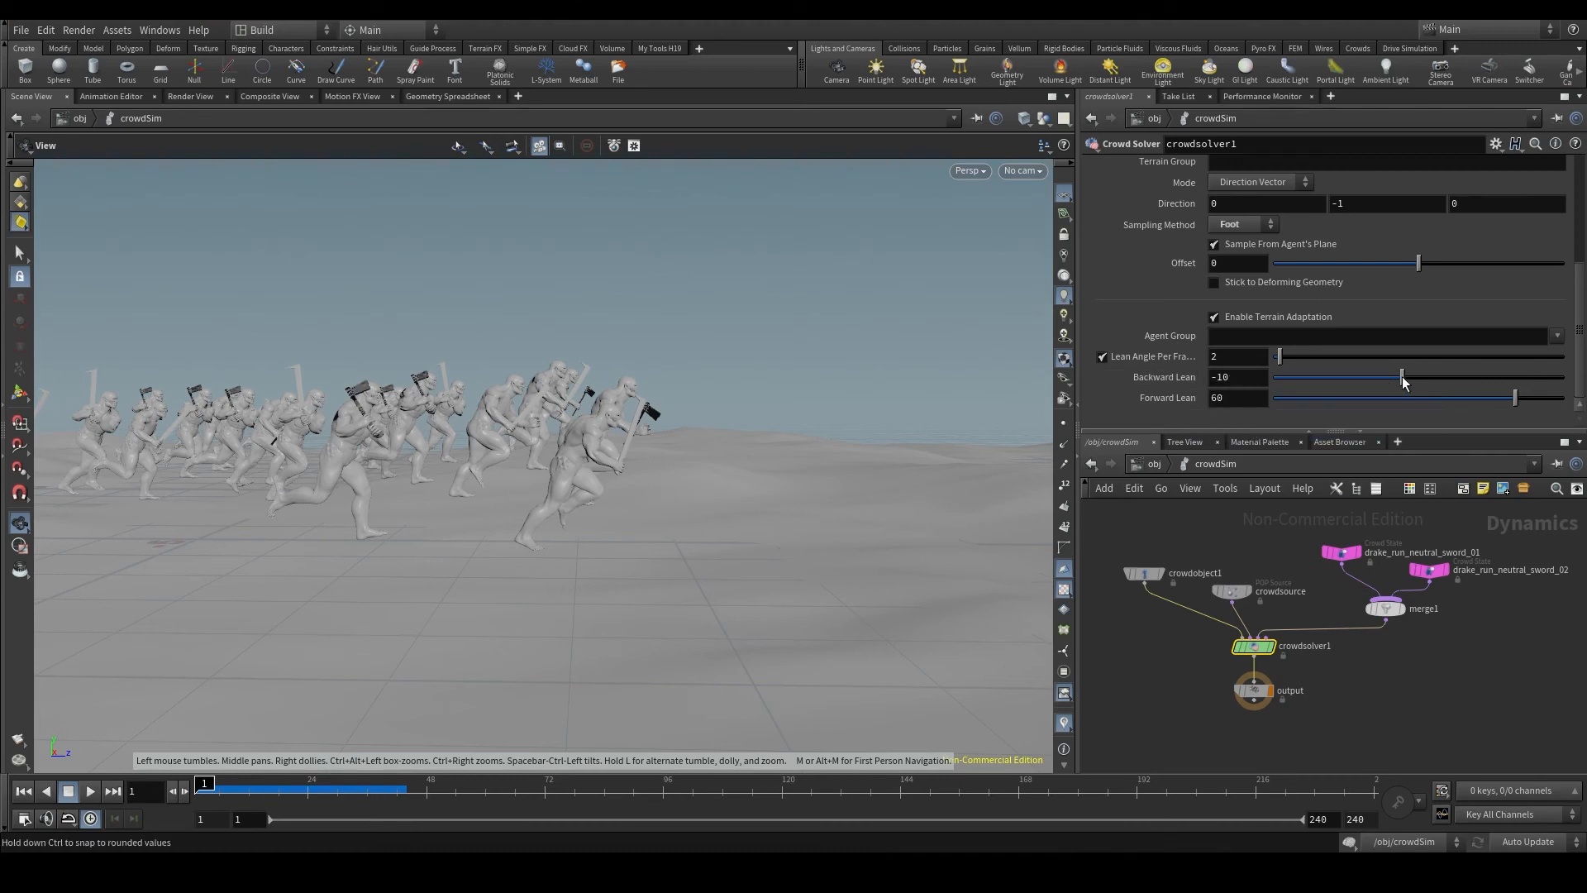
Turn on Adjust Hips for foot locking in the crowd solver's terrain settings and check the agents
{"action": "scroll", "coordinate": [582, 389], "scroll_direction": "up", "scroll_amount": 5}
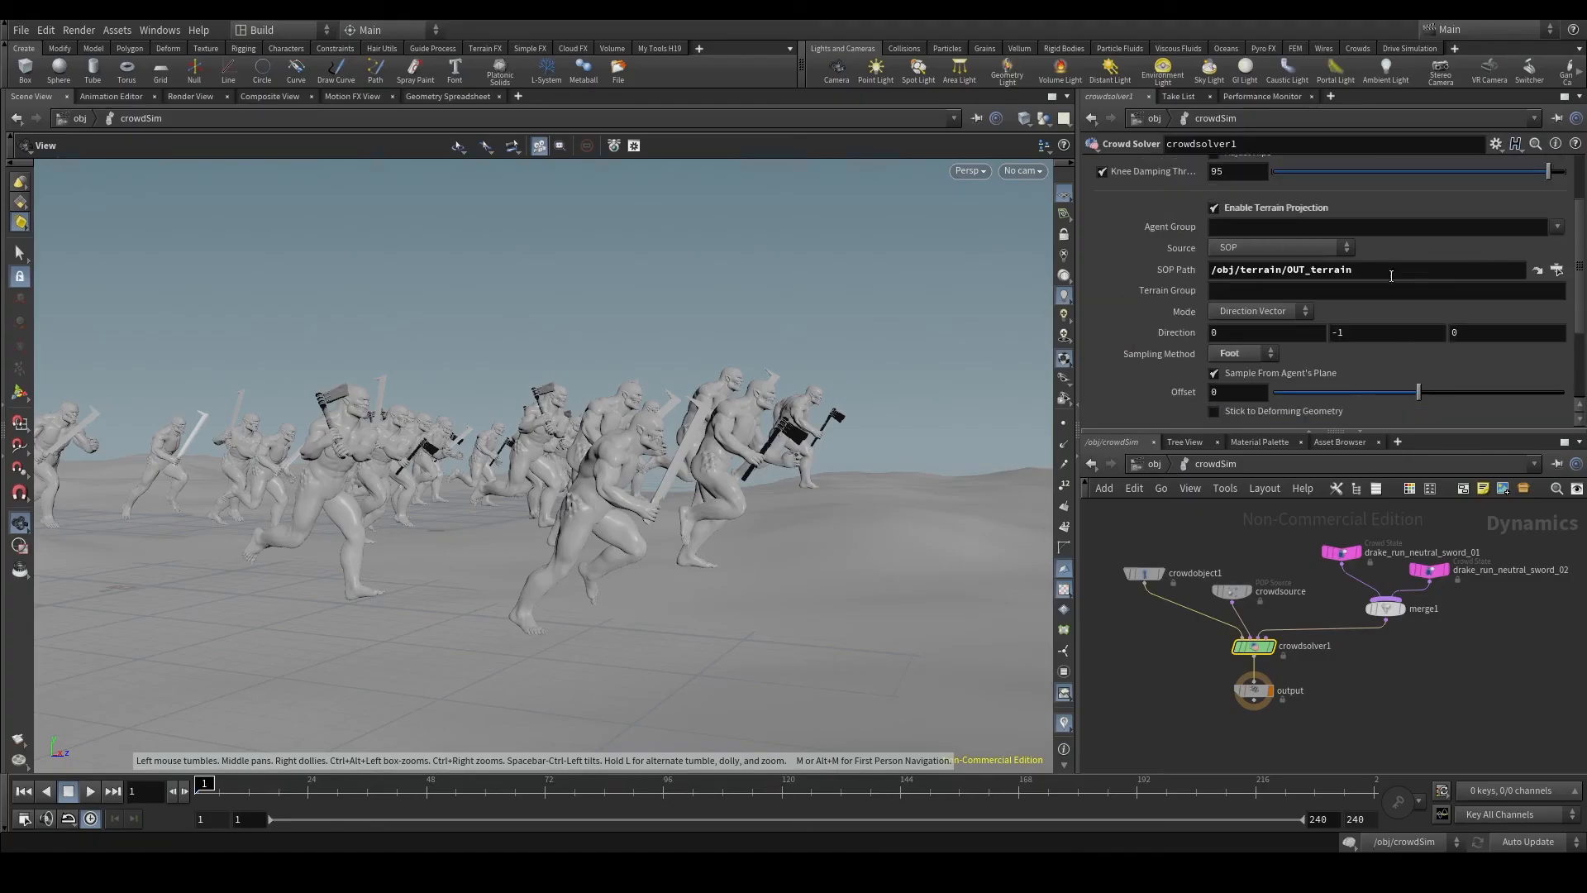
{"action": "left_click", "coordinate": [1213, 240]}
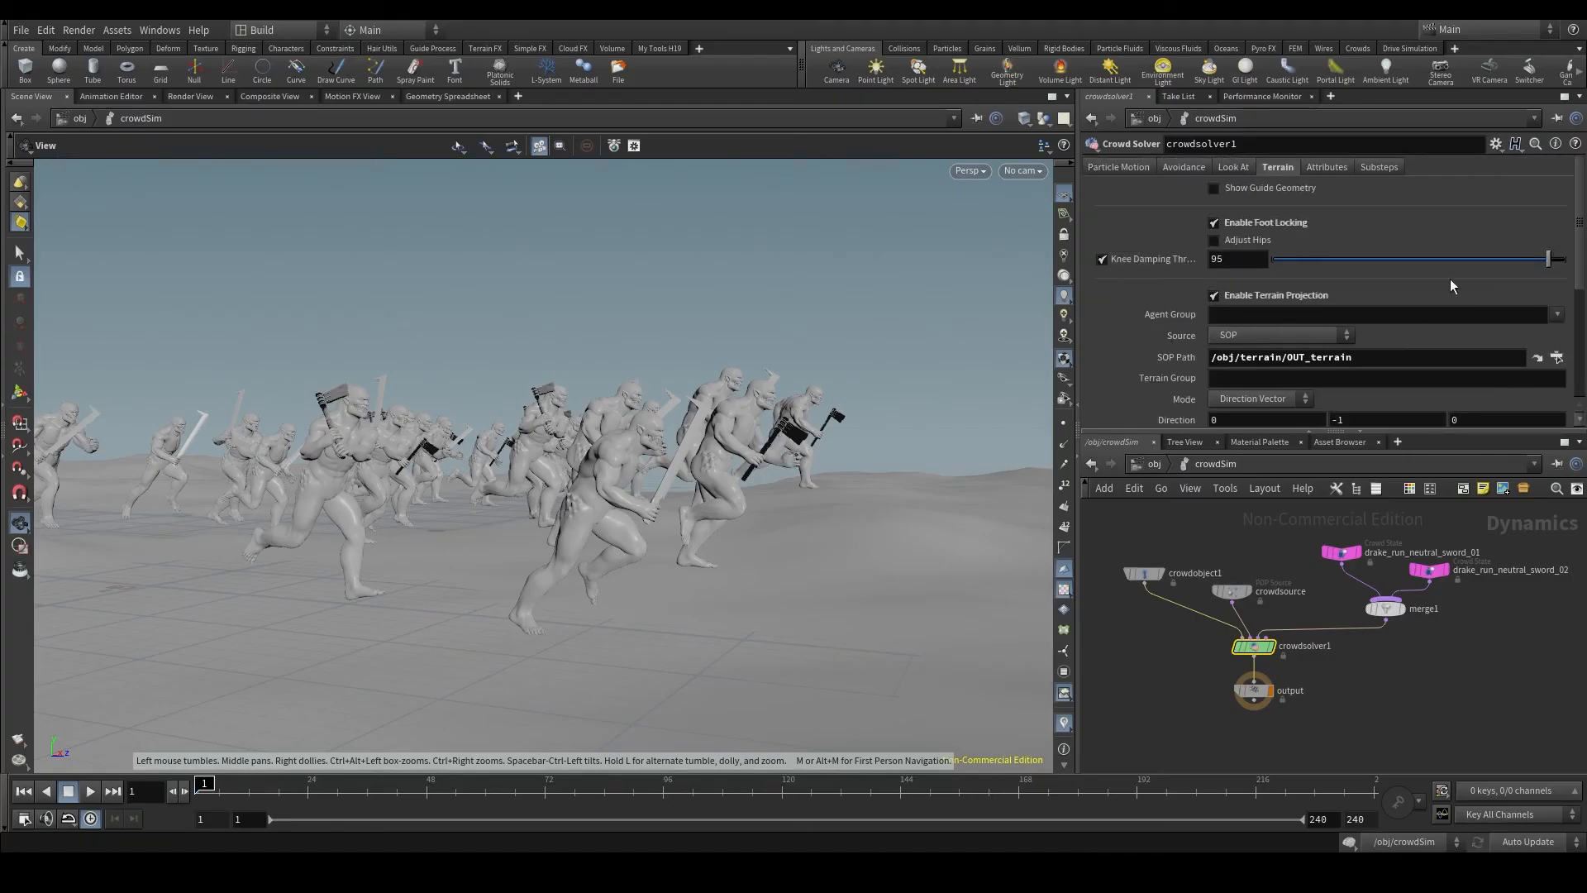
{"action": "left_click", "coordinate": [1235, 241]}
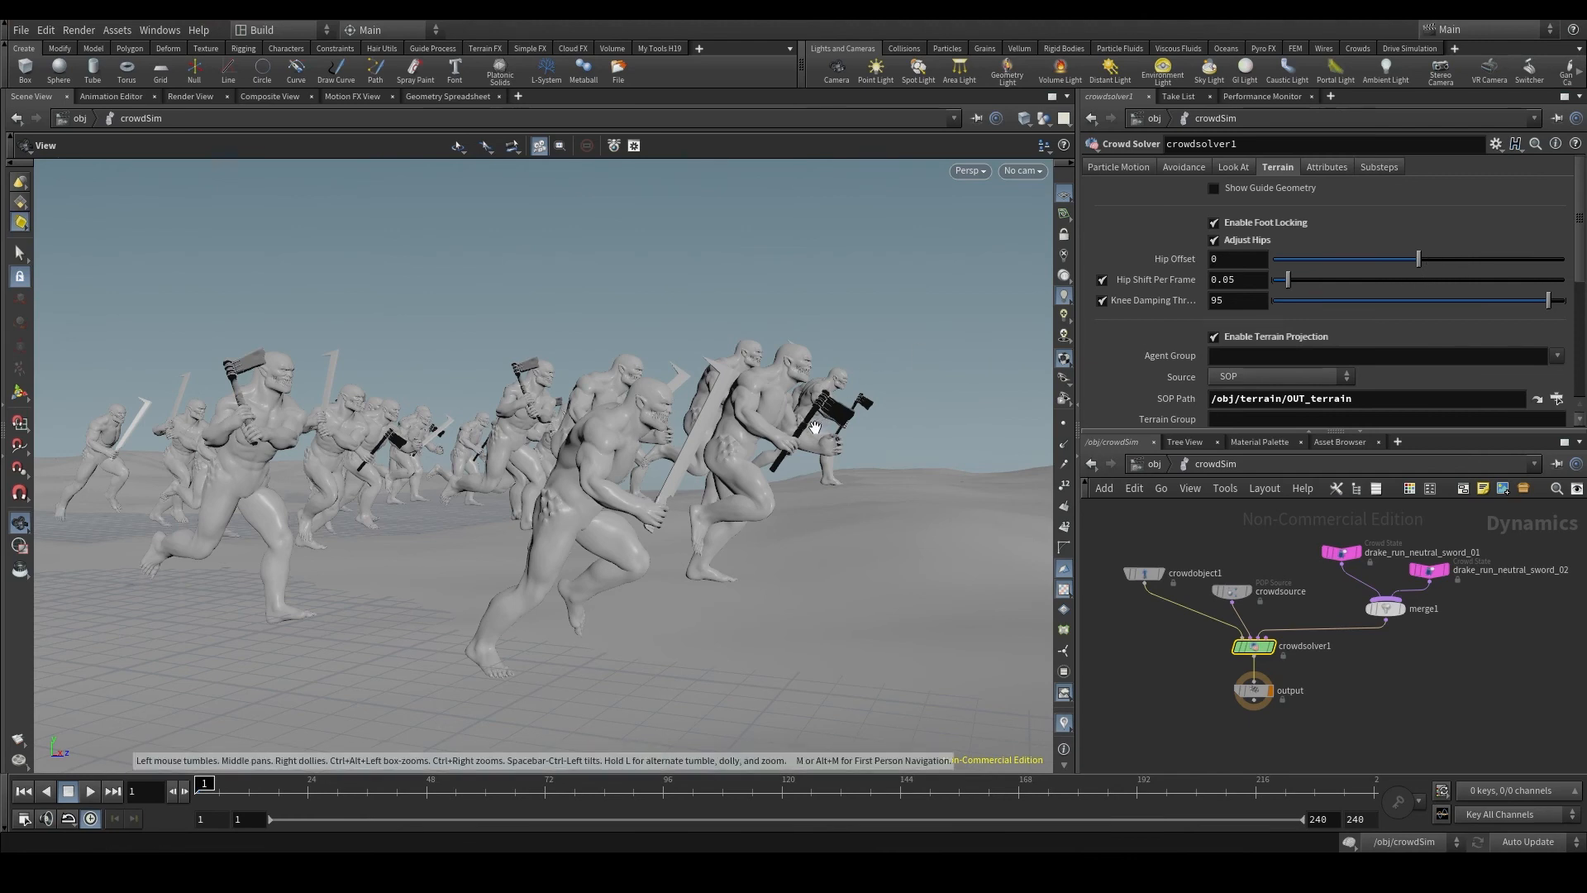
{"action": "left_click_drag", "start_coordinate": [821, 422], "coordinate": [712, 447]}
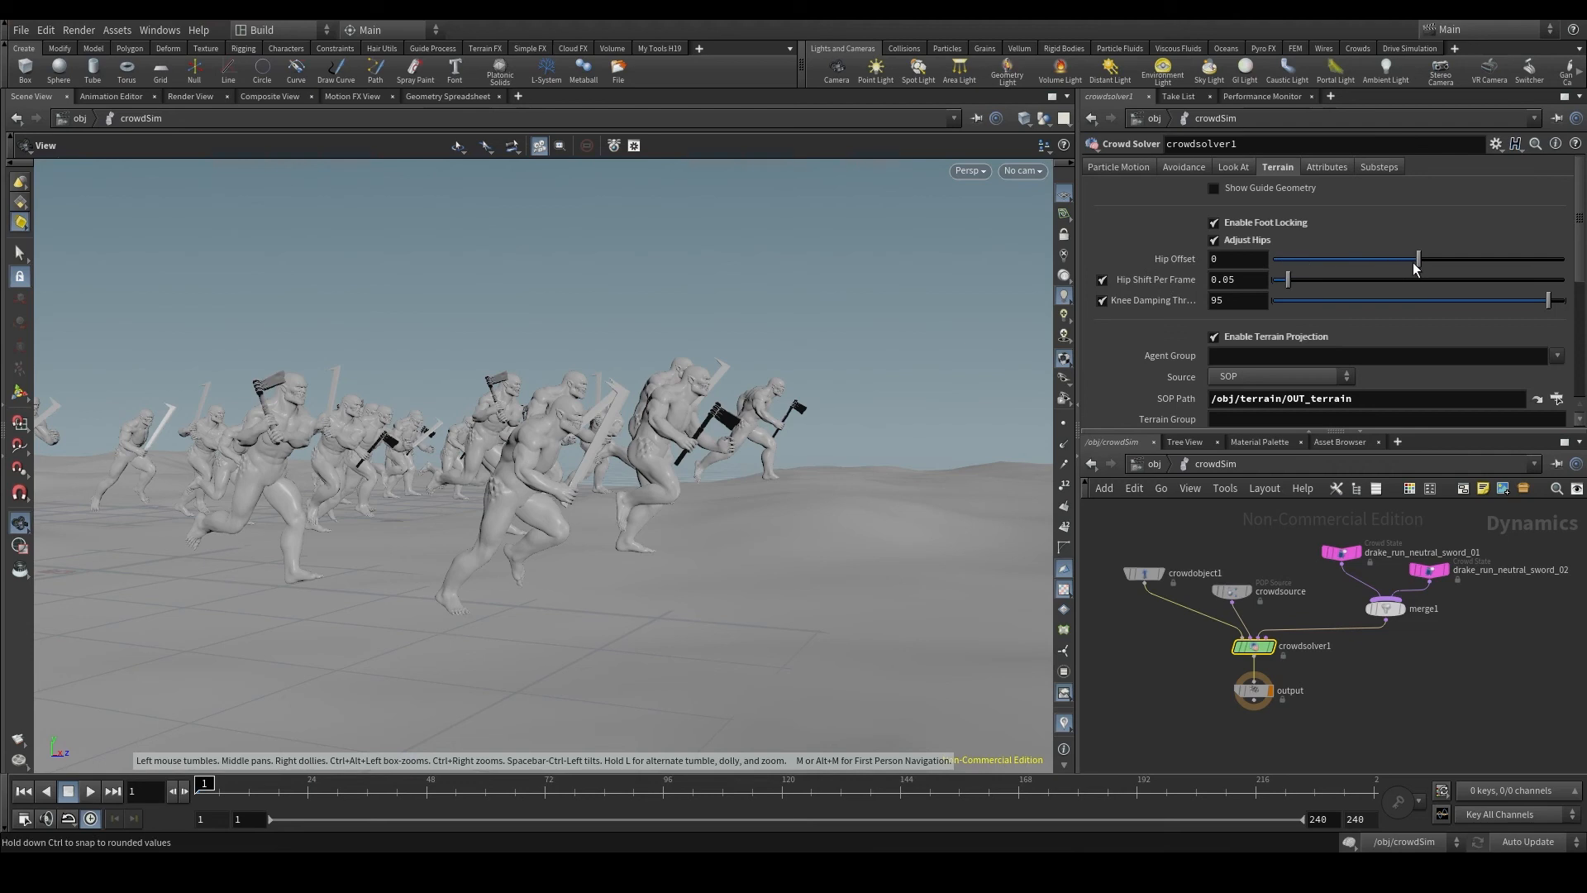
Try negative and positive hip offsets such as -0.066 and 0.02 on the agents, and revert Hip Offset to its default of 0
{"action": "left_click_drag", "start_coordinate": [1410, 261], "coordinate": [1395, 262]}
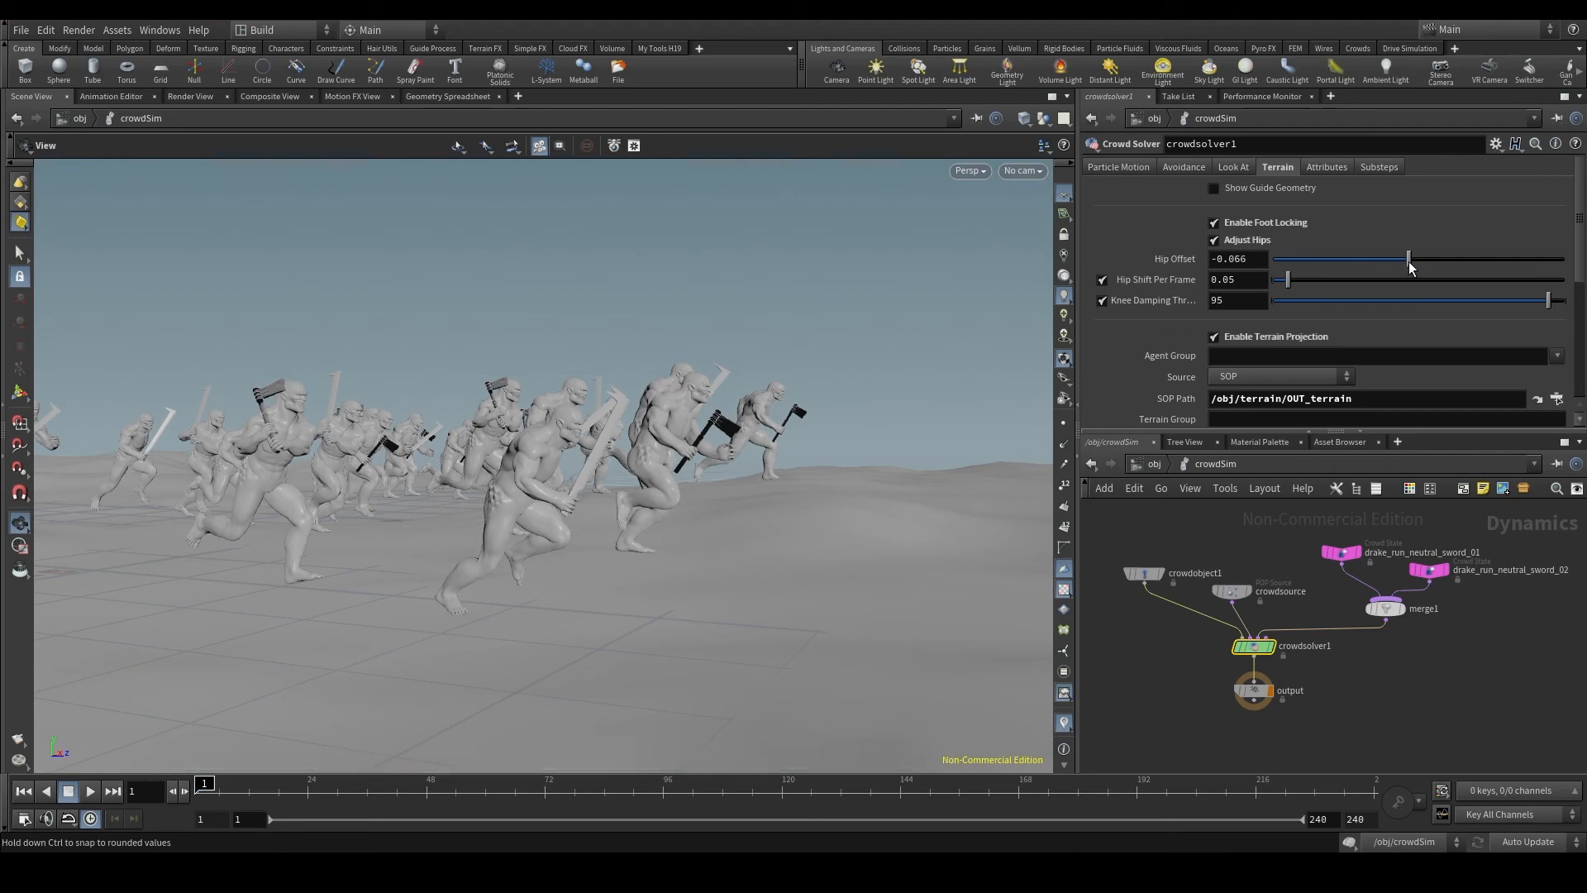
{"action": "left_click", "coordinate": [1421, 259]}
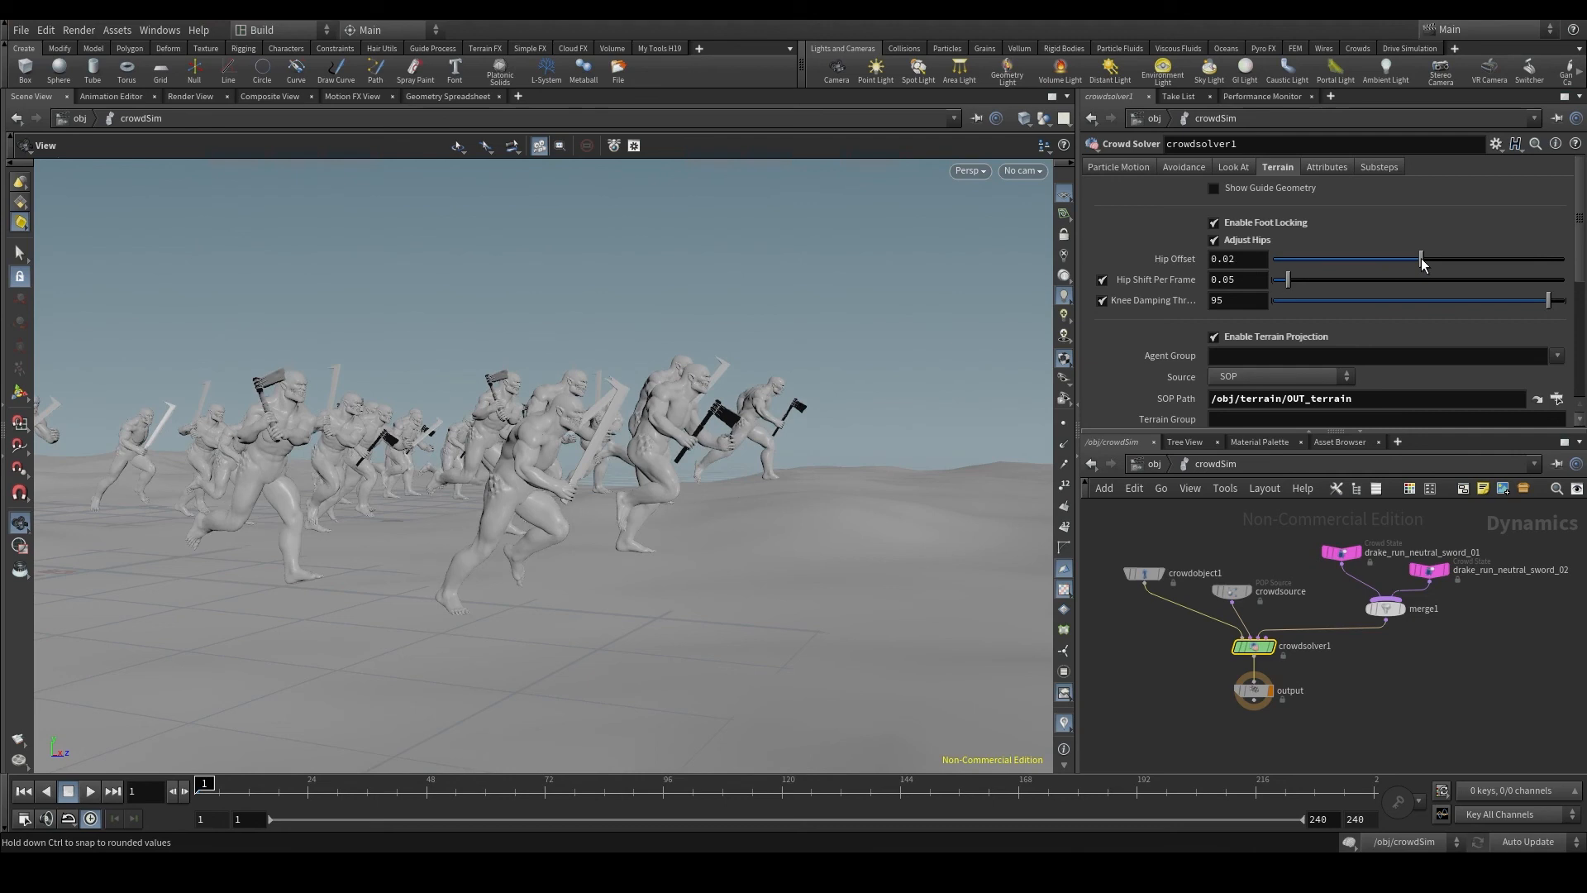
{"action": "left_click_drag", "start_coordinate": [1421, 258], "coordinate": [1488, 253]}
{"action": "left_click_drag", "start_coordinate": [519, 502], "coordinate": [521, 468]}
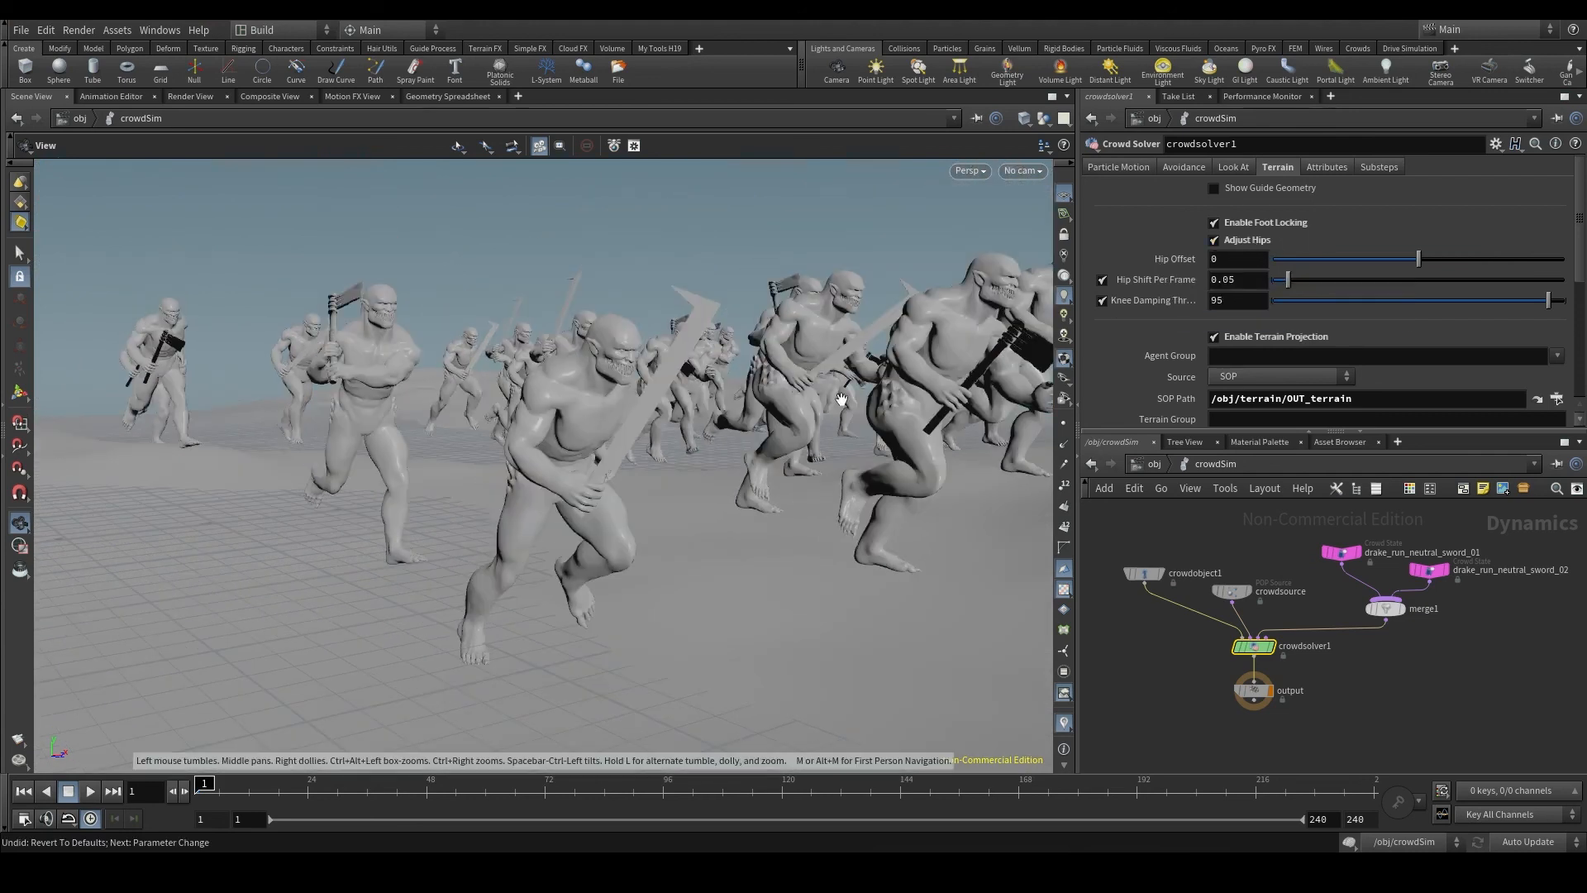
{"action": "left_click_drag", "start_coordinate": [705, 480], "coordinate": [734, 451]}
Switch Adjust Hips off and on repeatedly to compare the agents' leg poses on the terrain, leaving it enabled
{"action": "left_click", "coordinate": [1214, 240]}
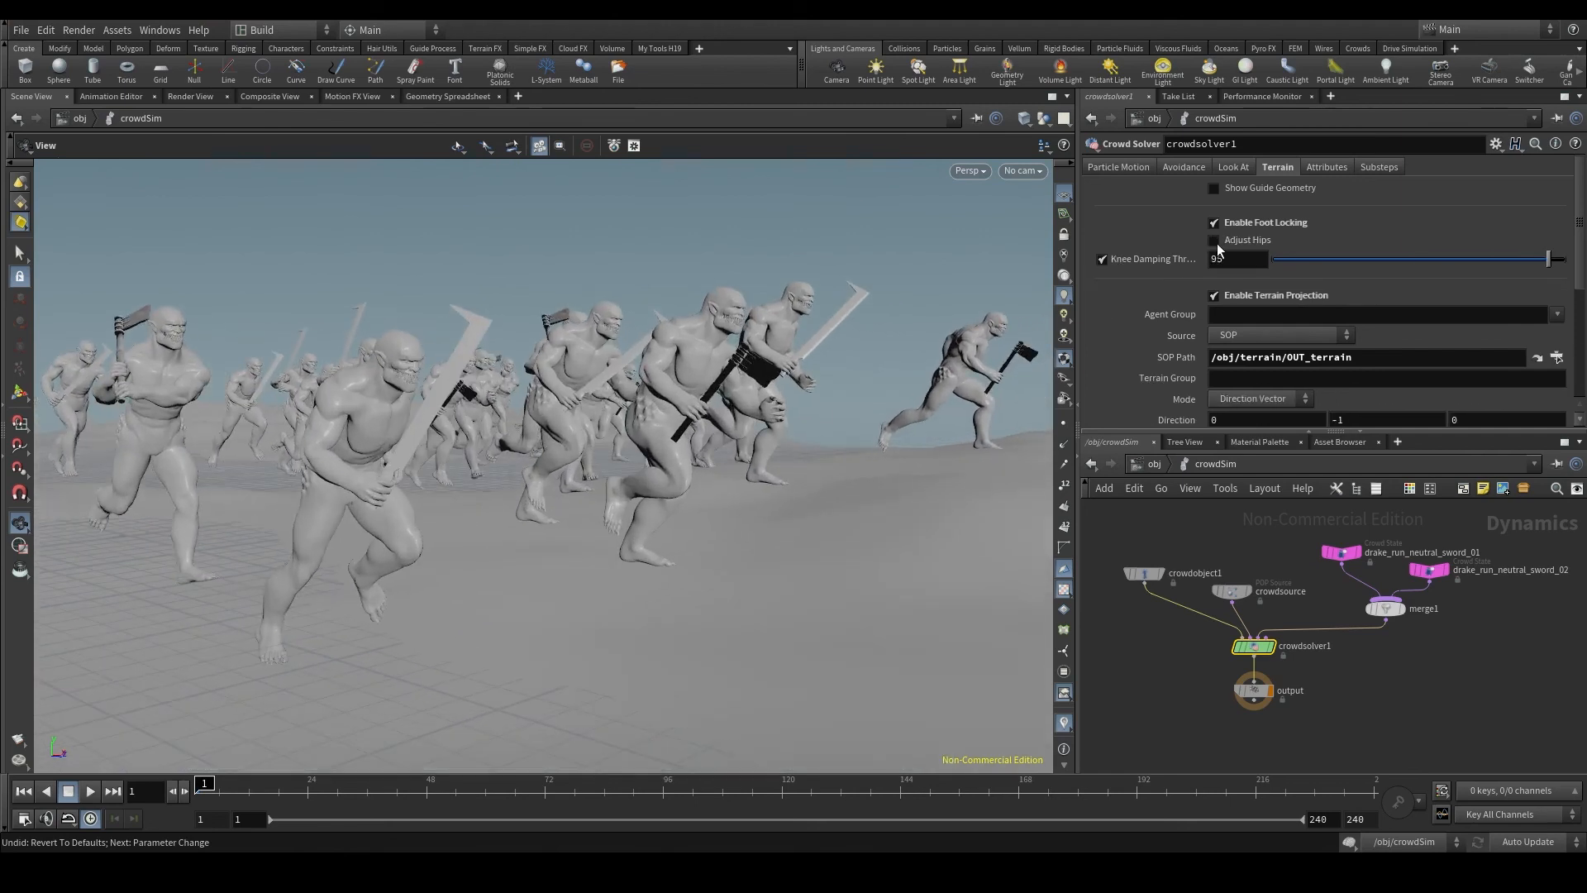
{"action": "left_click", "coordinate": [1215, 240]}
{"action": "left_click", "coordinate": [1214, 241]}
{"action": "left_click", "coordinate": [1215, 240]}
{"action": "left_click", "coordinate": [1215, 241]}
{"action": "left_click", "coordinate": [1215, 240]}
{"action": "left_click", "coordinate": [1216, 242]}
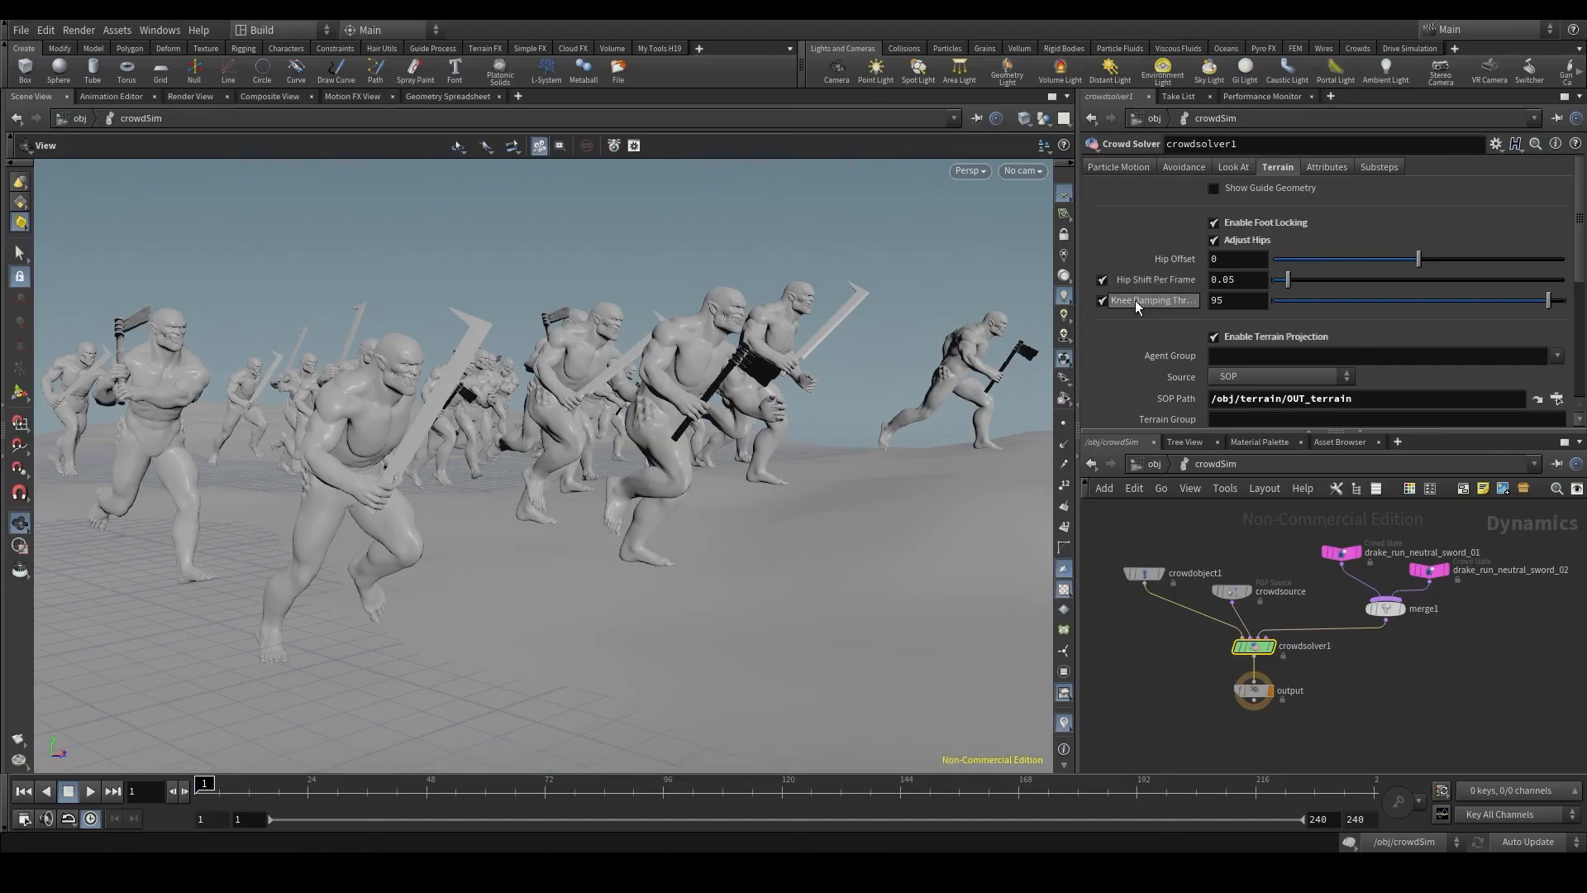
Try a high knee damping threshold of about 99.1 on a close-up agent leg, and lower the threshold to 0
{"action": "mouse_move", "coordinate": [1134, 300]}
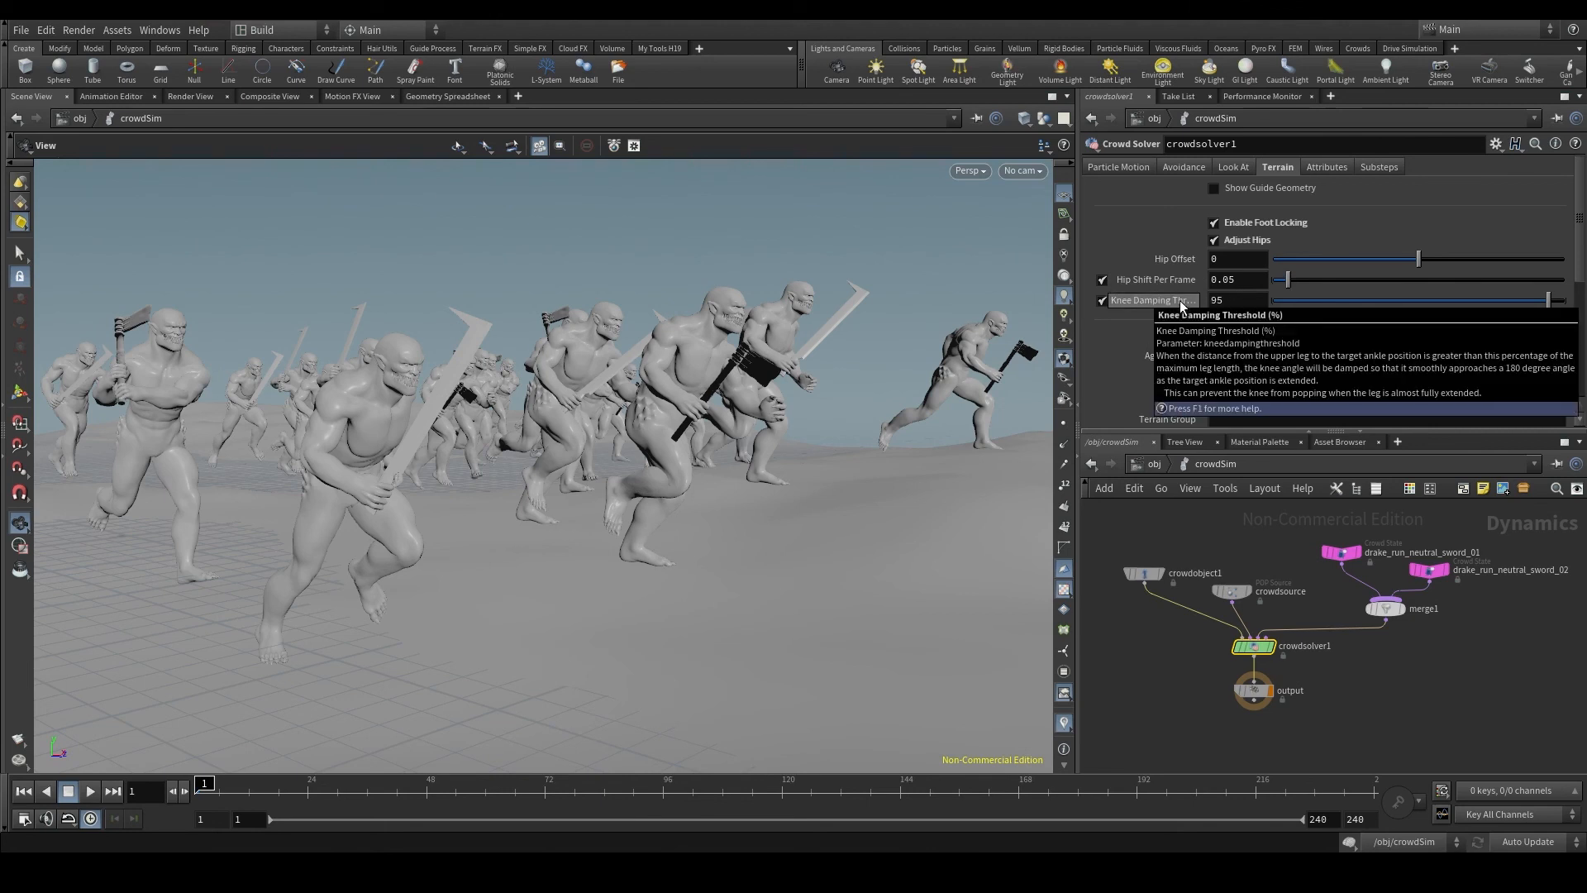
{"action": "left_click_drag", "start_coordinate": [678, 493], "coordinate": [588, 516]}
{"action": "left_click_drag", "start_coordinate": [1552, 300], "coordinate": [1564, 300]}
{"action": "scroll", "coordinate": [715, 578], "scroll_direction": "up", "scroll_amount": 10}
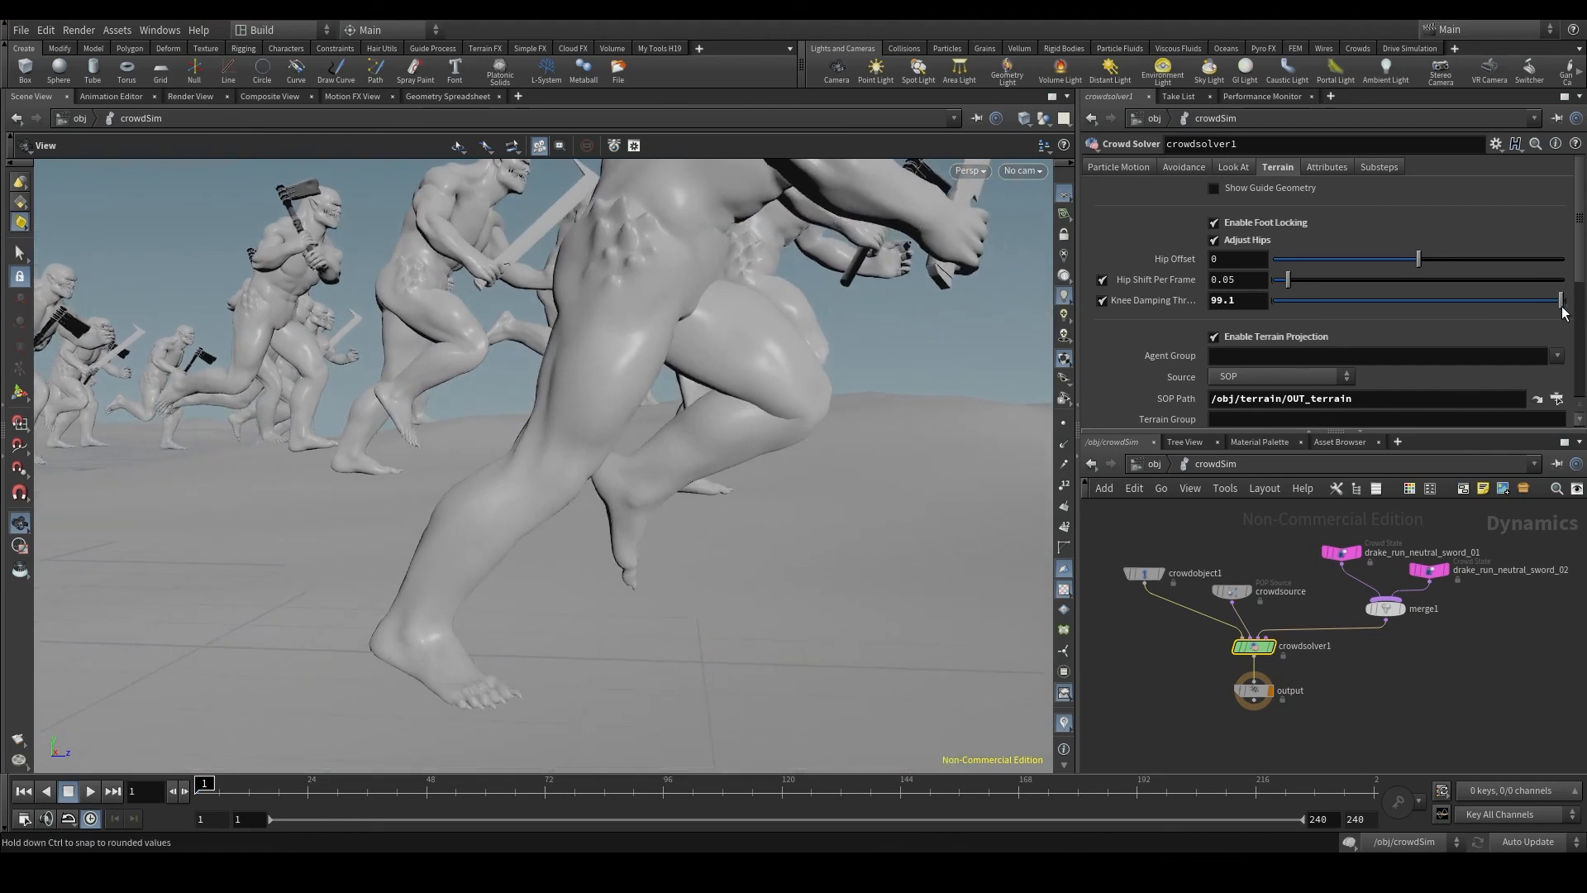
{"action": "left_click_drag", "start_coordinate": [1562, 306], "coordinate": [1580, 307]}
{"action": "left_click_drag", "start_coordinate": [1326, 300], "coordinate": [1237, 301]}
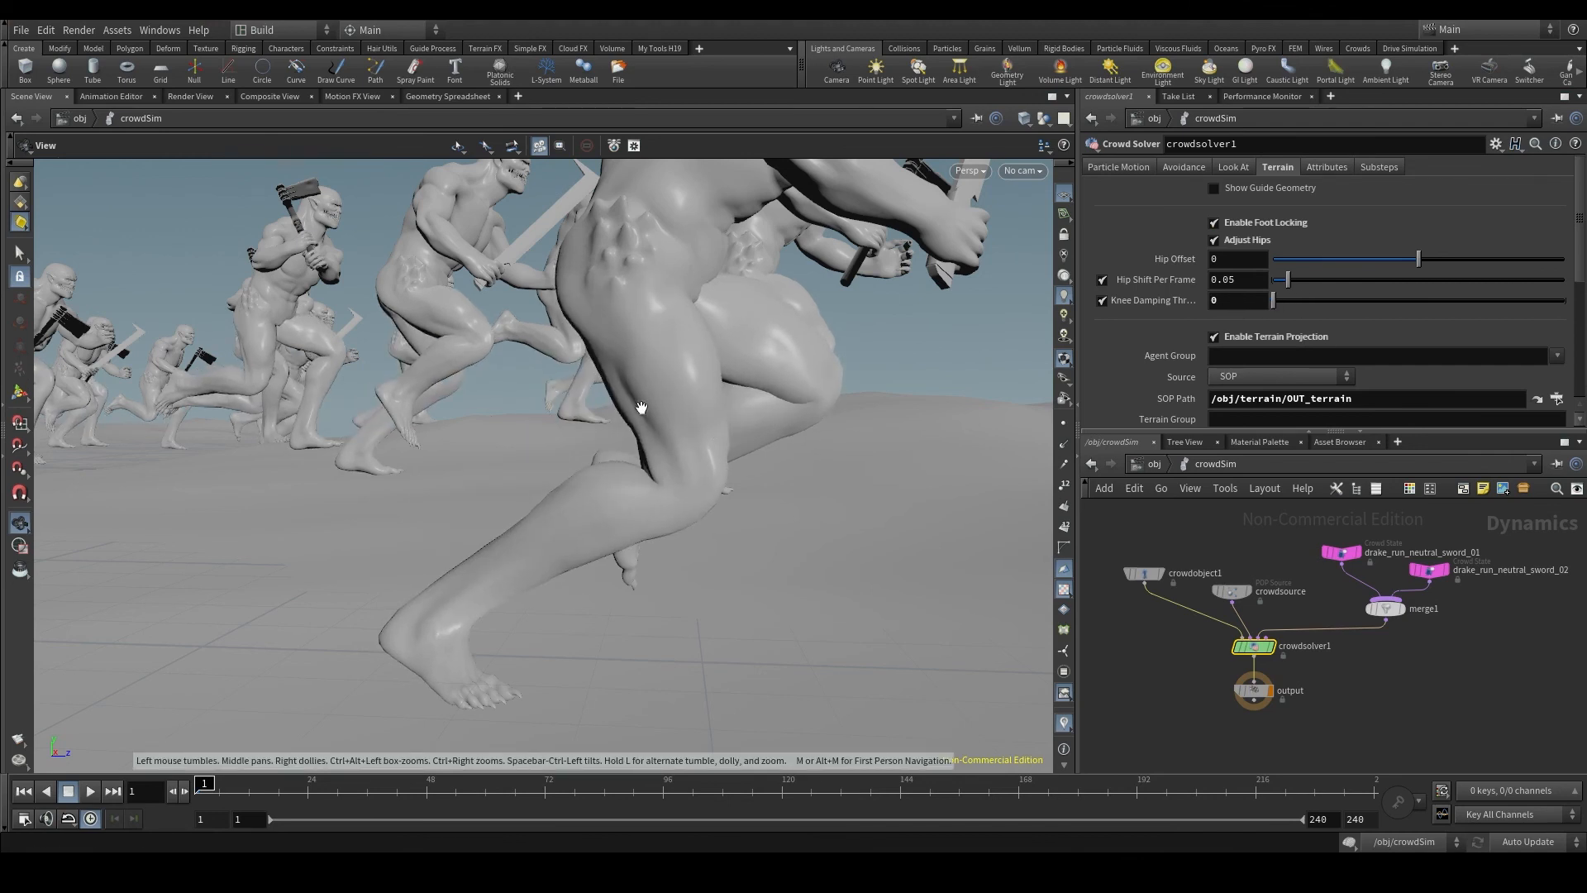
Play the crowd simulation to check the running agents' knees, and revert the knee damping threshold to its default of 95
{"action": "right_click_drag", "start_coordinate": [643, 405], "coordinate": [718, 473]}
{"action": "middle_click_drag", "start_coordinate": [717, 473], "coordinate": [549, 463]}
{"action": "right_click_drag", "start_coordinate": [549, 464], "coordinate": [552, 513]}
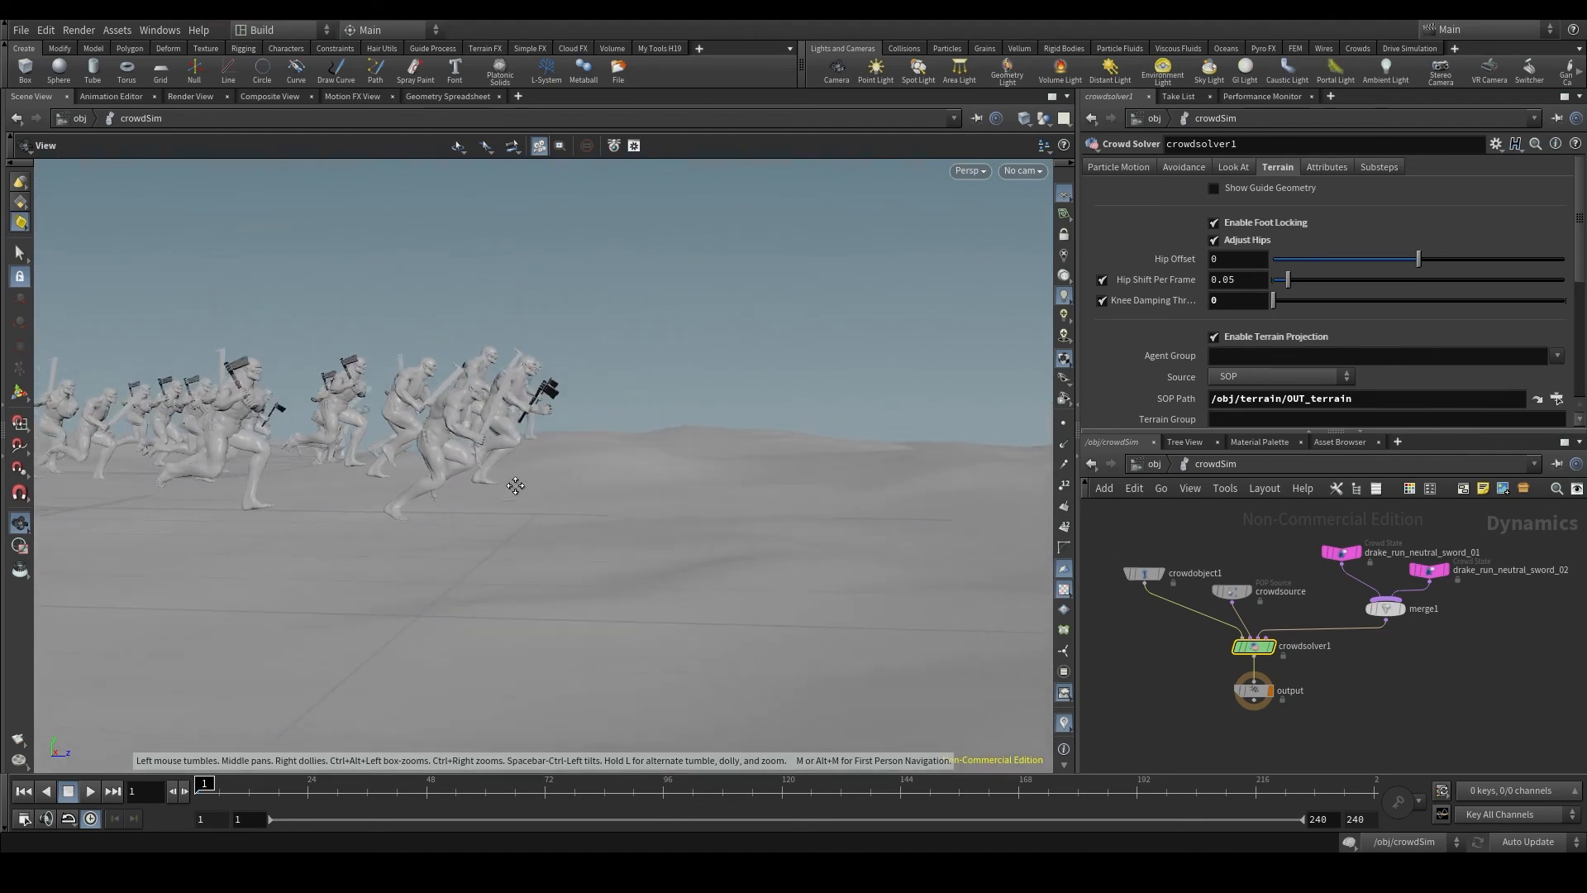
{"action": "left_click", "coordinate": [96, 792]}
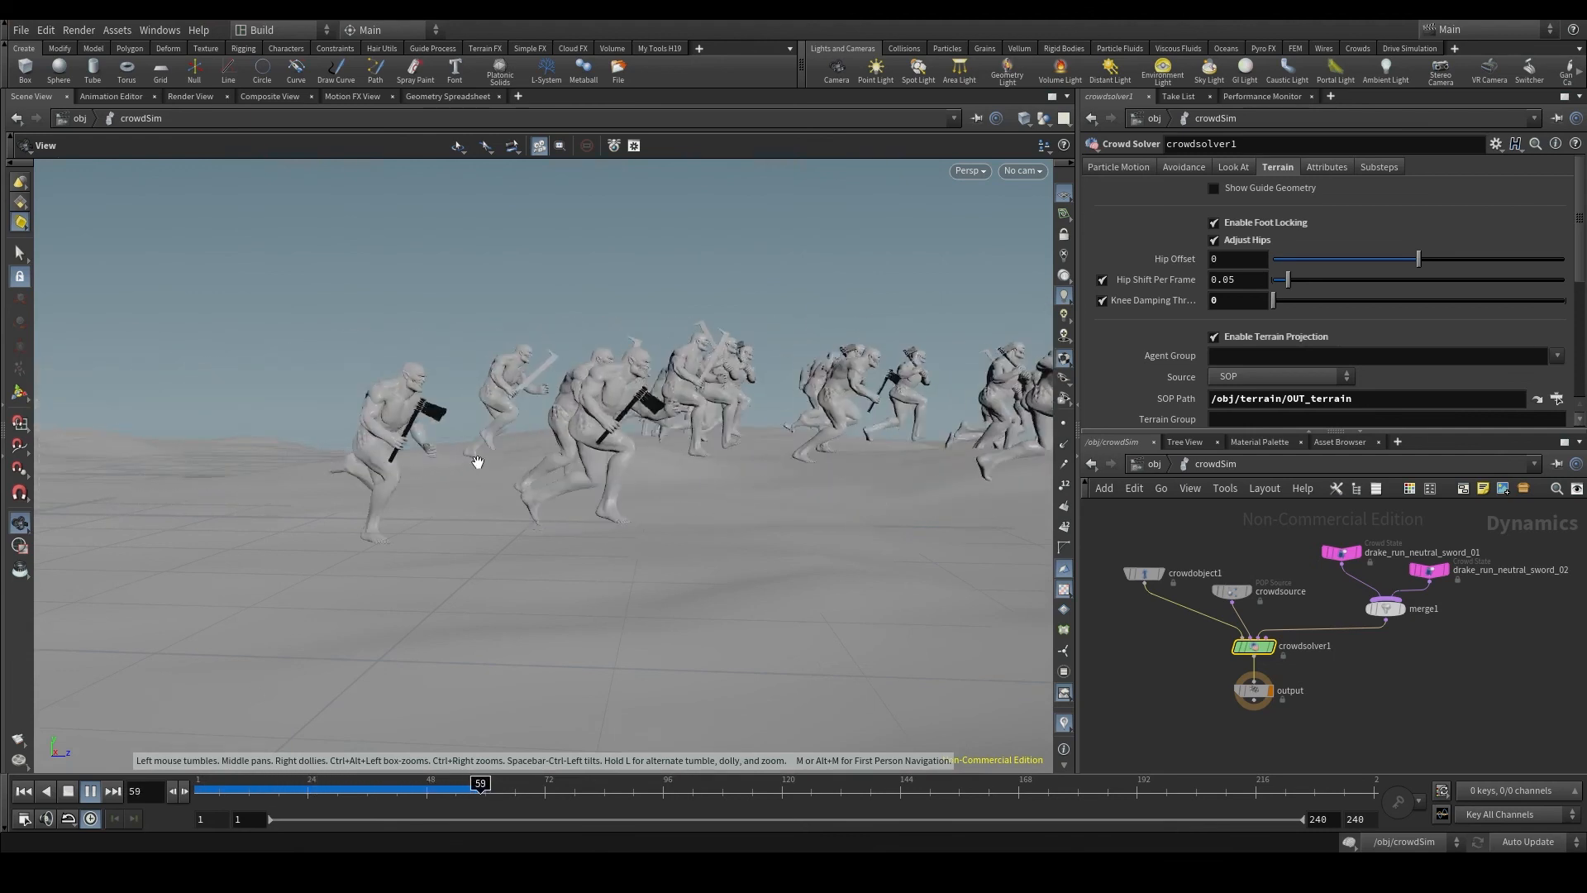
{"action": "right_click_drag", "start_coordinate": [477, 464], "coordinate": [592, 481]}
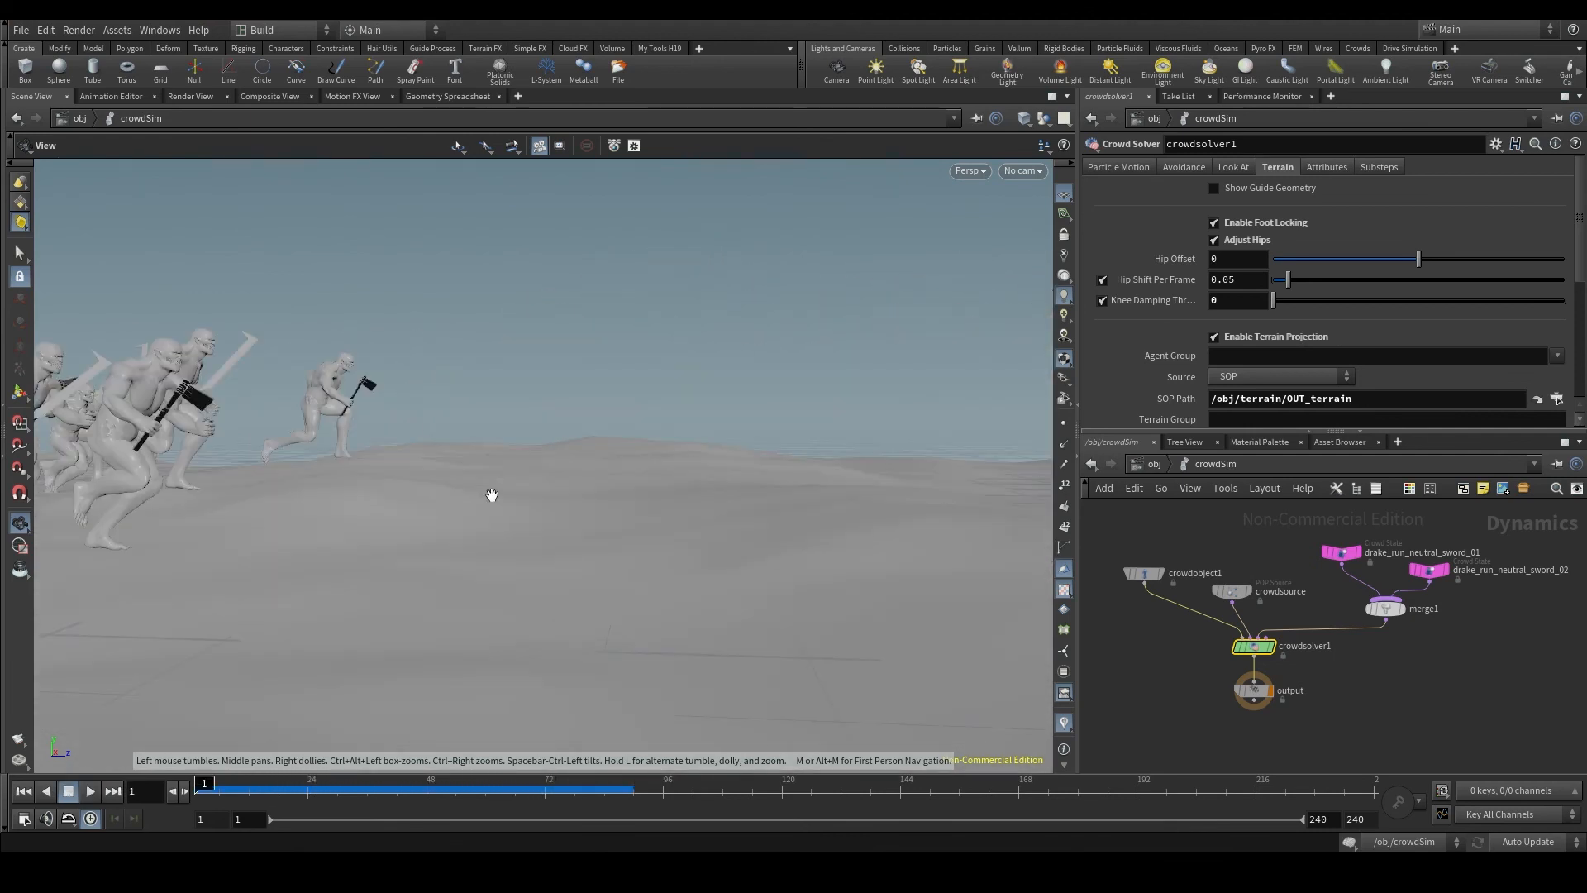
{"action": "right_click_drag", "start_coordinate": [380, 468], "coordinate": [314, 467]}
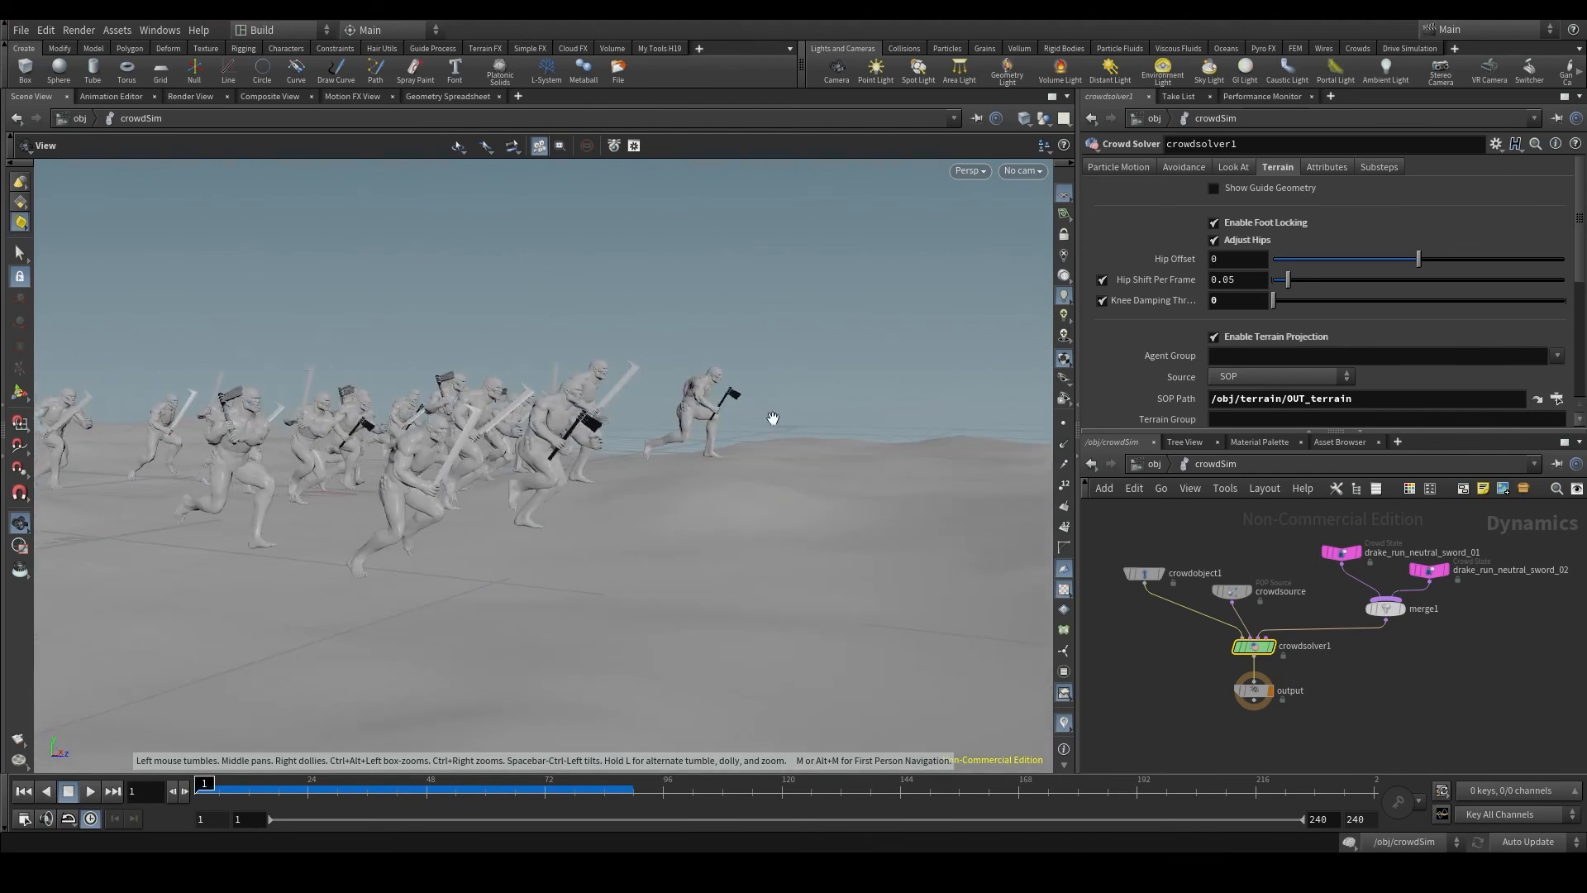
{"action": "middle_click", "coordinate": [1173, 303], "text": "ctrl"}
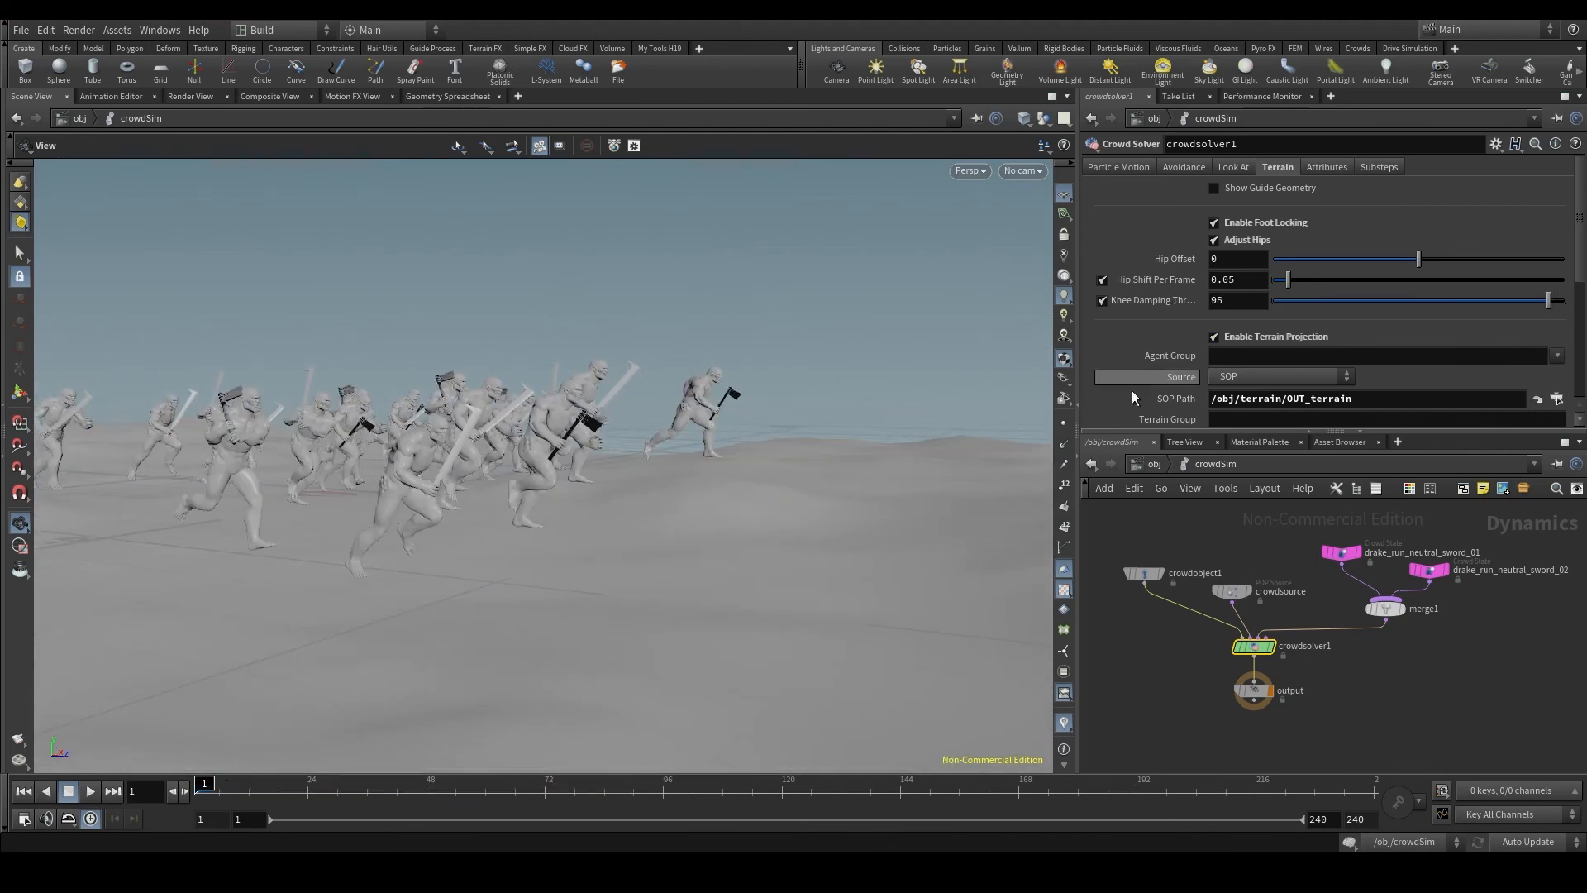
Replay the crowd simulation from the first frame and inspect the agents' feet and hips on the terrain from several angles
{"action": "left_click_drag", "start_coordinate": [477, 511], "coordinate": [564, 510]}
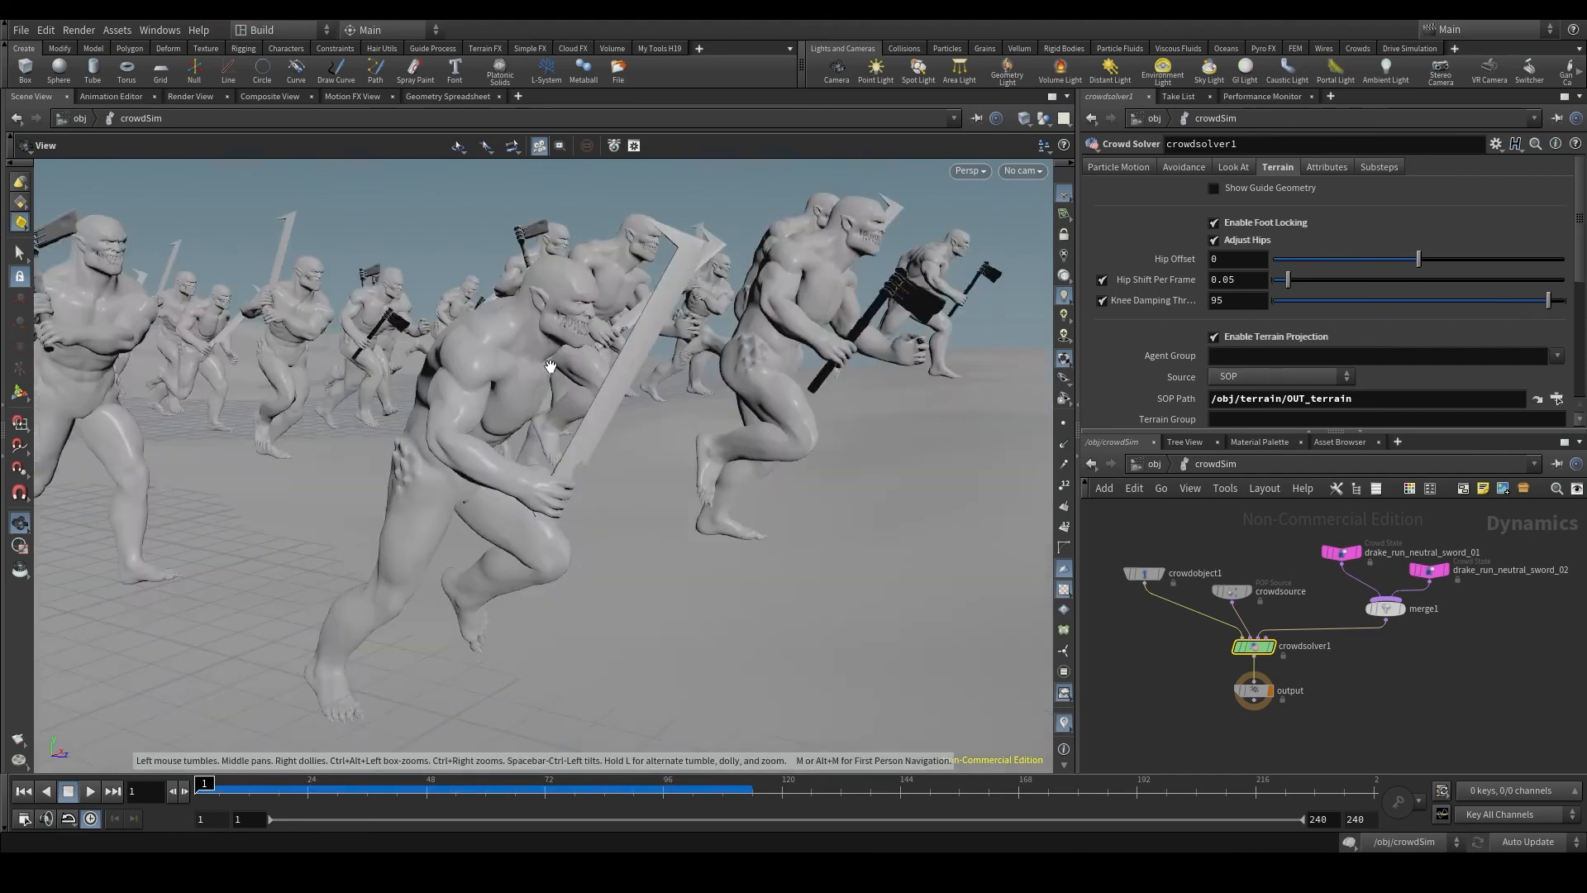
{"action": "right_click_drag", "start_coordinate": [551, 366], "coordinate": [506, 429]}
{"action": "left_click_drag", "start_coordinate": [507, 429], "coordinate": [609, 400]}
{"action": "left_click_drag", "start_coordinate": [744, 499], "coordinate": [779, 401]}
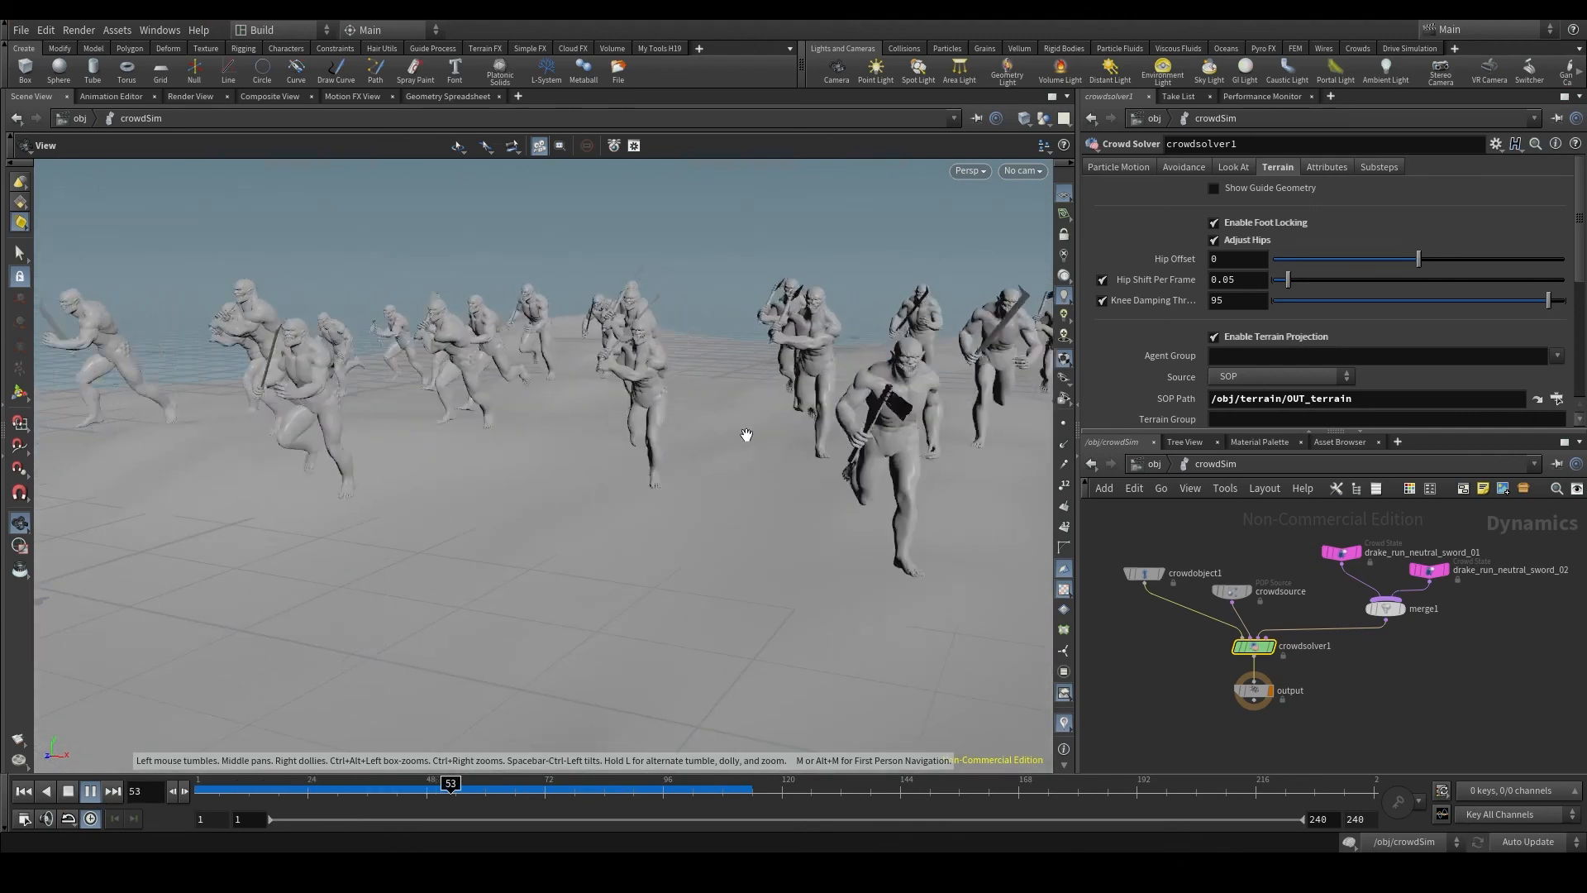